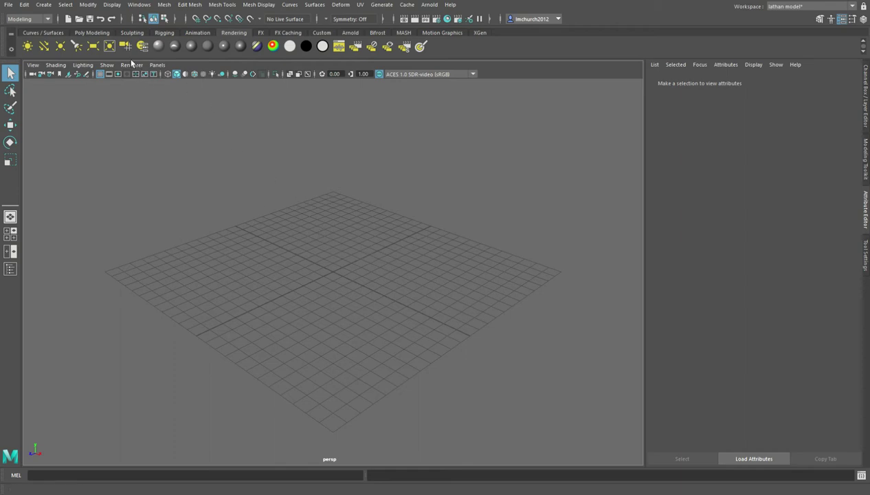
- Create a polygon plane at the centre of the grid
{"action": "left_click", "coordinate": [92, 33]}
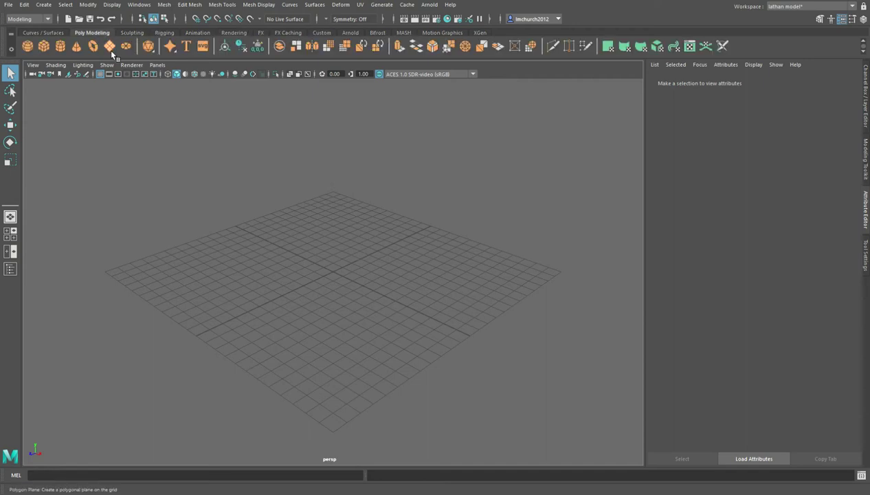
{"action": "left_click_drag", "start_coordinate": [229, 121], "coordinate": [260, 147], "text": "alt"}
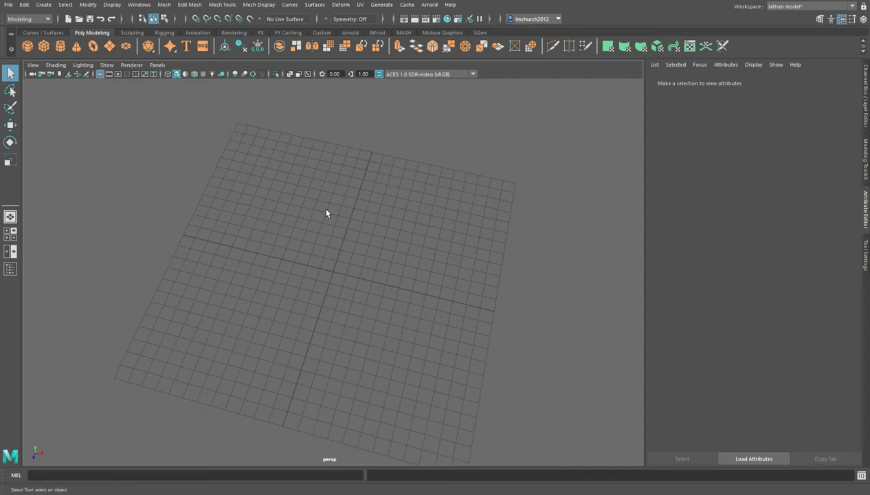
{"action": "scroll", "coordinate": [326, 222], "scroll_direction": "up", "scroll_amount": 13}
{"action": "scroll", "coordinate": [329, 225], "scroll_direction": "down", "scroll_amount": 1}
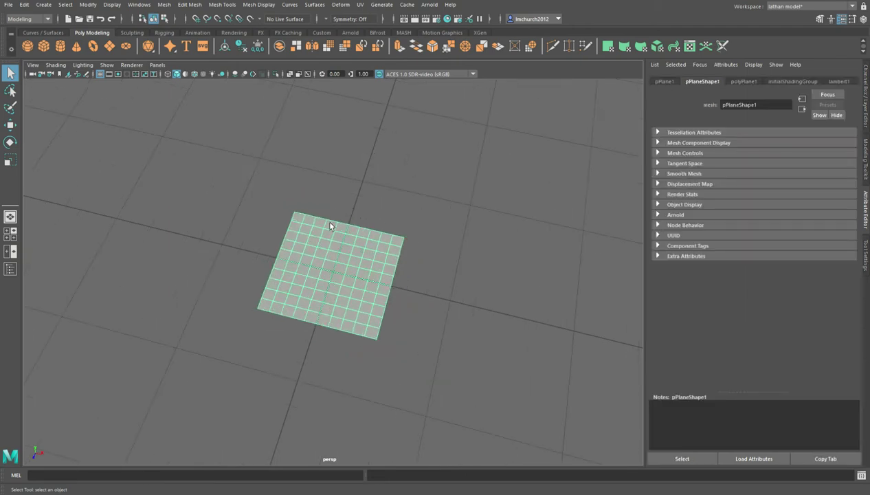
{"action": "scroll", "coordinate": [330, 223], "scroll_direction": "up", "scroll_amount": 5}
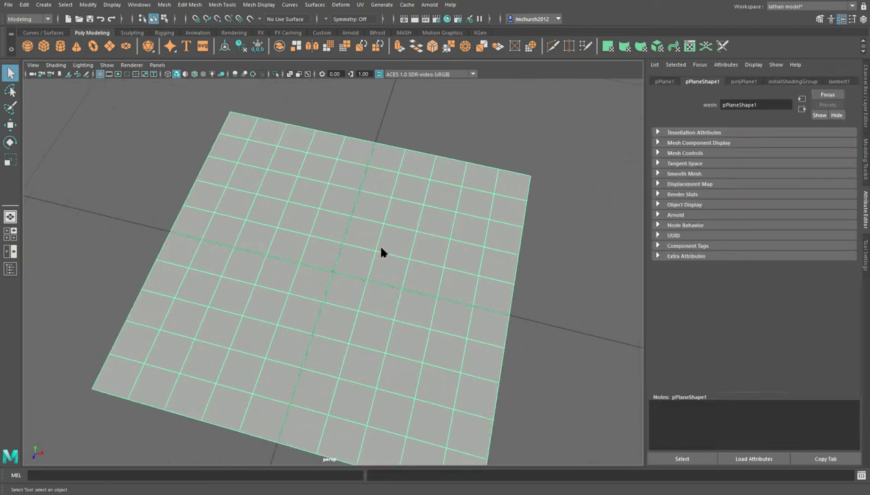
- In the top view, delete a block of faces three wide and four high from each corner of the plane, leaving a cross
{"action": "key", "text": "F11"}
{"action": "key", "text": "space"}
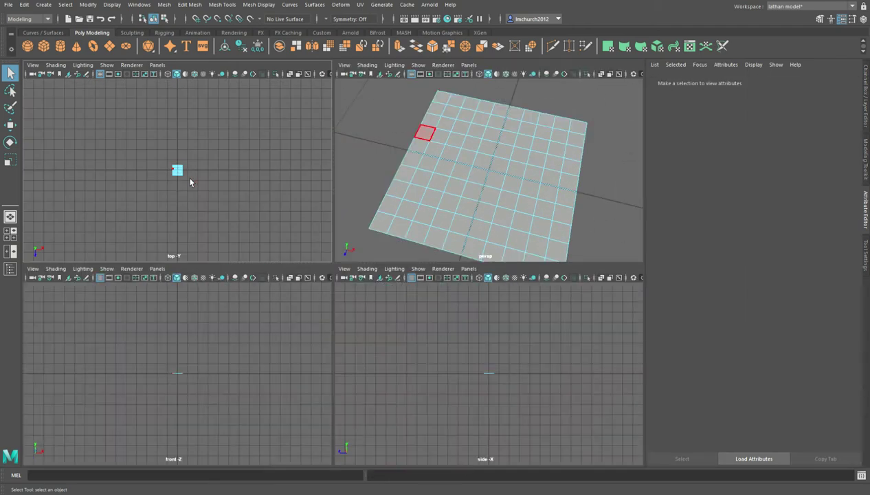
{"action": "key", "text": "space"}
{"action": "scroll", "coordinate": [401, 260], "scroll_direction": "up", "scroll_amount": 10}
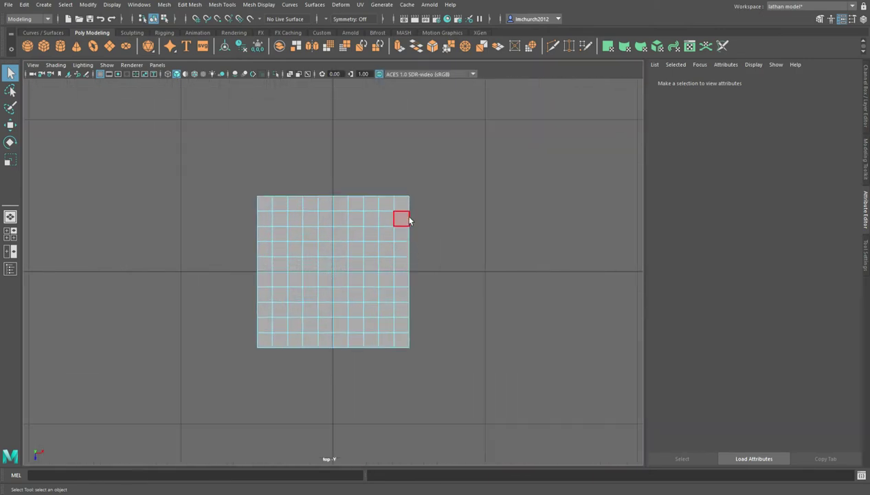
{"action": "left_click_drag", "start_coordinate": [385, 207], "coordinate": [433, 250]}
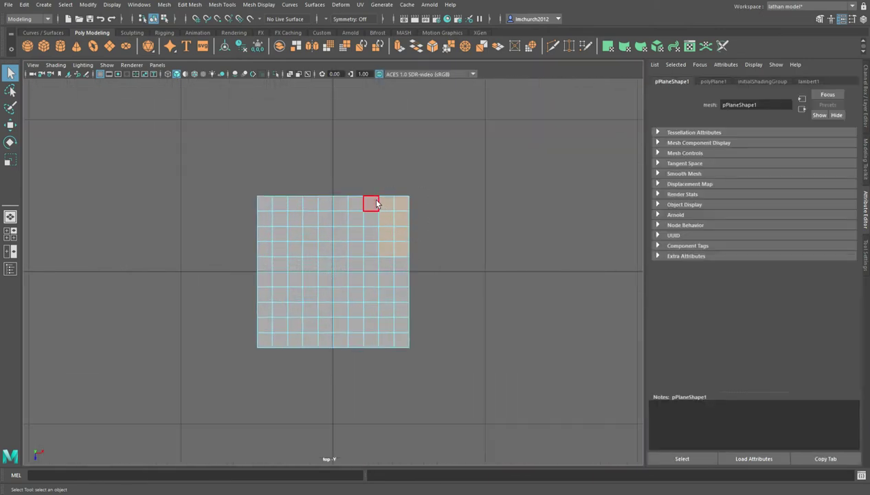
{"action": "left_click_drag", "start_coordinate": [374, 191], "coordinate": [434, 258]}
{"action": "left_click_drag", "start_coordinate": [213, 187], "coordinate": [293, 248], "text": "shift"}
{"action": "left_click_drag", "start_coordinate": [253, 284], "coordinate": [302, 375], "text": "shift"}
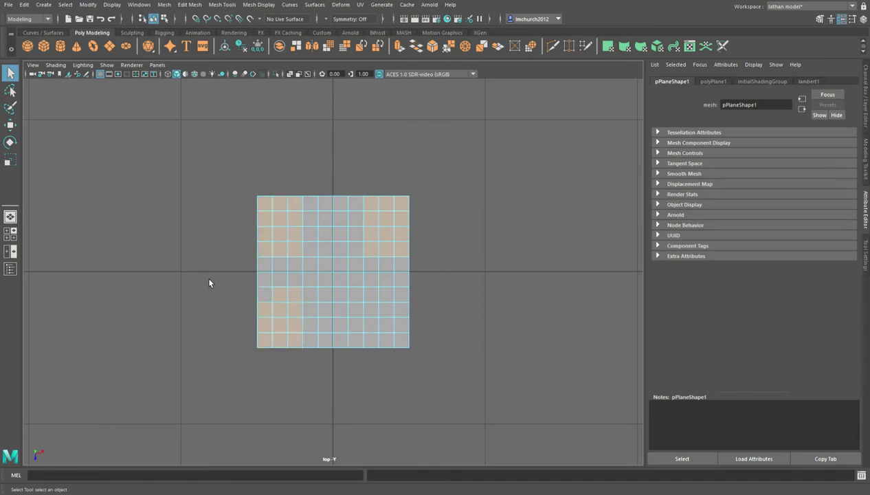
{"action": "left_click_drag", "start_coordinate": [380, 298], "coordinate": [434, 367], "text": "shift"}
{"action": "left_click_drag", "start_coordinate": [369, 300], "coordinate": [379, 380], "text": "shift"}
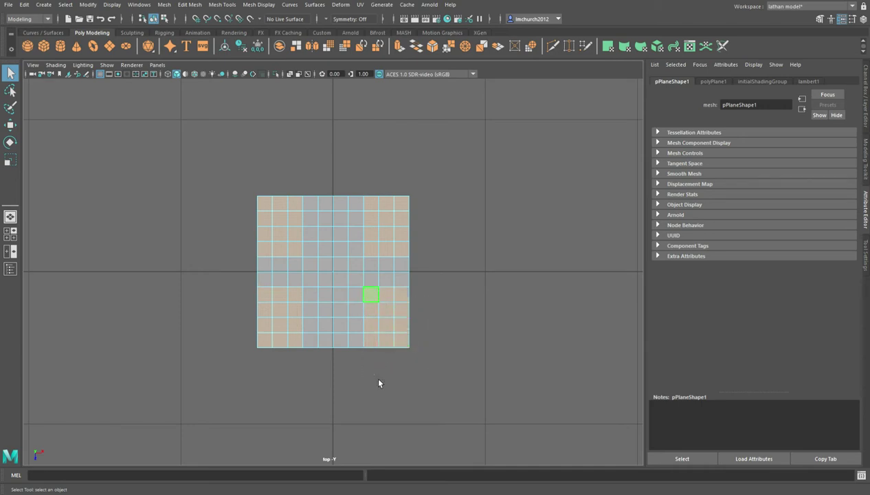
{"action": "key", "text": "Delete"}
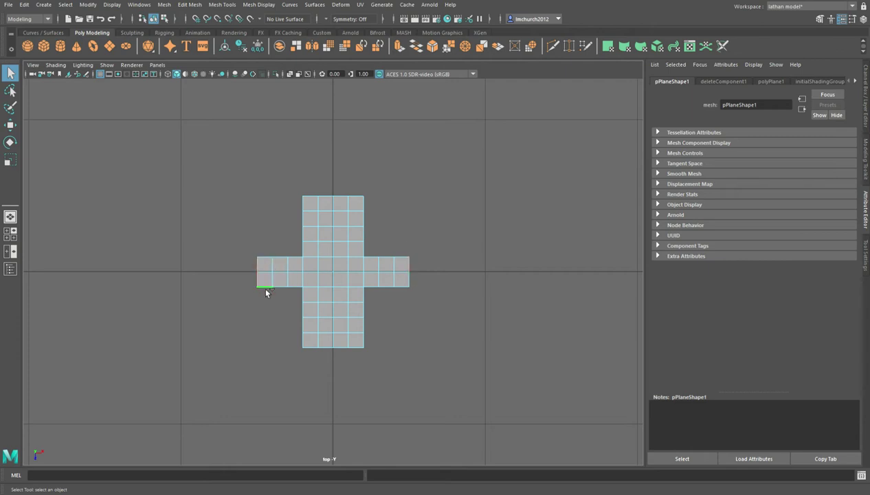
- Scale the outer end edges of both side arms to flare them slightly and stretch the arms far outward
{"action": "left_click", "coordinate": [419, 283], "text": "shift"}
{"action": "key", "text": "r"}
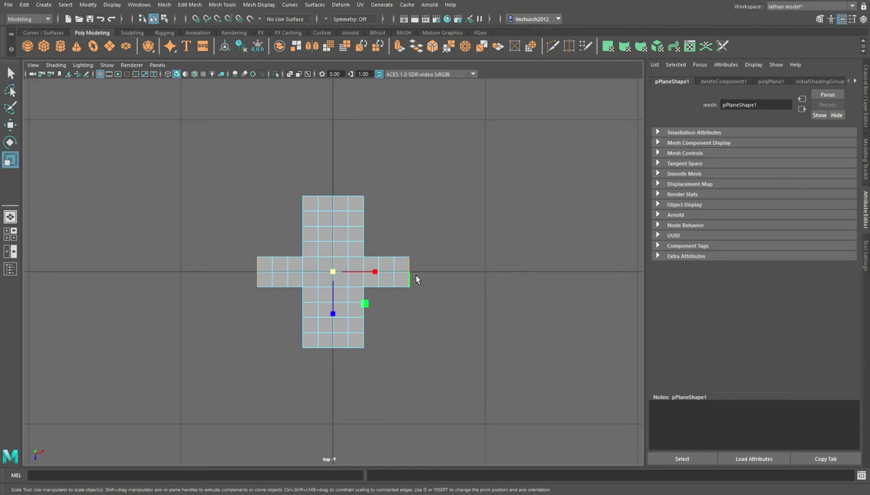
{"action": "left_click_drag", "start_coordinate": [339, 310], "coordinate": [341, 326]}
{"action": "left_click_drag", "start_coordinate": [384, 277], "coordinate": [478, 280]}
- Scale the next pair of inner edges on the side arms outward until they sit close to the flared ends
{"action": "left_click", "coordinate": [276, 267]}
{"action": "left_click", "coordinate": [402, 275], "text": "shift"}
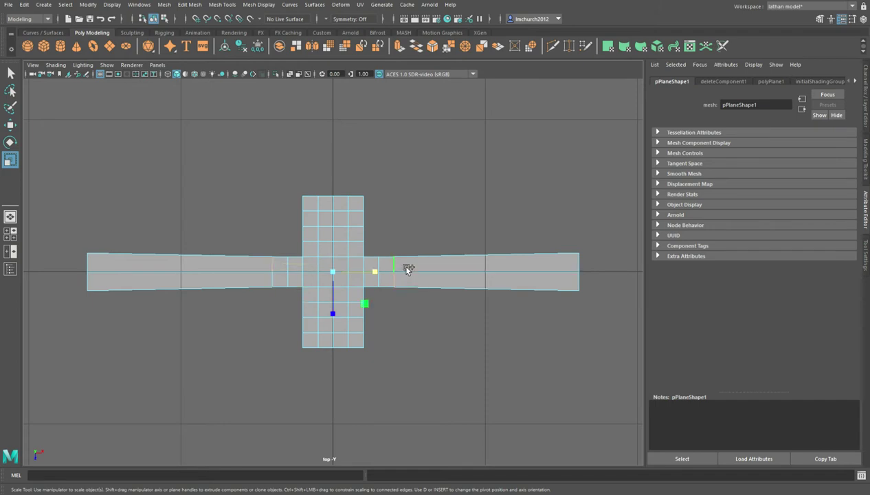
{"action": "left_click_drag", "start_coordinate": [379, 274], "coordinate": [494, 270]}
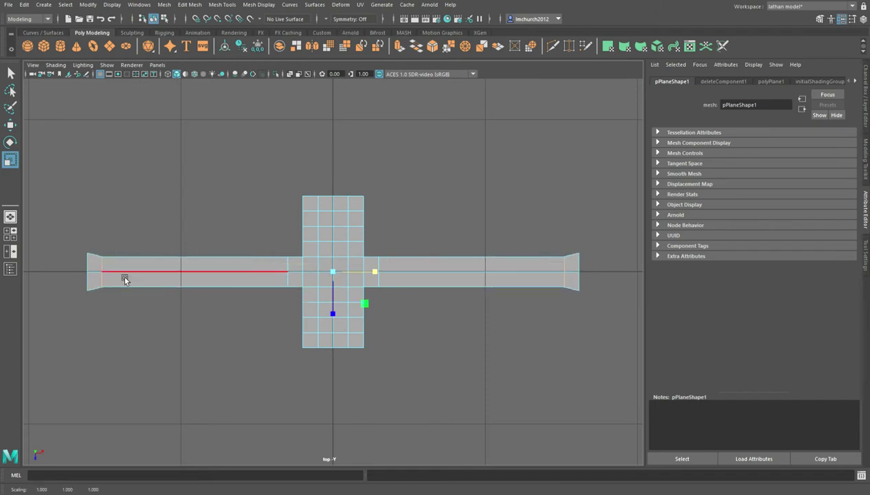
- Extrude the outer end edges of both side arms outward by about 0.052 as narrow strips
{"action": "left_click", "coordinate": [87, 262]}
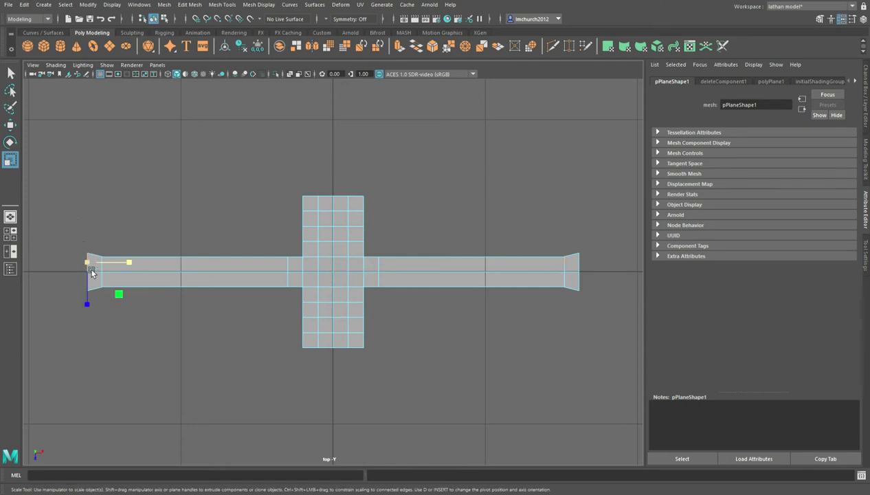
{"action": "key", "text": "q"}
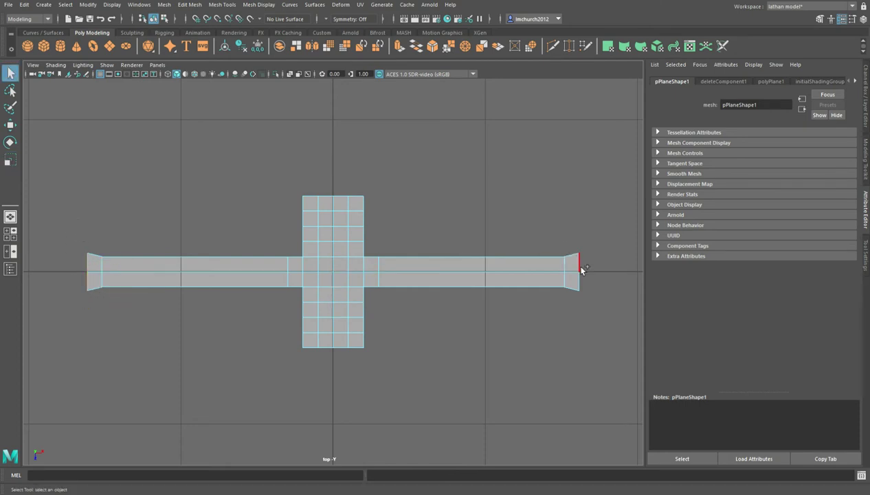
{"action": "key", "text": "ctrl+e"}
{"action": "left_click_drag", "start_coordinate": [94, 290], "coordinate": [66, 284]}
{"action": "key", "text": "q"}
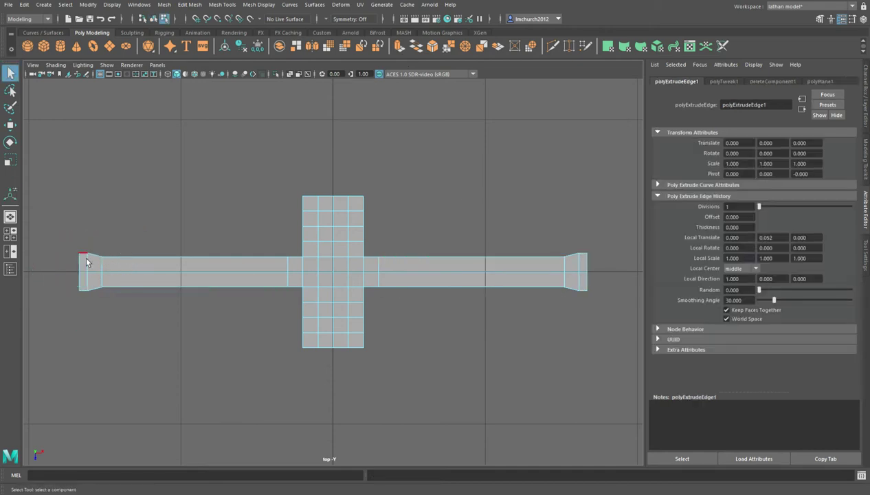
- Extrude the upper and lower edges of both end strips by about 0.095 to form crossbars on the arms
{"action": "left_click", "coordinate": [93, 302]}
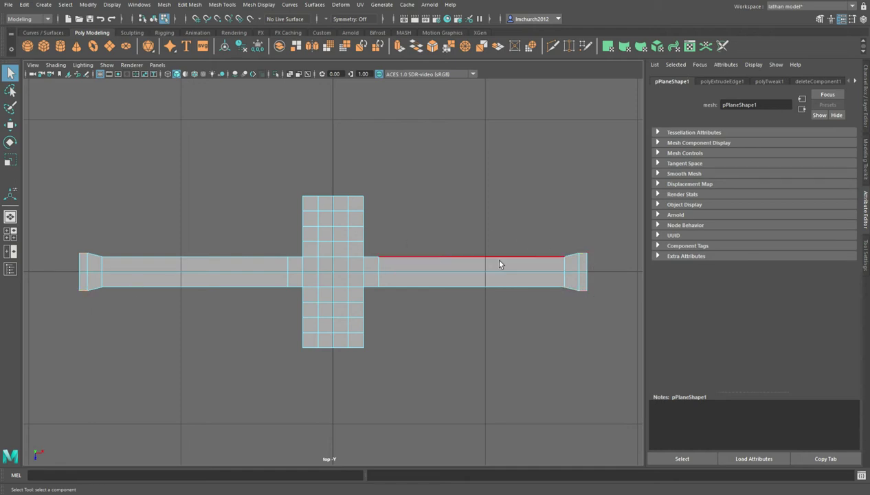
{"action": "left_click", "coordinate": [399, 48]}
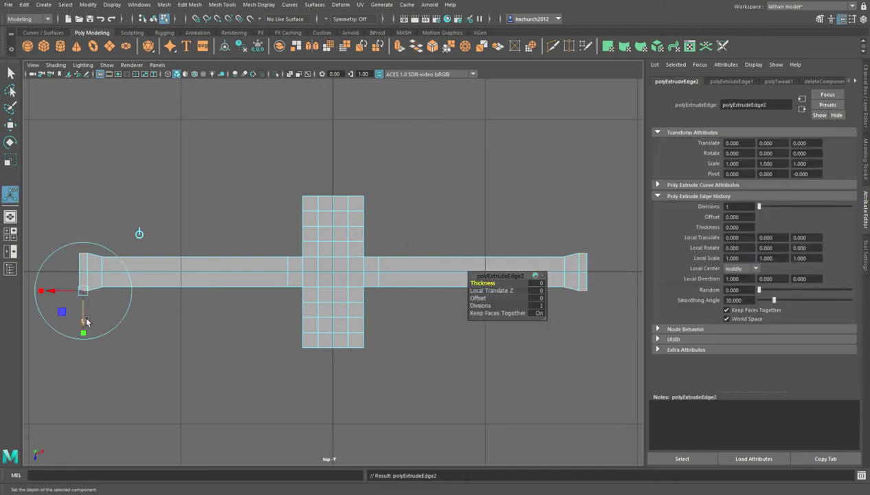
{"action": "left_click_drag", "start_coordinate": [83, 333], "coordinate": [83, 347]}
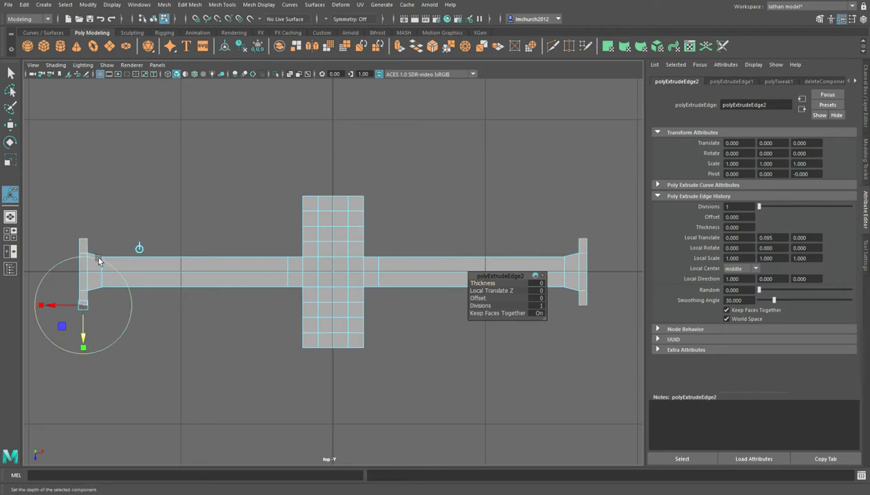
{"action": "key", "text": "q"}
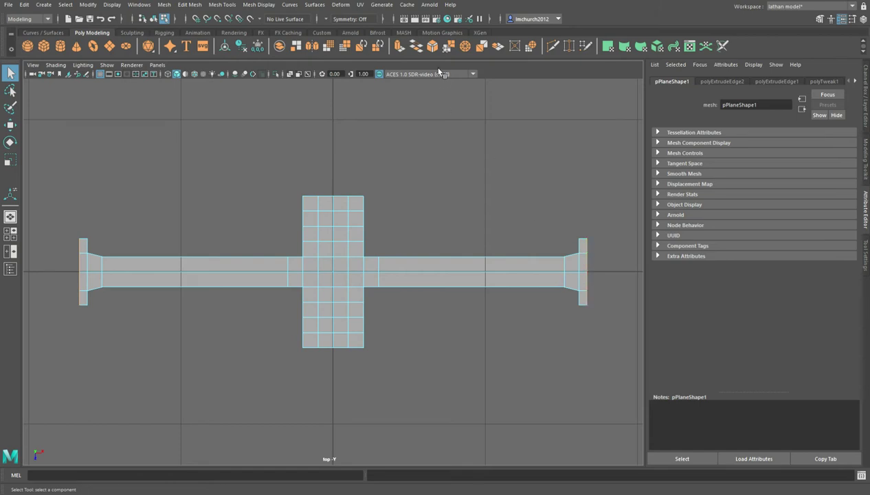
- Extrude the outer edges of both crossbars outward twice to form end blocks, making the second extrusion about 0.043
{"action": "left_click", "coordinate": [399, 46]}
{"action": "left_click_drag", "start_coordinate": [77, 284], "coordinate": [41, 283]}
{"action": "left_click", "coordinate": [403, 48]}
{"action": "mouse_move", "coordinate": [36, 286]}
{"action": "left_mouse_down"}
{"action": "mouse_move", "coordinate": [20, 286]}
{"action": "mouse_move", "coordinate": [30, 286]}
{"action": "left_mouse_up"}
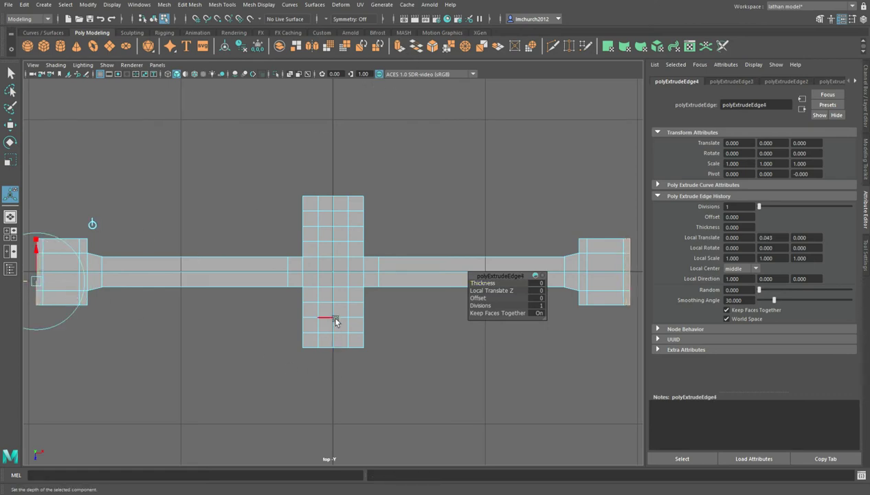
- Delete the two outer faces on each side of the lower section directly beneath the side arms
{"action": "scroll", "coordinate": [333, 317], "scroll_direction": "up", "scroll_amount": 2}
{"action": "scroll", "coordinate": [326, 275], "scroll_direction": "down", "scroll_amount": 6}
{"action": "scroll", "coordinate": [319, 234], "scroll_direction": "up", "scroll_amount": 5}
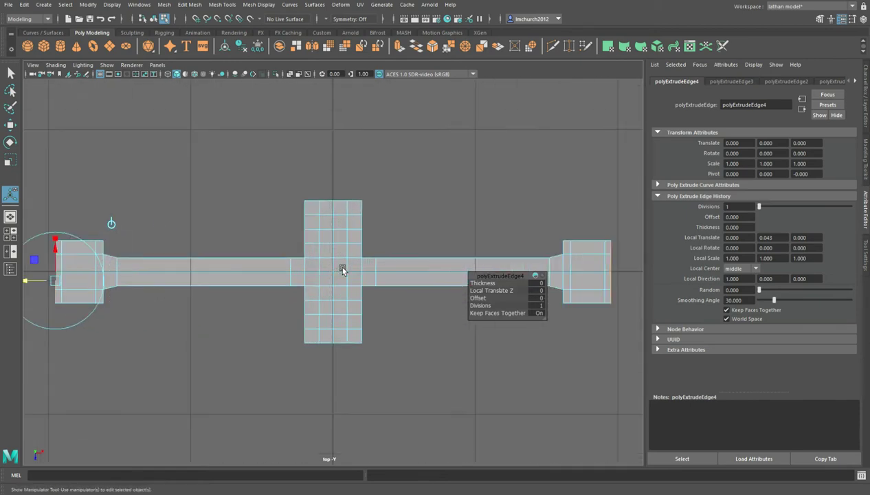
{"action": "scroll", "coordinate": [339, 266], "scroll_direction": "up", "scroll_amount": 2}
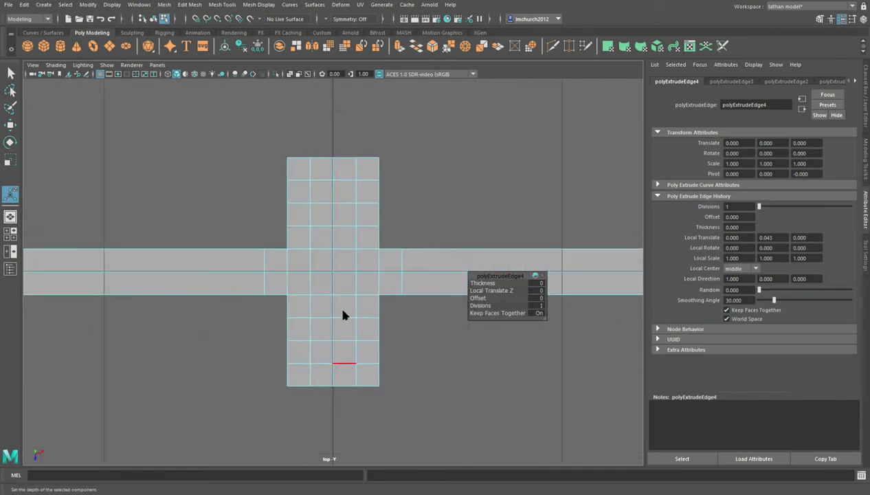
{"action": "key", "text": "q"}
{"action": "left_click", "coordinate": [298, 316]}
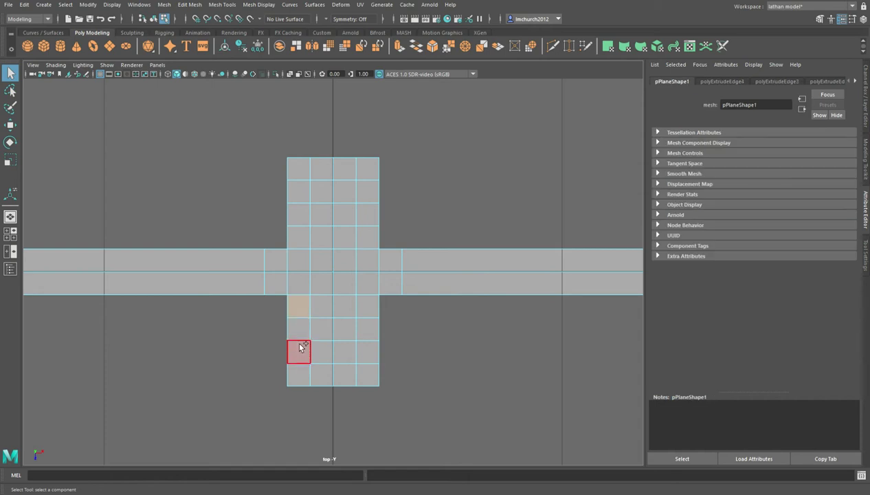
{"action": "left_click", "coordinate": [299, 316], "text": "shift"}
{"action": "key", "text": "Delete"}
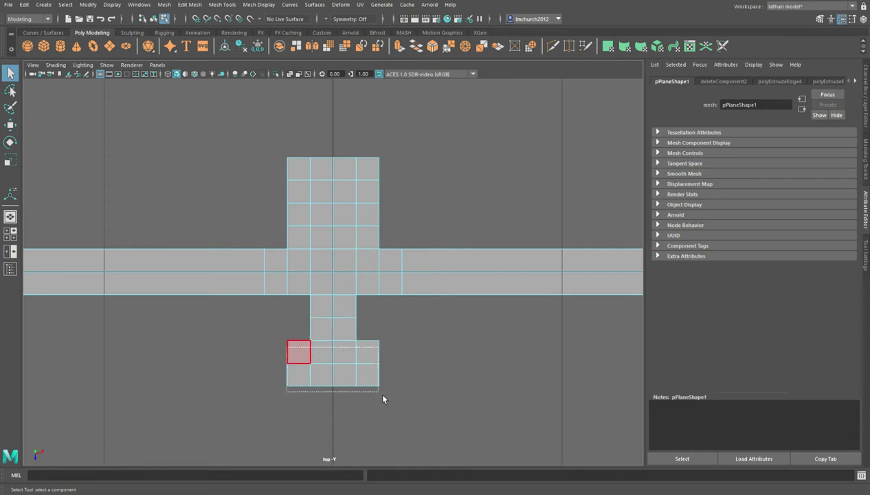
- Move the lower end block of faces far down to stretch the narrow neck into a long blade
{"action": "scroll", "coordinate": [386, 403], "scroll_direction": "down", "scroll_amount": 8}
{"action": "scroll", "coordinate": [389, 403], "scroll_direction": "down", "scroll_amount": 1}
{"action": "middle_click_drag", "start_coordinate": [408, 390], "coordinate": [412, 335], "text": "alt"}
{"action": "key", "text": "w"}
{"action": "left_click_drag", "start_coordinate": [339, 270], "coordinate": [339, 340]}
{"action": "scroll", "coordinate": [365, 294], "scroll_direction": "up", "scroll_amount": 10}
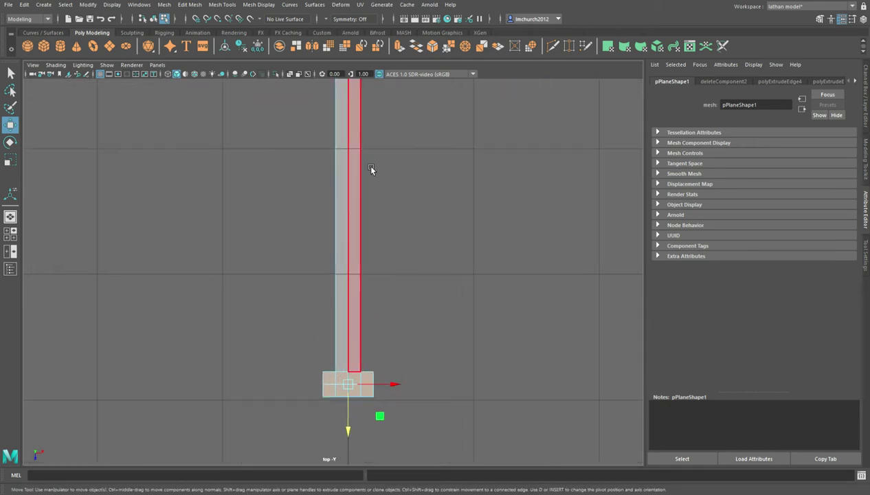
- Widen the top of the blade by scaling its vertices just beneath the side arms outward along X
{"action": "middle_click_drag", "start_coordinate": [408, 120], "coordinate": [341, 268], "text": "alt"}
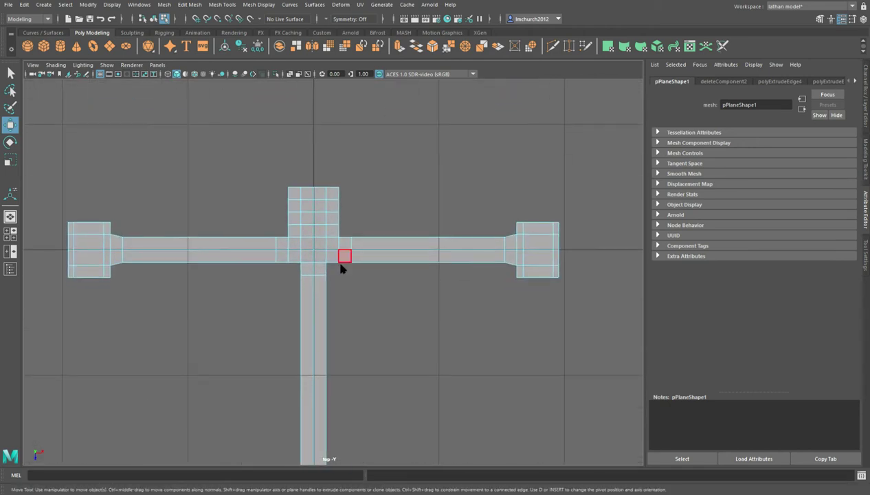
{"action": "right_click_drag", "start_coordinate": [301, 217], "coordinate": [294, 215]}
{"action": "left_click", "coordinate": [305, 263]}
{"action": "key", "text": "q"}
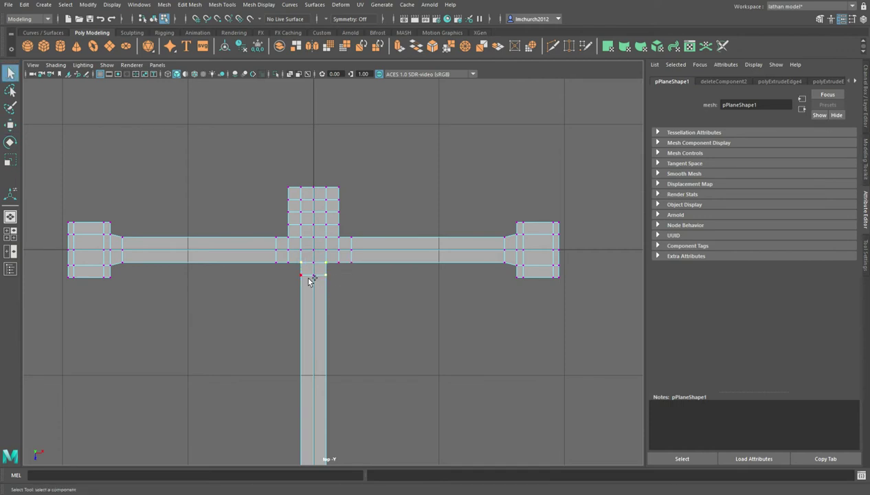
{"action": "key", "text": "r"}
{"action": "left_click_drag", "start_coordinate": [365, 270], "coordinate": [395, 272]}
- Move the bottom centre vertex of the blade's end block down to form a pointed tip
{"action": "mouse_move", "coordinate": [364, 436]}
{"action": "middle_mouse_down", "text": "alt"}
{"action": "mouse_move", "coordinate": [369, 297]}
{"action": "mouse_move", "coordinate": [361, 345]}
{"action": "mouse_move", "coordinate": [352, 319]}
{"action": "middle_mouse_up", "text": "alt"}
{"action": "left_click", "coordinate": [320, 373]}
{"action": "key", "text": "w"}
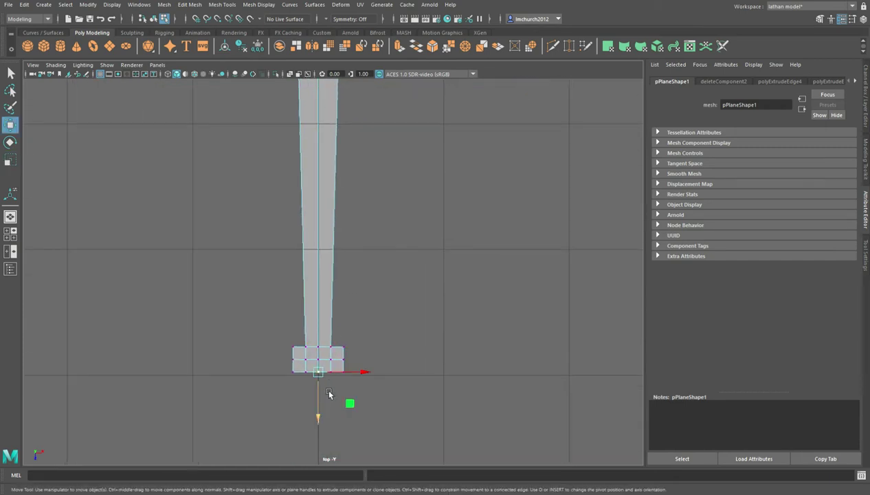
{"action": "left_click_drag", "start_coordinate": [326, 396], "coordinate": [327, 431]}
- Move the two bottom vertices beside the tip down to round out the point
{"action": "left_click", "coordinate": [308, 361]}
{"action": "key", "text": "q"}
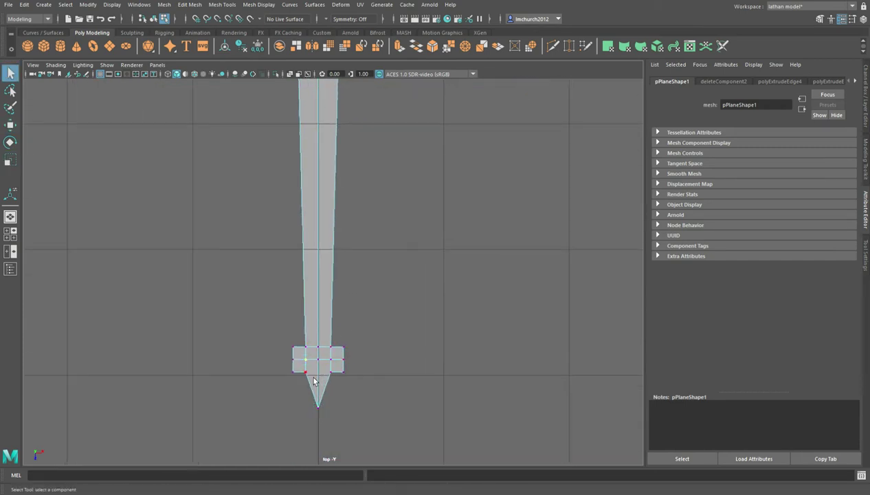
{"action": "left_click", "coordinate": [330, 371], "text": "shift"}
{"action": "key", "text": "w"}
{"action": "left_click_drag", "start_coordinate": [319, 412], "coordinate": [320, 438]}
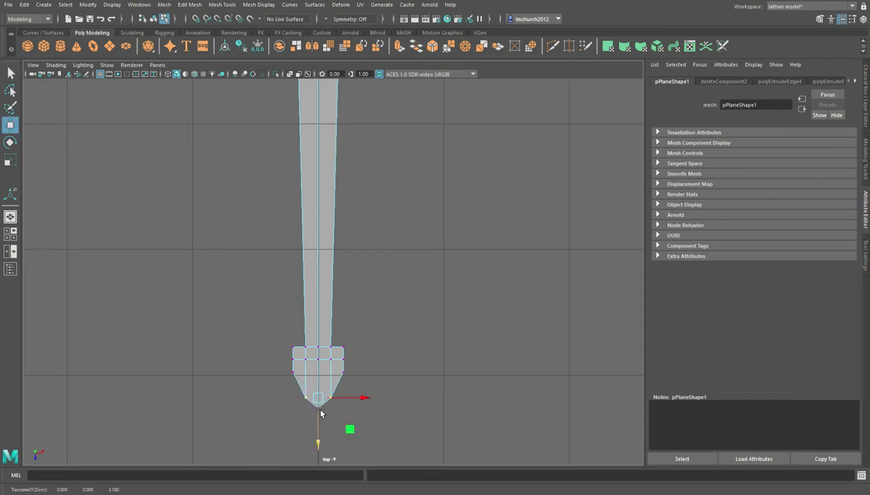
- Lower the two outer bottom corner vertices of the end block slightly and scale them apart along X
{"action": "left_click", "coordinate": [307, 376]}
{"action": "left_click", "coordinate": [343, 372], "text": "shift"}
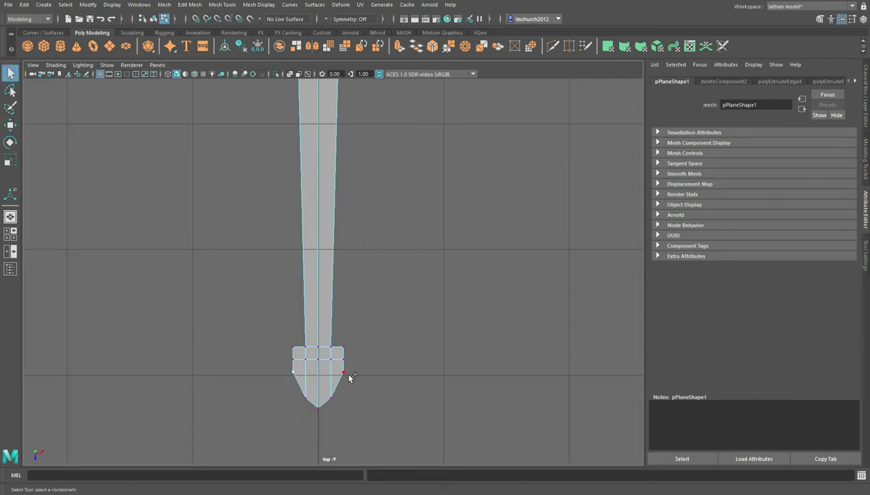
{"action": "mouse_move", "coordinate": [320, 416]}
{"action": "left_mouse_down"}
{"action": "mouse_move", "coordinate": [320, 441]}
{"action": "mouse_move", "coordinate": [322, 425]}
{"action": "left_mouse_up"}
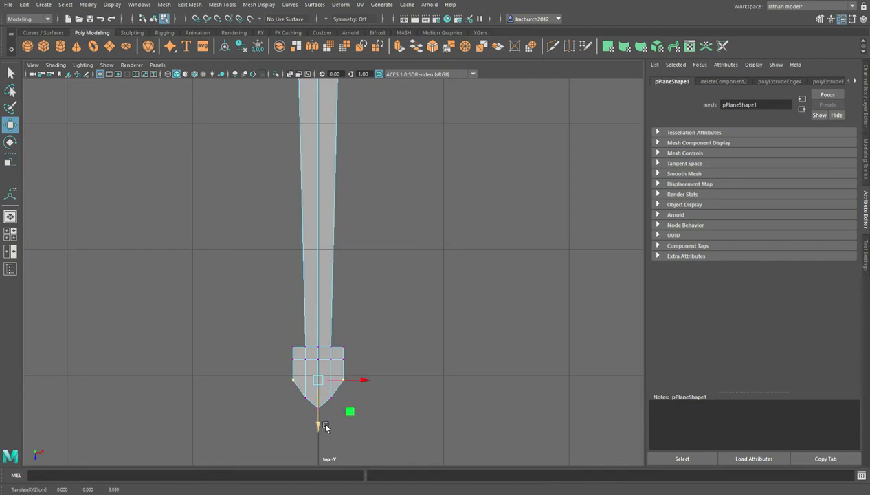
{"action": "key", "text": "r"}
{"action": "left_click_drag", "start_coordinate": [366, 386], "coordinate": [379, 385]}
- Scale the two outer vertices in the end block's middle row apart along X to widen the tip section
{"action": "left_click", "coordinate": [294, 359]}
{"action": "key", "text": "q"}
{"action": "left_click", "coordinate": [350, 364], "text": "shift"}
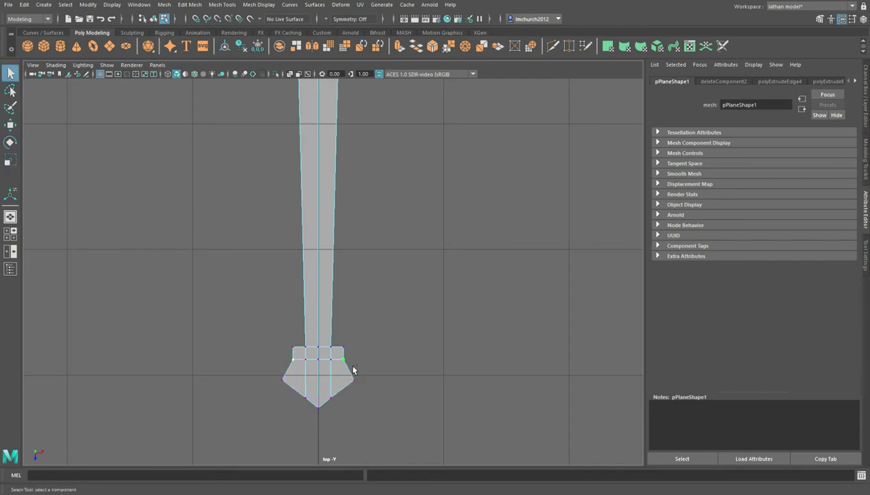
{"action": "key", "text": "w"}
{"action": "key", "text": "r"}
{"action": "left_click_drag", "start_coordinate": [363, 359], "coordinate": [383, 362]}
- Lower the two outer top corner vertices of the bottom end block to round its shoulders
{"action": "left_click", "coordinate": [294, 348]}
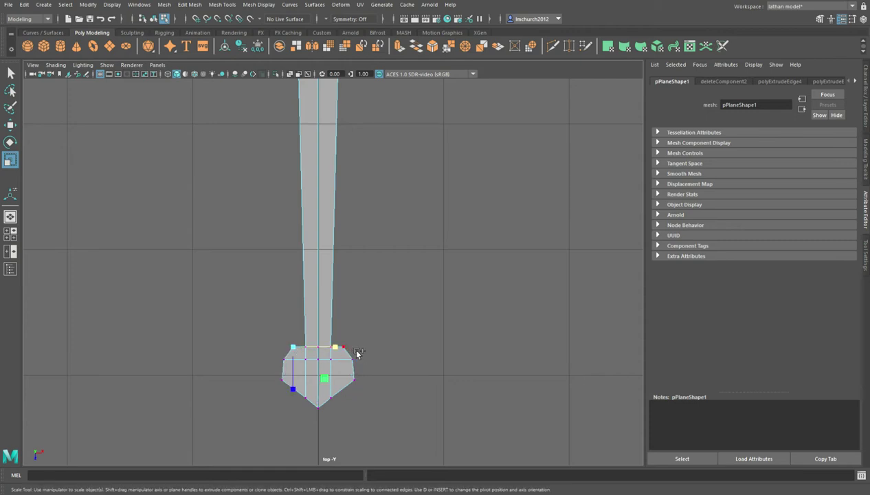
{"action": "key", "text": "q"}
{"action": "key", "text": "w"}
{"action": "left_click_drag", "start_coordinate": [317, 390], "coordinate": [314, 397]}
- Scale the two vertices beside the bottom end block's tip apart along X to broaden the point
{"action": "left_click", "coordinate": [314, 398]}
{"action": "key", "text": "q"}
{"action": "key", "text": "r"}
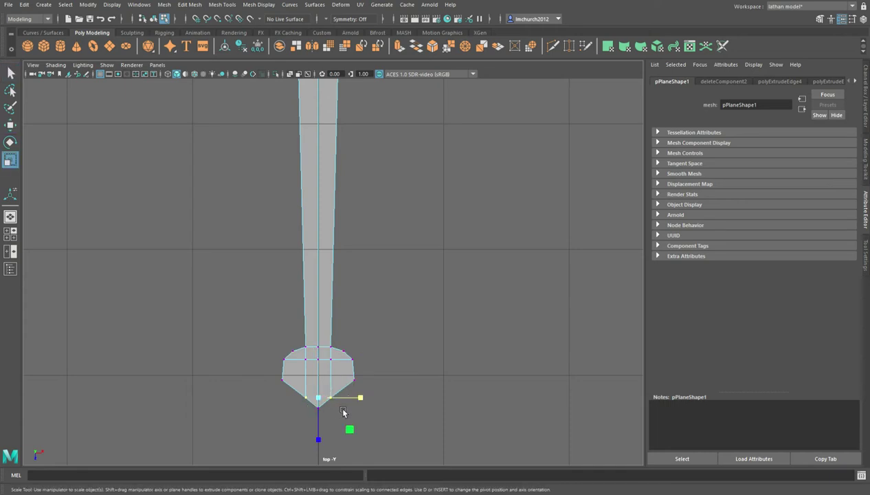
{"action": "left_click_drag", "start_coordinate": [360, 397], "coordinate": [378, 399]}
{"action": "mouse_move", "coordinate": [317, 414]}
{"action": "left_mouse_down"}
{"action": "mouse_move", "coordinate": [330, 424]}
{"action": "mouse_move", "coordinate": [326, 412]}
{"action": "left_mouse_up"}
- Select all faces of the rounded bottom end block and scale them up to about 1.107 in X and Z
{"action": "scroll", "coordinate": [367, 305], "scroll_direction": "down", "scroll_amount": 5}
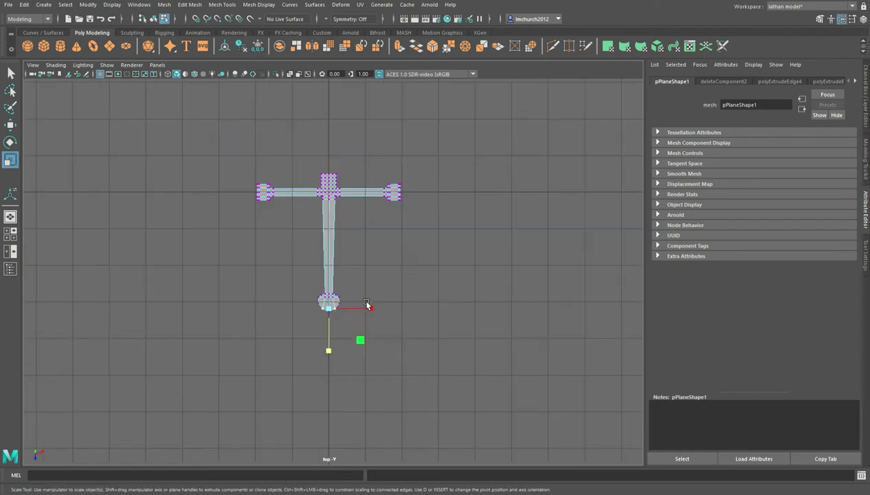
{"action": "scroll", "coordinate": [382, 318], "scroll_direction": "up", "scroll_amount": 2}
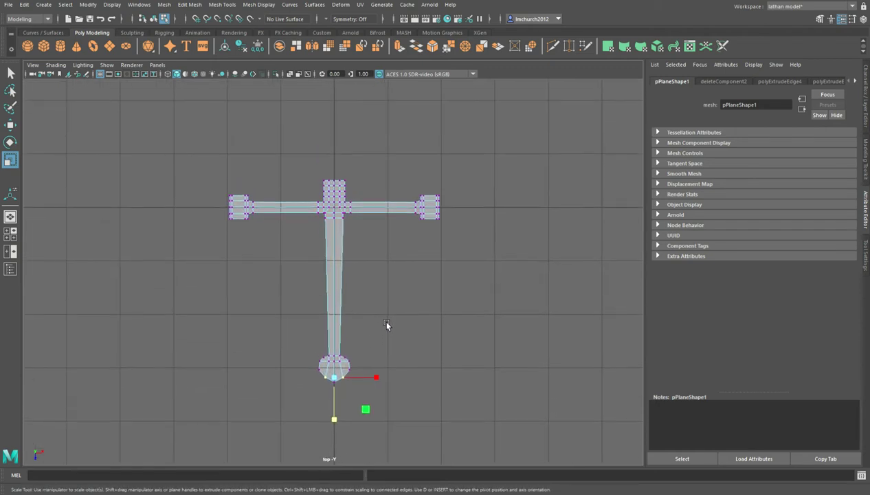
{"action": "scroll", "coordinate": [399, 391], "scroll_direction": "up", "scroll_amount": 2}
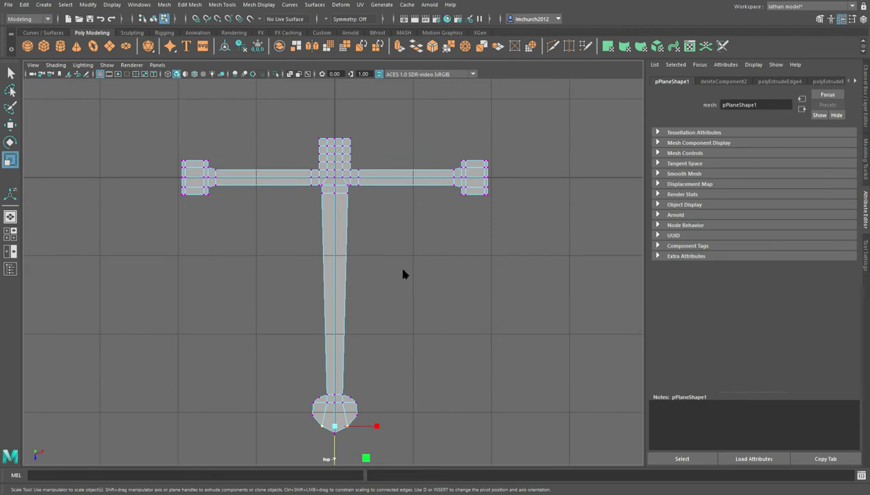
{"action": "left_click", "coordinate": [408, 208]}
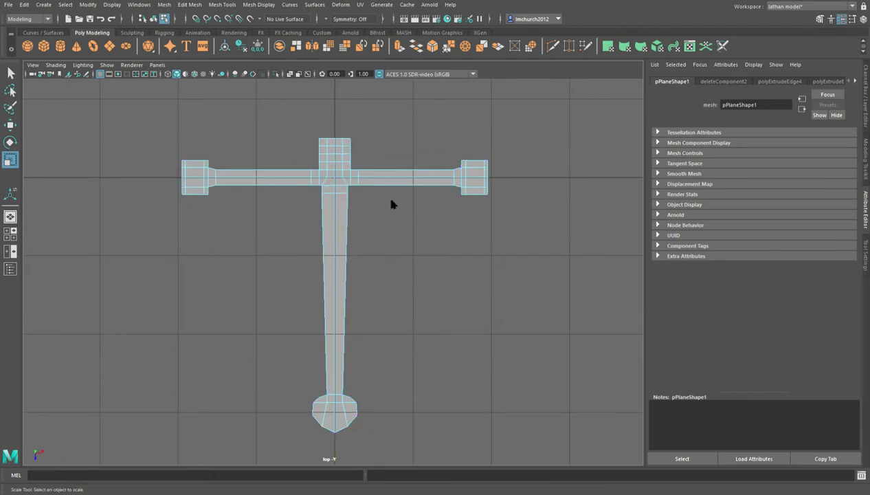
{"action": "left_click", "coordinate": [334, 413]}
{"action": "mouse_move", "coordinate": [376, 448]}
{"action": "left_mouse_down"}
{"action": "mouse_move", "coordinate": [386, 456]}
{"action": "mouse_move", "coordinate": [376, 452]}
{"action": "left_mouse_up"}
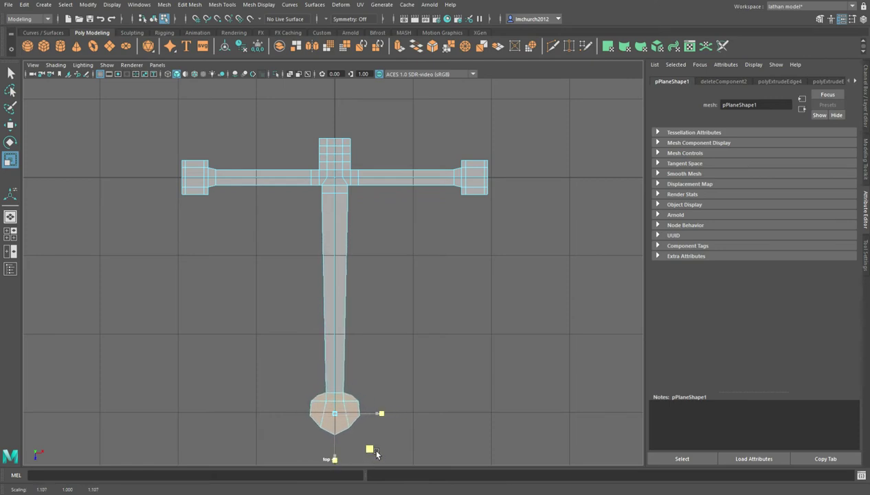
- Merge the four pairs of adjacent vertices on the upper and lower inner rows of the crossguard's right end block
{"action": "scroll", "coordinate": [442, 305], "scroll_direction": "up", "scroll_amount": 8}
{"action": "scroll", "coordinate": [517, 307], "scroll_direction": "down", "scroll_amount": 5}
{"action": "scroll", "coordinate": [466, 278], "scroll_direction": "up", "scroll_amount": 5}
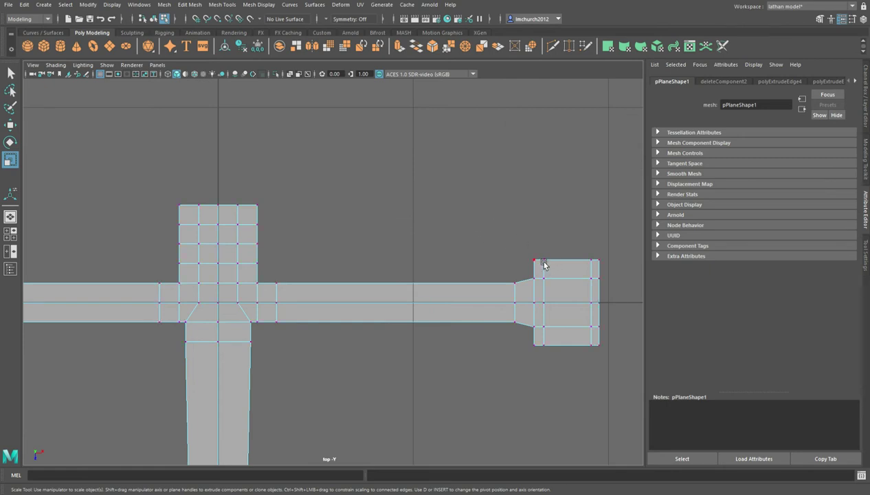
{"action": "left_click", "coordinate": [545, 277]}
{"action": "key", "text": "q"}
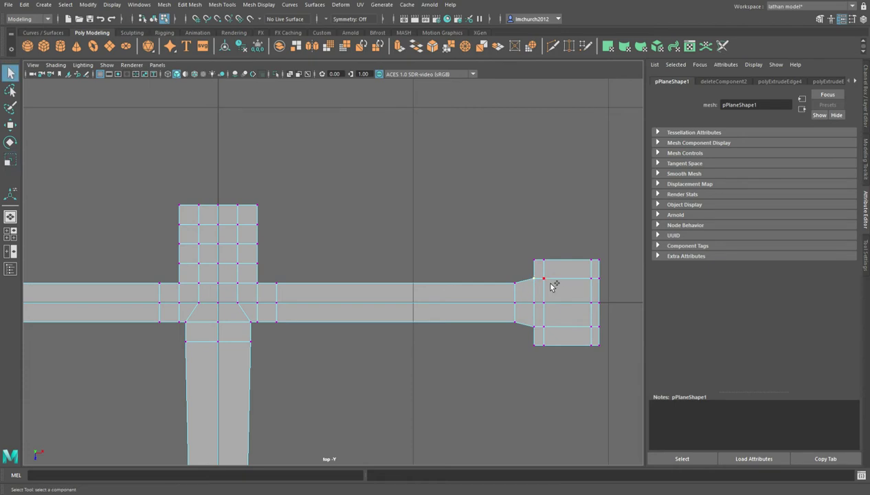
{"action": "key", "text": "g"}
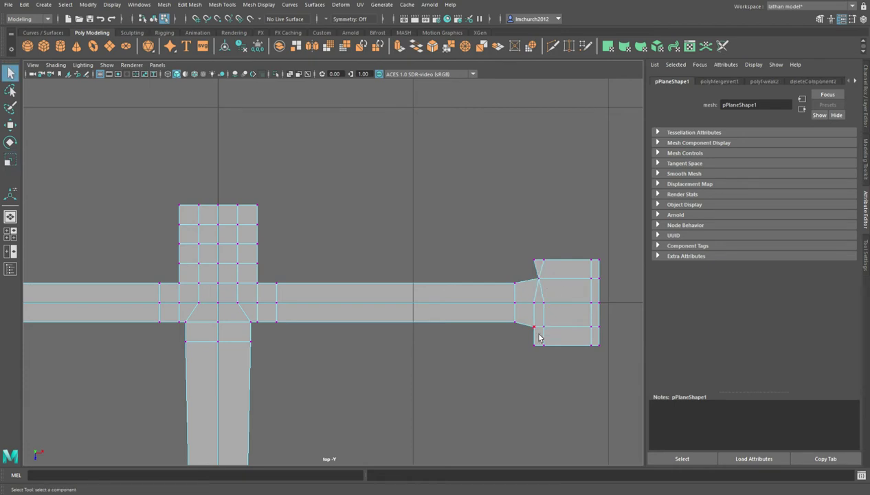
{"action": "left_click_drag", "start_coordinate": [540, 336], "coordinate": [597, 315]}
{"action": "key", "text": "alt+f"}
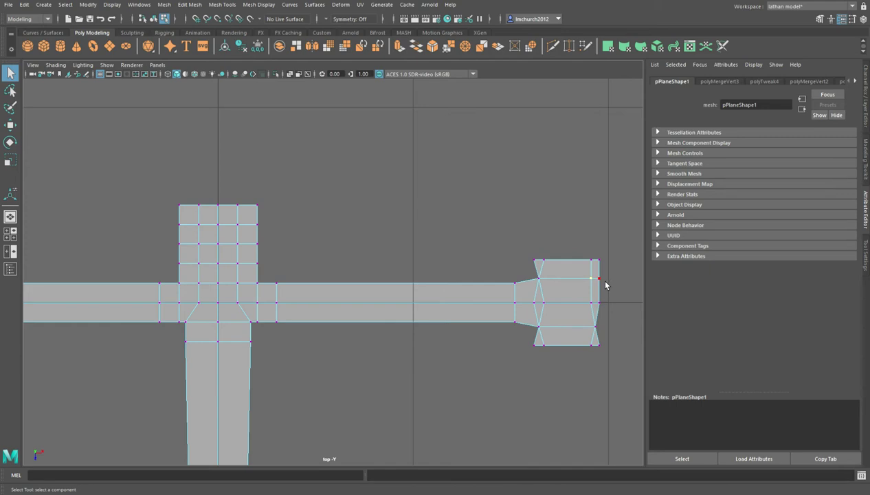
{"action": "left_click_drag", "start_coordinate": [605, 284], "coordinate": [603, 289]}
- Merge the four matching vertex pairs on the upper and lower inner rows of the crossguard's left end block
{"action": "middle_click_drag", "start_coordinate": [344, 302], "coordinate": [536, 282], "text": "alt"}
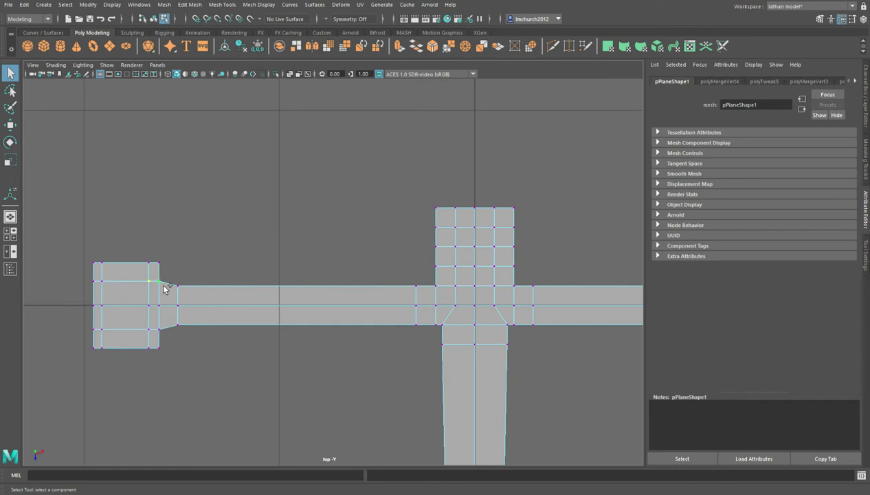
{"action": "middle_click_drag", "start_coordinate": [326, 283], "coordinate": [348, 275], "text": "alt"}
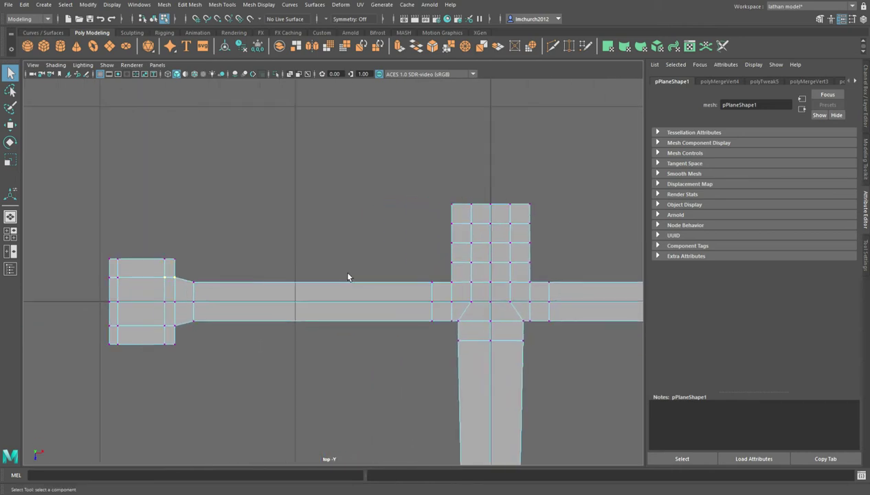
{"action": "left_click", "coordinate": [110, 277]}
{"action": "key", "text": "g"}
{"action": "left_click", "coordinate": [164, 324]}
{"action": "key", "text": "g"}
{"action": "left_click", "coordinate": [113, 332]}
{"action": "left_click", "coordinate": [125, 325], "text": "shift"}
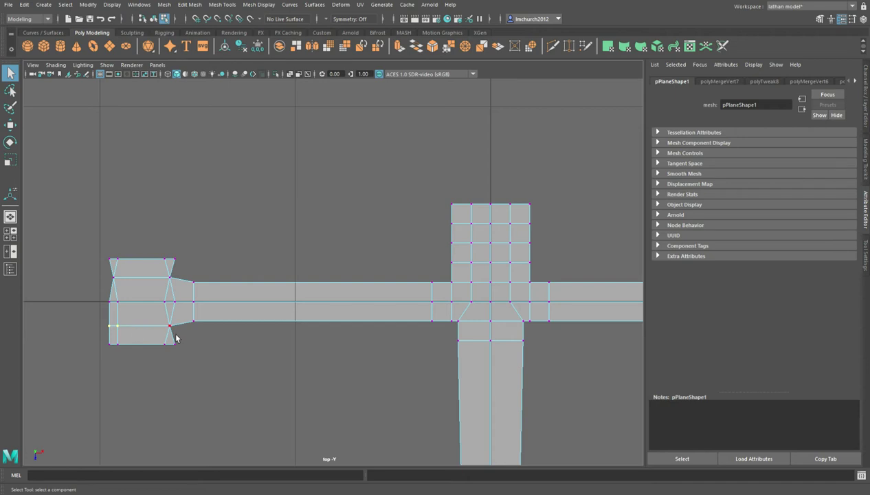
{"action": "key", "text": "g"}
- Scale the outermost middle-row vertex pairs of both crossguard end blocks slightly inward along X
{"action": "middle_click_drag", "start_coordinate": [303, 321], "coordinate": [261, 320], "text": "alt"}
{"action": "scroll", "coordinate": [261, 320], "scroll_direction": "down", "scroll_amount": 5}
{"action": "scroll", "coordinate": [229, 319], "scroll_direction": "up", "scroll_amount": 6}
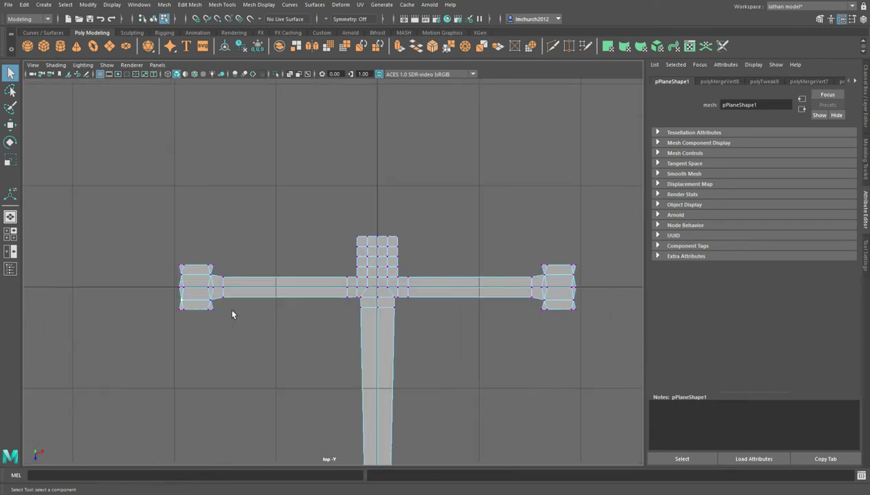
{"action": "key", "text": "r"}
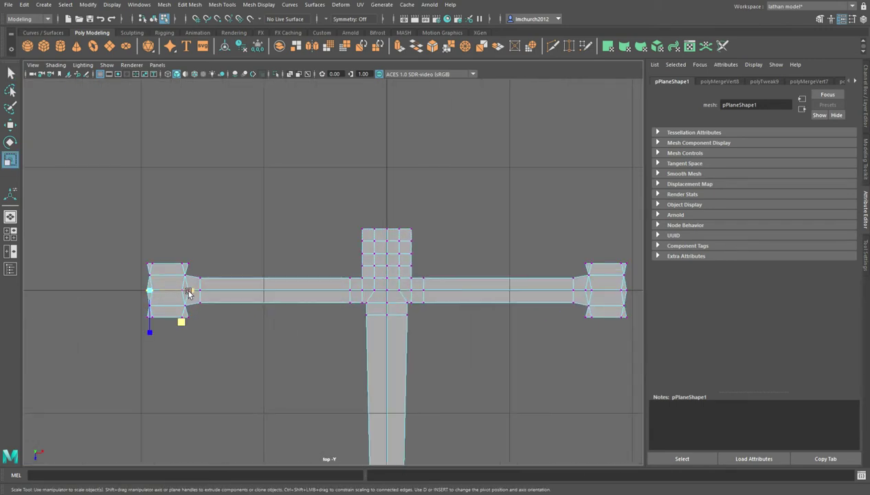
{"action": "left_click", "coordinate": [622, 290], "text": "shift"}
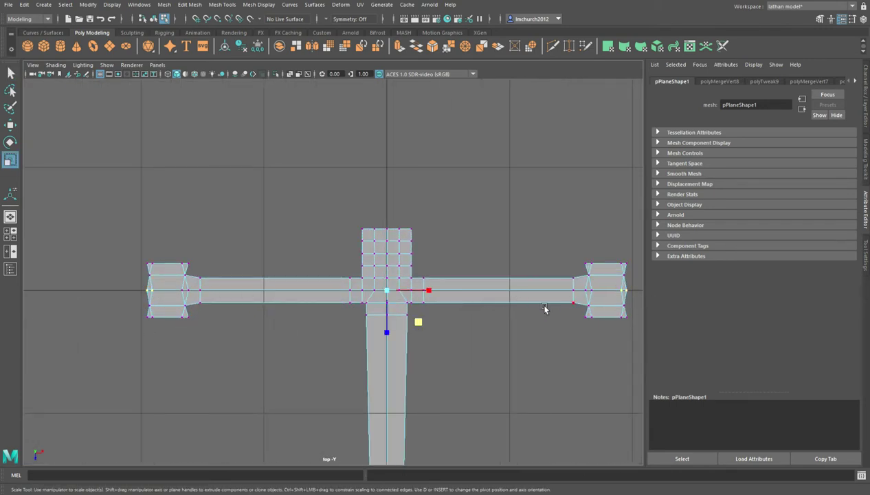
{"action": "left_click_drag", "start_coordinate": [440, 297], "coordinate": [435, 296]}
- Select the top and bottom edges of both crossguard end blocks and scale them slightly outward along X
{"action": "scroll", "coordinate": [355, 347], "scroll_direction": "up", "scroll_amount": 2}
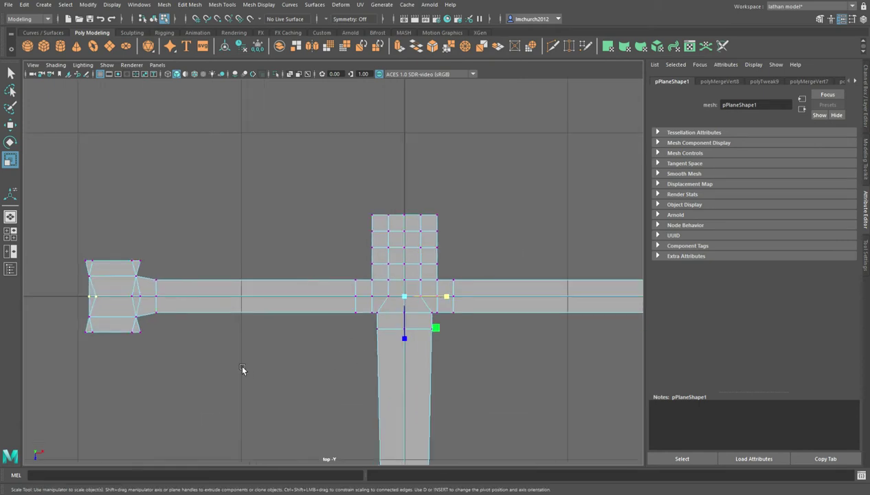
{"action": "left_click", "coordinate": [235, 202]}
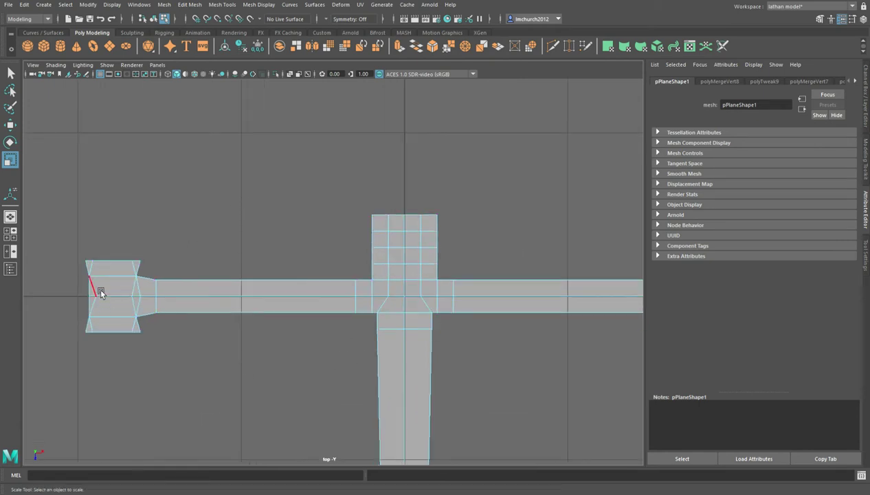
{"action": "left_click", "coordinate": [98, 292]}
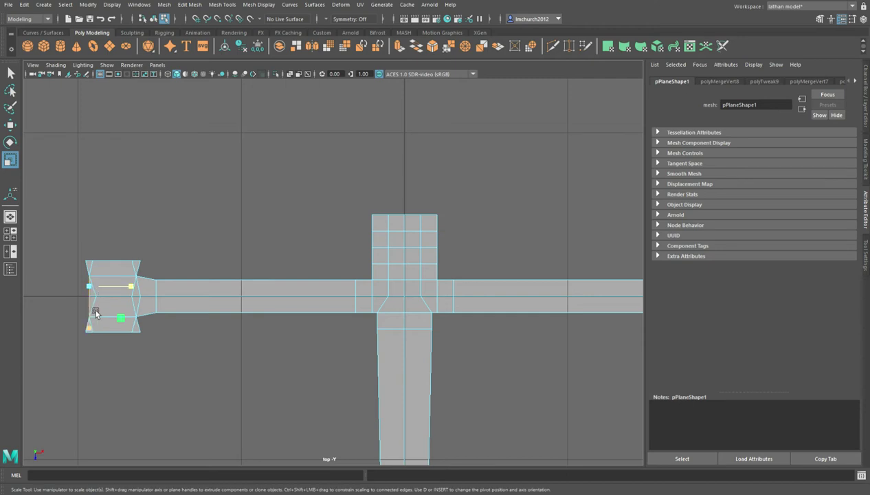
{"action": "key", "text": "q"}
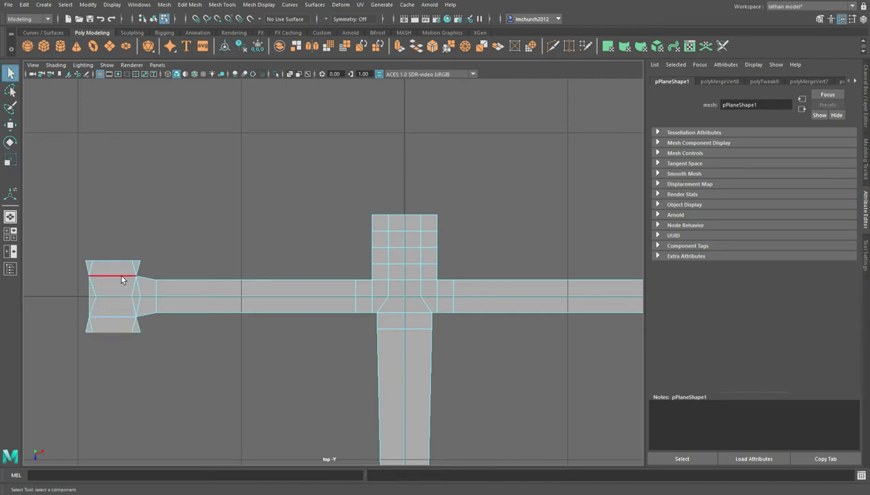
{"action": "middle_click_drag", "start_coordinate": [415, 294], "coordinate": [157, 297], "text": "alt"}
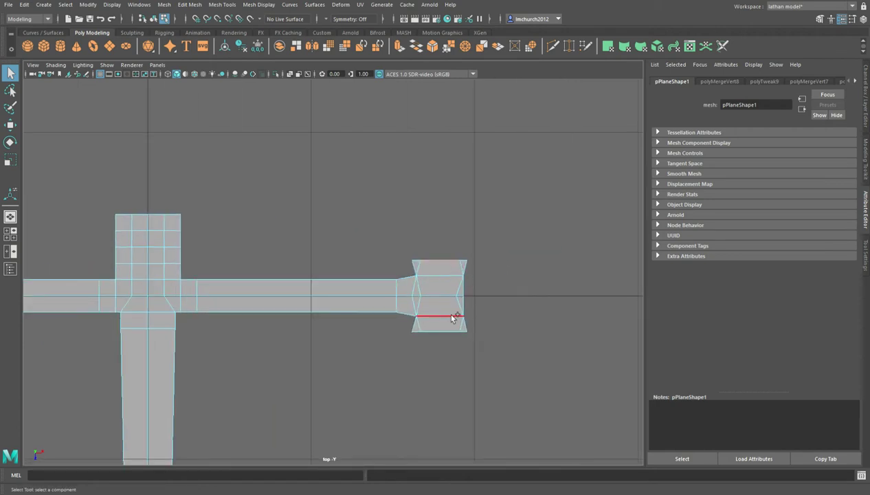
{"action": "key", "text": "r"}
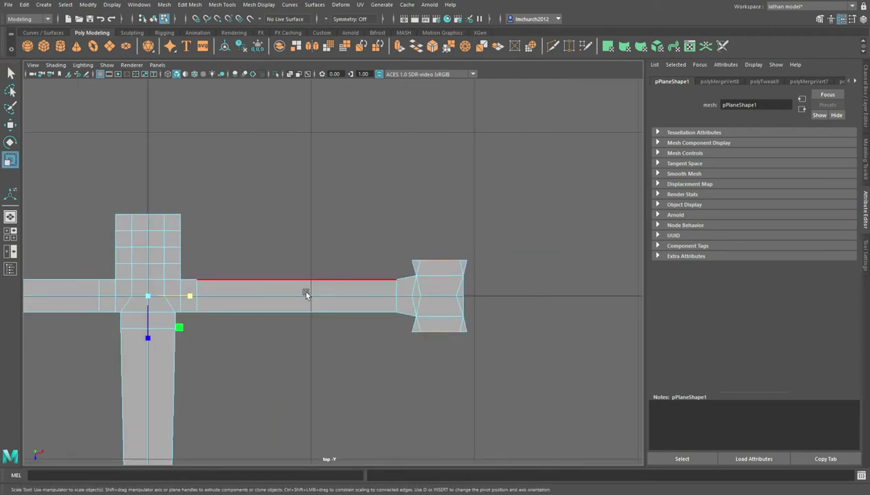
{"action": "left_click_drag", "start_coordinate": [198, 301], "coordinate": [199, 301]}
{"action": "middle_click_drag", "start_coordinate": [312, 354], "coordinate": [467, 356], "text": "alt"}
{"action": "left_click", "coordinate": [471, 356]}
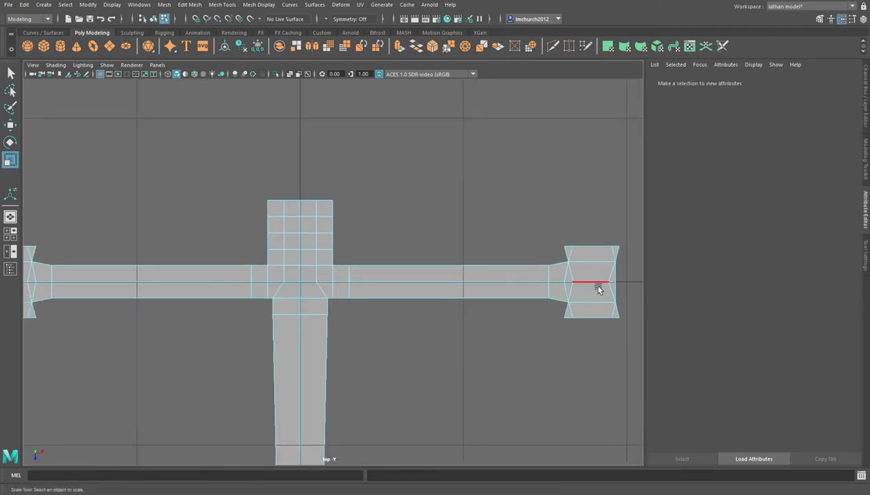
- Select the upper inner horizontal edge of both crossguard end blocks and scale the pair slightly along X
{"action": "left_click", "coordinate": [597, 286]}
{"action": "middle_click_drag", "start_coordinate": [125, 284], "coordinate": [214, 268], "text": "alt"}
{"action": "left_click", "coordinate": [101, 266], "text": "shift"}
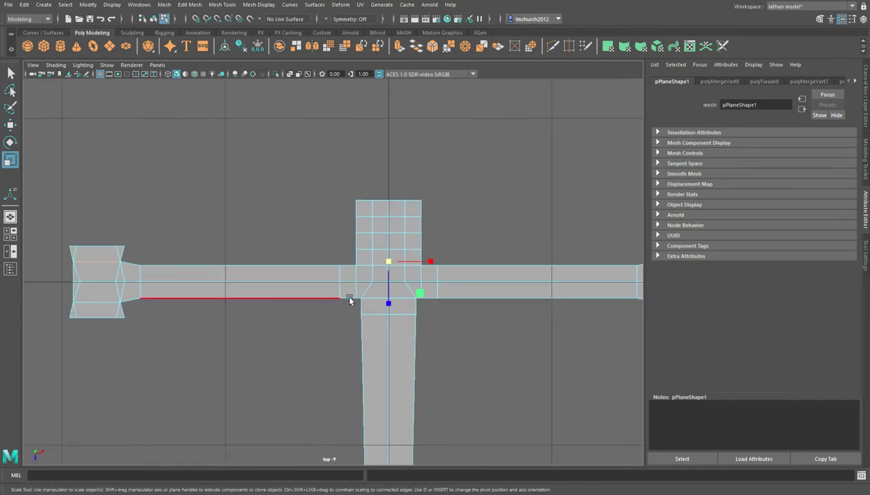
{"action": "left_click_drag", "start_coordinate": [431, 262], "coordinate": [437, 268]}
{"action": "left_click", "coordinate": [214, 305]}
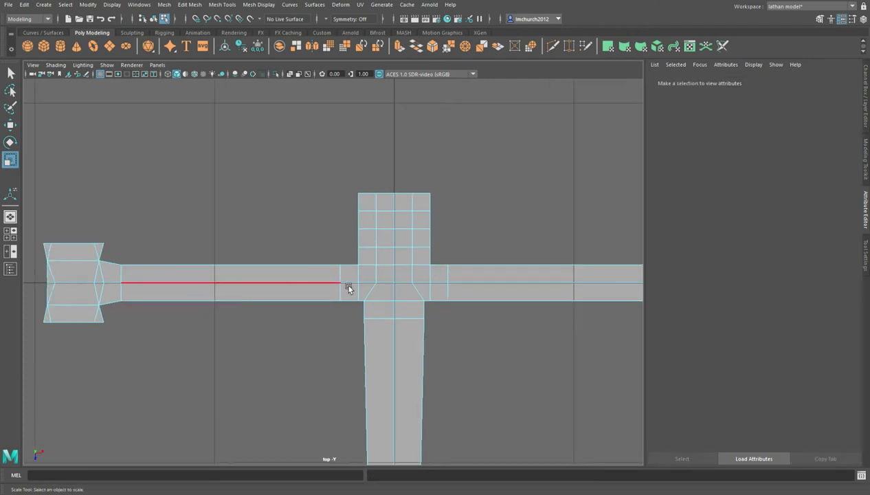
- Merge the top row of the block above the crossguard into one centre vertex and move it up into a point
{"action": "scroll", "coordinate": [344, 287], "scroll_direction": "down", "scroll_amount": 6}
{"action": "scroll", "coordinate": [370, 305], "scroll_direction": "up", "scroll_amount": 2}
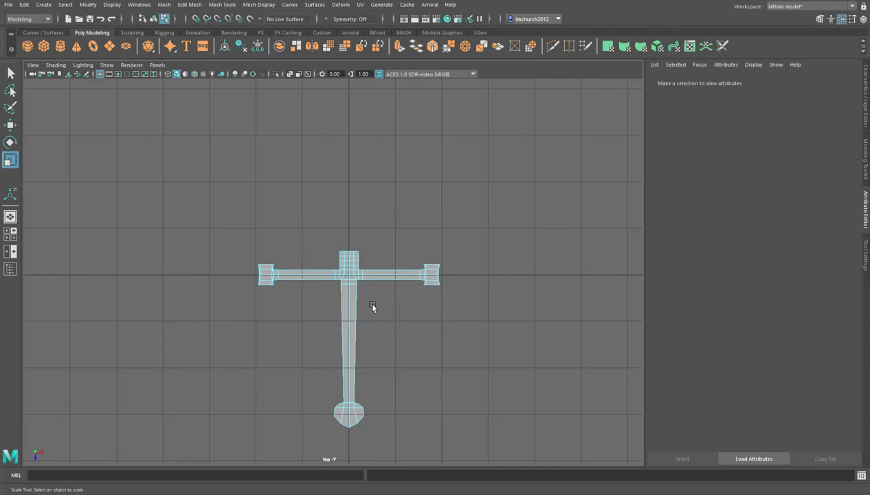
{"action": "scroll", "coordinate": [383, 162], "scroll_direction": "up", "scroll_amount": 5}
{"action": "left_click", "coordinate": [363, 220]}
{"action": "key", "text": "q"}
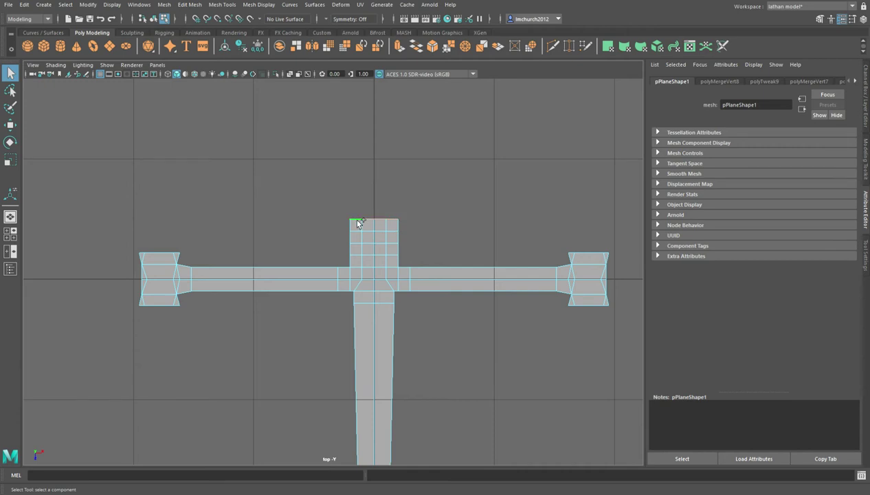
{"action": "key", "text": "g"}
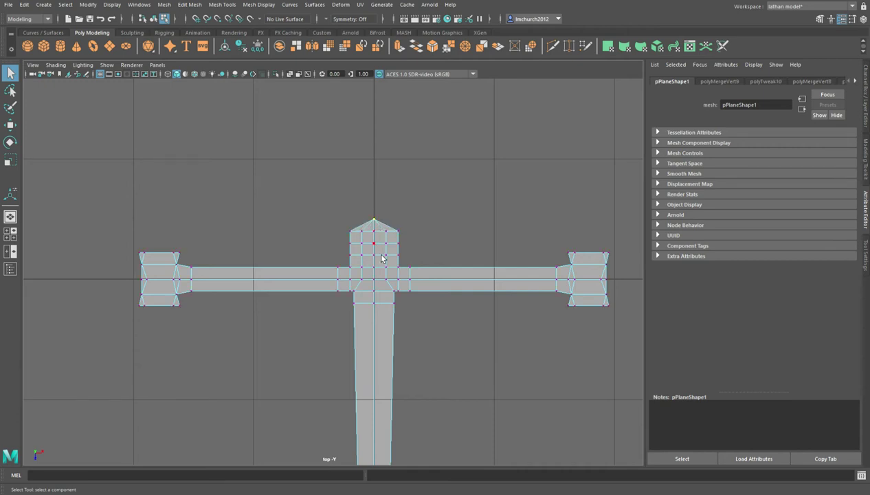
{"action": "key", "text": "w"}
{"action": "middle_click_drag", "start_coordinate": [382, 276], "coordinate": [398, 223]}
- Move the two outer vertices of the row below the upper tip up close to the tip
{"action": "left_click", "coordinate": [356, 234]}
{"action": "key", "text": "q"}
{"action": "left_click", "coordinate": [402, 237], "text": "shift"}
{"action": "key", "text": "w"}
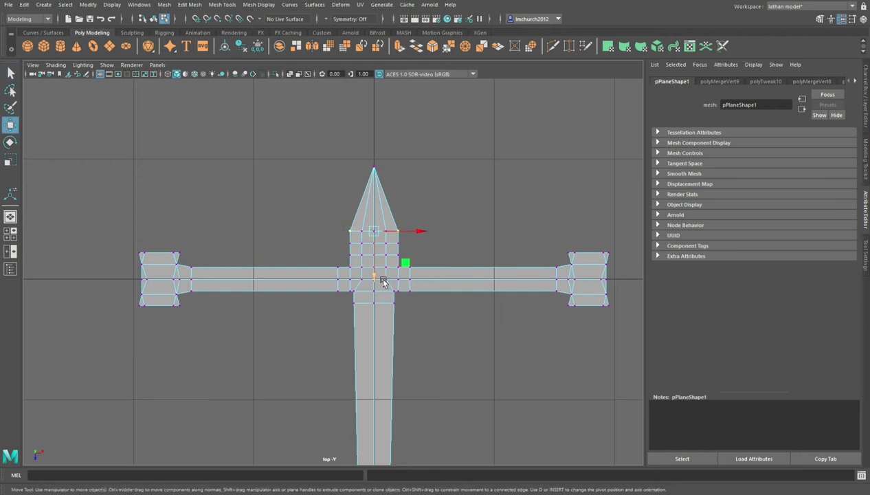
{"action": "middle_click_drag", "start_coordinate": [383, 281], "coordinate": [386, 235]}
- Raise the two outer vertices of the next row down to extend the sides of the upper block
{"action": "left_click", "coordinate": [362, 245]}
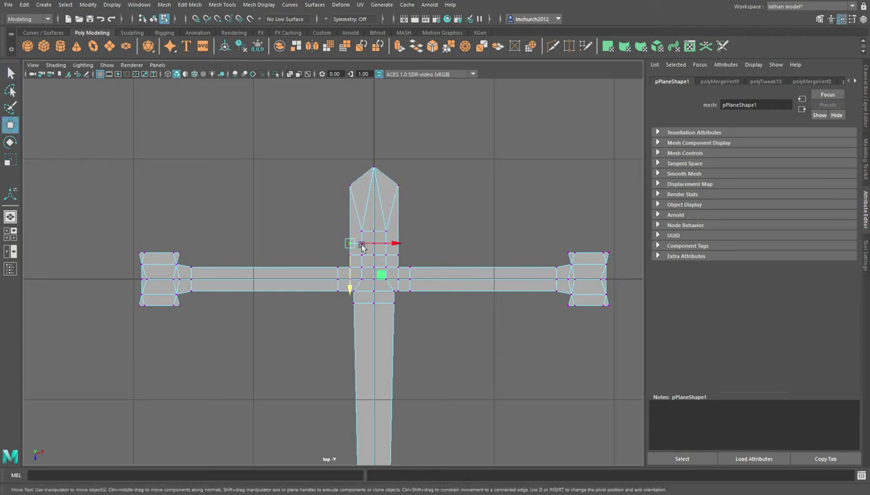
{"action": "key", "text": "q"}
{"action": "left_click", "coordinate": [405, 246], "text": "shift"}
{"action": "key", "text": "w"}
{"action": "left_click_drag", "start_coordinate": [378, 285], "coordinate": [388, 255]}
- Scale the two outer vertices nearest the upper tip together along X to taper the point
{"action": "left_click", "coordinate": [352, 187]}
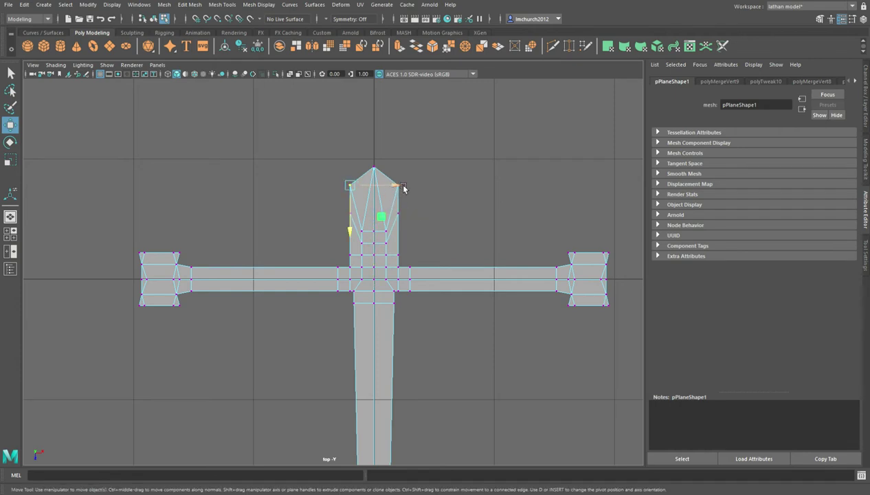
{"action": "key", "text": "q"}
{"action": "key", "text": "r"}
{"action": "key", "text": "q"}
{"action": "left_click", "coordinate": [405, 189], "text": "shift"}
{"action": "key", "text": "r"}
{"action": "left_click_drag", "start_coordinate": [416, 188], "coordinate": [398, 188]}
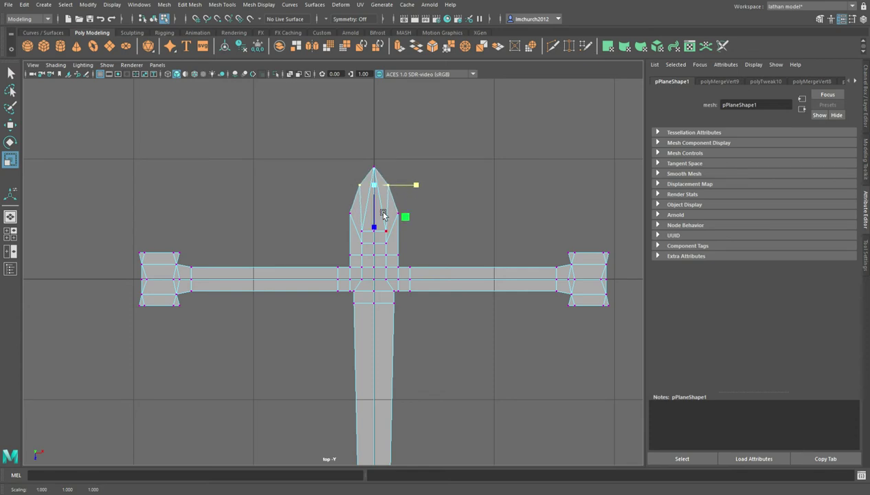
- Move the two inner vertices below the upper tip up to just under the tapered outer vertices
{"action": "left_click_drag", "start_coordinate": [357, 225], "coordinate": [395, 236]}
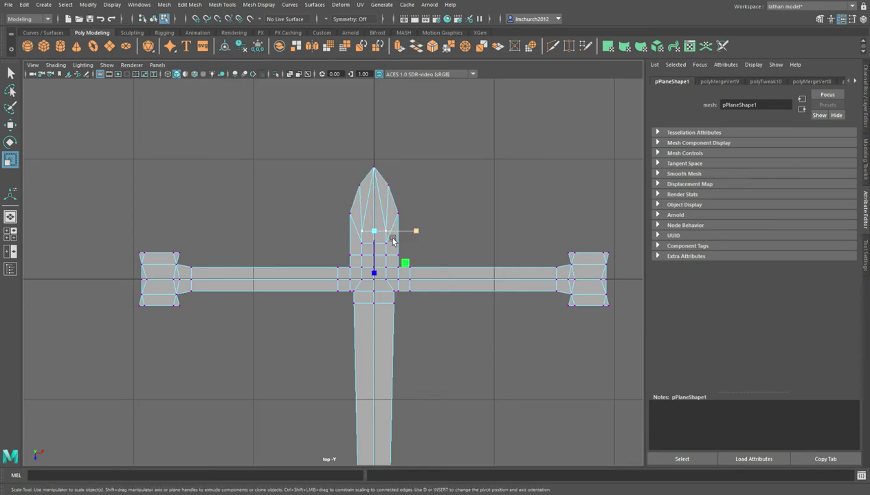
{"action": "key", "text": "w"}
{"action": "left_click_drag", "start_coordinate": [376, 273], "coordinate": [381, 235]}
{"action": "key", "text": "r"}
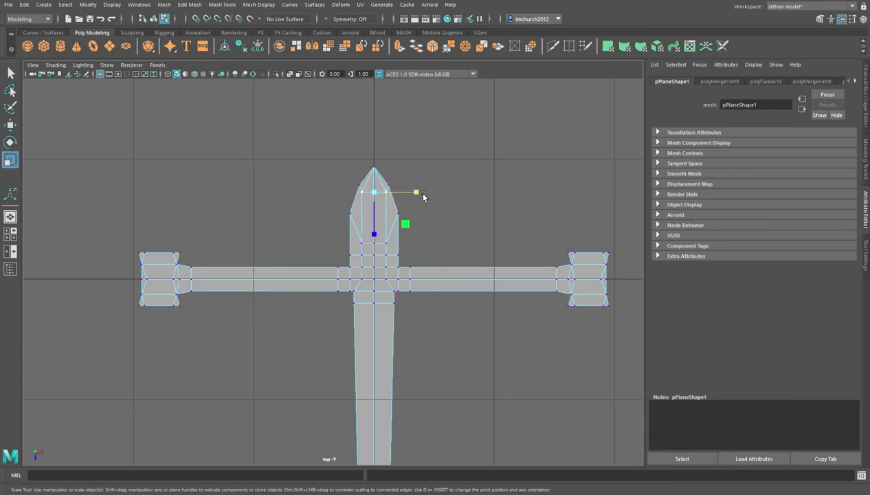
- Scale the two inner vertices below the upper tip closer together along X and raise the centre vertex between them toward the tip
{"action": "left_click_drag", "start_coordinate": [422, 195], "coordinate": [415, 195]}
{"action": "key", "text": "w"}
{"action": "left_click", "coordinate": [446, 172]}
{"action": "left_click", "coordinate": [380, 199]}
{"action": "left_click_drag", "start_coordinate": [383, 239], "coordinate": [385, 230]}
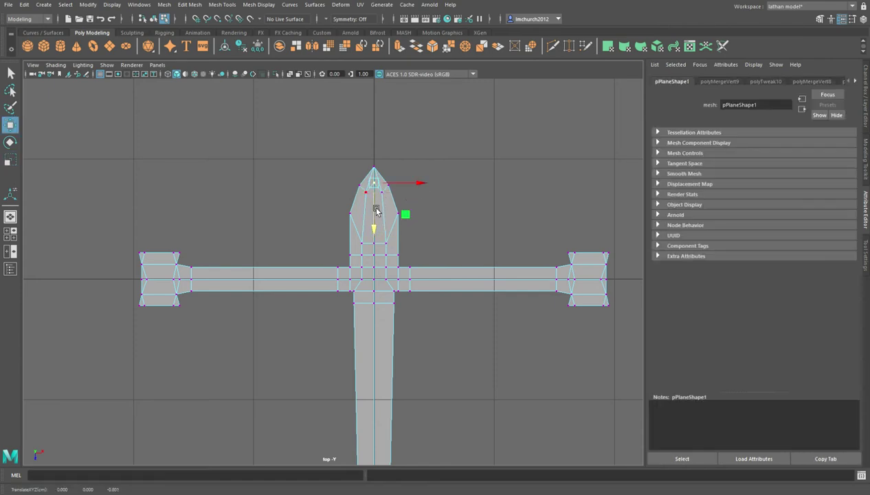
{"action": "left_click", "coordinate": [428, 197]}
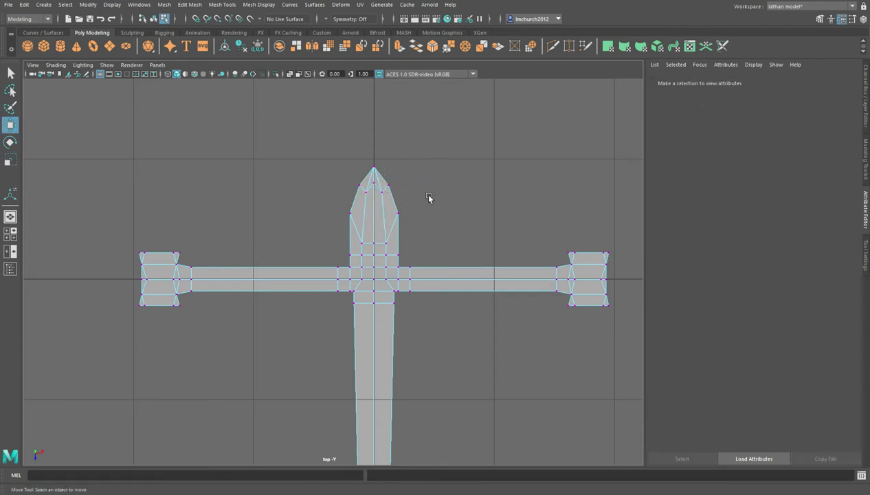
- Raise the three inner vertices at the base of the pointed section nearly level with the adjacent outer vertices
{"action": "left_click", "coordinate": [371, 248]}
{"action": "key", "text": "q"}
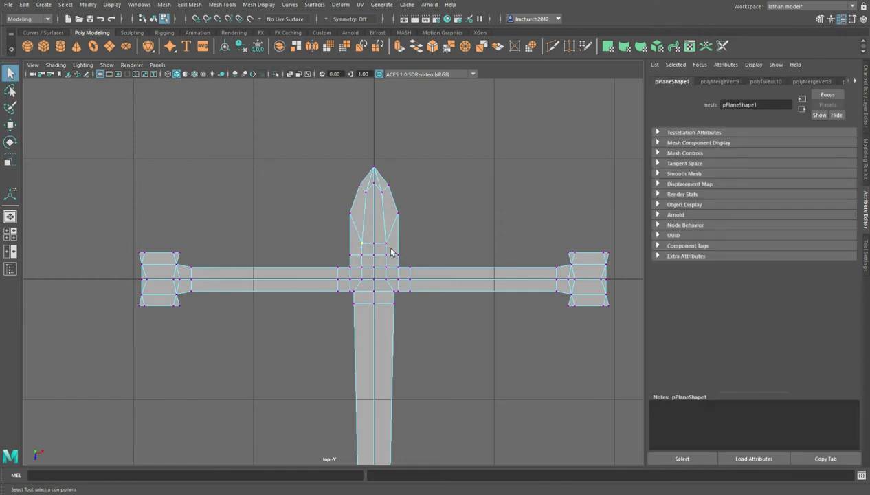
{"action": "key", "text": "w"}
{"action": "left_click_drag", "start_coordinate": [383, 276], "coordinate": [386, 254]}
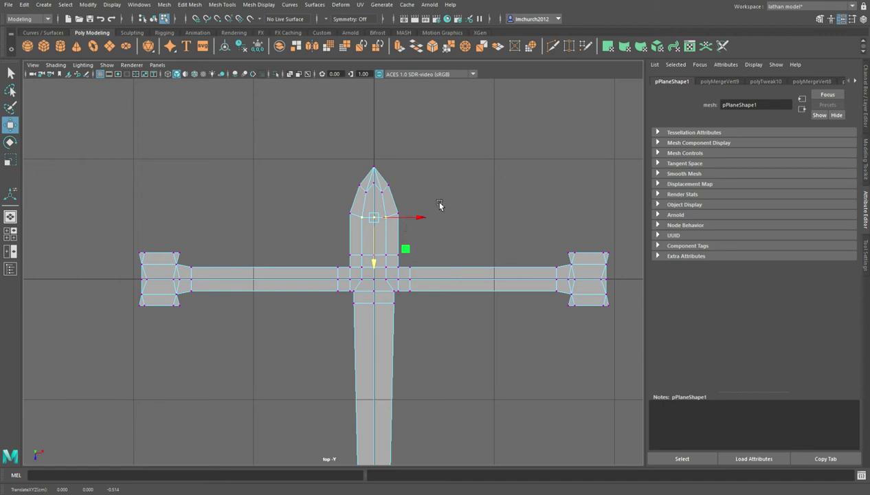
- Move all the faces of the pointed top section far upward to stretch the part above the crossguard into a long blade
{"action": "left_click", "coordinate": [375, 199]}
{"action": "left_click_drag", "start_coordinate": [331, 155], "coordinate": [429, 237]}
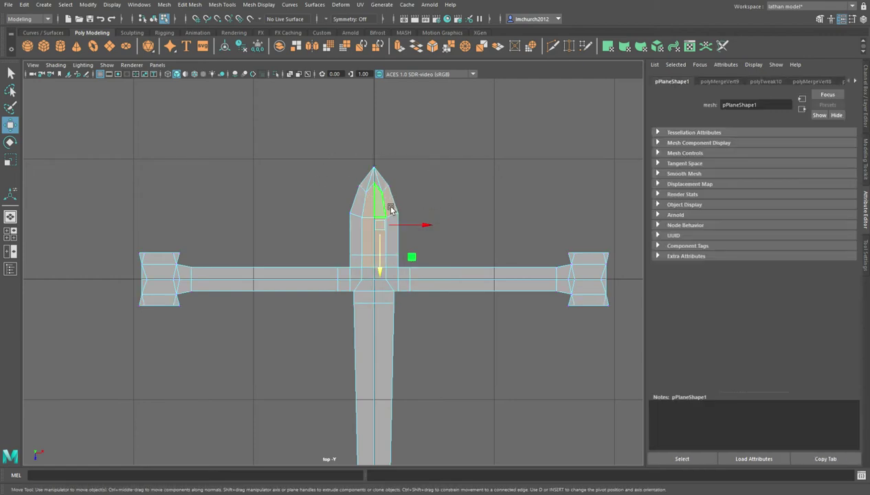
{"action": "left_click_drag", "start_coordinate": [373, 248], "coordinate": [383, 138]}
{"action": "scroll", "coordinate": [422, 176], "scroll_direction": "down", "scroll_amount": 10}
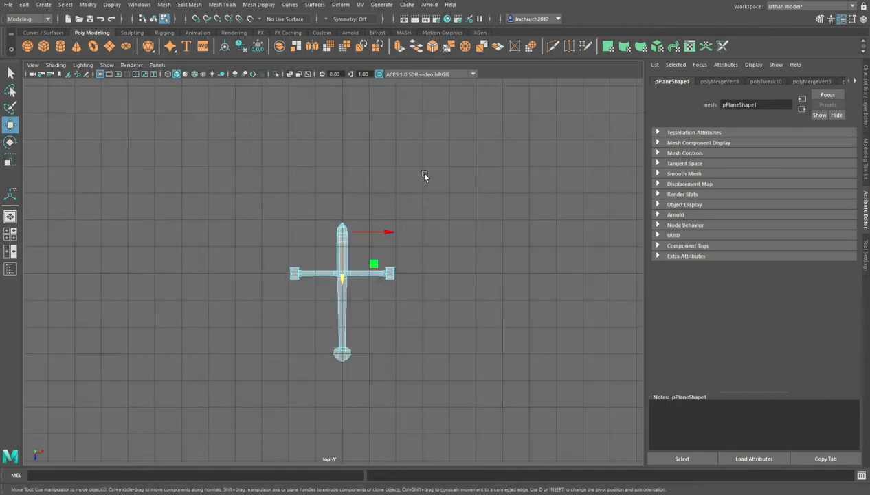
{"action": "middle_click_drag", "start_coordinate": [420, 190], "coordinate": [416, 267], "text": "alt"}
{"action": "left_click_drag", "start_coordinate": [339, 362], "coordinate": [357, 214]}
- Widen the blade's base by scaling its two outer vertices at the crossguard apart along X
{"action": "scroll", "coordinate": [374, 257], "scroll_direction": "up", "scroll_amount": 5}
{"action": "middle_click_drag", "start_coordinate": [379, 344], "coordinate": [383, 241], "text": "alt"}
{"action": "scroll", "coordinate": [374, 316], "scroll_direction": "up", "scroll_amount": 8}
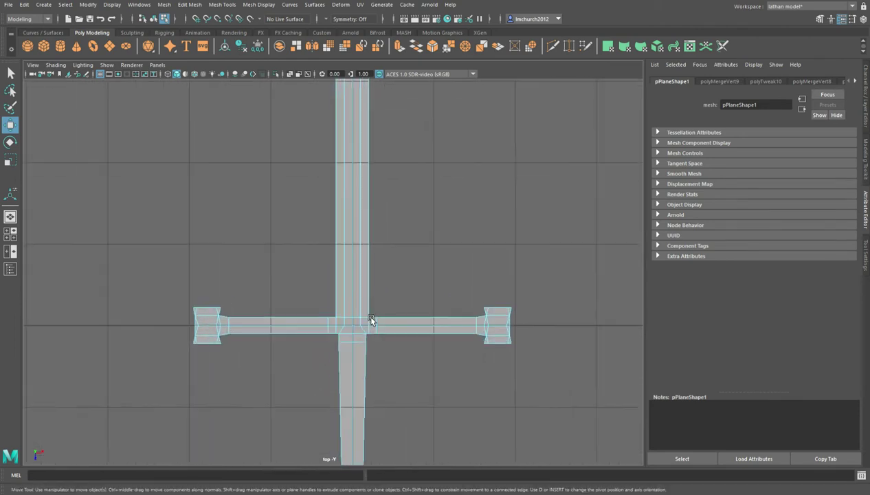
{"action": "right_click_drag", "start_coordinate": [391, 210], "coordinate": [390, 211]}
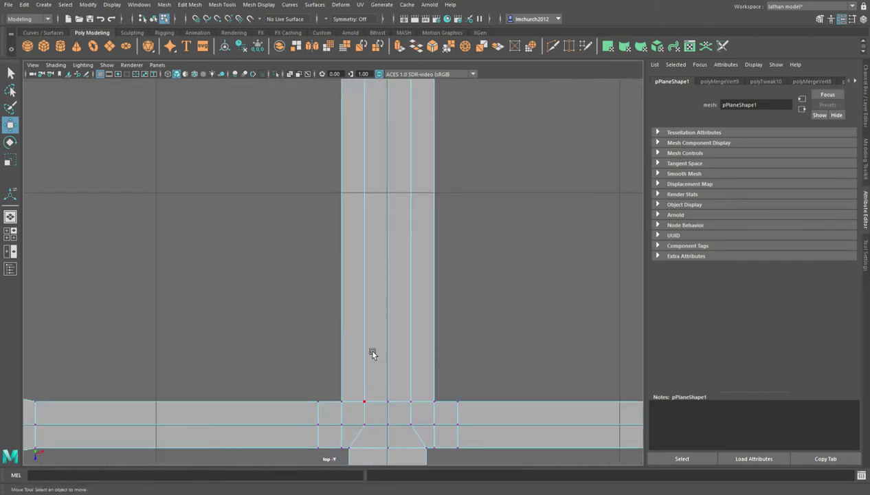
{"action": "left_click", "coordinate": [349, 403]}
{"action": "left_click", "coordinate": [440, 401], "text": "shift"}
{"action": "key", "text": "r"}
{"action": "mouse_move", "coordinate": [434, 403]}
{"action": "left_mouse_down"}
{"action": "mouse_move", "coordinate": [458, 403]}
{"action": "mouse_move", "coordinate": [450, 408]}
{"action": "left_mouse_up"}
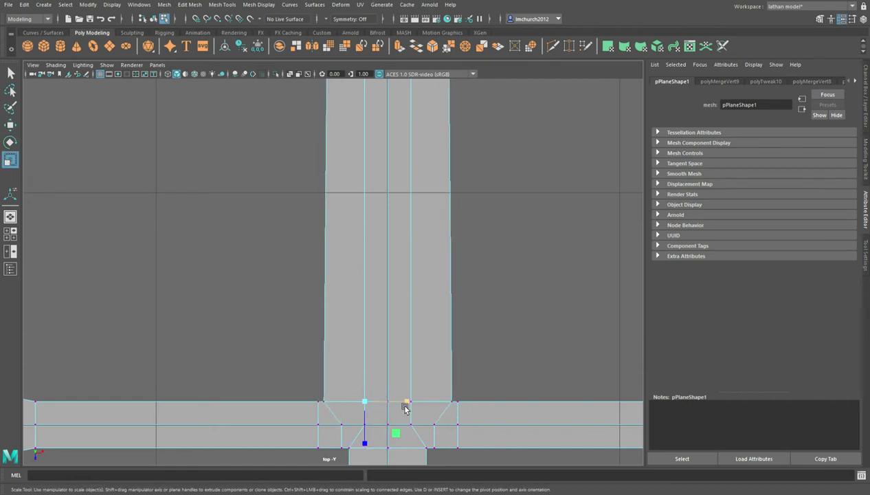
- Examine the blade's pointed tip and the overall proportions of the sword
{"action": "scroll", "coordinate": [502, 323], "scroll_direction": "down", "scroll_amount": 10}
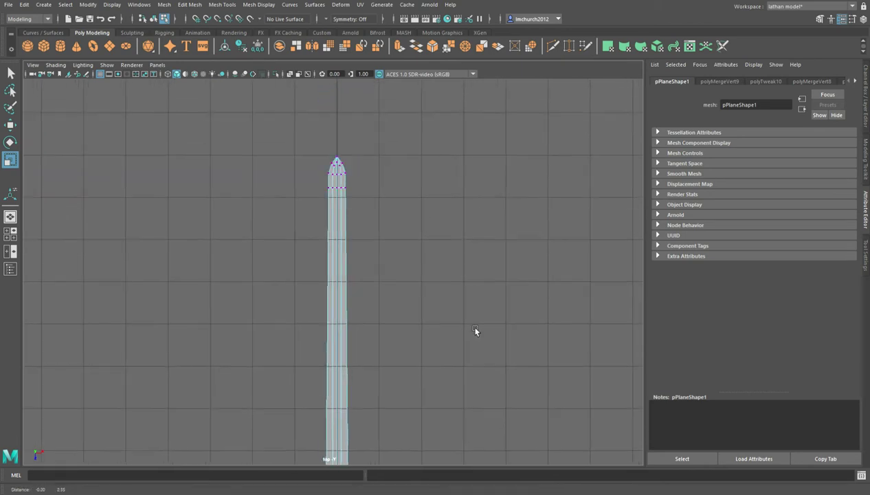
{"action": "scroll", "coordinate": [386, 305], "scroll_direction": "up", "scroll_amount": 10}
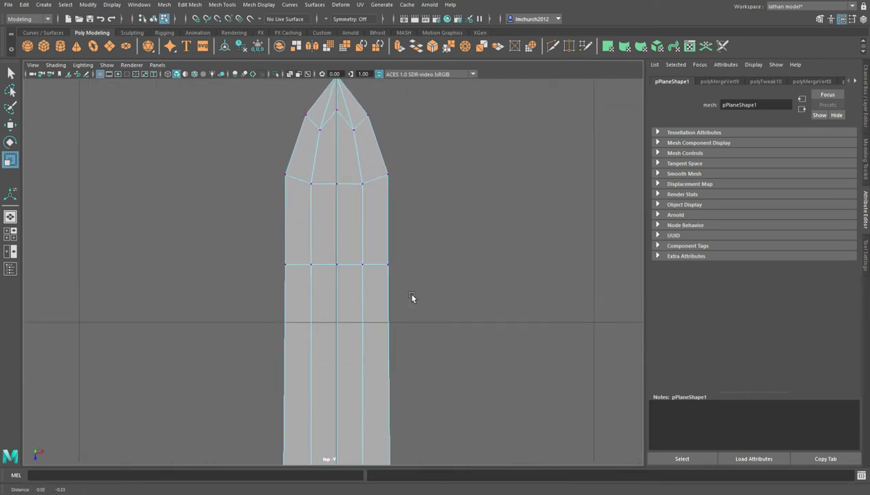
{"action": "middle_click_drag", "start_coordinate": [413, 298], "coordinate": [409, 265], "text": "alt"}
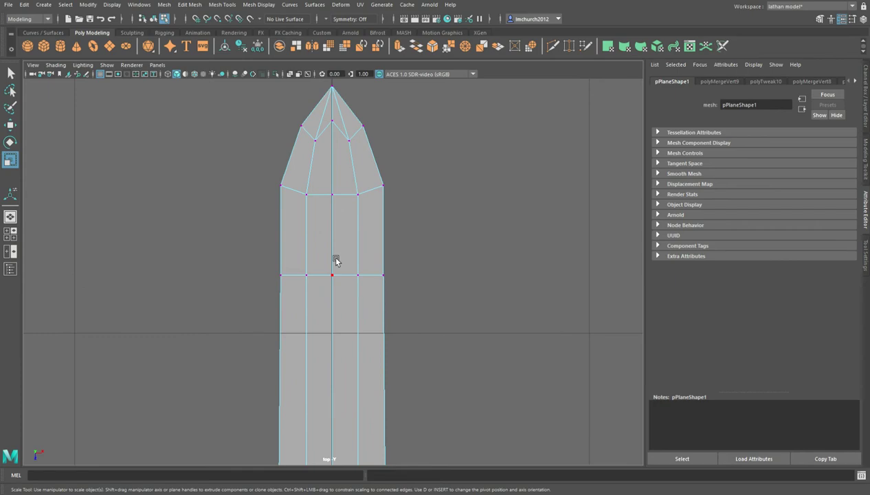
{"action": "scroll", "coordinate": [336, 259], "scroll_direction": "down", "scroll_amount": 8}
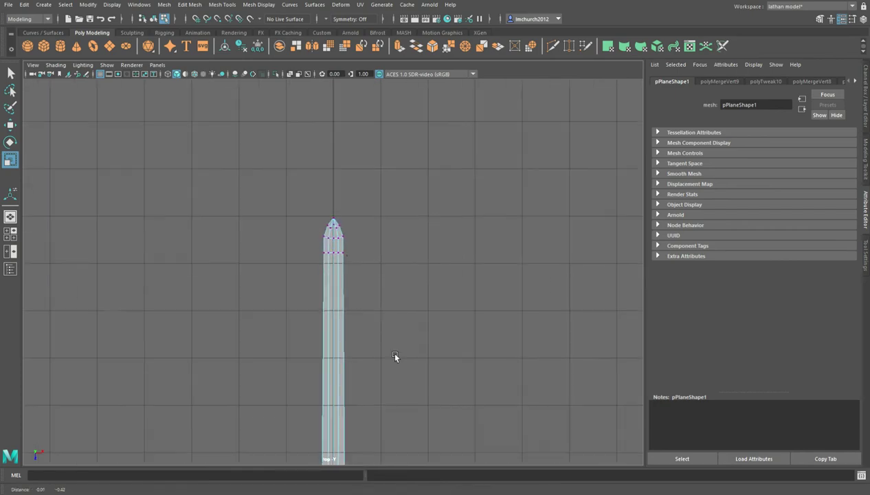
{"action": "middle_click_drag", "start_coordinate": [393, 353], "coordinate": [385, 221], "text": "alt"}
{"action": "middle_click_drag", "start_coordinate": [379, 370], "coordinate": [390, 238], "text": "alt"}
{"action": "scroll", "coordinate": [389, 238], "scroll_direction": "down", "scroll_amount": 7}
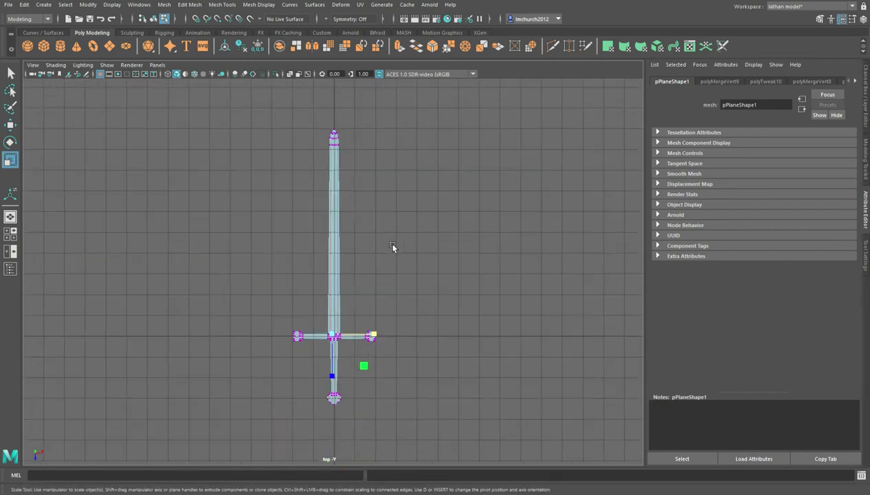
{"action": "scroll", "coordinate": [402, 288], "scroll_direction": "up", "scroll_amount": 4}
{"action": "scroll", "coordinate": [403, 292], "scroll_direction": "down", "scroll_amount": 2}
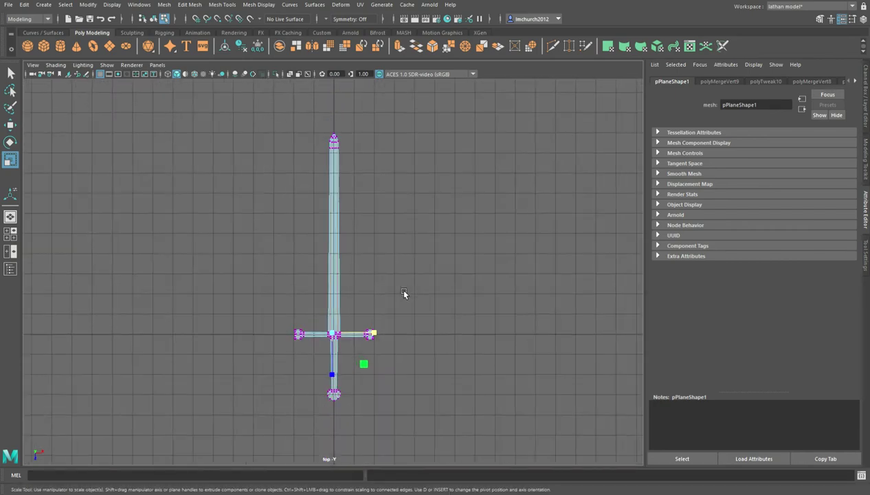
{"action": "scroll", "coordinate": [402, 292], "scroll_direction": "up", "scroll_amount": 3}
- Shorten the crossguard by scaling the faces at both of its ends inward along X to about 0.69
{"action": "key", "text": "F10"}
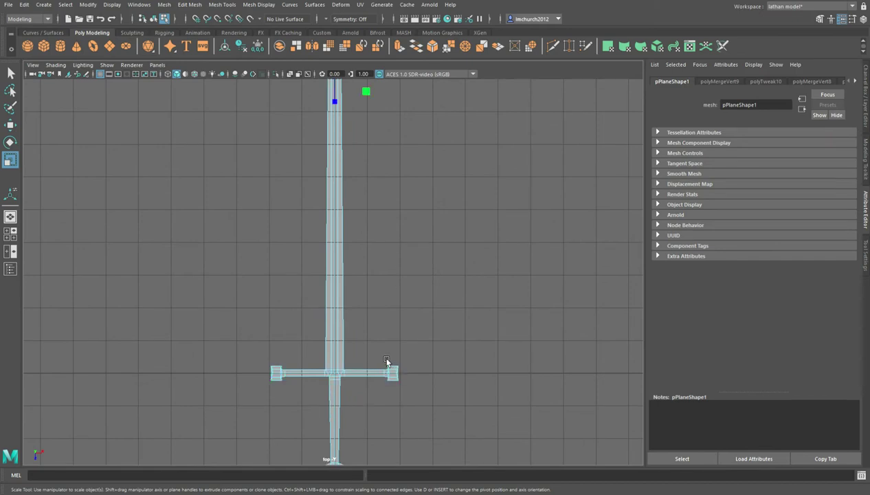
{"action": "left_click_drag", "start_coordinate": [425, 396], "coordinate": [375, 348]}
{"action": "left_click_drag", "start_coordinate": [241, 345], "coordinate": [296, 391], "text": "shift"}
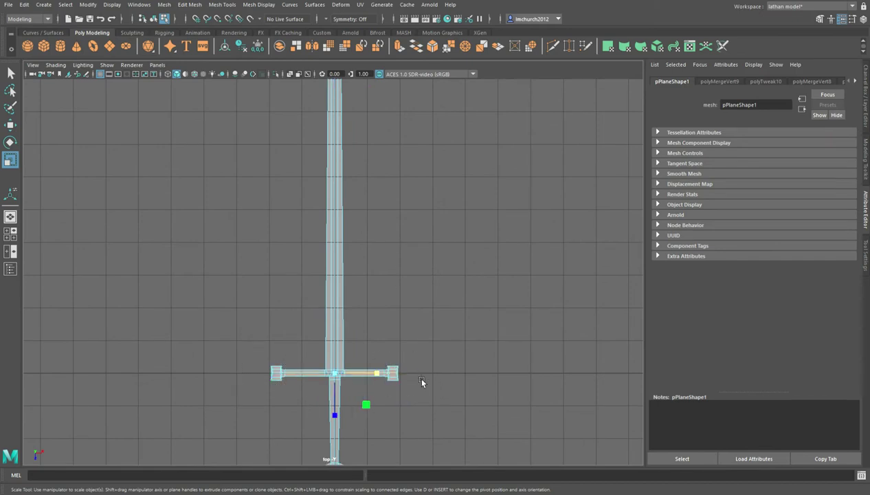
{"action": "left_click_drag", "start_coordinate": [383, 374], "coordinate": [379, 375]}
{"action": "key", "text": "ctrl+z"}
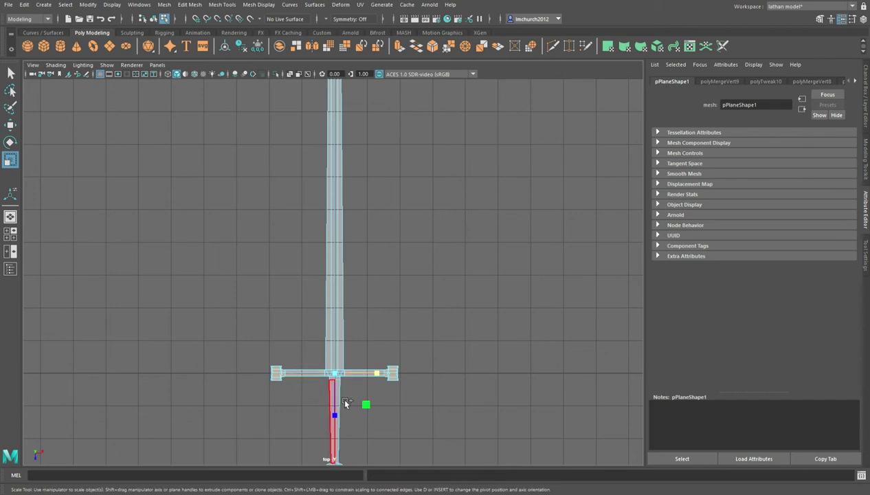
{"action": "left_click_drag", "start_coordinate": [382, 373], "coordinate": [364, 371]}
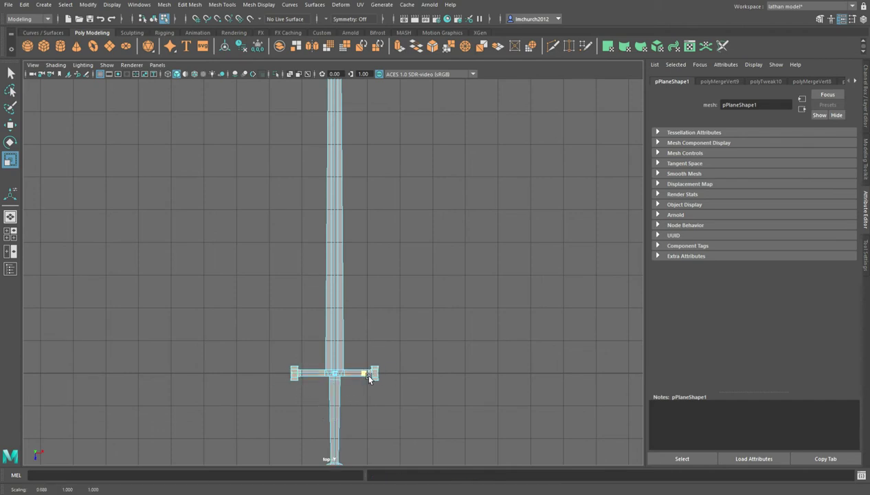
- Delete the faces of both crossguard end blocks, leaving the plain arms
{"action": "scroll", "coordinate": [365, 373], "scroll_direction": "up", "scroll_amount": 2}
{"action": "scroll", "coordinate": [374, 382], "scroll_direction": "up", "scroll_amount": 2}
{"action": "middle_click_drag", "start_coordinate": [395, 386], "coordinate": [418, 172], "text": "alt"}
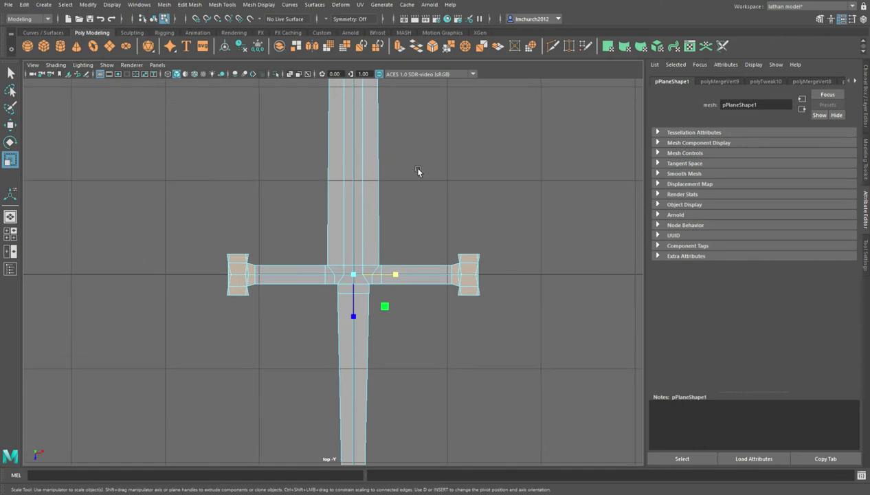
{"action": "left_click_drag", "start_coordinate": [196, 225], "coordinate": [250, 313]}
{"action": "left_click_drag", "start_coordinate": [465, 241], "coordinate": [501, 298], "text": "shift"}
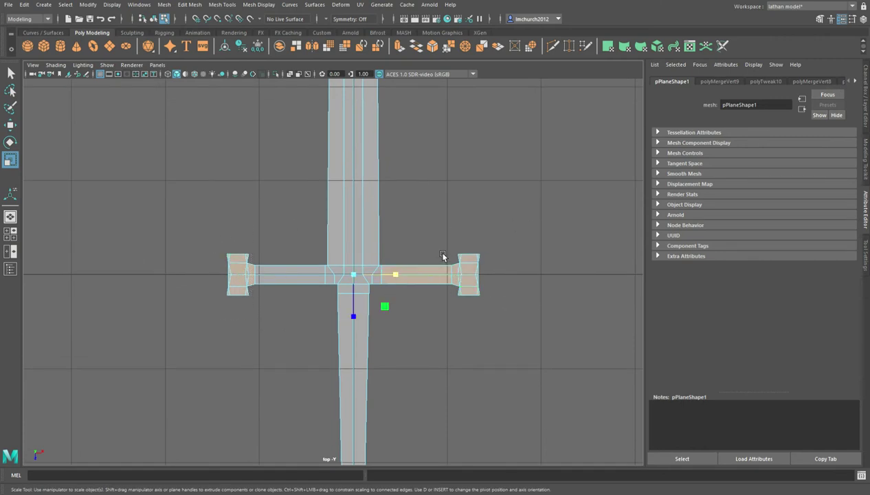
{"action": "left_click_drag", "start_coordinate": [457, 347], "coordinate": [428, 334], "text": "ctrl"}
{"action": "key", "text": "Delete"}
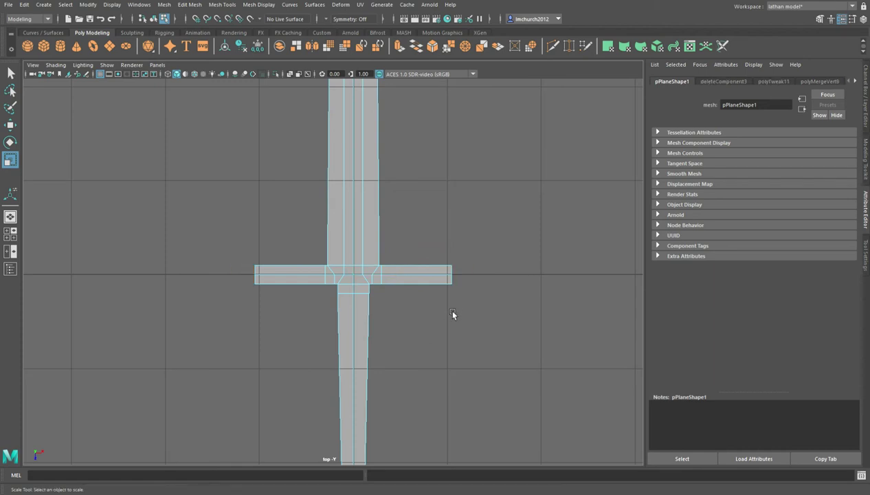
- Taper the crossguard arms by scaling the vertices at both outer ends together along Z
{"action": "scroll", "coordinate": [450, 306], "scroll_direction": "up", "scroll_amount": 2}
{"action": "scroll", "coordinate": [547, 323], "scroll_direction": "up", "scroll_amount": 2}
{"action": "scroll", "coordinate": [553, 323], "scroll_direction": "down", "scroll_amount": 8}
{"action": "scroll", "coordinate": [494, 316], "scroll_direction": "up", "scroll_amount": 4}
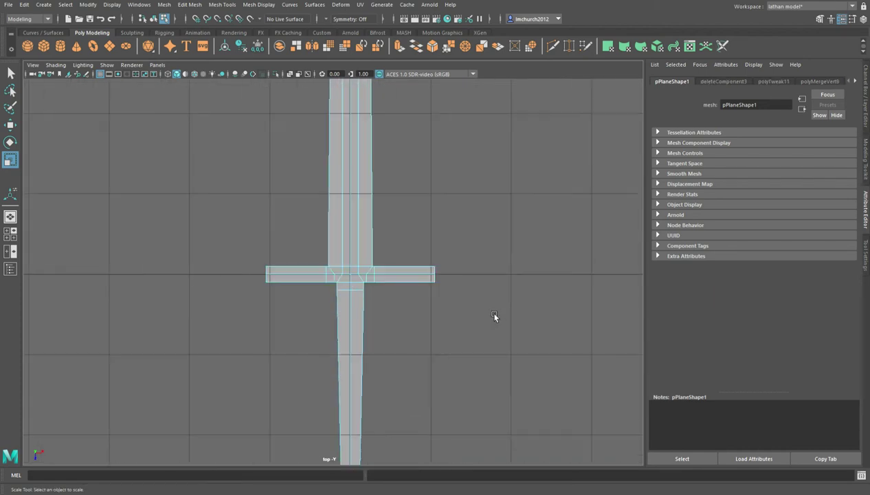
{"action": "left_click_drag", "start_coordinate": [424, 255], "coordinate": [448, 296]}
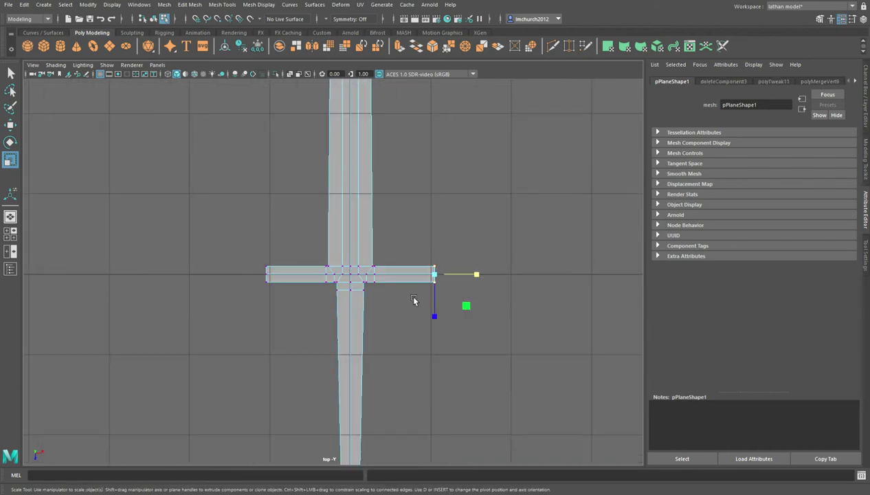
{"action": "left_click_drag", "start_coordinate": [276, 252], "coordinate": [264, 315], "text": "shift"}
{"action": "left_click_drag", "start_coordinate": [360, 320], "coordinate": [359, 290]}
- Scale the vertex columns where both crossguard arms meet the centre block together along Z to narrow the arms
{"action": "left_click_drag", "start_coordinate": [322, 260], "coordinate": [331, 298]}
{"action": "key", "text": "q"}
{"action": "right_click_drag", "start_coordinate": [386, 288], "coordinate": [464, 275], "text": "alt"}
{"action": "left_click_drag", "start_coordinate": [553, 358], "coordinate": [547, 350], "text": "shift"}
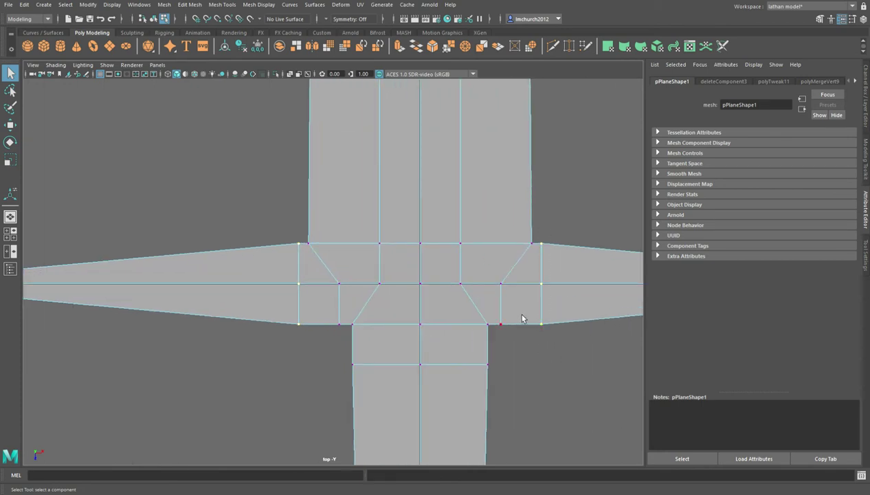
{"action": "key", "text": "r"}
{"action": "left_click_drag", "start_coordinate": [431, 332], "coordinate": [429, 310]}
- Move the inner vertex columns of the crossguard arms up so their upper vertices align with the base of the blade
{"action": "scroll", "coordinate": [430, 303], "scroll_direction": "down", "scroll_amount": 6}
{"action": "scroll", "coordinate": [431, 303], "scroll_direction": "up", "scroll_amount": 3}
{"action": "scroll", "coordinate": [430, 304], "scroll_direction": "up", "scroll_amount": 1}
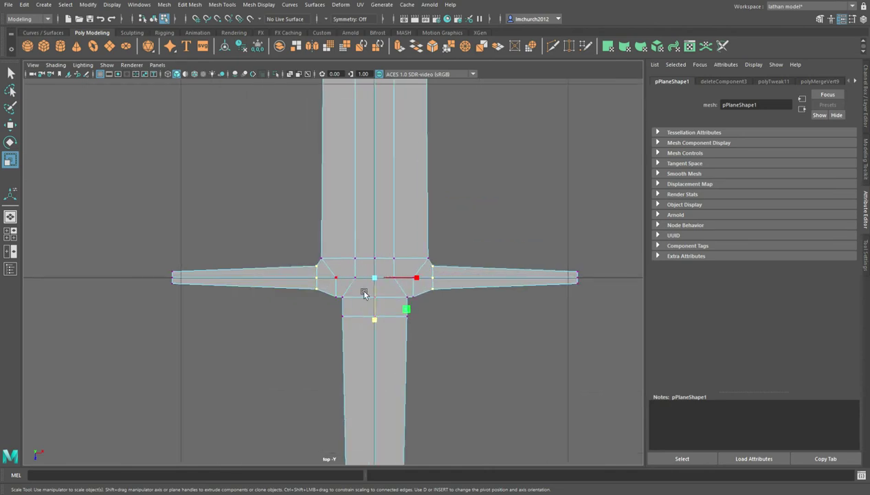
{"action": "key", "text": "w"}
{"action": "mouse_move", "coordinate": [378, 318]}
{"action": "left_mouse_down"}
{"action": "mouse_move", "coordinate": [379, 309]}
{"action": "mouse_move", "coordinate": [383, 317]}
{"action": "left_mouse_up"}
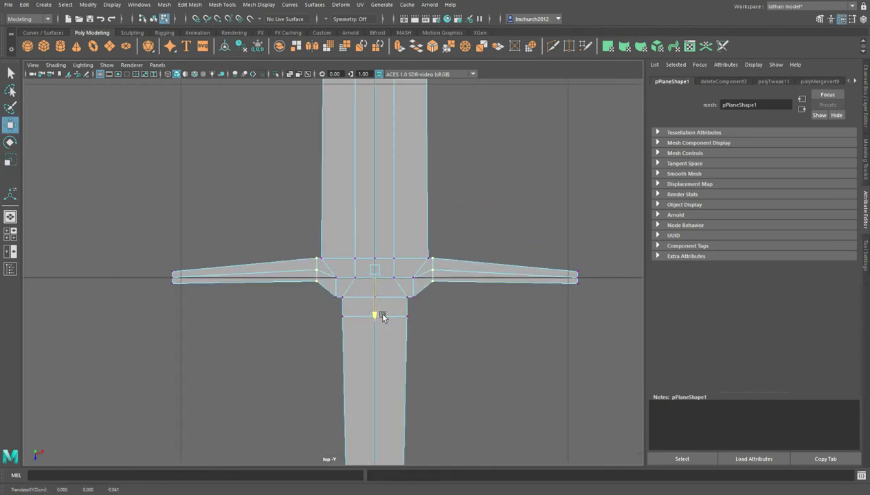
- Move the vertices at both outer ends of the crossguard up to level the arms' upper edge
{"action": "left_click_drag", "start_coordinate": [161, 260], "coordinate": [184, 289]}
{"action": "left_click_drag", "start_coordinate": [607, 312], "coordinate": [608, 313], "text": "shift"}
{"action": "middle_click_drag", "start_coordinate": [388, 331], "coordinate": [386, 317]}
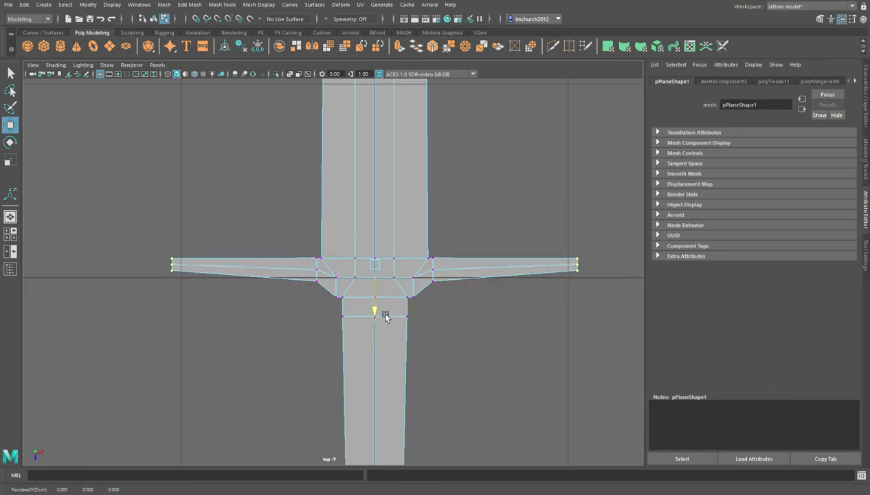
{"action": "scroll", "coordinate": [466, 324], "scroll_direction": "up", "scroll_amount": 1}
{"action": "left_click", "coordinate": [493, 326]}
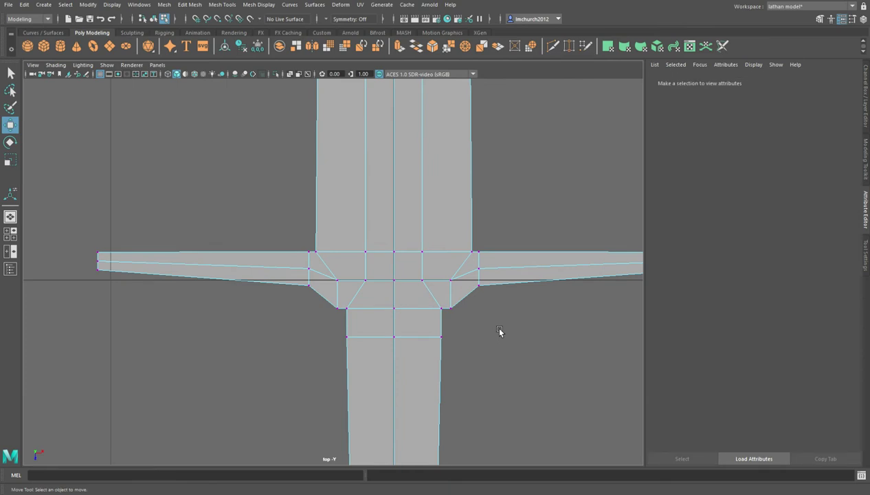
- Raise the two outer lower corner vertices of the crossguard's centre block to smooth its transition into the arms
{"action": "scroll", "coordinate": [448, 347], "scroll_direction": "down", "scroll_amount": 5}
{"action": "scroll", "coordinate": [450, 349], "scroll_direction": "up", "scroll_amount": 3}
{"action": "scroll", "coordinate": [450, 349], "scroll_direction": "up", "scroll_amount": 5}
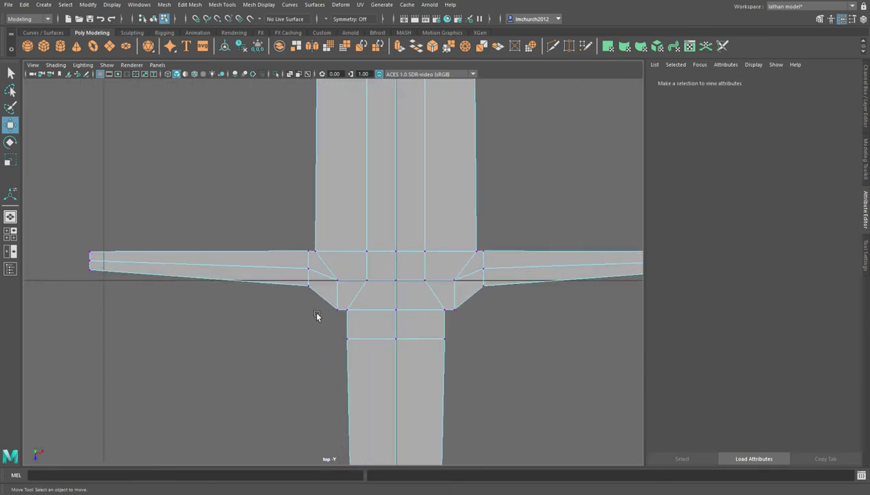
{"action": "left_click", "coordinate": [336, 311]}
{"action": "left_click", "coordinate": [454, 310], "text": "shift"}
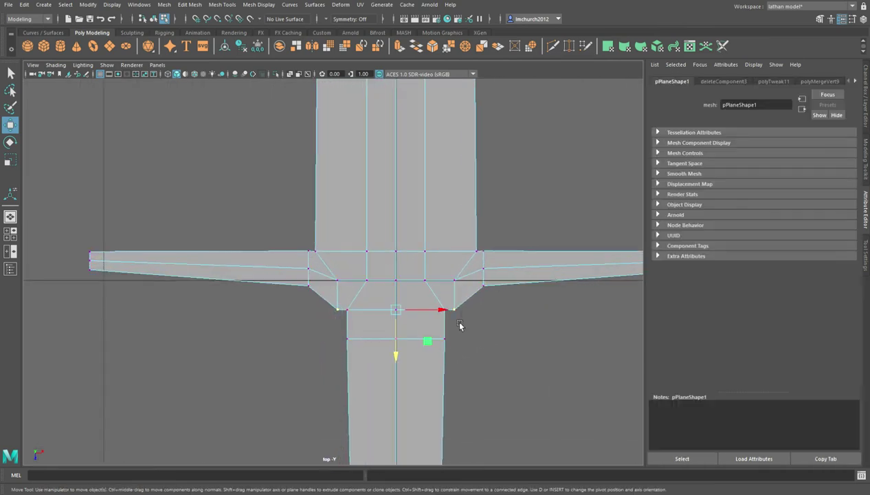
{"action": "left_click_drag", "start_coordinate": [403, 362], "coordinate": [402, 339]}
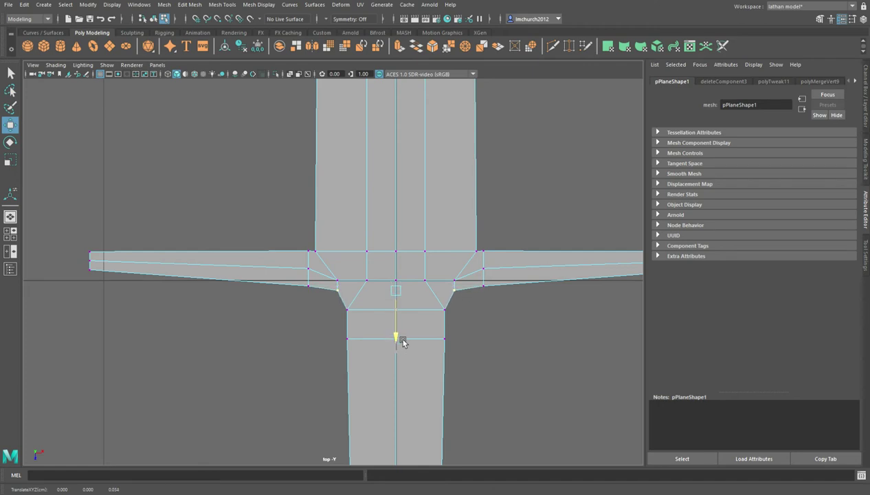
{"action": "scroll", "coordinate": [440, 299], "scroll_direction": "down", "scroll_amount": 6}
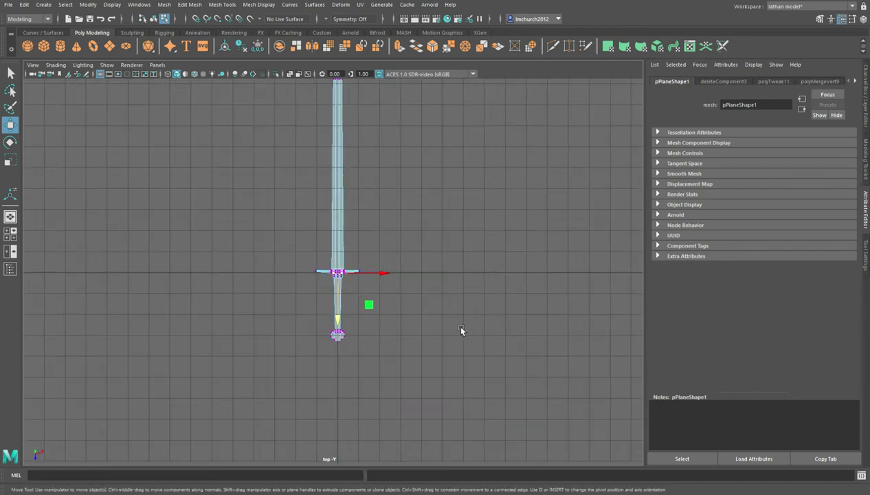
{"action": "scroll", "coordinate": [433, 315], "scroll_direction": "up", "scroll_amount": 6}
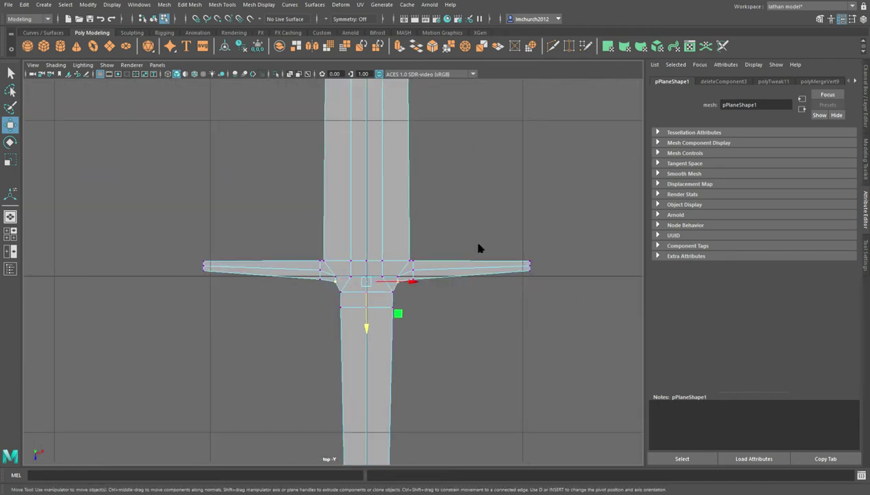
{"action": "left_click", "coordinate": [476, 203]}
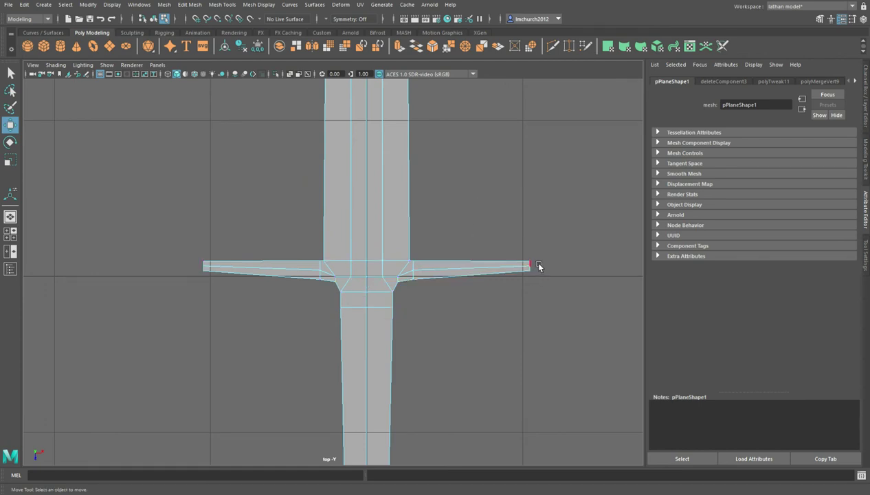
- Extrude the outer end edges of both crossguard arms outward by 0.054 and flare them with a local scale of 3.077
{"action": "key", "text": "q"}
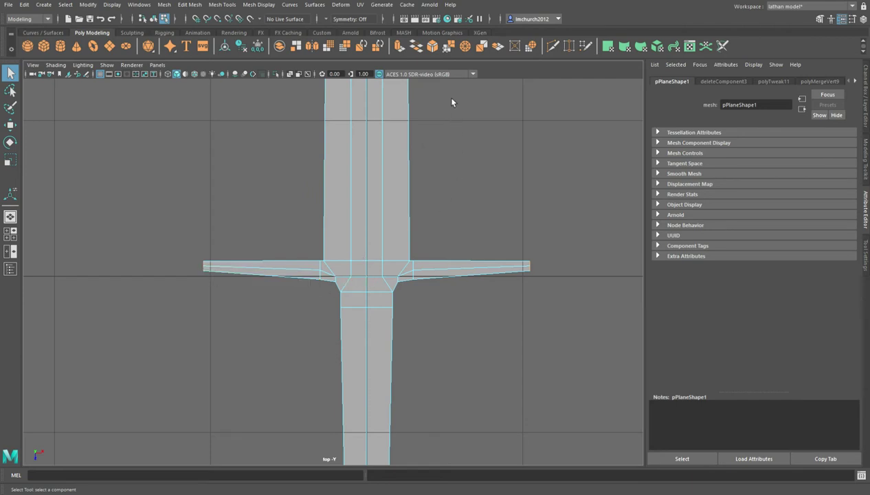
{"action": "left_click", "coordinate": [398, 48]}
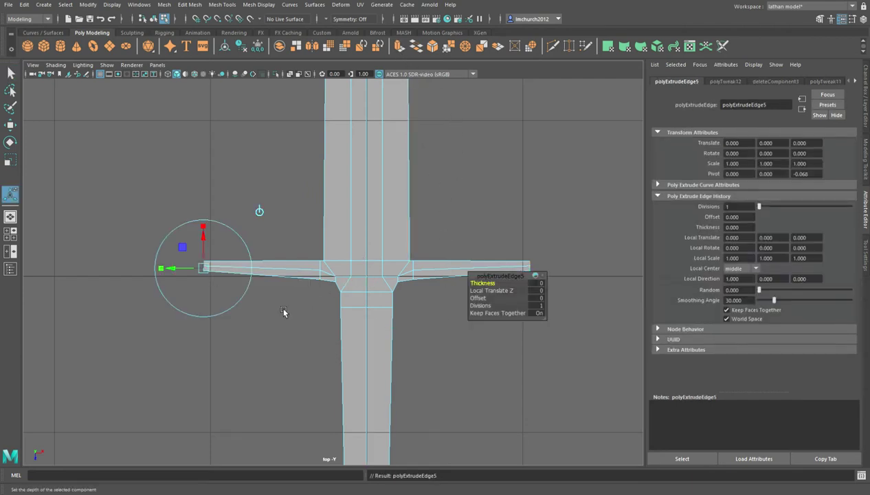
{"action": "left_click_drag", "start_coordinate": [187, 268], "coordinate": [180, 269]}
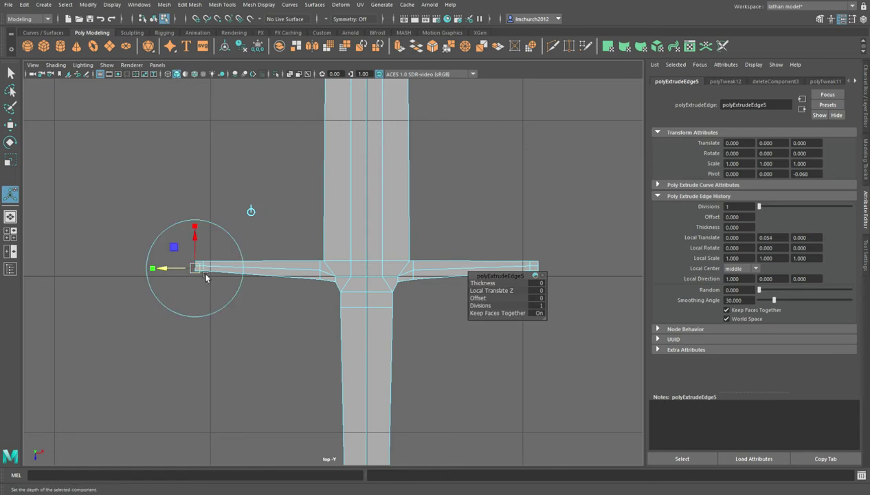
{"action": "left_click_drag", "start_coordinate": [194, 227], "coordinate": [195, 124]}
{"action": "left_click", "coordinate": [282, 180]}
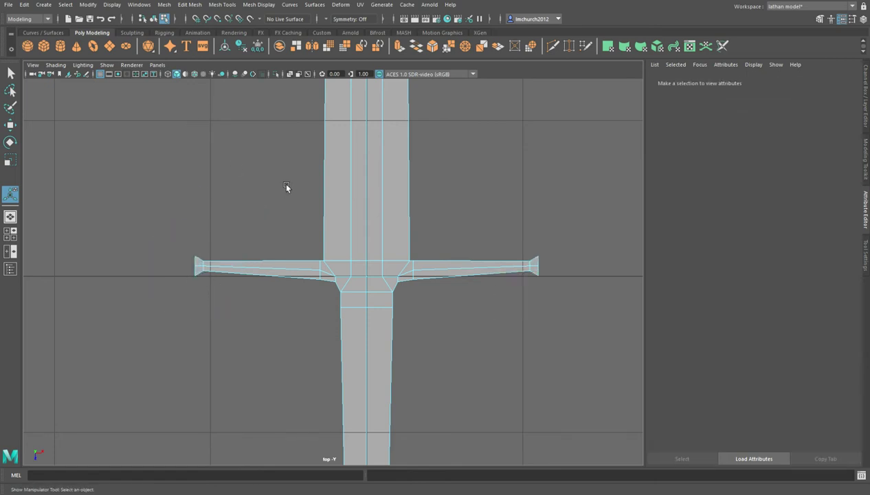
- Extrude the flared crossguard end edges again by 0.067 with a local scale of -0.084, closing them into diamond-shaped tips
{"action": "scroll", "coordinate": [318, 275], "scroll_direction": "down", "scroll_amount": 4}
{"action": "scroll", "coordinate": [318, 277], "scroll_direction": "up", "scroll_amount": 3}
{"action": "scroll", "coordinate": [318, 277], "scroll_direction": "up", "scroll_amount": 2}
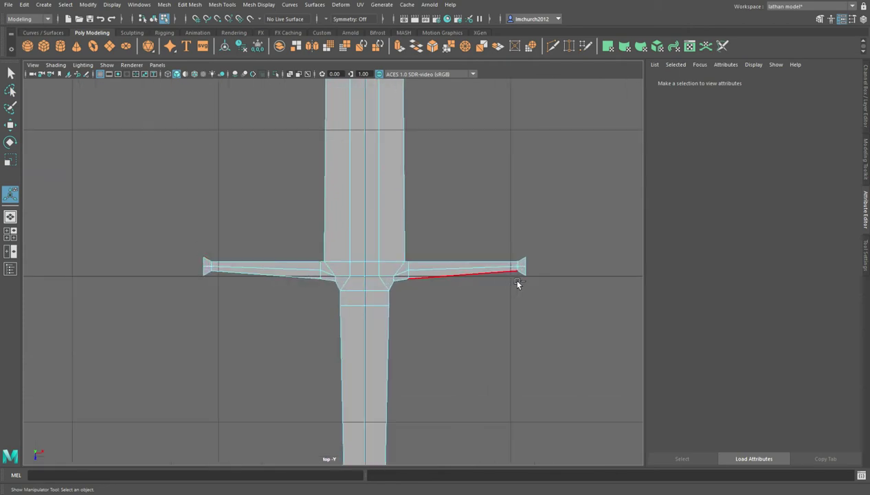
{"action": "key", "text": "ctrl+z"}
{"action": "left_click_drag", "start_coordinate": [520, 281], "coordinate": [523, 351]}
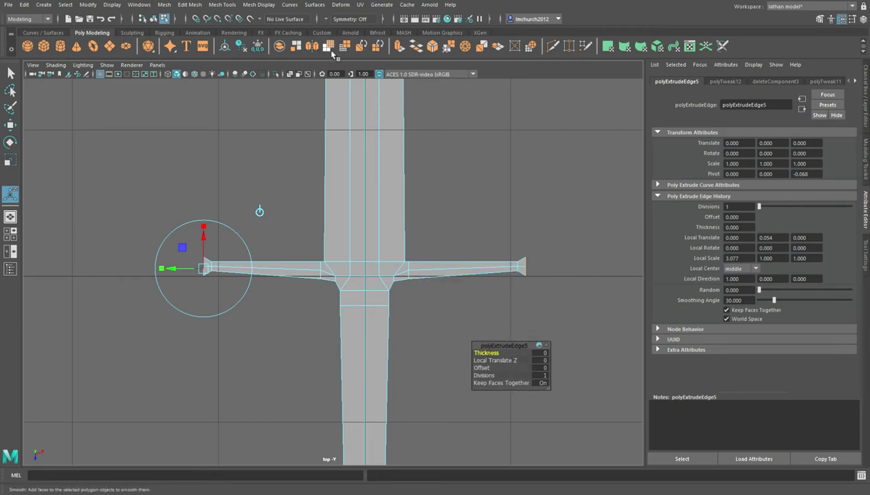
{"action": "left_click", "coordinate": [403, 51]}
{"action": "left_click_drag", "start_coordinate": [186, 276], "coordinate": [176, 275]}
{"action": "left_click_drag", "start_coordinate": [200, 236], "coordinate": [193, 282]}
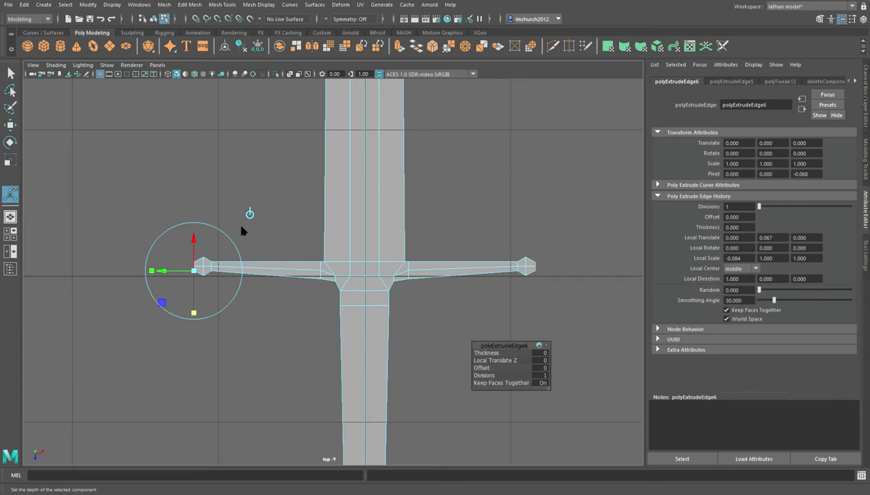
{"action": "key", "text": "q"}
{"action": "key", "text": "F8"}
{"action": "left_click", "coordinate": [286, 220]}
- Move the pommel's faces up toward the crossguard by about 1.55 cm to shorten the grip
{"action": "scroll", "coordinate": [337, 223], "scroll_direction": "down", "scroll_amount": 8}
{"action": "middle_click_drag", "start_coordinate": [343, 233], "coordinate": [328, 310], "text": "alt"}
{"action": "scroll", "coordinate": [336, 386], "scroll_direction": "down", "scroll_amount": 3}
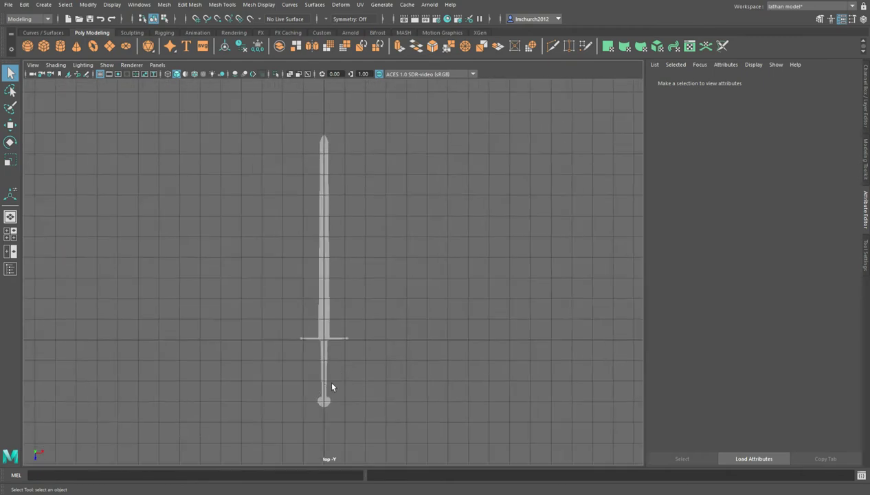
{"action": "left_click", "coordinate": [331, 387]}
{"action": "scroll", "coordinate": [333, 392], "scroll_direction": "up", "scroll_amount": 3}
{"action": "middle_click_drag", "start_coordinate": [363, 417], "coordinate": [378, 256], "text": "alt"}
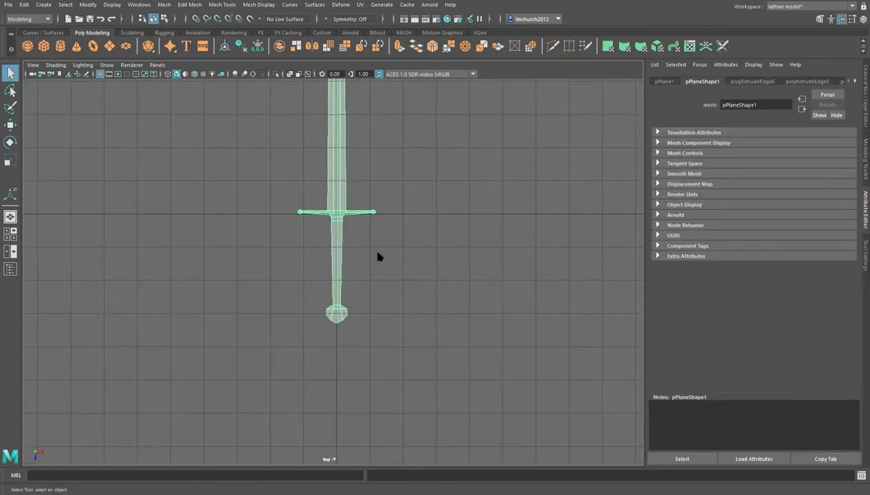
{"action": "right_click_drag", "start_coordinate": [377, 251], "coordinate": [375, 290]}
{"action": "left_click_drag", "start_coordinate": [320, 288], "coordinate": [358, 339]}
{"action": "left_click_drag", "start_coordinate": [351, 307], "coordinate": [300, 273], "text": "ctrl"}
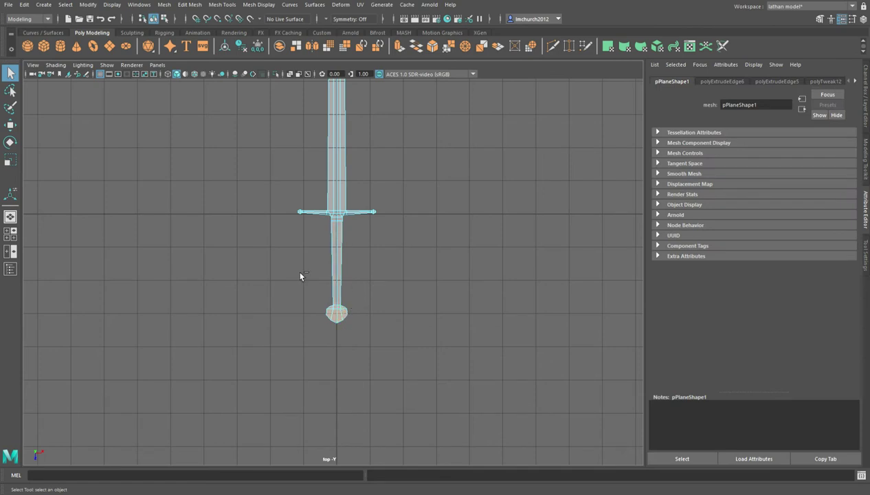
{"action": "key", "text": "w"}
{"action": "left_click_drag", "start_coordinate": [340, 355], "coordinate": [356, 298]}
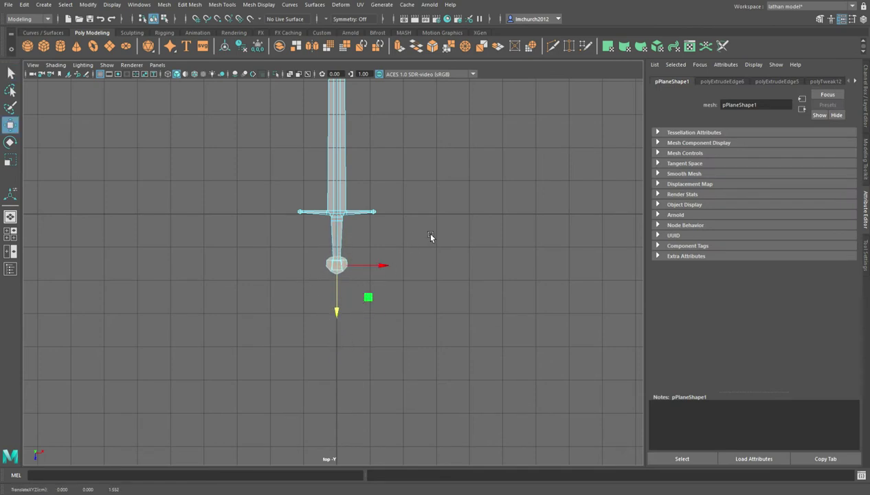
{"action": "scroll", "coordinate": [426, 204], "scroll_direction": "down", "scroll_amount": 4}
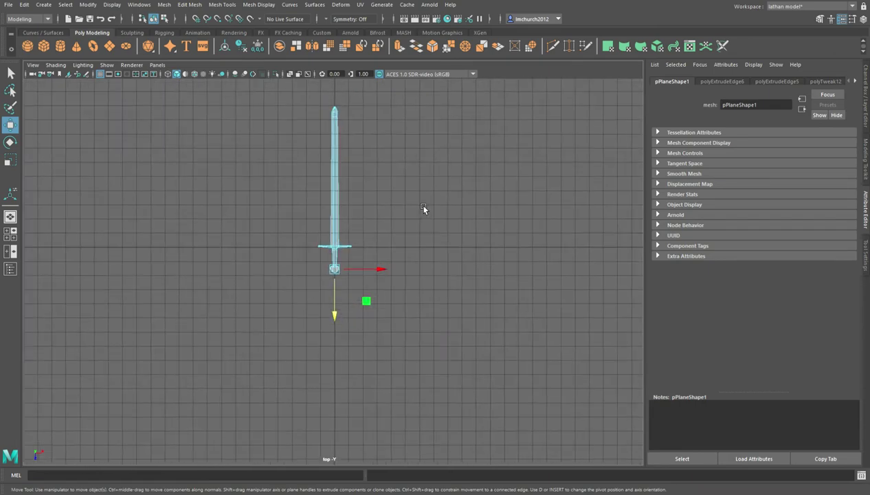
{"action": "middle_click_drag", "start_coordinate": [426, 198], "coordinate": [414, 252], "text": "alt"}
{"action": "left_click", "coordinate": [407, 251]}
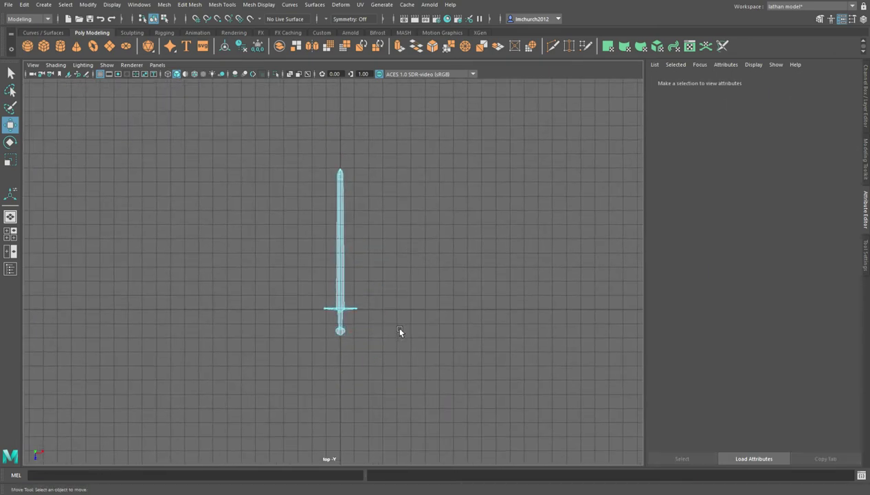
- Move the pommel's faces slightly back down to lengthen the grip a little
{"action": "scroll", "coordinate": [400, 330], "scroll_direction": "up", "scroll_amount": 3}
{"action": "scroll", "coordinate": [400, 332], "scroll_direction": "up", "scroll_amount": 2}
{"action": "scroll", "coordinate": [400, 332], "scroll_direction": "down", "scroll_amount": 1}
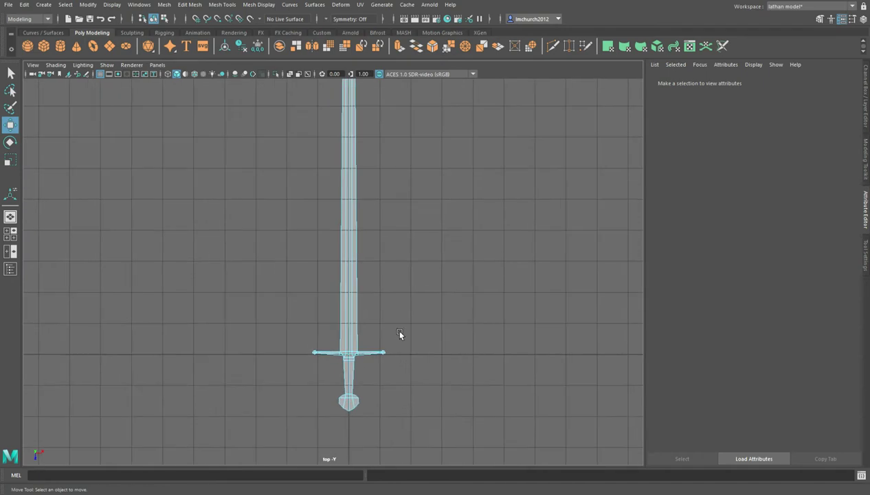
{"action": "scroll", "coordinate": [396, 333], "scroll_direction": "up", "scroll_amount": 2}
{"action": "left_click", "coordinate": [348, 430]}
{"action": "mouse_move", "coordinate": [332, 416]}
{"action": "left_mouse_down"}
{"action": "mouse_move", "coordinate": [401, 449]}
{"action": "mouse_move", "coordinate": [359, 462]}
{"action": "left_mouse_up"}
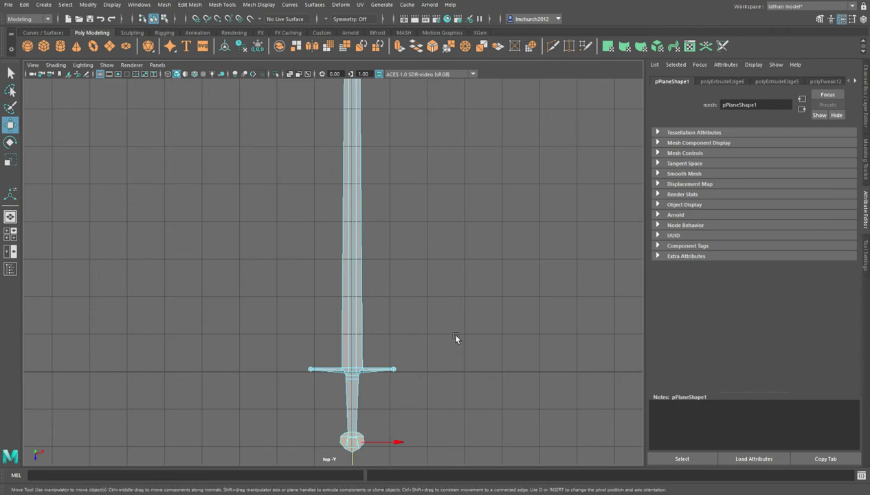
{"action": "left_click", "coordinate": [456, 337]}
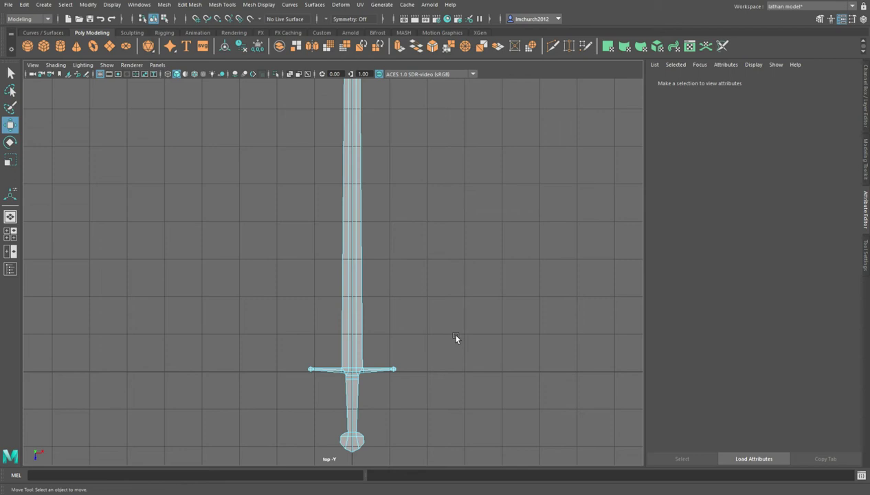
- Inspect the sword's proportions and blade tip from above, and its crossguard in perspective
{"action": "scroll", "coordinate": [456, 335], "scroll_direction": "down", "scroll_amount": 3}
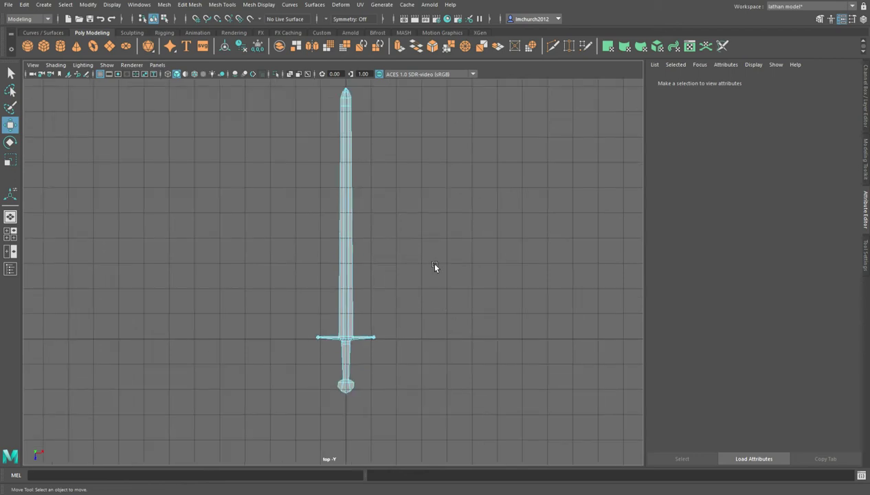
{"action": "middle_click_drag", "start_coordinate": [435, 266], "coordinate": [431, 314], "text": "alt"}
{"action": "scroll", "coordinate": [425, 224], "scroll_direction": "up", "scroll_amount": 6}
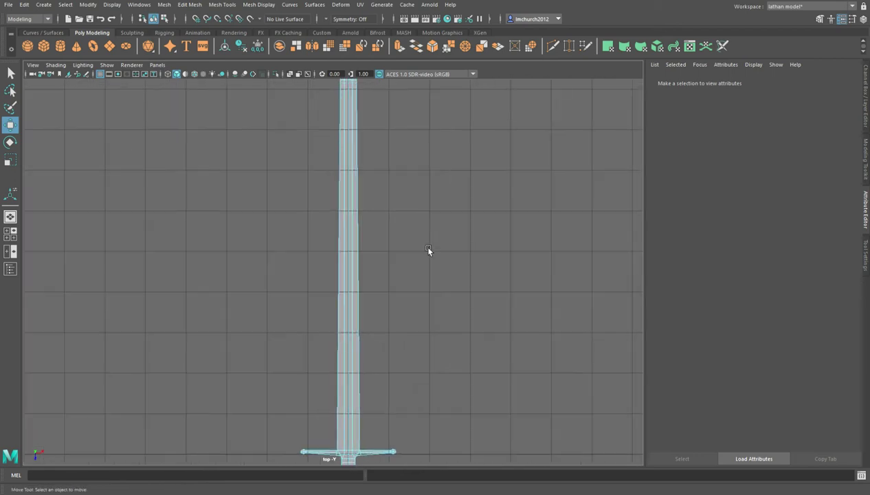
{"action": "middle_click_drag", "start_coordinate": [432, 261], "coordinate": [421, 427], "text": "alt"}
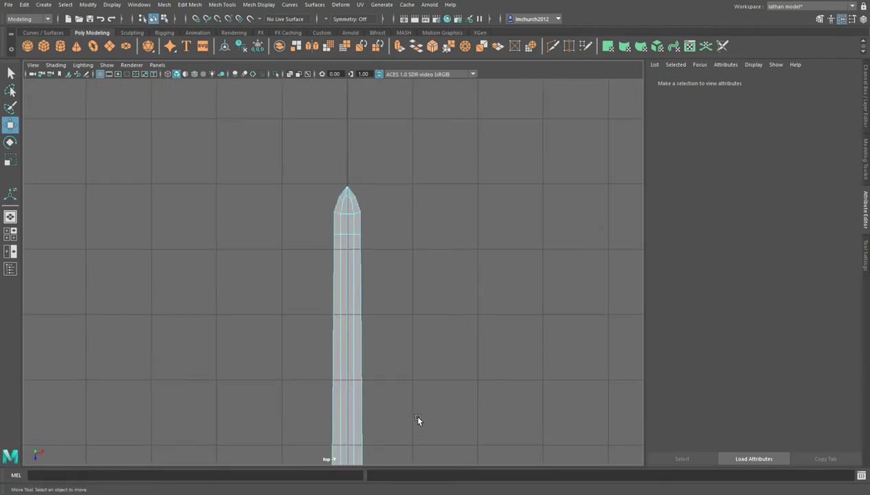
{"action": "scroll", "coordinate": [396, 225], "scroll_direction": "up", "scroll_amount": 2}
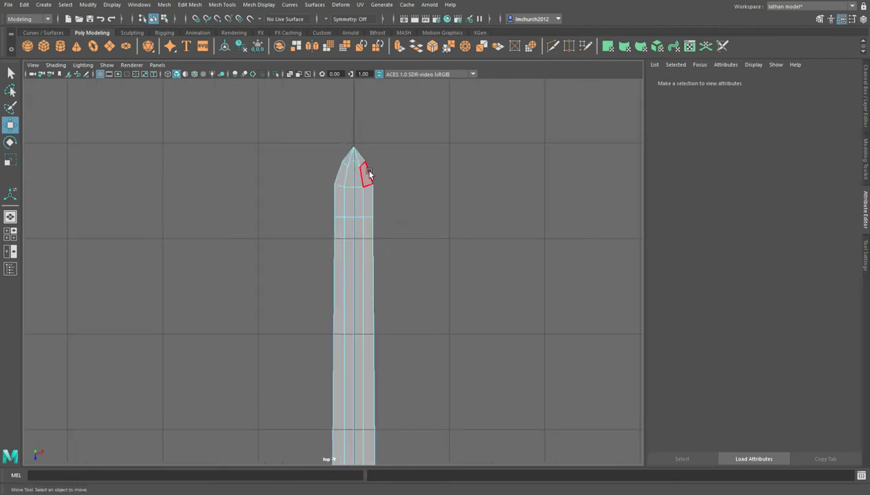
{"action": "key", "text": "space"}
{"action": "key", "text": "space"}
{"action": "scroll", "coordinate": [453, 220], "scroll_direction": "down", "scroll_amount": 5}
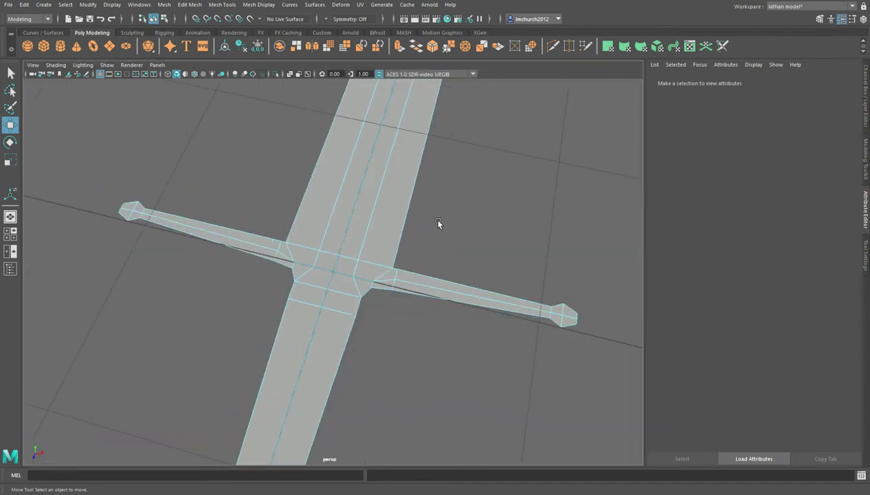
- Extrude all faces of the flat sword upward by 0.203 to give it thickness
{"action": "double_click", "coordinate": [360, 214]}
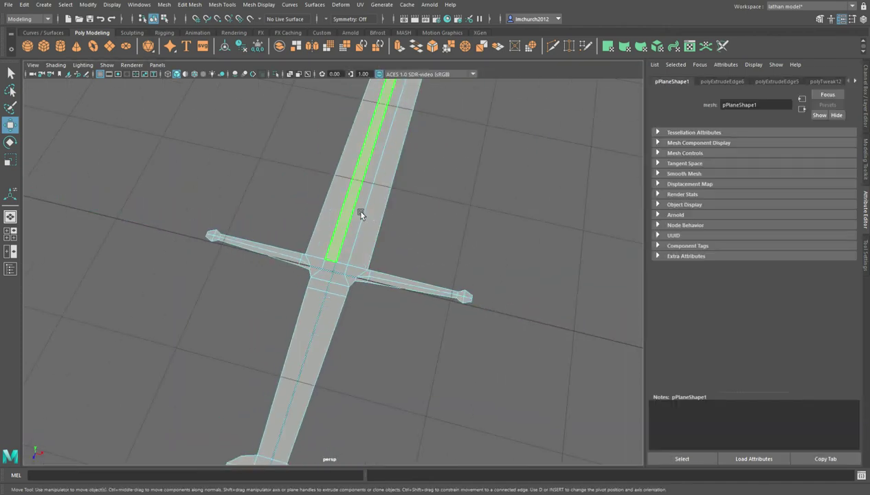
{"action": "scroll", "coordinate": [481, 225], "scroll_direction": "down", "scroll_amount": 3}
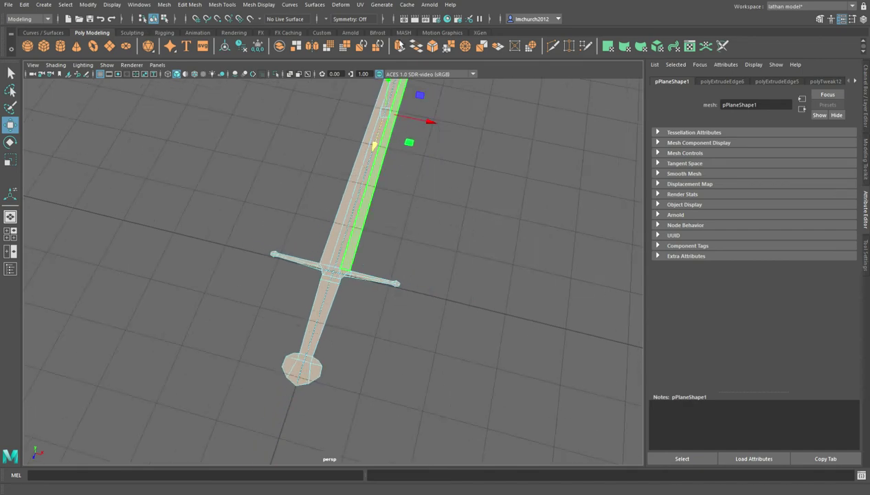
{"action": "key", "text": "ctrl+e"}
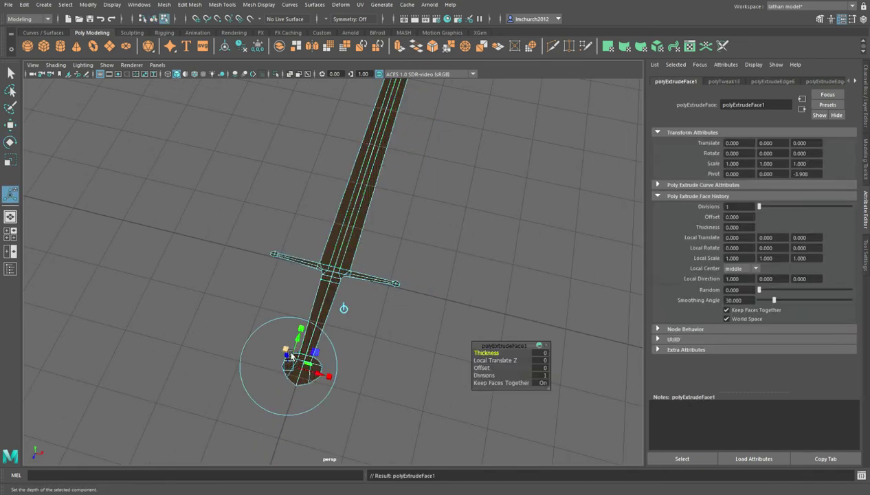
{"action": "left_click_drag", "start_coordinate": [289, 358], "coordinate": [288, 349]}
{"action": "left_click_drag", "start_coordinate": [527, 363], "coordinate": [443, 312], "text": "alt"}
{"action": "scroll", "coordinate": [348, 237], "scroll_direction": "up", "scroll_amount": 5}
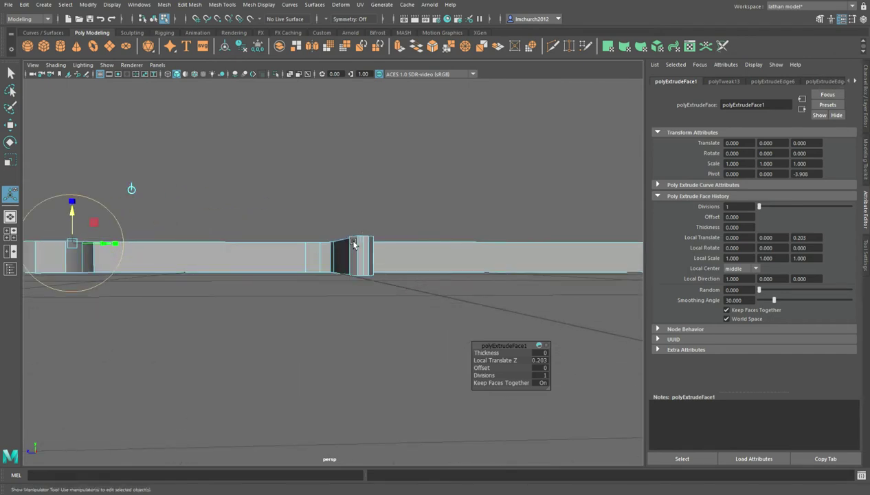
{"action": "scroll", "coordinate": [337, 237], "scroll_direction": "down", "scroll_amount": 8}
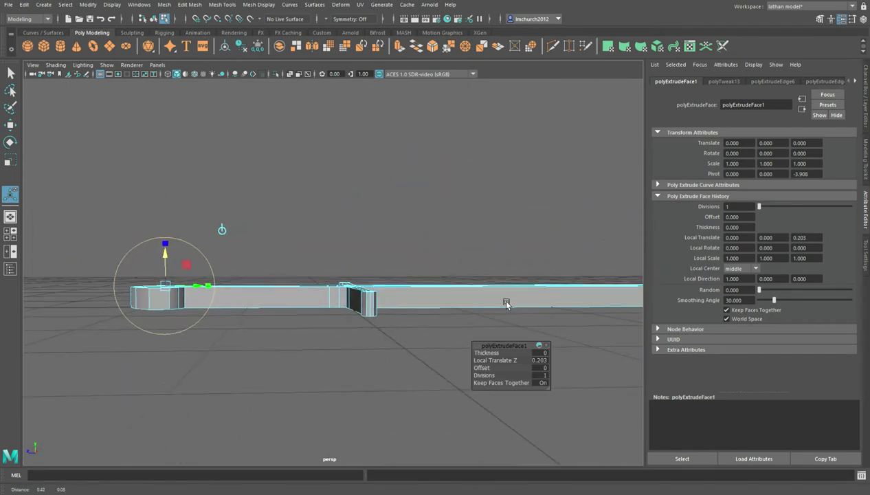
- Select all faces of the blade above the crossguard from the top view, leaving the crossguard, grip and pommel unselected
{"action": "key", "text": "space"}
{"action": "key", "text": "space"}
{"action": "left_click_drag", "start_coordinate": [242, 155], "coordinate": [426, 349]}
{"action": "scroll", "coordinate": [427, 291], "scroll_direction": "down", "scroll_amount": 5}
{"action": "scroll", "coordinate": [428, 293], "scroll_direction": "up", "scroll_amount": 2}
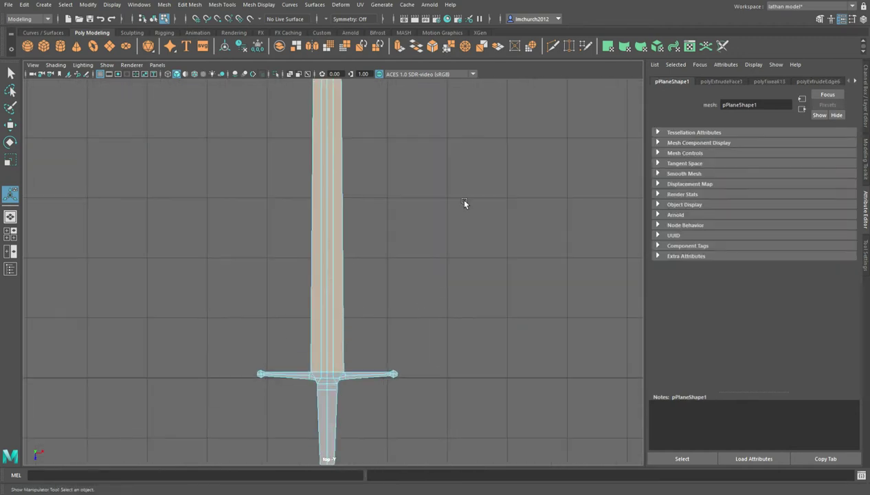
{"action": "key", "text": "space"}
{"action": "key", "text": "space"}
- Extrude the selected blade faces and scale them down vertically so the blade is thinner than the crossguard
{"action": "left_click", "coordinate": [397, 47]}
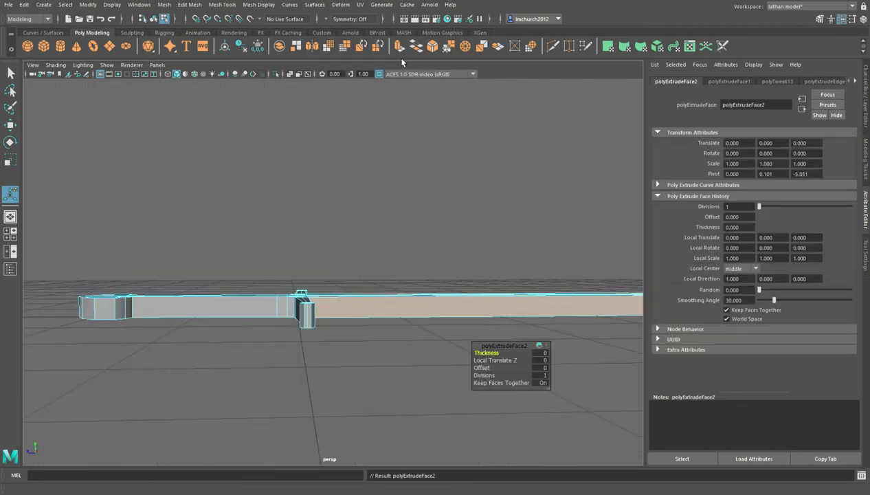
{"action": "key", "text": "r"}
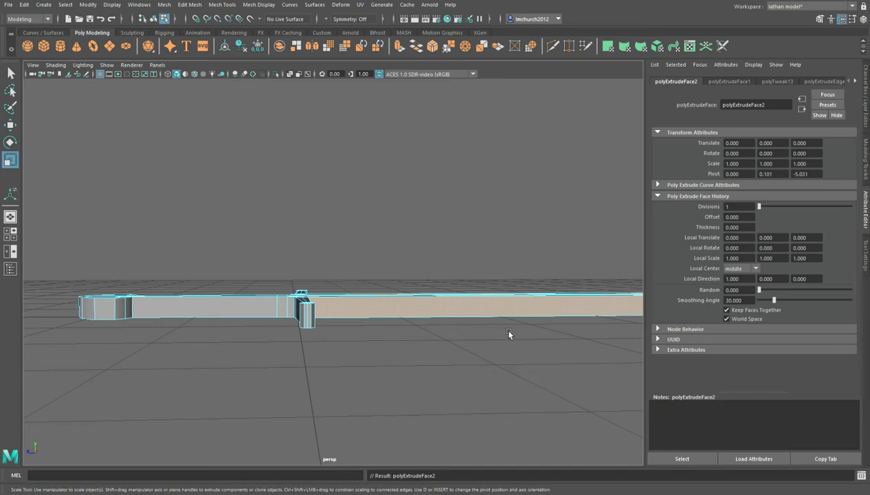
{"action": "middle_click_drag", "start_coordinate": [507, 333], "coordinate": [298, 311], "text": "alt"}
{"action": "left_click_drag", "start_coordinate": [545, 255], "coordinate": [557, 283]}
{"action": "left_click_drag", "start_coordinate": [424, 236], "coordinate": [375, 251], "text": "alt"}
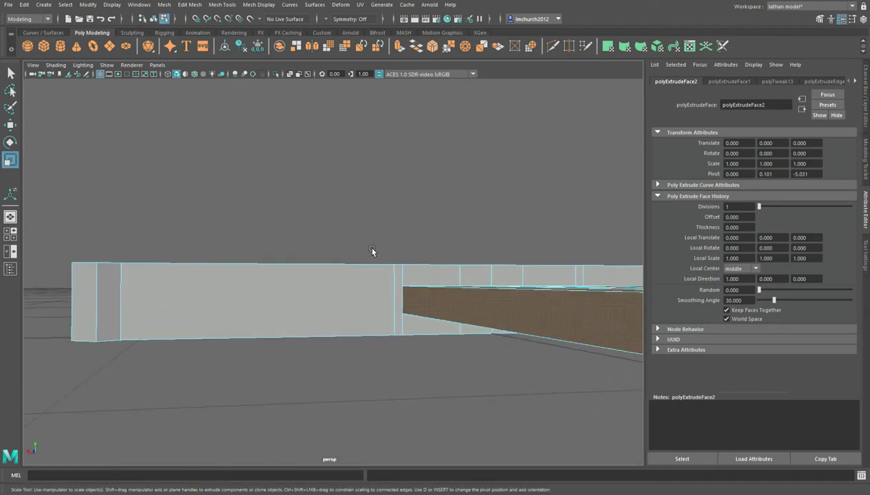
{"action": "left_click", "coordinate": [405, 205]}
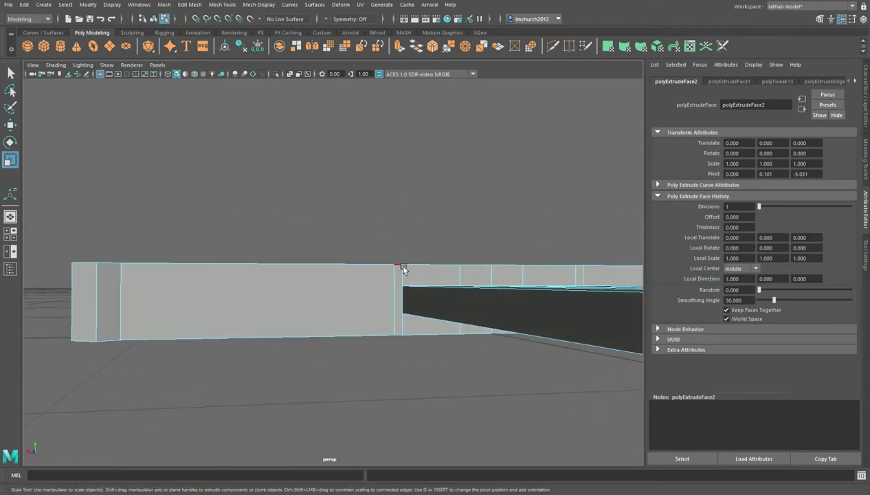
- Scale the vertical crossguard edges at both sides of the blade's base along X to adjust the junction
{"action": "left_click", "coordinate": [409, 280]}
{"action": "left_click_drag", "start_coordinate": [485, 277], "coordinate": [224, 291], "text": "alt"}
{"action": "key", "text": "Caps_Lock"}
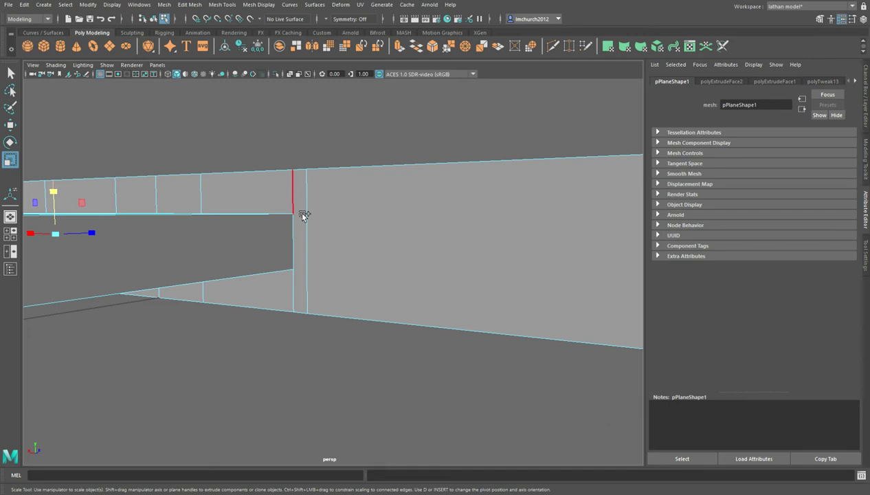
{"action": "double_click", "coordinate": [300, 209]}
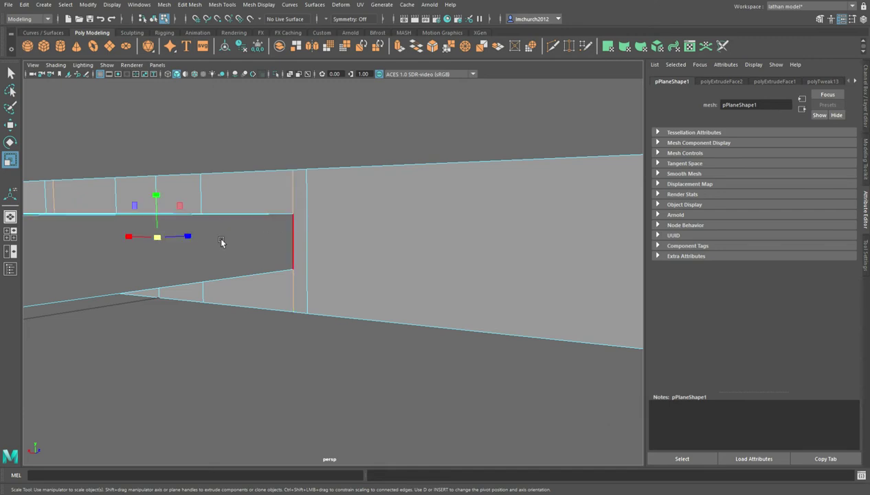
{"action": "left_click_drag", "start_coordinate": [220, 240], "coordinate": [295, 257], "text": "alt"}
{"action": "scroll", "coordinate": [294, 256], "scroll_direction": "down", "scroll_amount": 6}
{"action": "middle_click_drag", "start_coordinate": [249, 244], "coordinate": [370, 258], "text": "alt"}
{"action": "left_click_drag", "start_coordinate": [172, 266], "coordinate": [175, 271]}
{"action": "left_click_drag", "start_coordinate": [283, 281], "coordinate": [245, 284], "text": "alt"}
{"action": "scroll", "coordinate": [243, 283], "scroll_direction": "down", "scroll_amount": 8}
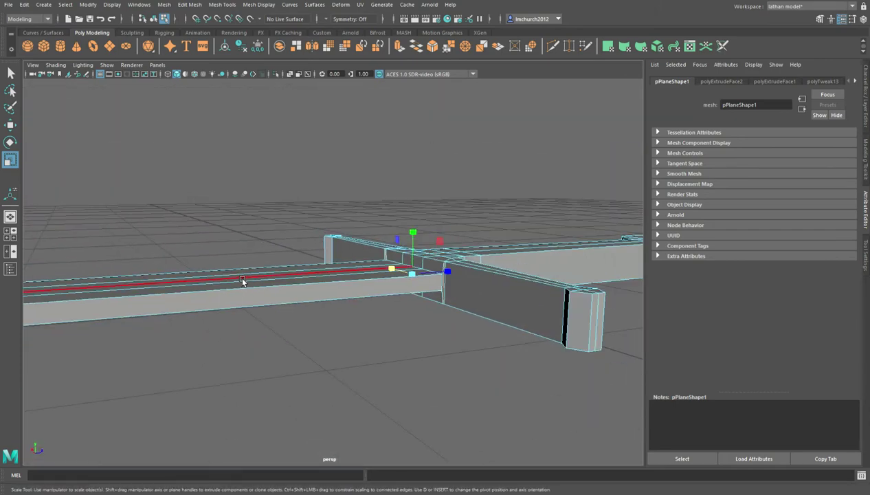
{"action": "middle_click_drag", "start_coordinate": [237, 283], "coordinate": [224, 311], "text": "alt"}
{"action": "scroll", "coordinate": [254, 314], "scroll_direction": "up", "scroll_amount": 5}
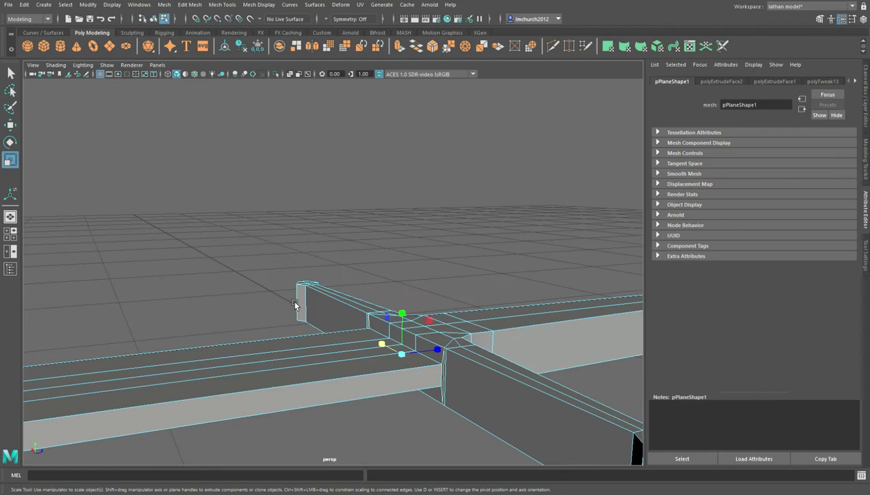
- Undo the last scaling of the crossguard edges at the blade's base
{"action": "left_click_drag", "start_coordinate": [295, 305], "coordinate": [307, 260], "text": "alt"}
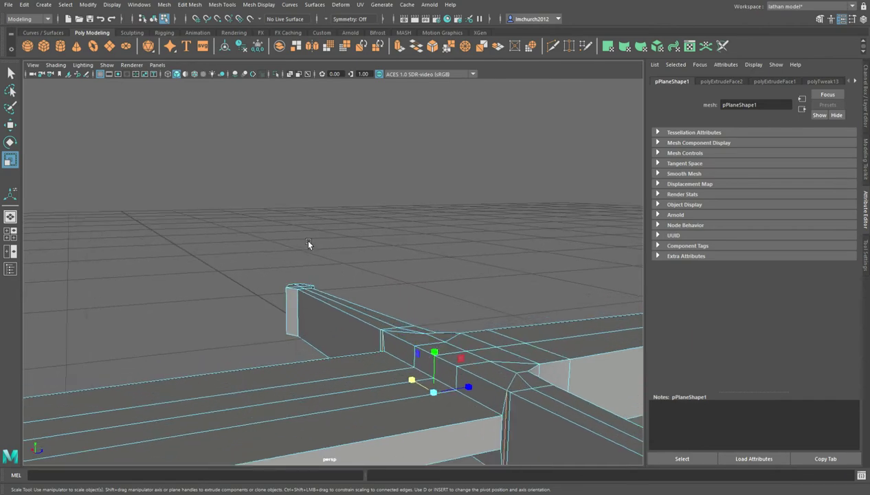
{"action": "left_click_drag", "start_coordinate": [307, 243], "coordinate": [281, 295], "text": "alt"}
{"action": "scroll", "coordinate": [265, 291], "scroll_direction": "up", "scroll_amount": 4}
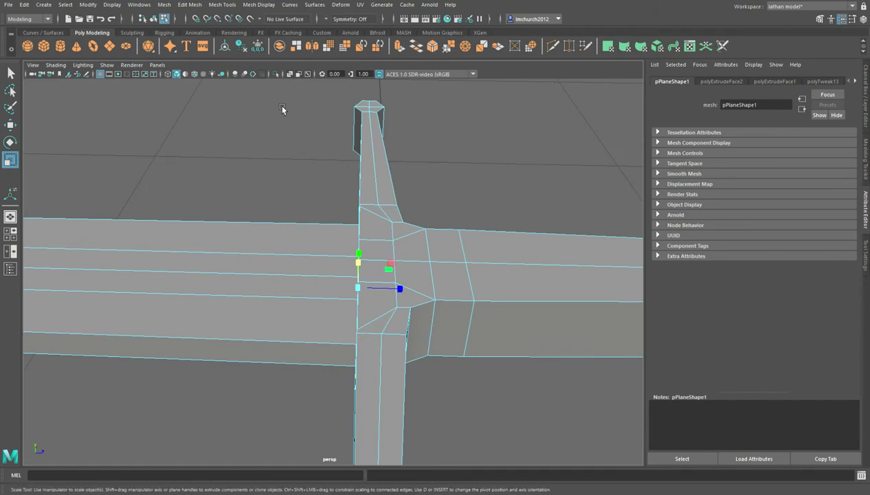
{"action": "scroll", "coordinate": [245, 167], "scroll_direction": "down", "scroll_amount": 8}
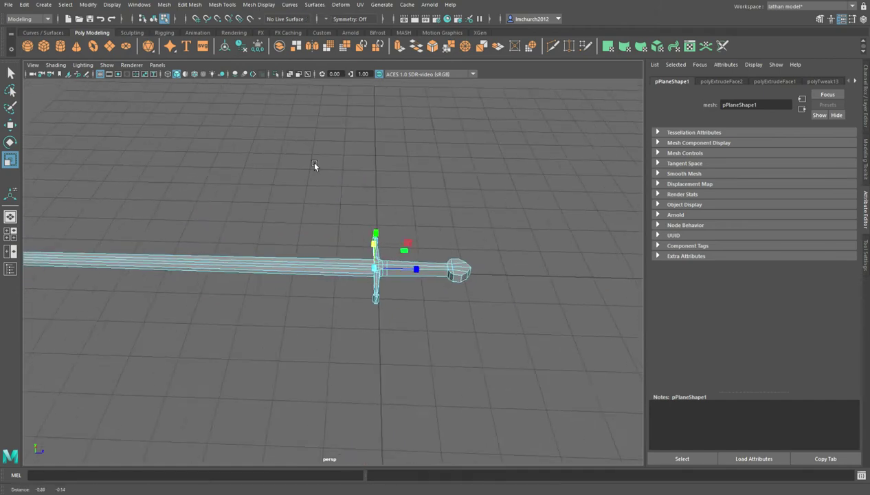
{"action": "middle_click_drag", "start_coordinate": [313, 163], "coordinate": [398, 182], "text": "alt"}
{"action": "scroll", "coordinate": [398, 183], "scroll_direction": "up", "scroll_amount": 5}
{"action": "middle_click_drag", "start_coordinate": [461, 200], "coordinate": [336, 182], "text": "alt"}
{"action": "left_click_drag", "start_coordinate": [337, 183], "coordinate": [305, 193], "text": "alt"}
{"action": "key", "text": "ctrl+z"}
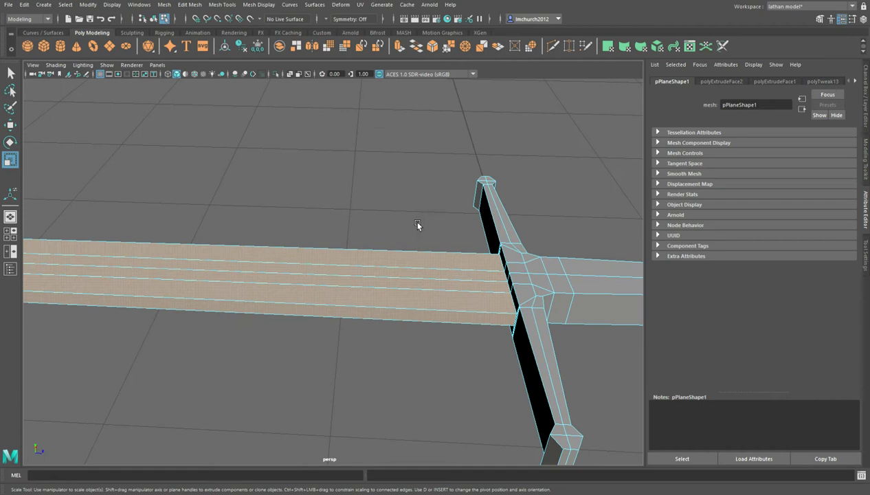
- Insert an edge loop across the blade close to the crossguard, using relative distance from edge
{"action": "left_click", "coordinate": [223, 7]}
{"action": "left_click", "coordinate": [227, 72]}
{"action": "left_click", "coordinate": [228, 77]}
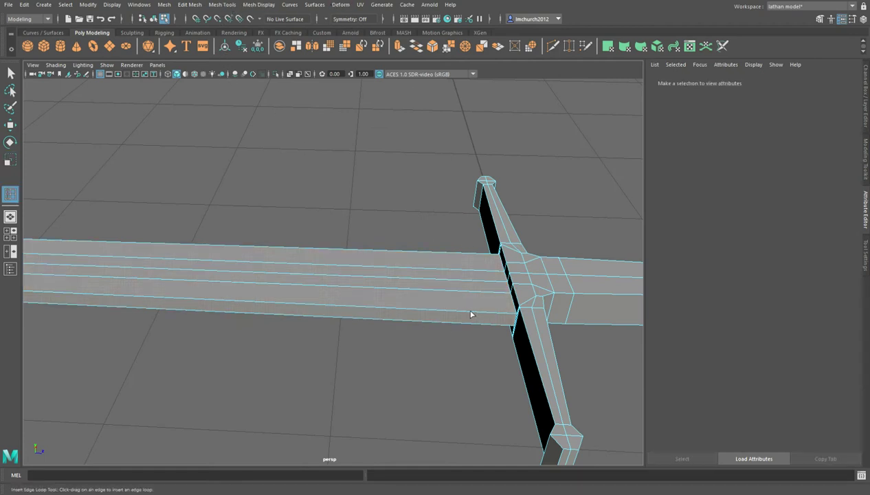
{"action": "key", "text": "ctrl+z"}
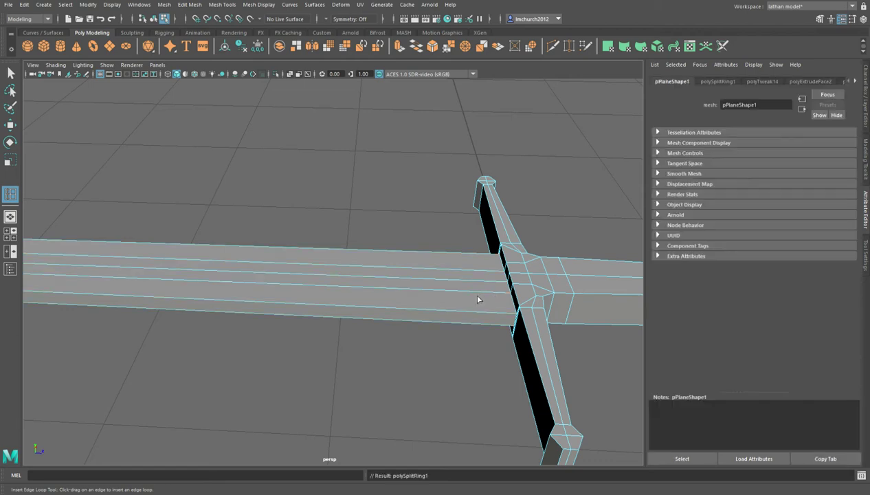
{"action": "right_click_drag", "start_coordinate": [477, 299], "coordinate": [442, 291], "text": "alt"}
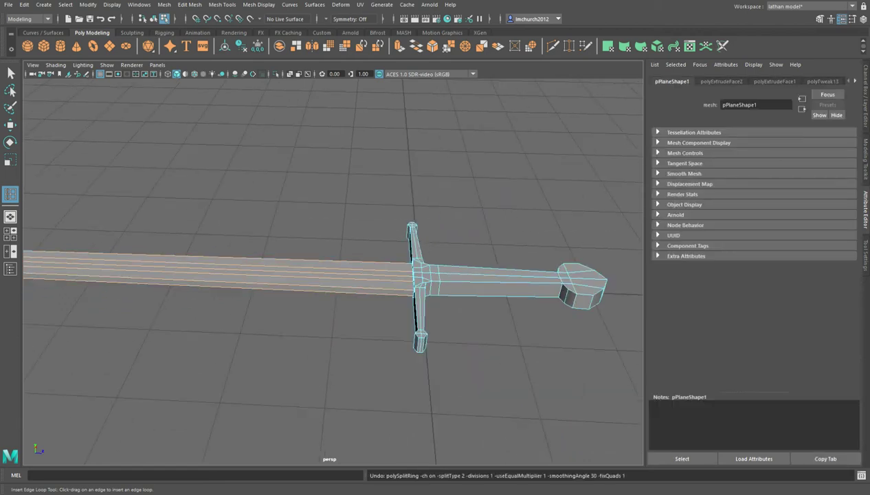
{"action": "left_click", "coordinate": [865, 255]}
{"action": "left_click", "coordinate": [734, 116]}
{"action": "scroll", "coordinate": [500, 292], "scroll_direction": "up", "scroll_amount": 5}
{"action": "left_click_drag", "start_coordinate": [501, 293], "coordinate": [578, 344], "text": "alt"}
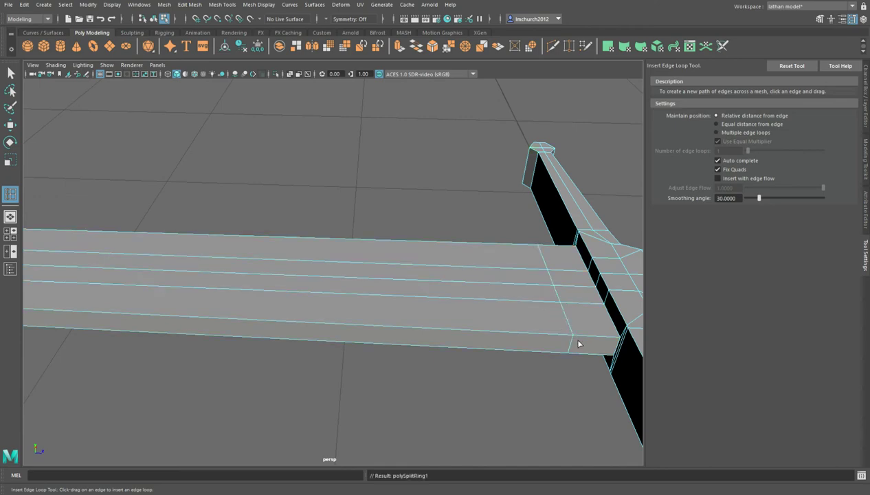
- Merge the paired outer vertices of the blade's edge loop near the crossguard to their center on both sides
{"action": "key", "text": "space"}
{"action": "key", "text": "space"}
{"action": "scroll", "coordinate": [348, 205], "scroll_direction": "down", "scroll_amount": 1}
{"action": "key", "text": "space"}
{"action": "key", "text": "space"}
{"action": "middle_click_drag", "start_coordinate": [281, 173], "coordinate": [289, 129], "text": "alt"}
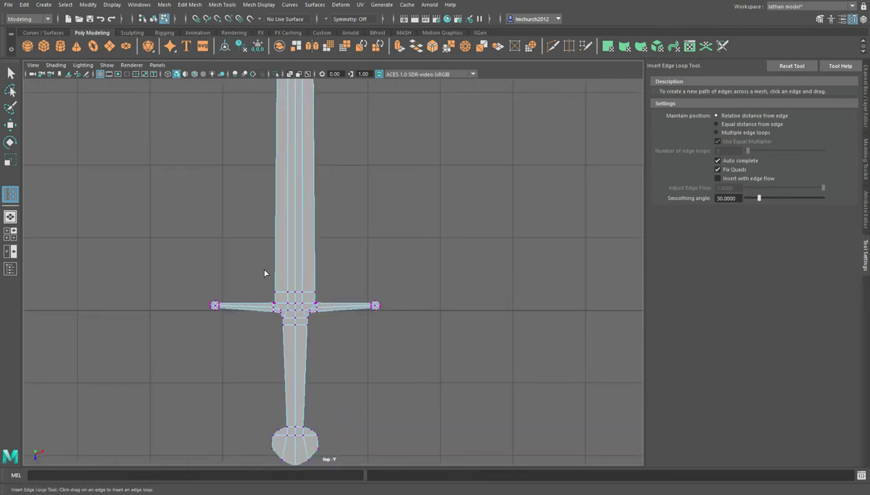
{"action": "left_click_drag", "start_coordinate": [272, 292], "coordinate": [283, 301]}
{"action": "key", "text": "q"}
{"action": "left_click_drag", "start_coordinate": [247, 263], "coordinate": [326, 302]}
- Merge the paired outer vertices around the blade's tip to their center
{"action": "middle_click_drag", "start_coordinate": [356, 188], "coordinate": [396, 424], "text": "alt"}
{"action": "middle_click_drag", "start_coordinate": [364, 289], "coordinate": [361, 435], "text": "alt"}
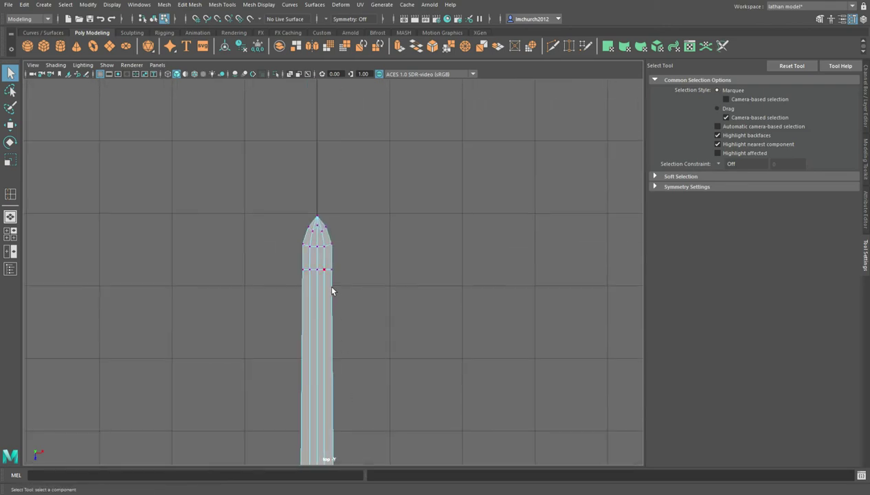
{"action": "left_click_drag", "start_coordinate": [326, 263], "coordinate": [335, 276]}
{"action": "left_click", "coordinate": [303, 269]}
{"action": "left_click", "coordinate": [303, 248]}
{"action": "left_click_drag", "start_coordinate": [309, 204], "coordinate": [328, 215]}
- Undo the vertex merges along the blade and the edge loop inserted near the crossguard
{"action": "key", "text": "space"}
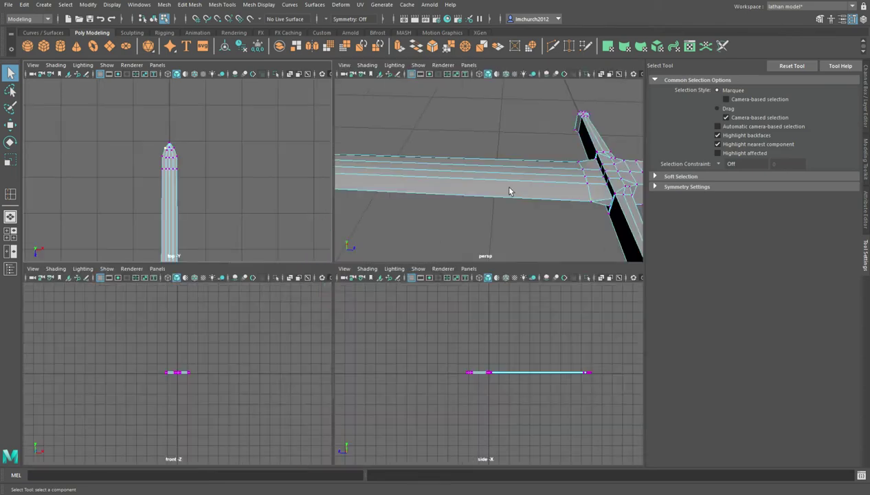
{"action": "key", "text": "space"}
{"action": "left_click_drag", "start_coordinate": [519, 194], "coordinate": [520, 255], "text": "alt"}
{"action": "left_click_drag", "start_coordinate": [476, 323], "coordinate": [493, 322], "text": "alt"}
{"action": "key", "text": "ctrl+z"}
{"action": "key", "text": "ctrl+z"}
{"action": "key", "text": "ctrl+z"}
{"action": "key", "text": "ctrl+z"}
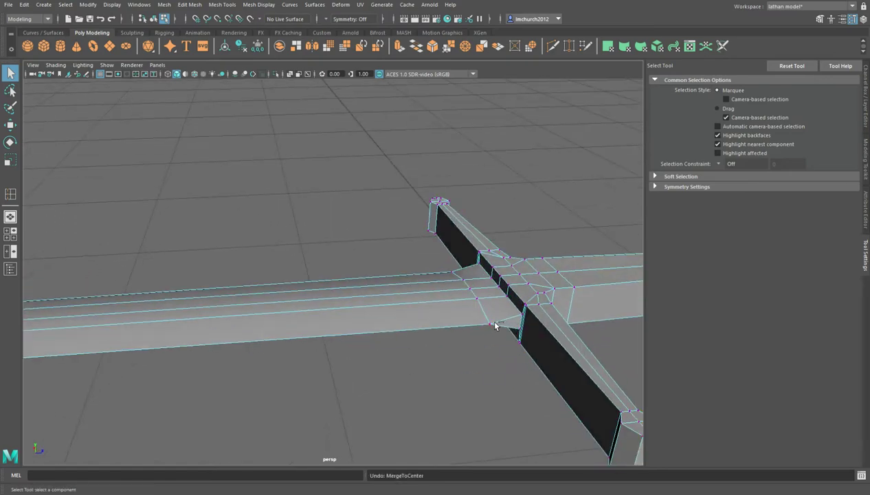
{"action": "key", "text": "ctrl+z"}
{"action": "key", "text": "ctrl+z"}
{"action": "key", "text": "ctrl+z"}
{"action": "key", "text": "ctrl+z"}
{"action": "key", "text": "ctrl+z"}
{"action": "key", "text": "ctrl+z"}
{"action": "key", "text": "ctrl+z"}
{"action": "key", "text": "ctrl+z"}
{"action": "key", "text": "ctrl+z"}
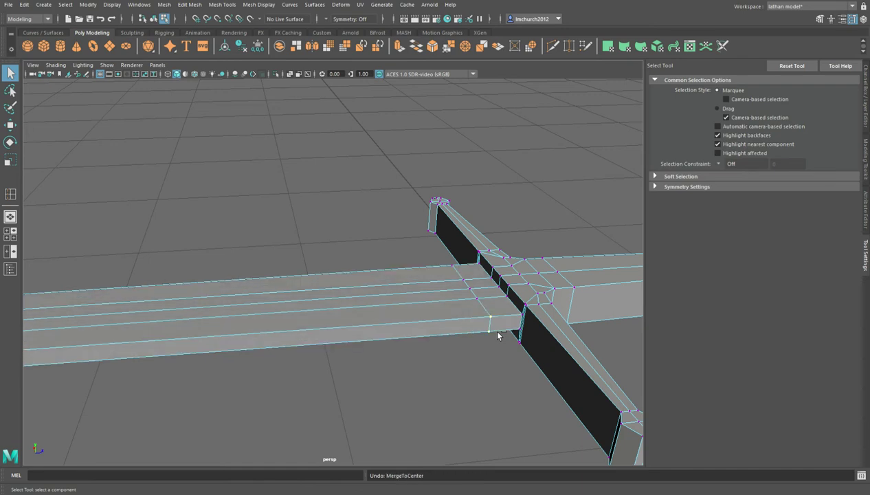
{"action": "key", "text": "ctrl+z"}
{"action": "key", "text": "ctrl+z"}
{"action": "key", "text": "ctrl+z"}
- Merge the upper and lower corner vertices to their center at both sides of the blade where it meets the crossguard
{"action": "left_click", "coordinate": [528, 321]}
{"action": "left_click_drag", "start_coordinate": [538, 345], "coordinate": [422, 327], "text": "alt"}
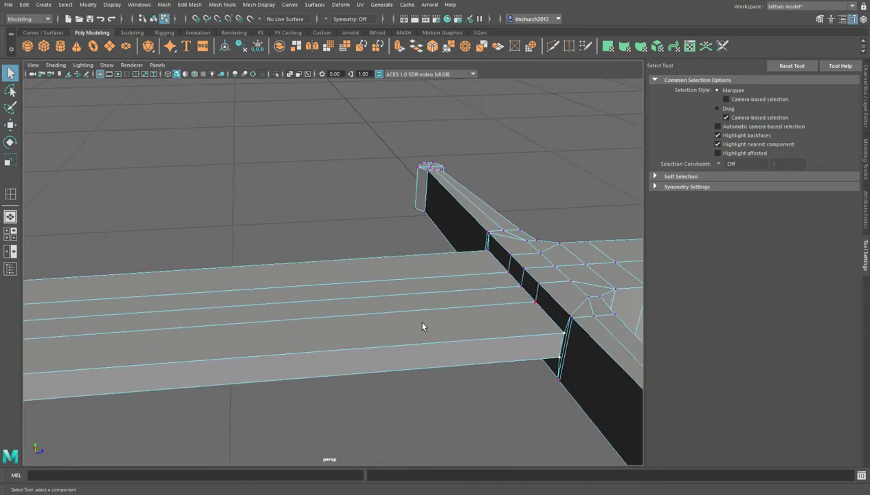
{"action": "left_click_drag", "start_coordinate": [359, 305], "coordinate": [540, 232], "text": "alt"}
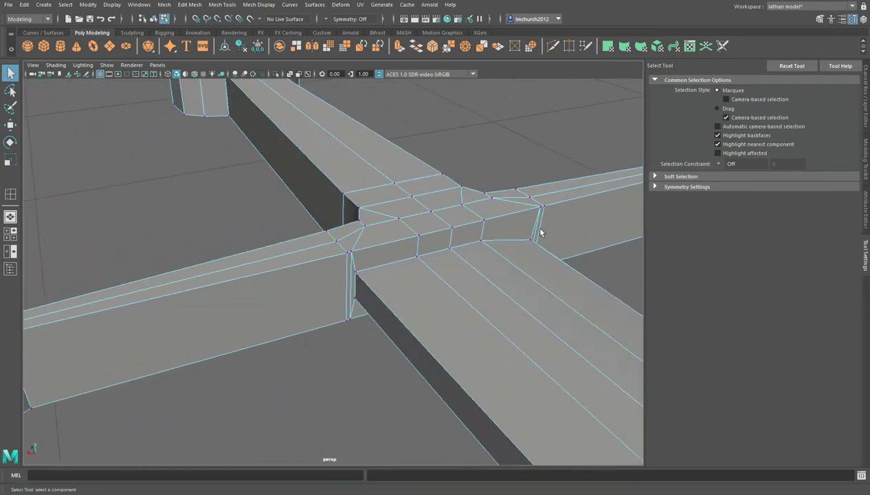
{"action": "left_click", "coordinate": [355, 300], "text": "shift"}
{"action": "key", "text": "shift+t"}
{"action": "key", "text": "g"}
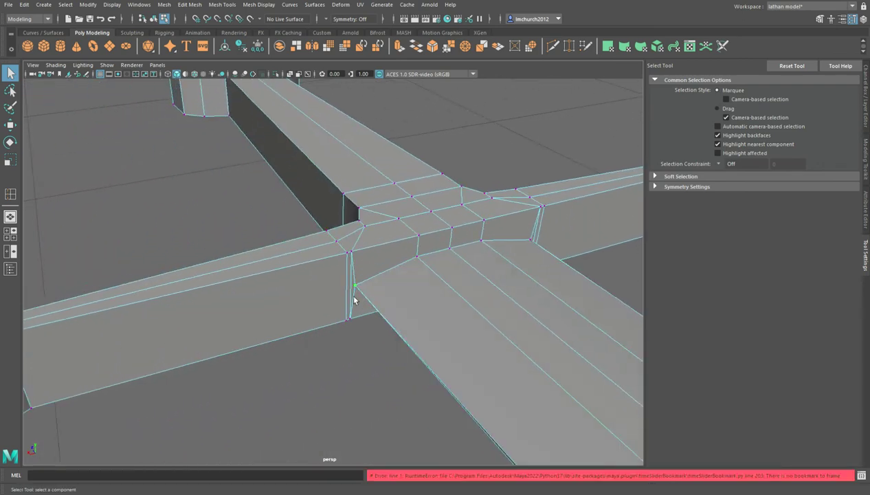
- Merge the paired outer vertices around the blade's tip to center in the top view so its edges become sharp
{"action": "key", "text": "space"}
{"action": "key", "text": "space"}
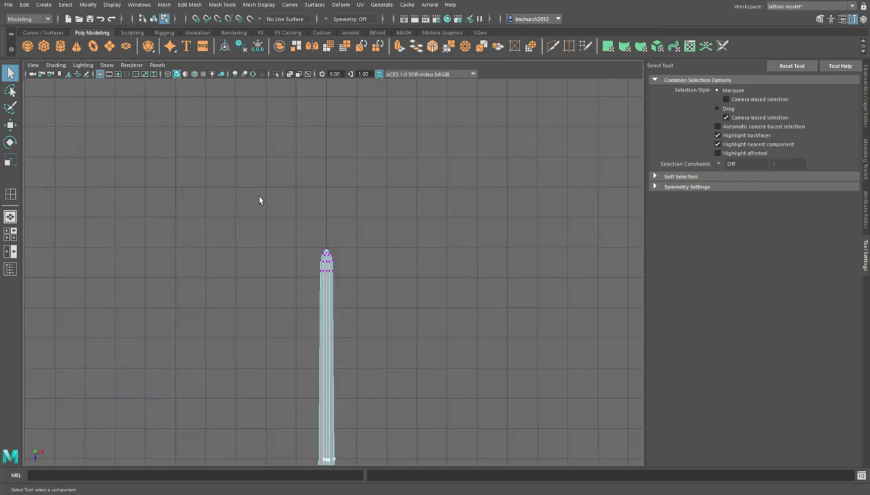
{"action": "scroll", "coordinate": [295, 268], "scroll_direction": "up", "scroll_amount": 2}
{"action": "middle_click_drag", "start_coordinate": [336, 322], "coordinate": [327, 268], "text": "alt"}
{"action": "scroll", "coordinate": [327, 266], "scroll_direction": "up", "scroll_amount": 5}
{"action": "middle_click_drag", "start_coordinate": [327, 197], "coordinate": [368, 256], "text": "alt"}
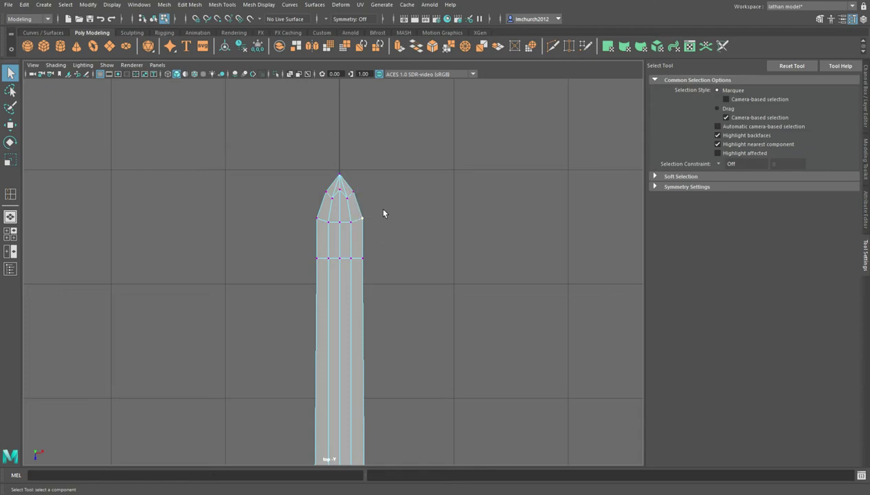
- Examine the blade's edges, crossguard, grip and pommel from several angles in perspective
{"action": "key", "text": "space"}
{"action": "key", "text": "space"}
{"action": "scroll", "coordinate": [496, 197], "scroll_direction": "down", "scroll_amount": 10}
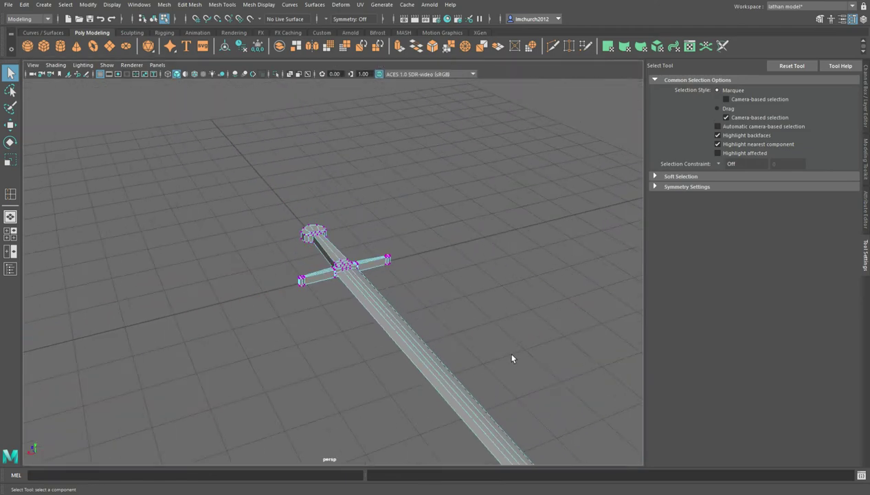
{"action": "middle_click_drag", "start_coordinate": [512, 357], "coordinate": [359, 198], "text": "alt"}
{"action": "left_click_drag", "start_coordinate": [423, 283], "coordinate": [414, 314], "text": "alt"}
{"action": "right_click_drag", "start_coordinate": [414, 314], "coordinate": [454, 332], "text": "alt"}
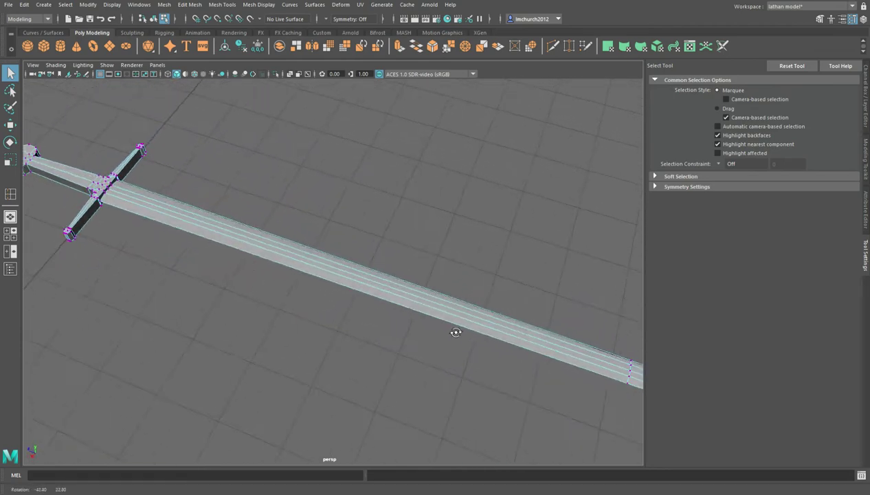
{"action": "middle_click_drag", "start_coordinate": [265, 258], "coordinate": [408, 241], "text": "alt"}
{"action": "left_click_drag", "start_coordinate": [408, 240], "coordinate": [256, 267], "text": "alt"}
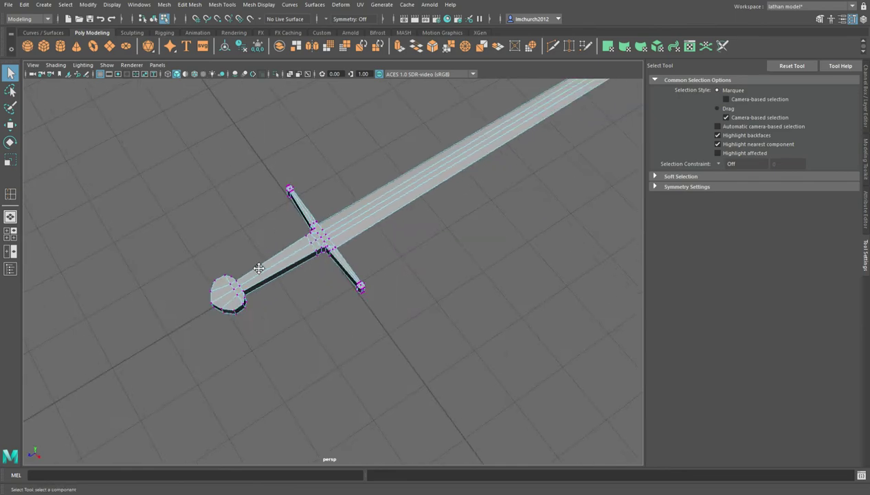
{"action": "right_click_drag", "start_coordinate": [256, 267], "coordinate": [302, 282], "text": "alt"}
{"action": "middle_click_drag", "start_coordinate": [240, 282], "coordinate": [323, 239], "text": "alt"}
{"action": "right_click_drag", "start_coordinate": [325, 241], "coordinate": [357, 174], "text": "alt"}
- Select all faces of the grip between the crossguard and the pommel from the top view
{"action": "key", "text": "space"}
{"action": "scroll", "coordinate": [309, 310], "scroll_direction": "down", "scroll_amount": 5}
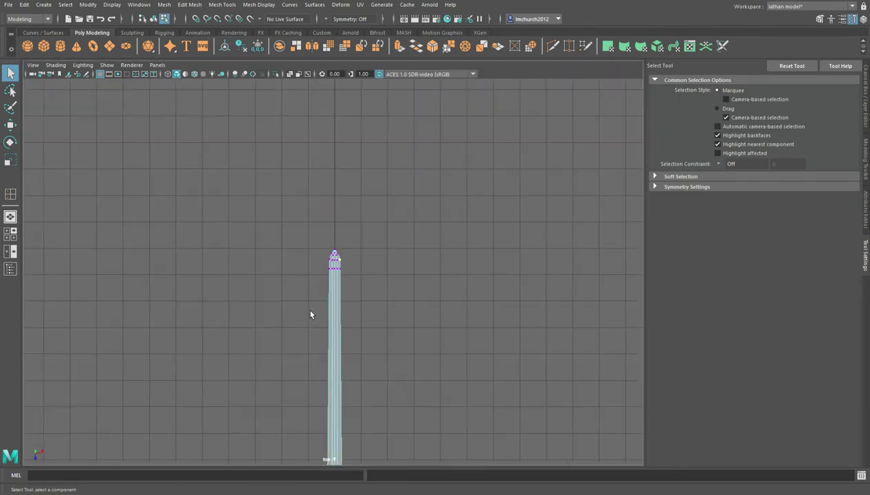
{"action": "middle_click_drag", "start_coordinate": [325, 400], "coordinate": [331, 122], "text": "alt"}
{"action": "middle_click_drag", "start_coordinate": [314, 251], "coordinate": [300, 287], "text": "alt"}
{"action": "scroll", "coordinate": [305, 293], "scroll_direction": "up", "scroll_amount": 6}
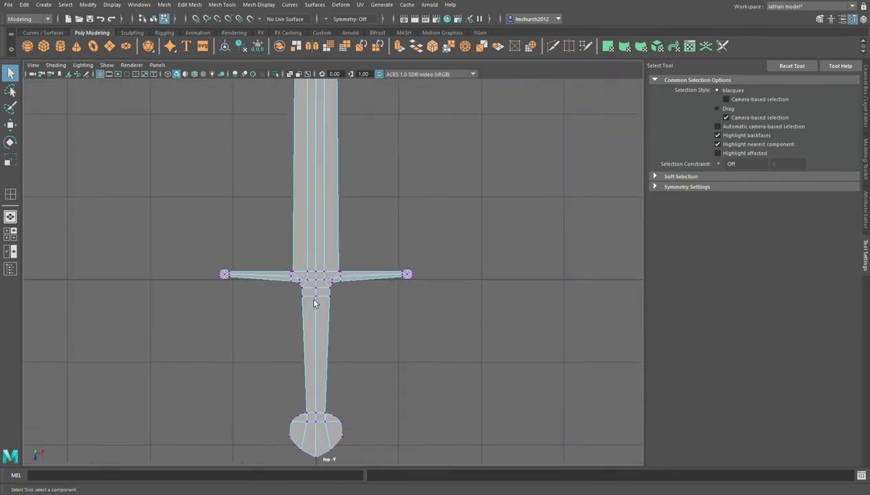
{"action": "middle_click_drag", "start_coordinate": [335, 345], "coordinate": [363, 255], "text": "alt"}
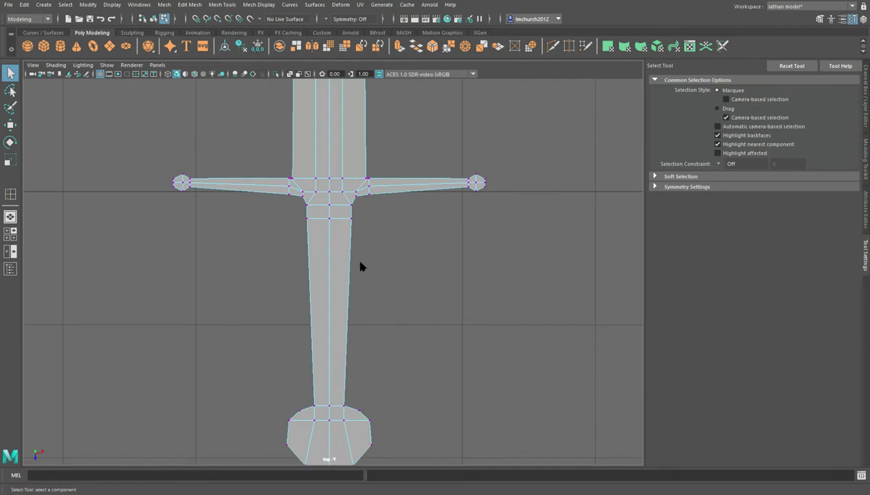
{"action": "key", "text": "F11"}
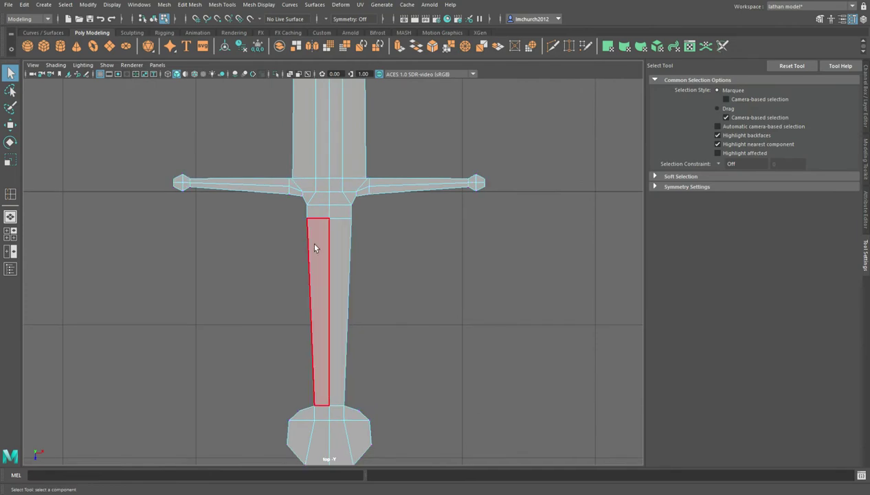
{"action": "left_click_drag", "start_coordinate": [289, 215], "coordinate": [371, 293]}
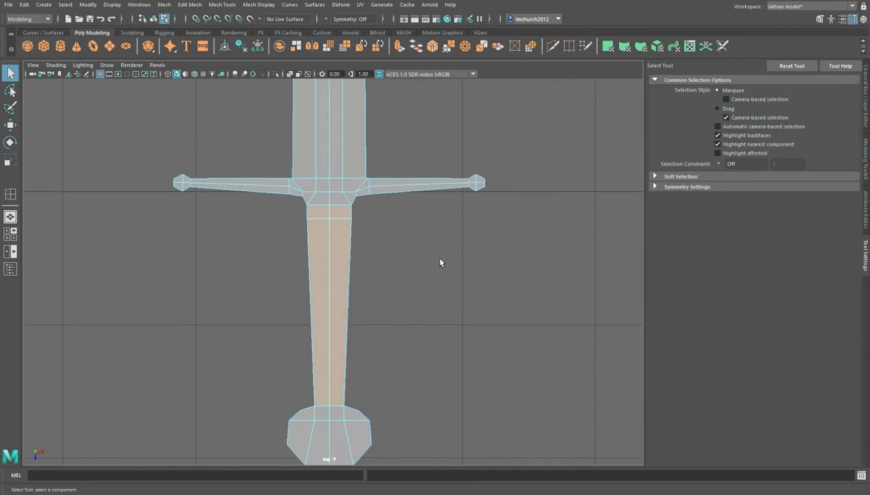
- Try to scale the selected grip faces to about 0.856 in X and Y
{"action": "key", "text": "space"}
{"action": "key", "text": "space"}
{"action": "key", "text": "t"}
{"action": "left_click_drag", "start_coordinate": [484, 178], "coordinate": [458, 303], "text": "alt"}
{"action": "scroll", "coordinate": [401, 189], "scroll_direction": "down", "scroll_amount": 3}
{"action": "scroll", "coordinate": [404, 200], "scroll_direction": "up", "scroll_amount": 3}
{"action": "key", "text": "r"}
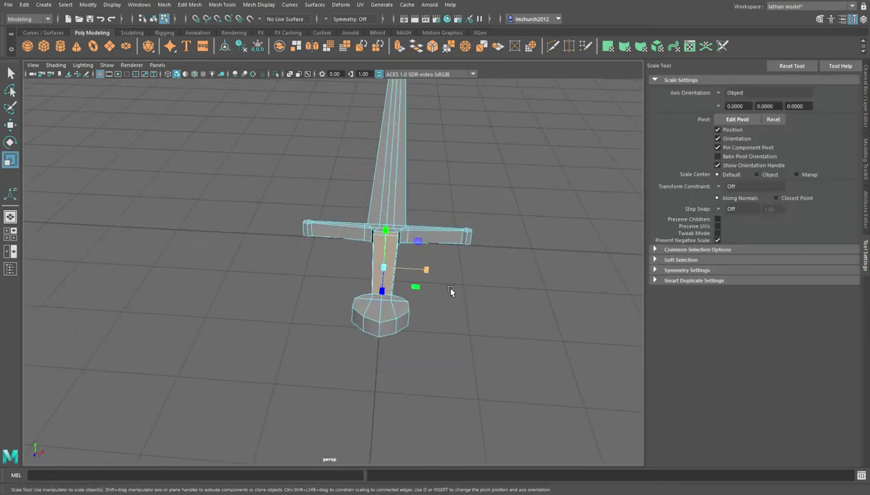
{"action": "left_click_drag", "start_coordinate": [430, 248], "coordinate": [424, 245]}
{"action": "left_click_drag", "start_coordinate": [474, 270], "coordinate": [228, 255], "text": "alt"}
{"action": "right_click_drag", "start_coordinate": [228, 255], "coordinate": [273, 261], "text": "alt"}
{"action": "middle_click_drag", "start_coordinate": [273, 261], "coordinate": [468, 420], "text": "alt"}
{"action": "key", "text": "ctrl+z"}
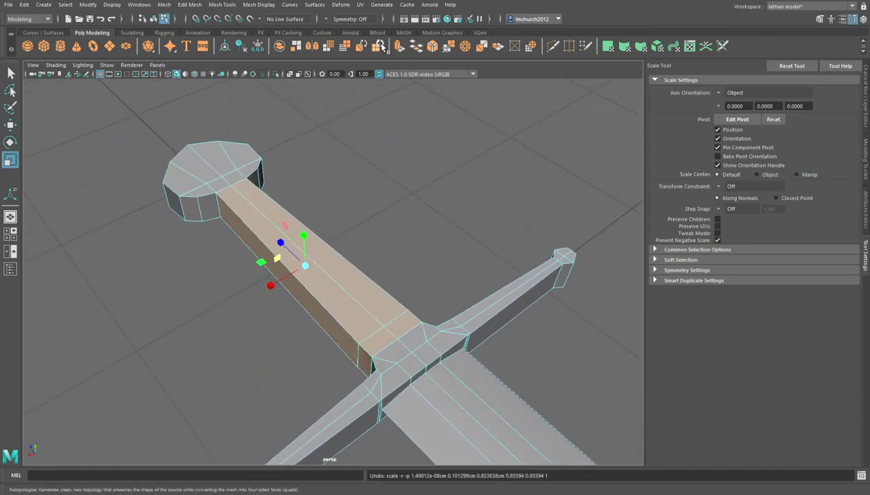
- Extrude the selected grip faces and scale them down in X and Y so the grip is thinner than the crossguard
{"action": "left_click", "coordinate": [400, 46]}
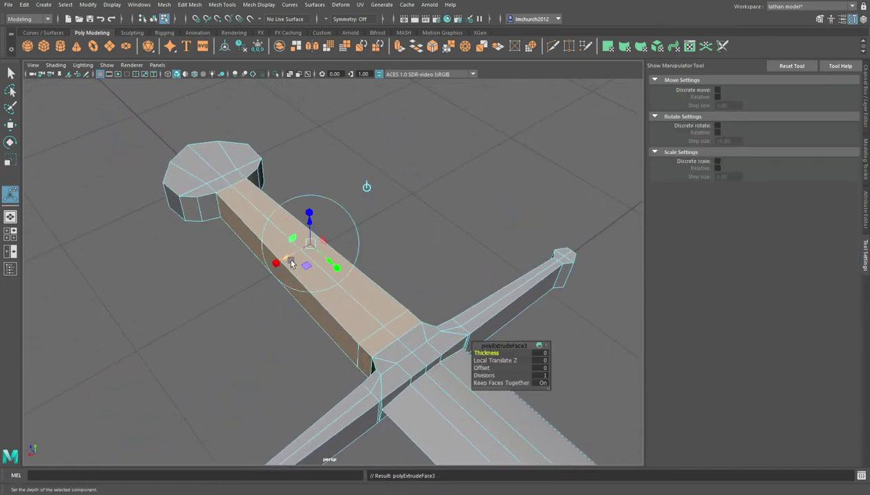
{"action": "left_click_drag", "start_coordinate": [293, 239], "coordinate": [300, 248]}
{"action": "key", "text": "ctrl+z"}
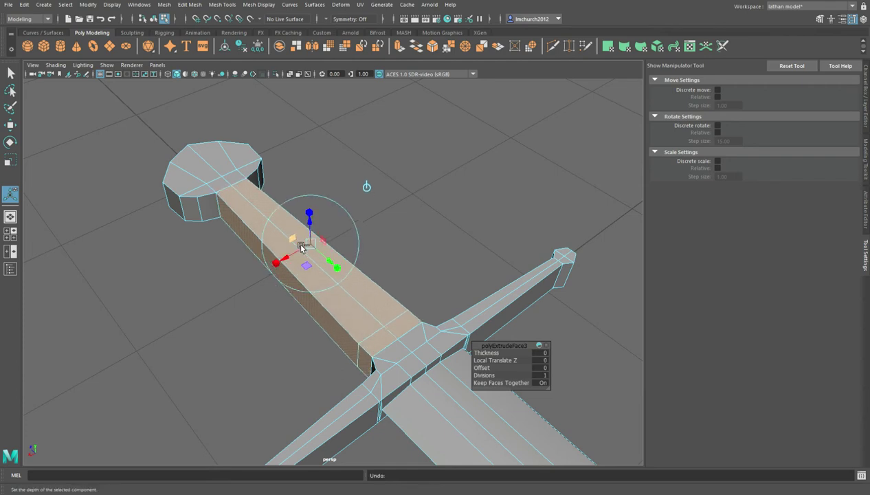
{"action": "key", "text": "r"}
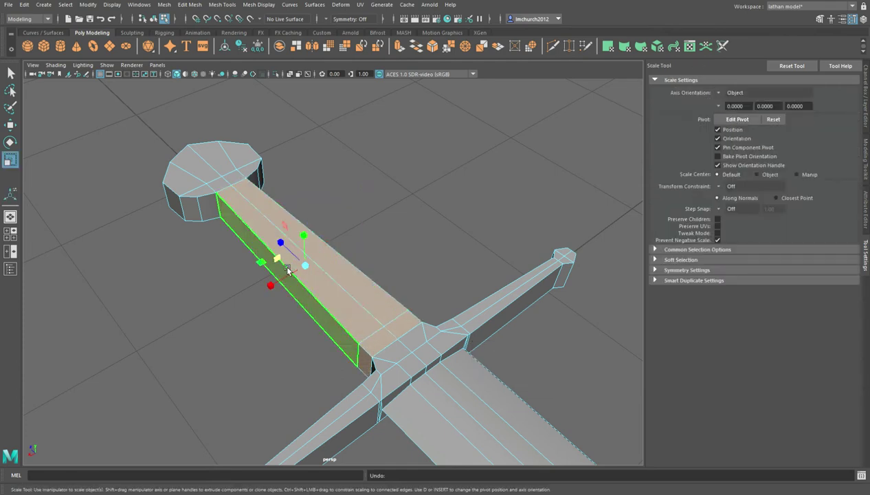
{"action": "left_click_drag", "start_coordinate": [278, 259], "coordinate": [406, 265]}
{"action": "left_click", "coordinate": [466, 253]}
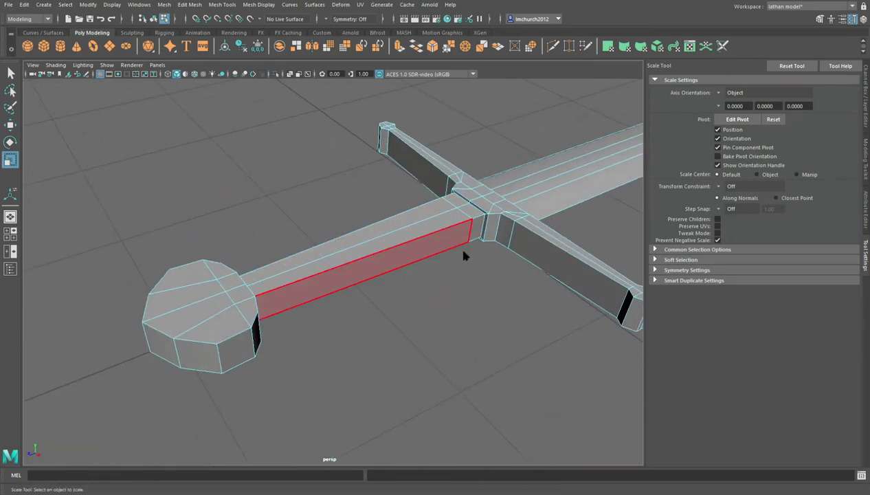
- Try to bevel the long edges of the grip with a fraction of 0.5 and 2 segments
{"action": "left_click", "coordinate": [462, 235]}
{"action": "left_click", "coordinate": [435, 263], "text": "shift"}
{"action": "left_click_drag", "start_coordinate": [444, 286], "coordinate": [605, 281], "text": "alt"}
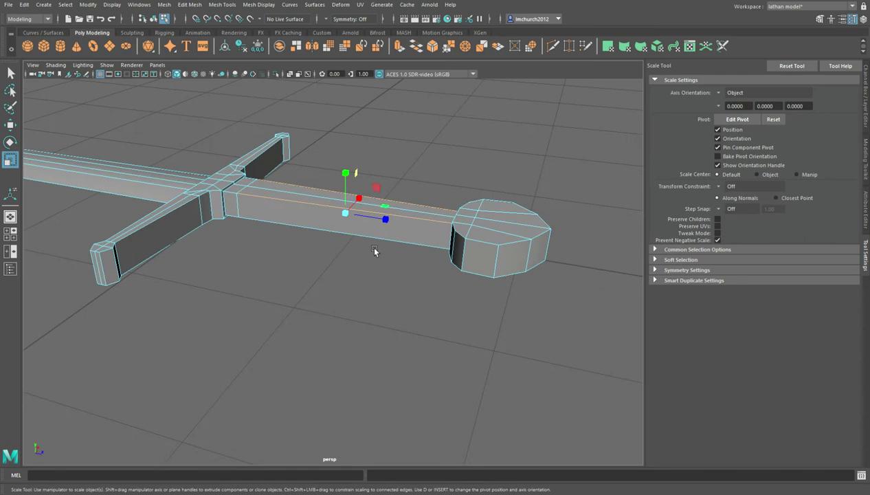
{"action": "left_click", "coordinate": [439, 51]}
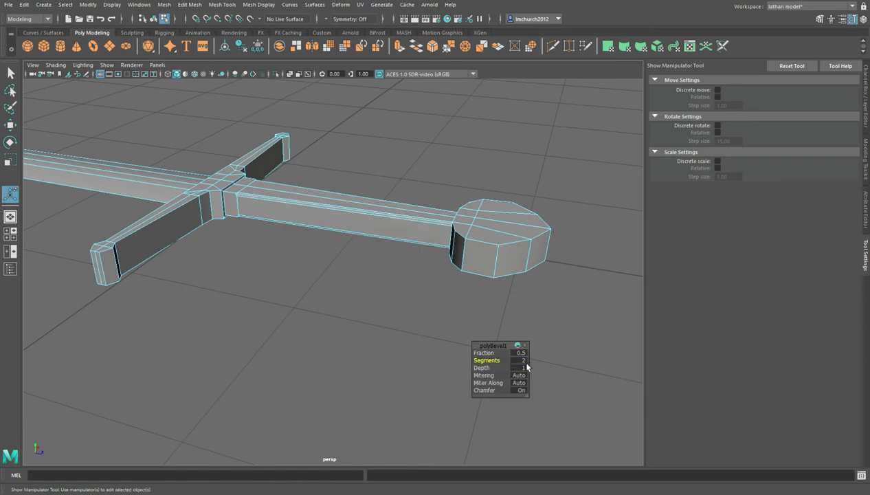
{"action": "scroll", "coordinate": [317, 252], "scroll_direction": "up", "scroll_amount": 6}
{"action": "key", "text": "ctrl+z"}
{"action": "middle_click_drag", "start_coordinate": [313, 239], "coordinate": [326, 309], "text": "alt"}
{"action": "left_click", "coordinate": [282, 213]}
{"action": "middle_click_drag", "start_coordinate": [341, 244], "coordinate": [268, 245], "text": "alt"}
{"action": "key", "text": "ctrl+z"}
{"action": "key", "text": "ctrl+z"}
{"action": "key", "text": "ctrl+z"}
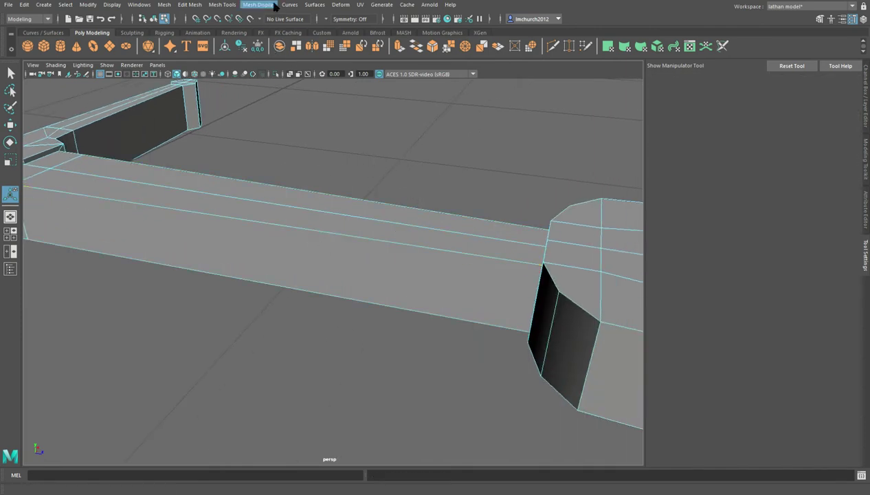
- Insert an edge loop across the grip near the pommel and bevel the grip's long edges with fraction 0.5 and 2 segments
{"action": "left_click", "coordinate": [238, 75]}
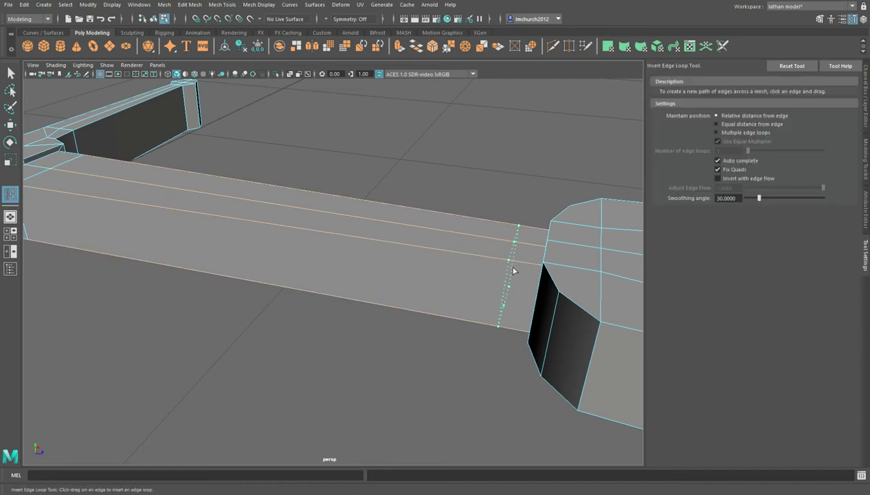
{"action": "left_click_drag", "start_coordinate": [515, 263], "coordinate": [452, 157], "text": "alt"}
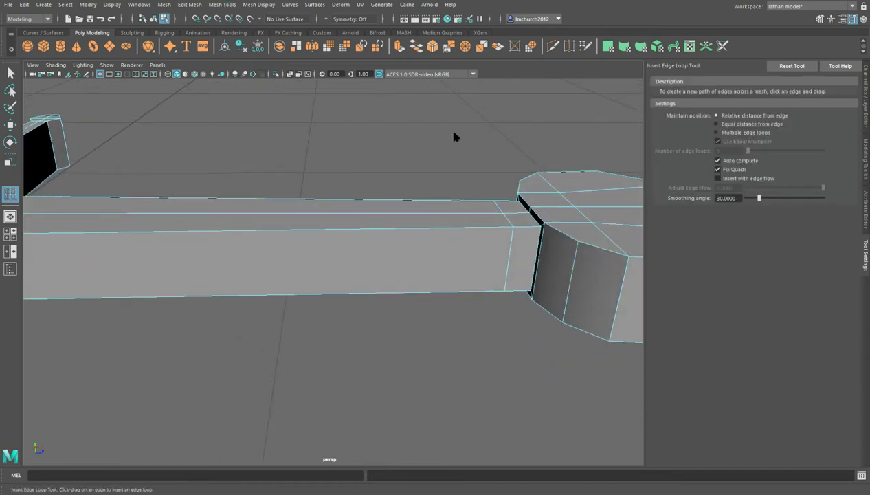
{"action": "key", "text": "q"}
{"action": "left_click", "coordinate": [303, 199]}
{"action": "left_click_drag", "start_coordinate": [322, 283], "coordinate": [315, 258], "text": "alt"}
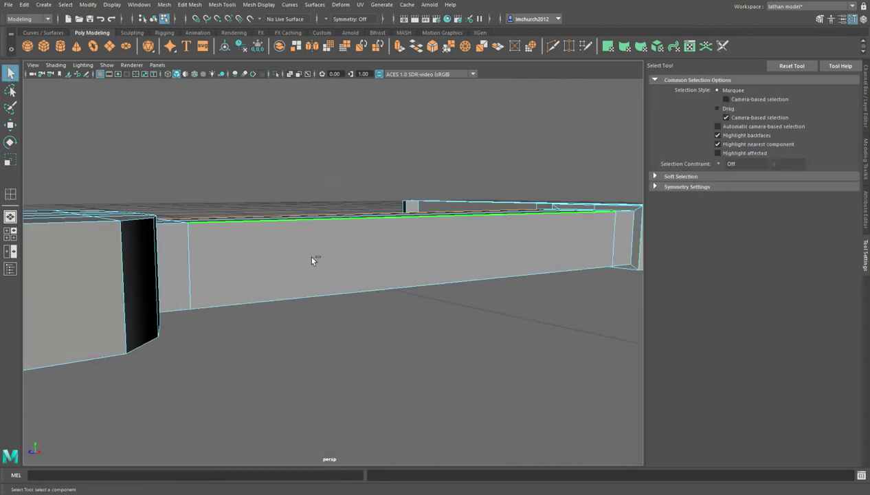
{"action": "left_click", "coordinate": [433, 46]}
{"action": "left_click", "coordinate": [521, 360]}
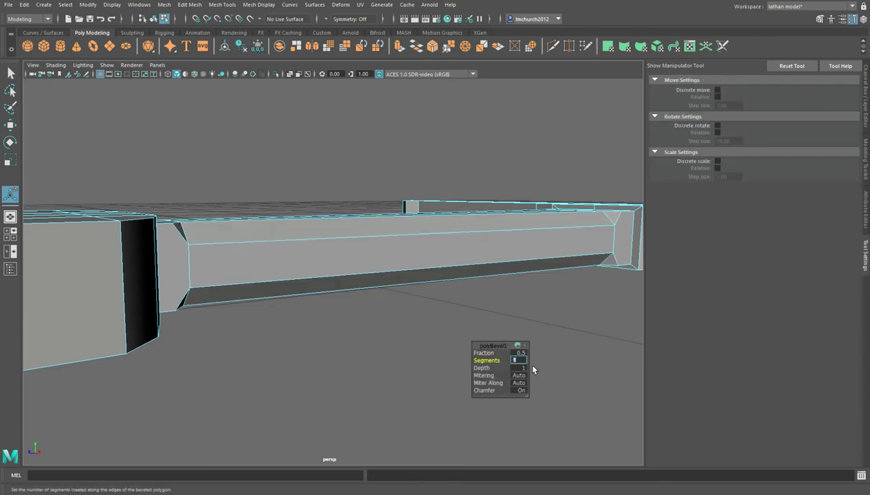
{"action": "type", "text": "2"}
{"action": "key", "text": "Return"}
{"action": "left_click_drag", "start_coordinate": [343, 265], "coordinate": [382, 330], "text": "alt"}
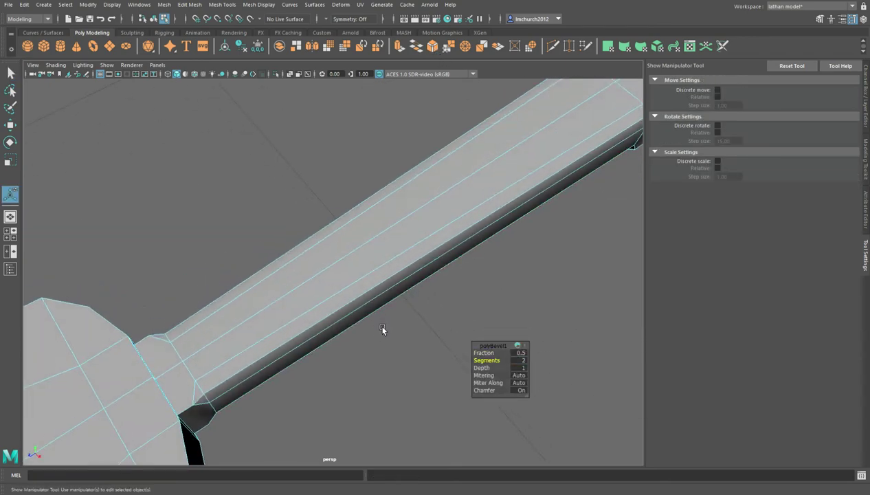
- Select the long bevel edges on one side of the grip and scale them closer together in Y
{"action": "key", "text": "q"}
{"action": "left_click", "coordinate": [483, 255]}
{"action": "left_click_drag", "start_coordinate": [484, 255], "coordinate": [358, 209], "text": "alt"}
{"action": "left_click", "coordinate": [363, 231]}
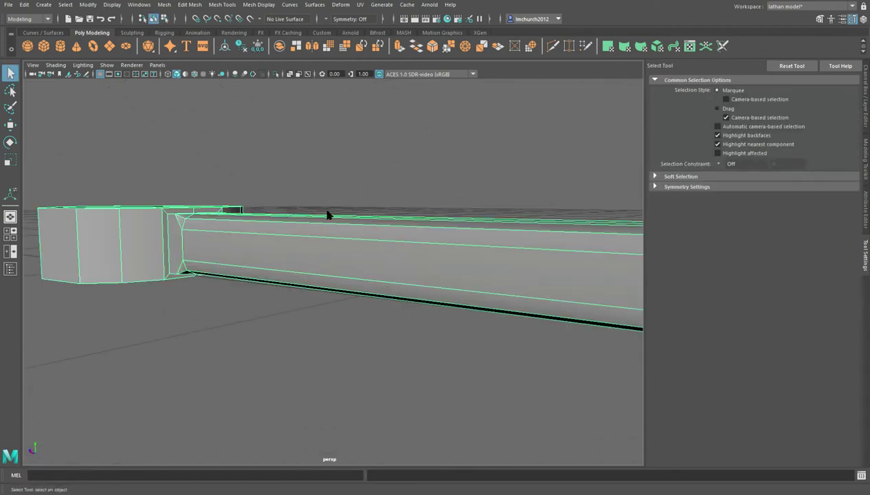
{"action": "right_click_drag", "start_coordinate": [329, 215], "coordinate": [340, 201]}
{"action": "left_click", "coordinate": [355, 251]}
{"action": "left_click", "coordinate": [358, 272], "text": "shift"}
{"action": "left_click_drag", "start_coordinate": [402, 269], "coordinate": [325, 266], "text": "alt"}
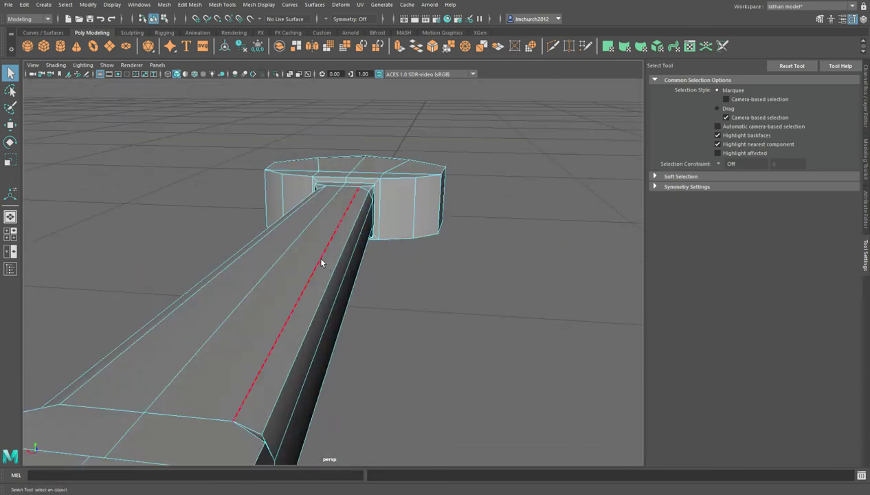
{"action": "left_click", "coordinate": [355, 286], "text": "shift"}
{"action": "left_click", "coordinate": [343, 284], "text": "shift"}
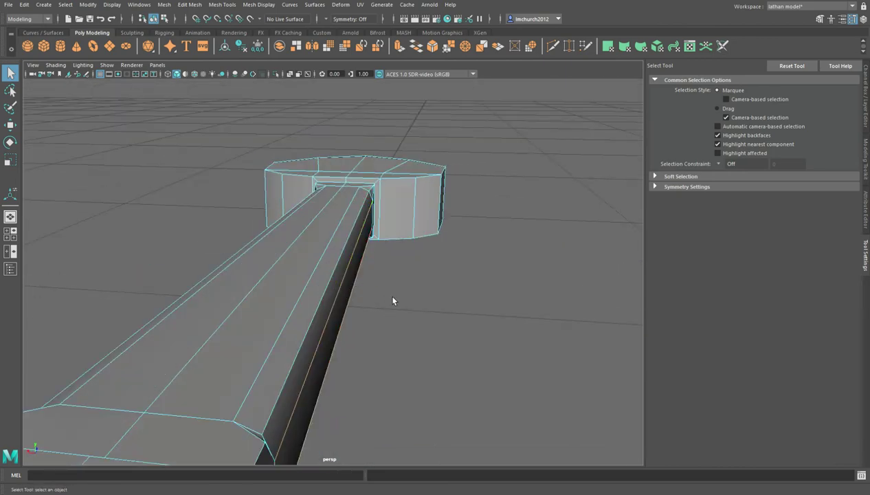
{"action": "left_click_drag", "start_coordinate": [393, 300], "coordinate": [369, 297], "text": "alt"}
{"action": "key", "text": "r"}
{"action": "left_click_drag", "start_coordinate": [258, 227], "coordinate": [263, 231]}
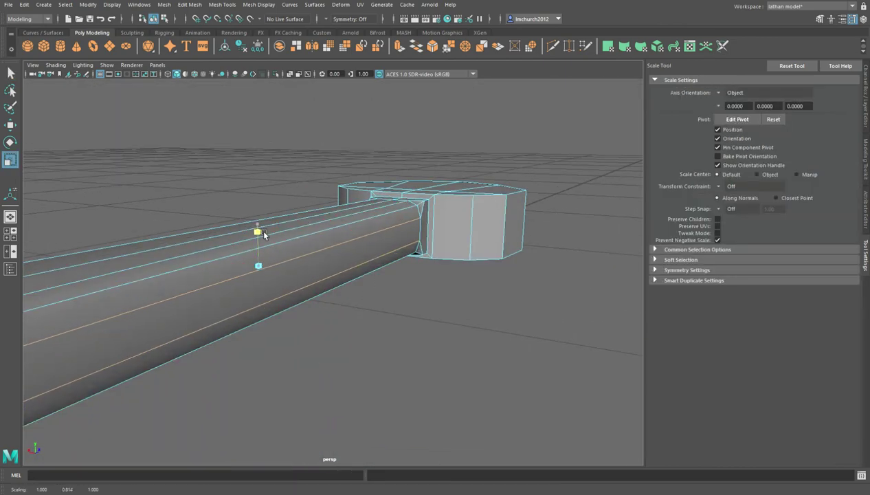
- Scale the matching long bevel edges on the grip's opposite side closer together in Y
{"action": "left_click", "coordinate": [240, 256]}
{"action": "left_click_drag", "start_coordinate": [237, 339], "coordinate": [325, 243], "text": "alt"}
{"action": "left_click", "coordinate": [323, 246], "text": "shift"}
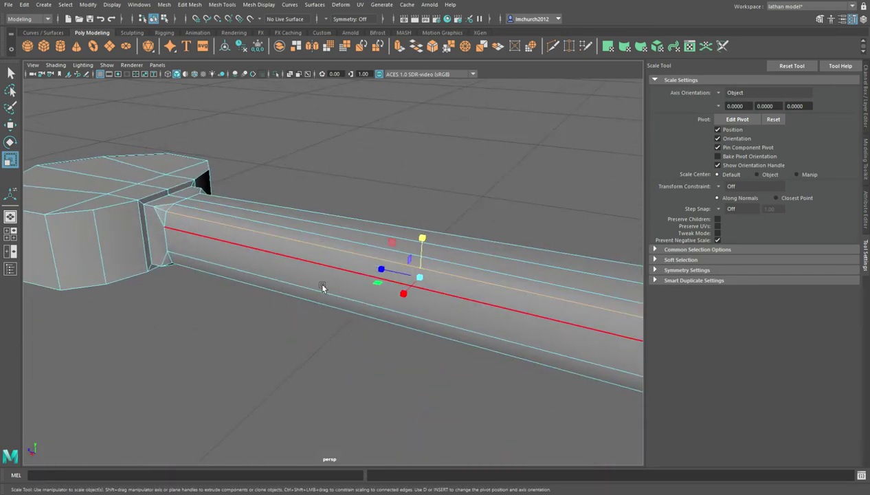
{"action": "left_click", "coordinate": [320, 304], "text": "shift"}
{"action": "left_click_drag", "start_coordinate": [423, 238], "coordinate": [385, 249]}
- Select the long outer edges along the grip's top and underside
{"action": "left_click", "coordinate": [364, 256]}
{"action": "left_click", "coordinate": [261, 286], "text": "shift"}
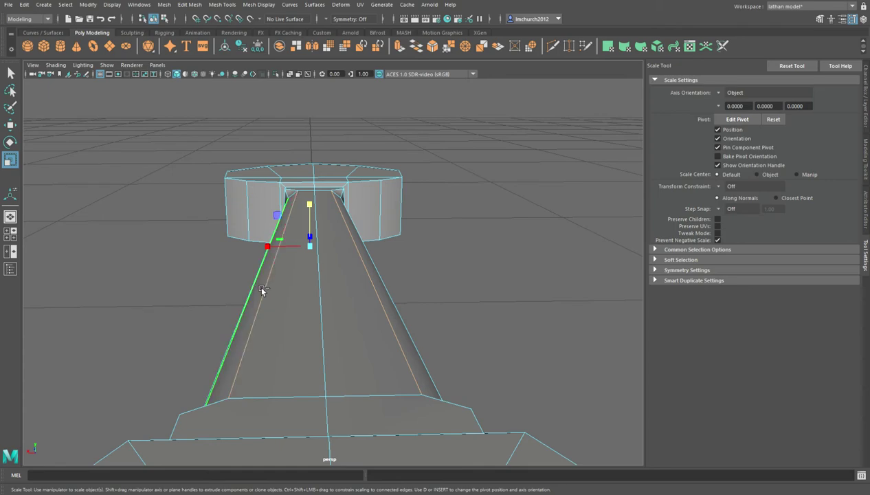
{"action": "left_click_drag", "start_coordinate": [336, 285], "coordinate": [349, 237], "text": "alt"}
{"action": "left_click", "coordinate": [350, 238], "text": "shift"}
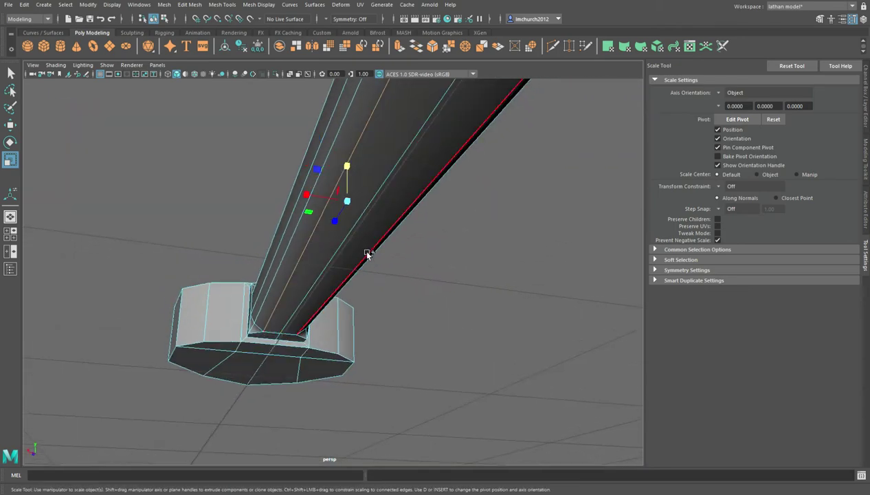
{"action": "left_click_drag", "start_coordinate": [364, 198], "coordinate": [254, 227], "text": "alt"}
{"action": "left_click", "coordinate": [248, 228], "text": "shift"}
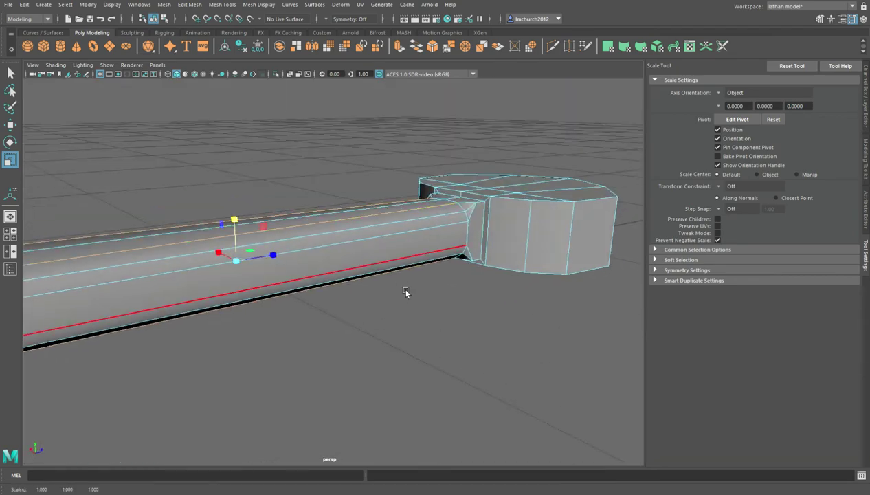
{"action": "left_click_drag", "start_coordinate": [406, 291], "coordinate": [436, 317], "text": "alt"}
{"action": "left_click_drag", "start_coordinate": [499, 298], "coordinate": [503, 268], "text": "alt"}
{"action": "scroll", "coordinate": [388, 248], "scroll_direction": "down", "scroll_amount": 3}
- Try selecting the rim edges and the centre edges of the pommel's top face for scaling
{"action": "left_click", "coordinate": [503, 268]}
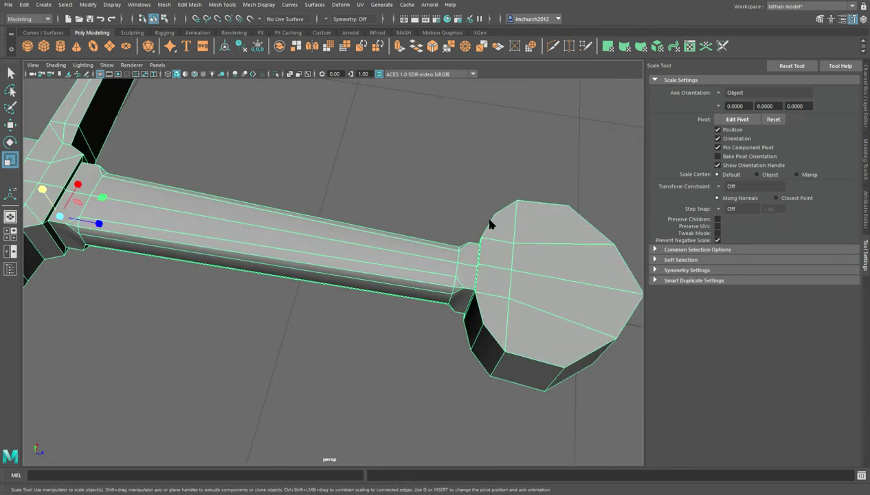
{"action": "left_click", "coordinate": [514, 209]}
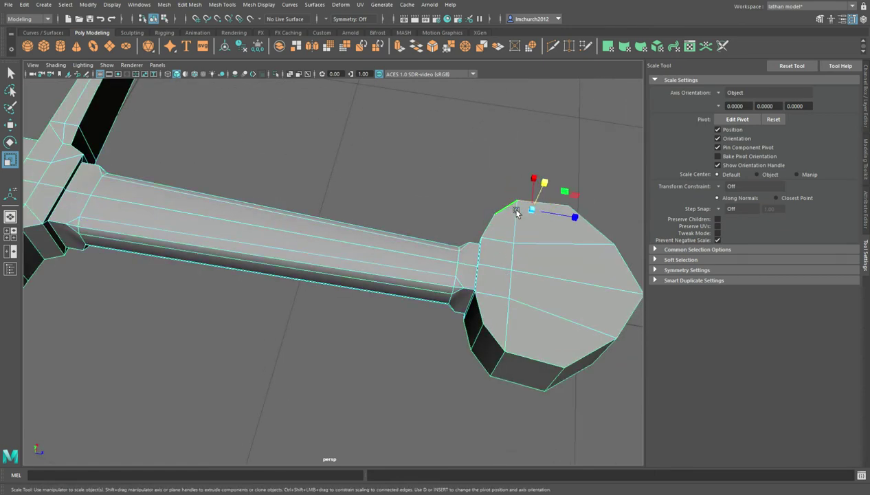
{"action": "left_click", "coordinate": [504, 341], "text": "shift"}
{"action": "left_click", "coordinate": [605, 353], "text": "shift"}
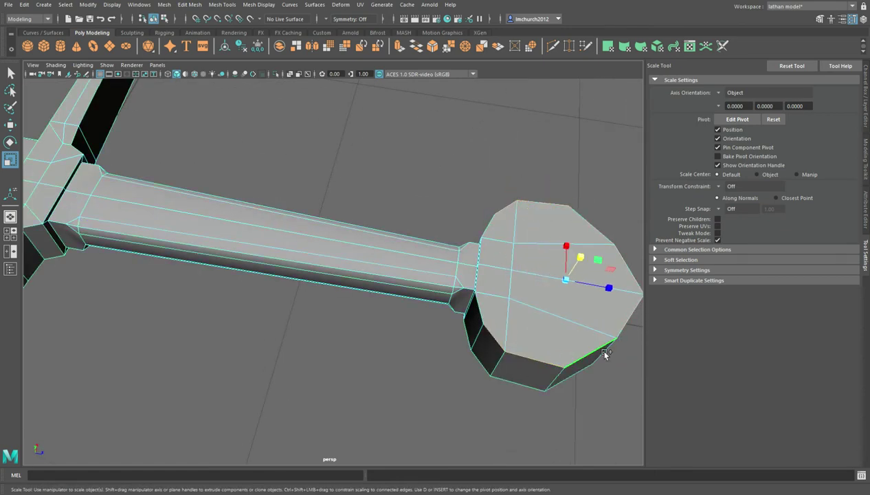
{"action": "left_click", "coordinate": [584, 382], "text": "shift"}
{"action": "left_click_drag", "start_coordinate": [529, 382], "coordinate": [297, 348], "text": "alt"}
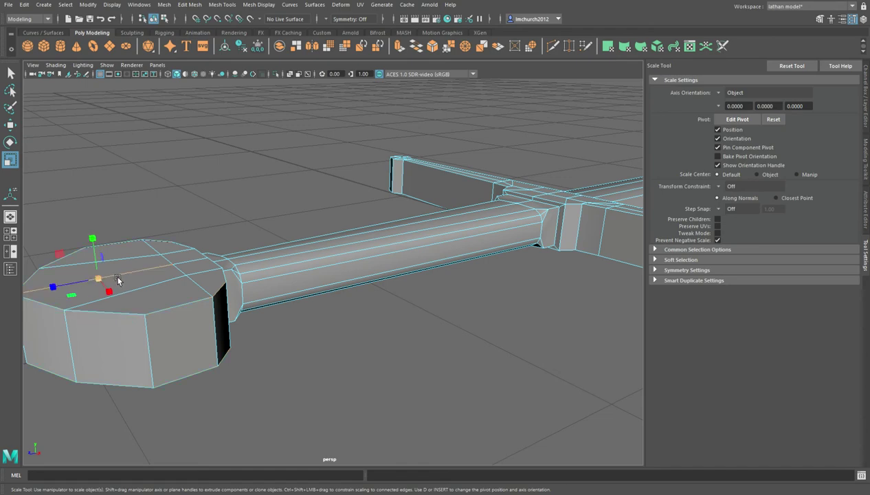
{"action": "left_click_drag", "start_coordinate": [115, 268], "coordinate": [320, 330]}
{"action": "left_click", "coordinate": [374, 212]}
- Examine the hilt's profile in the side view and the whole sword in perspective
{"action": "key", "text": "space"}
{"action": "key", "text": "space"}
{"action": "scroll", "coordinate": [485, 351], "scroll_direction": "up", "scroll_amount": 10}
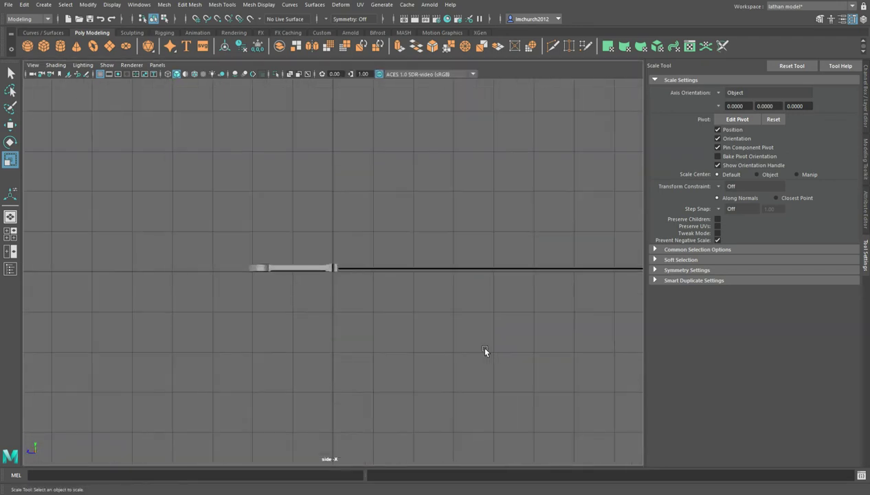
{"action": "scroll", "coordinate": [443, 319], "scroll_direction": "up", "scroll_amount": 2}
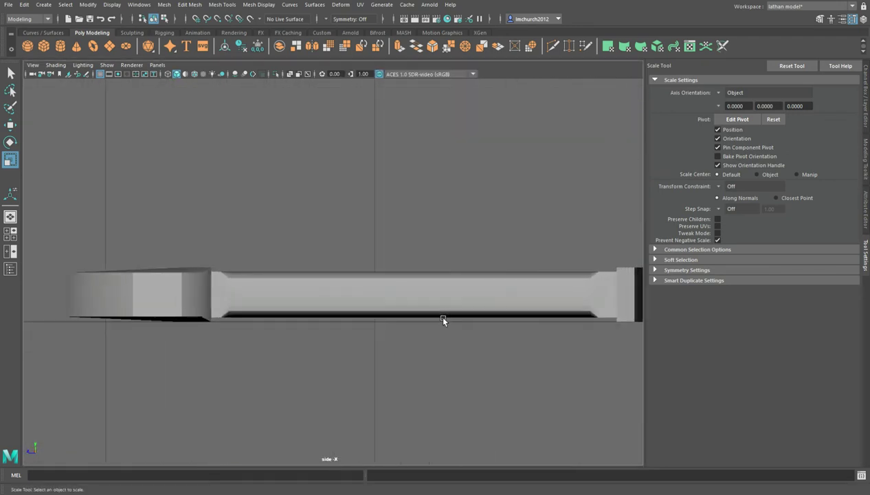
{"action": "key", "text": "space"}
{"action": "key", "text": "space"}
{"action": "key", "text": "space"}
{"action": "key", "text": "space"}
{"action": "left_click_drag", "start_coordinate": [498, 184], "coordinate": [527, 192], "text": "alt"}
{"action": "middle_click_drag", "start_coordinate": [528, 192], "coordinate": [427, 200], "text": "alt"}
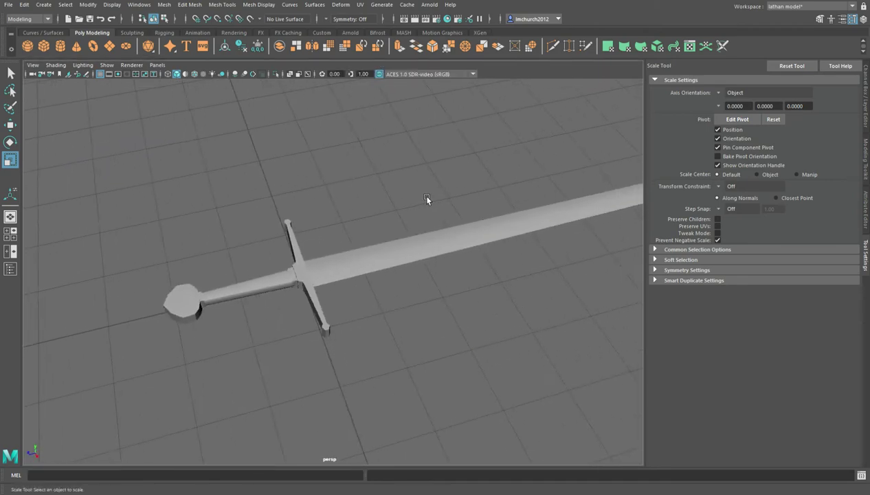
- Select the narrow faces at the tip of one crossguard arm in face mode
{"action": "scroll", "coordinate": [320, 325], "scroll_direction": "up", "scroll_amount": 8}
{"action": "left_click_drag", "start_coordinate": [320, 325], "coordinate": [207, 297], "text": "alt"}
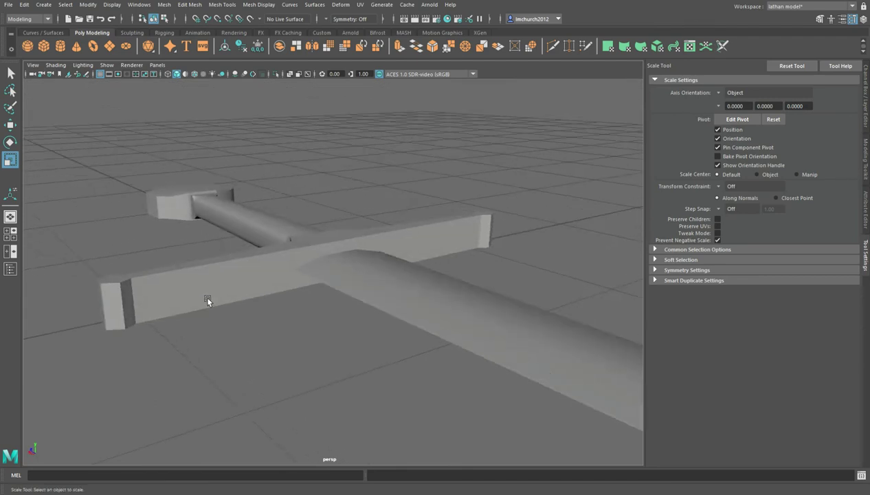
{"action": "left_click", "coordinate": [212, 273]}
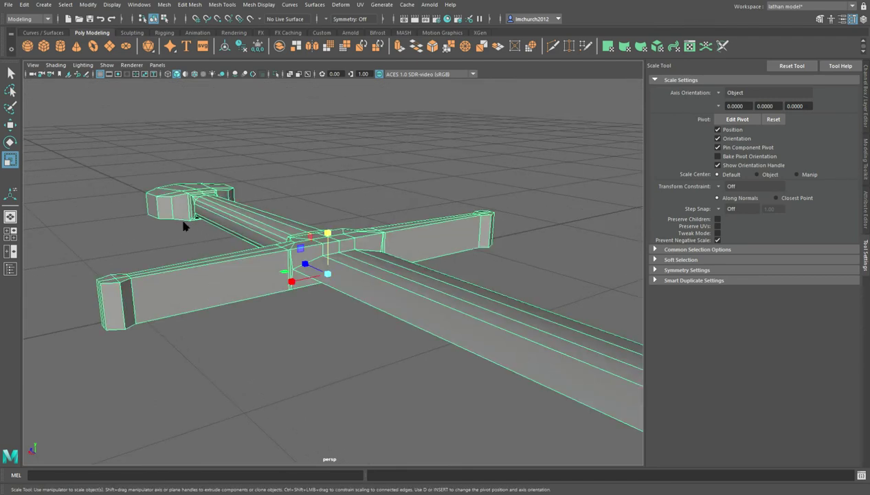
{"action": "key", "text": "F10"}
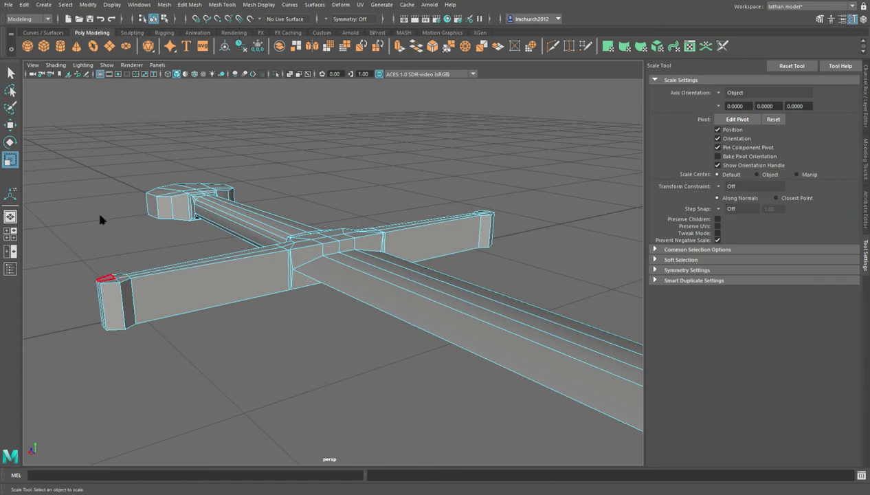
{"action": "left_click_drag", "start_coordinate": [116, 251], "coordinate": [264, 350], "text": "alt"}
{"action": "key", "text": "F11"}
{"action": "left_click", "coordinate": [266, 351]}
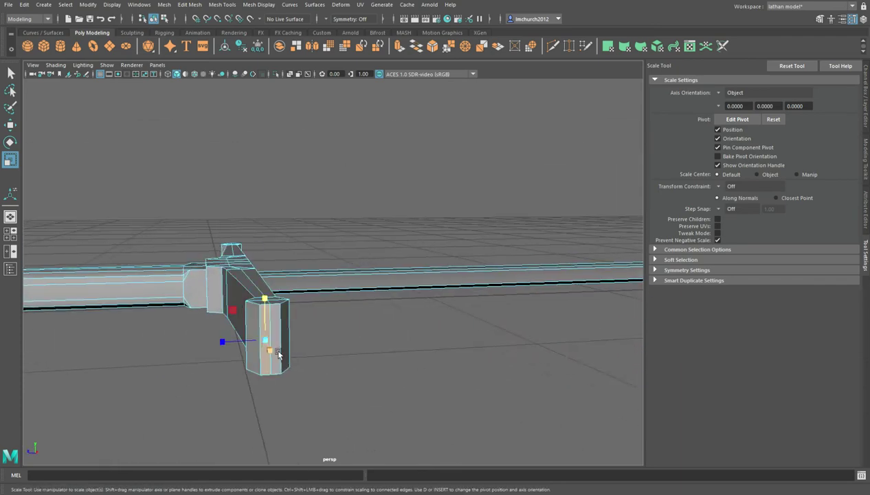
{"action": "key", "text": "q"}
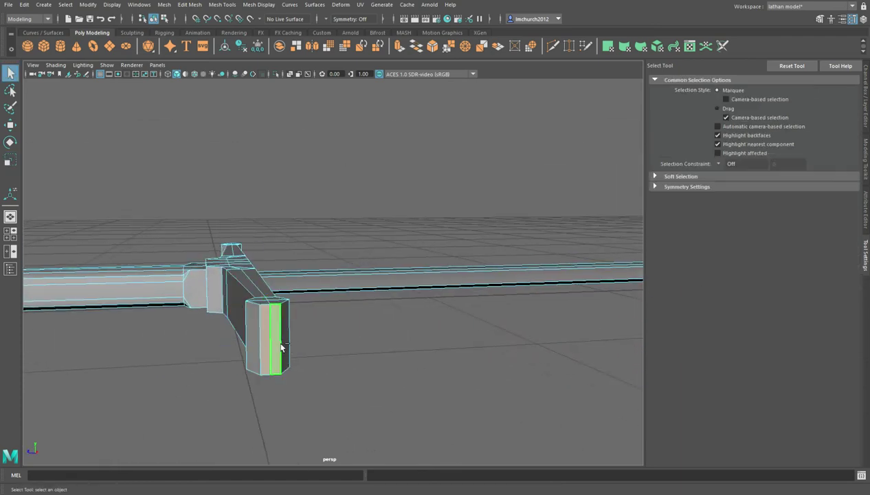
- Add the remaining vertical side and end faces of both crossguard arms to the selection
{"action": "left_click_drag", "start_coordinate": [261, 332], "coordinate": [346, 340], "text": "alt"}
{"action": "left_click", "coordinate": [517, 364]}
{"action": "left_click", "coordinate": [540, 365], "text": "shift"}
{"action": "left_click_drag", "start_coordinate": [220, 326], "coordinate": [274, 366], "text": "alt"}
{"action": "left_click", "coordinate": [267, 407], "text": "shift"}
{"action": "middle_click_drag", "start_coordinate": [117, 385], "coordinate": [417, 265], "text": "alt"}
{"action": "left_click_drag", "start_coordinate": [408, 331], "coordinate": [313, 285], "text": "alt"}
{"action": "left_click", "coordinate": [218, 276], "text": "shift"}
{"action": "left_click", "coordinate": [207, 281], "text": "shift"}
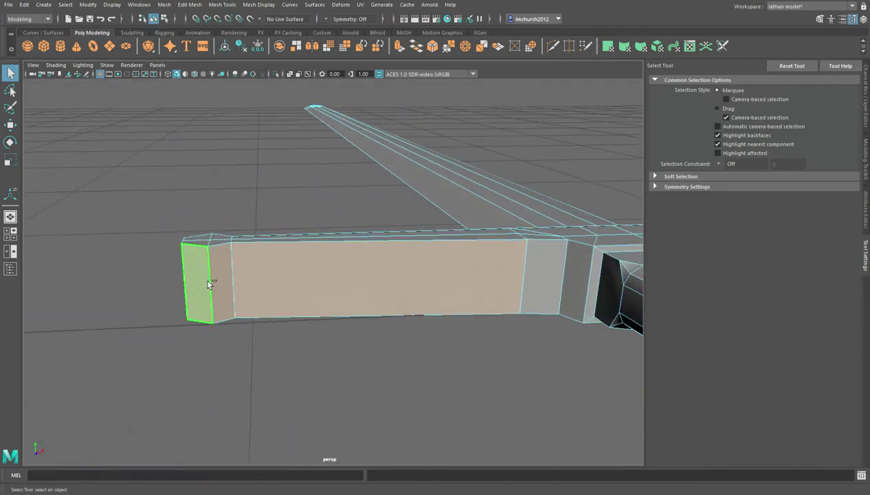
{"action": "left_click_drag", "start_coordinate": [209, 284], "coordinate": [332, 289], "text": "alt"}
{"action": "left_click_drag", "start_coordinate": [558, 273], "coordinate": [492, 206], "text": "alt"}
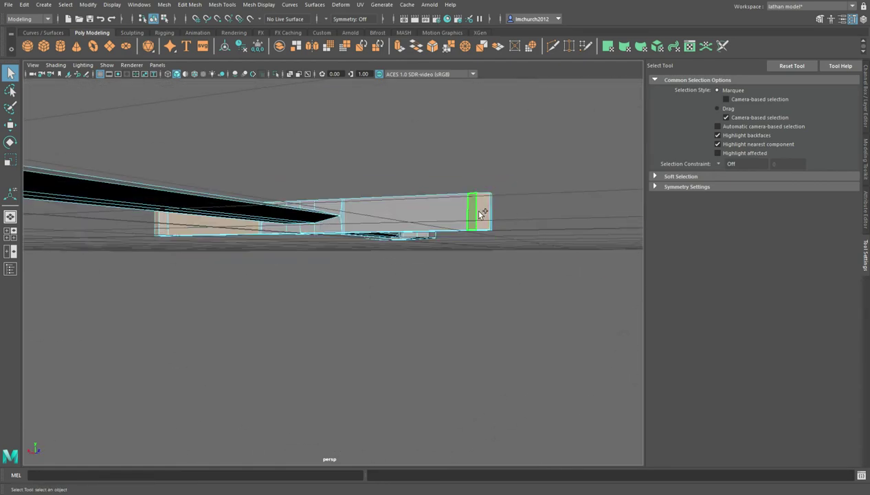
- Try to scale the selected crossguard faces to about 0.7 in Y
{"action": "key", "text": "r"}
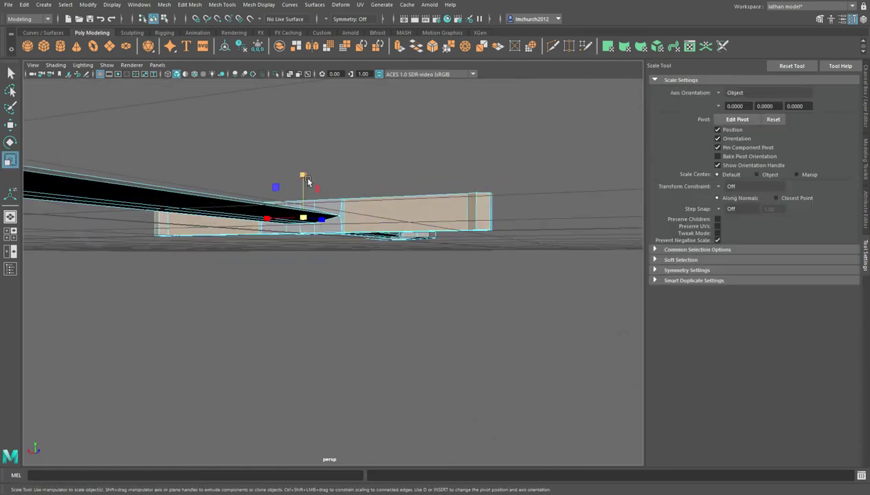
{"action": "left_click_drag", "start_coordinate": [310, 186], "coordinate": [280, 230], "text": "alt"}
{"action": "key", "text": "ctrl+z"}
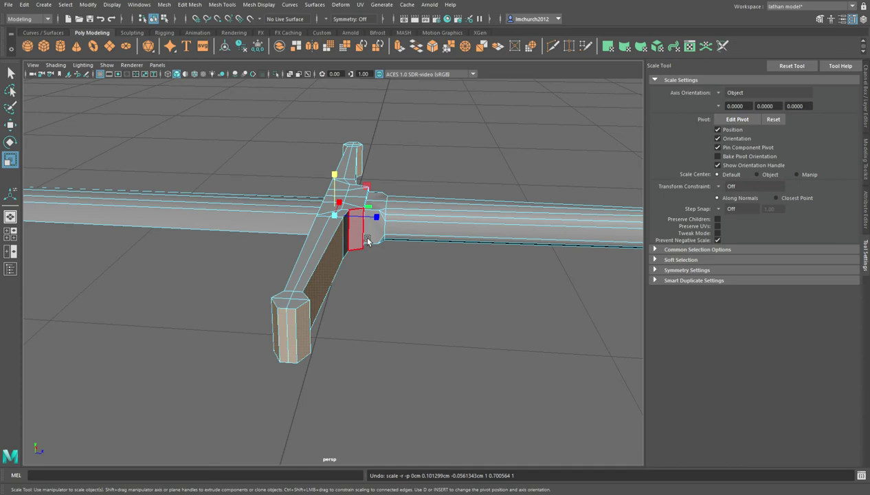
- Try to scale the selected crossguard side faces to about 1.016 in X and undo the attempt
{"action": "left_click_drag", "start_coordinate": [368, 240], "coordinate": [399, 218], "text": "alt"}
{"action": "left_click_drag", "start_coordinate": [411, 161], "coordinate": [416, 155]}
{"action": "left_click_drag", "start_coordinate": [353, 207], "coordinate": [384, 198], "text": "alt"}
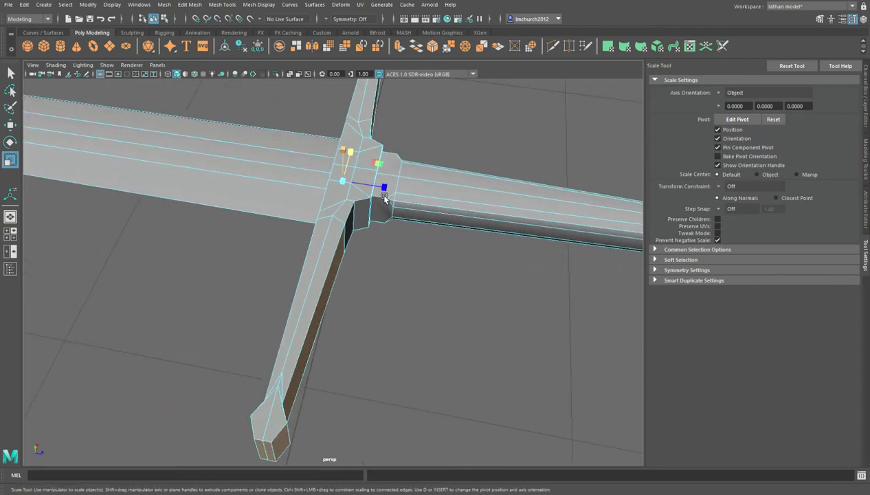
{"action": "left_click_drag", "start_coordinate": [371, 306], "coordinate": [219, 341], "text": "alt"}
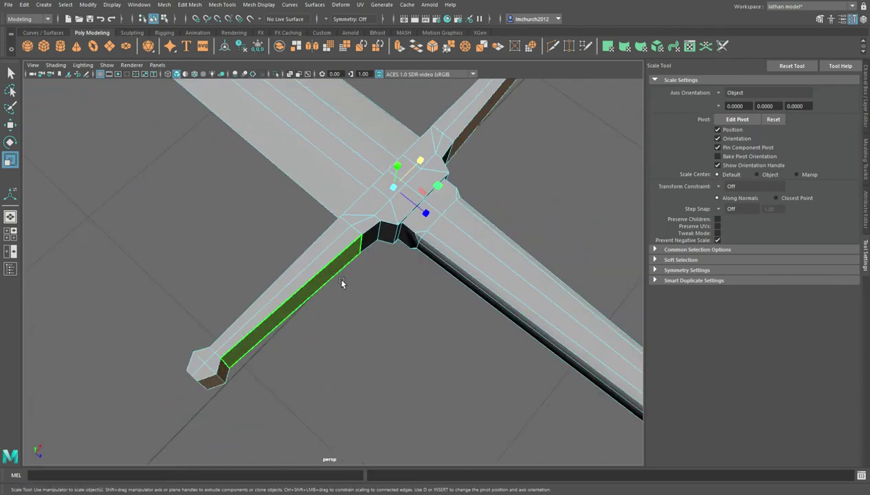
{"action": "mouse_move", "coordinate": [425, 165]}
{"action": "left_mouse_down"}
{"action": "mouse_move", "coordinate": [435, 164]}
{"action": "mouse_move", "coordinate": [418, 165]}
{"action": "mouse_move", "coordinate": [437, 172]}
{"action": "left_mouse_up"}
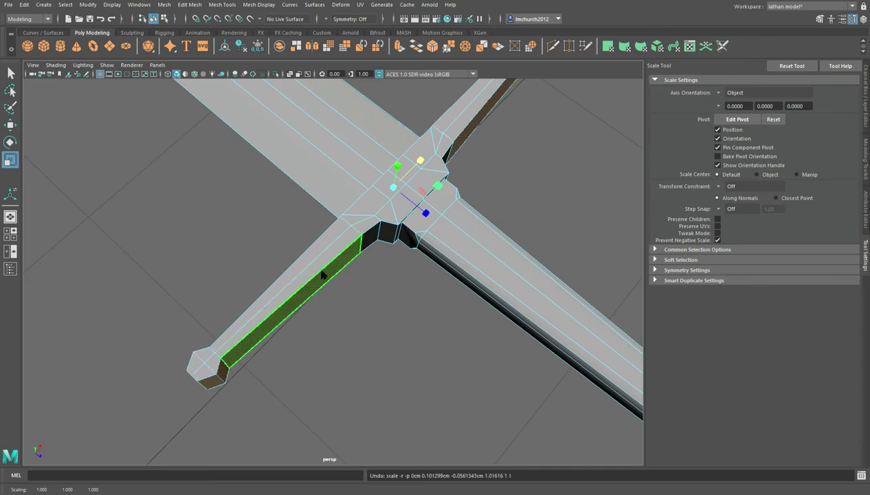
{"action": "left_click_drag", "start_coordinate": [326, 247], "coordinate": [393, 177], "text": "alt"}
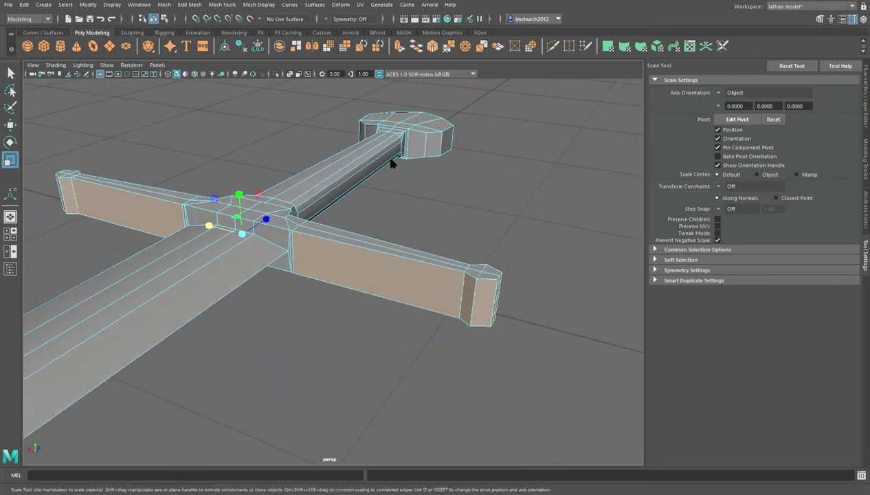
{"action": "key", "text": "ctrl+z"}
- Clear the current selection and select the faces of the small knobs at both ends of the crossguard
{"action": "left_click", "coordinate": [306, 229]}
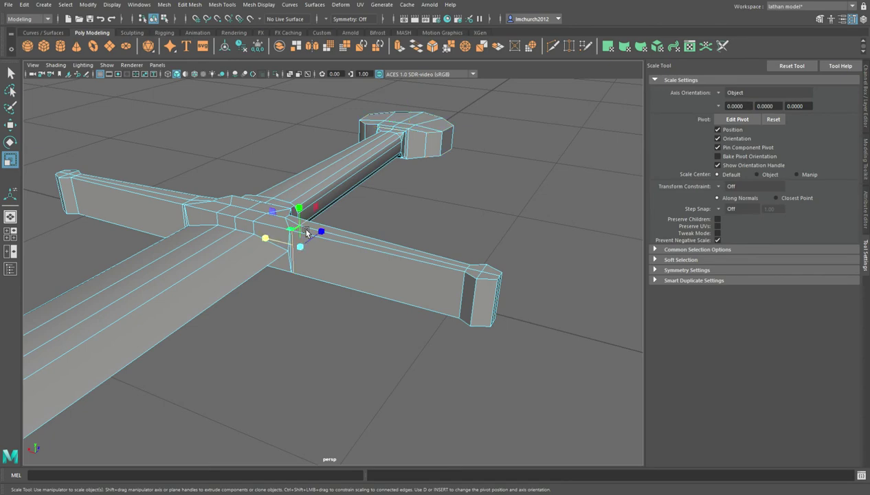
{"action": "left_click_drag", "start_coordinate": [221, 229], "coordinate": [431, 174]}
{"action": "left_click_drag", "start_coordinate": [377, 186], "coordinate": [422, 245]}
{"action": "left_click_drag", "start_coordinate": [338, 396], "coordinate": [337, 395]}
{"action": "mouse_move", "coordinate": [480, 218]}
{"action": "left_mouse_down", "text": "alt"}
{"action": "mouse_move", "coordinate": [318, 205]}
{"action": "mouse_move", "coordinate": [524, 304]}
{"action": "mouse_move", "coordinate": [484, 231]}
{"action": "left_mouse_up", "text": "alt"}
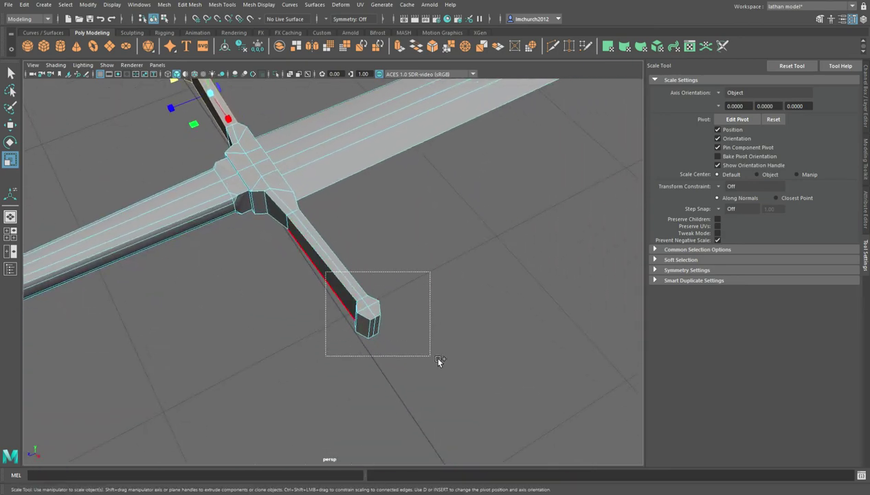
{"action": "left_click_drag", "start_coordinate": [438, 360], "coordinate": [439, 360]}
{"action": "left_click_drag", "start_coordinate": [385, 289], "coordinate": [358, 220], "text": "alt"}
{"action": "left_click_drag", "start_coordinate": [358, 220], "coordinate": [382, 313]}
{"action": "left_click_drag", "start_coordinate": [114, 375], "coordinate": [115, 375]}
- Scale the selected crossguard end knobs down vertically in Y, then clear the selection
{"action": "left_click_drag", "start_coordinate": [550, 313], "coordinate": [339, 252], "text": "alt"}
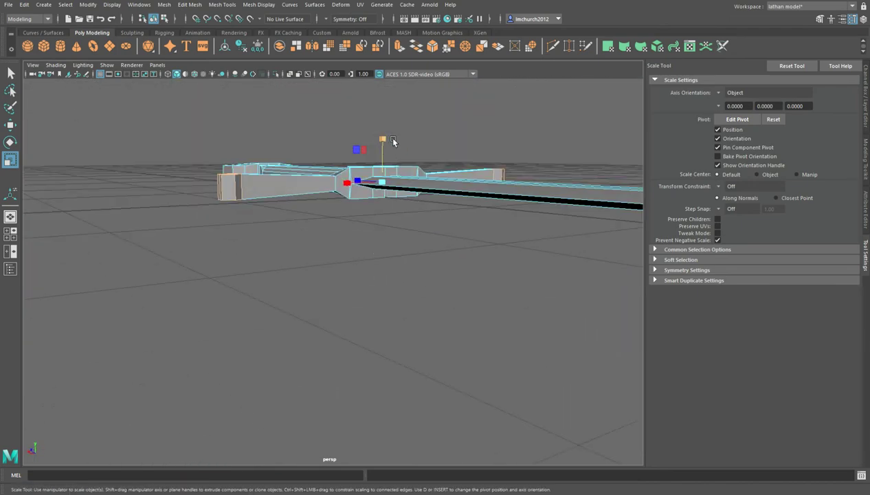
{"action": "left_click_drag", "start_coordinate": [393, 141], "coordinate": [392, 168]}
{"action": "left_click_drag", "start_coordinate": [392, 169], "coordinate": [537, 287], "text": "alt"}
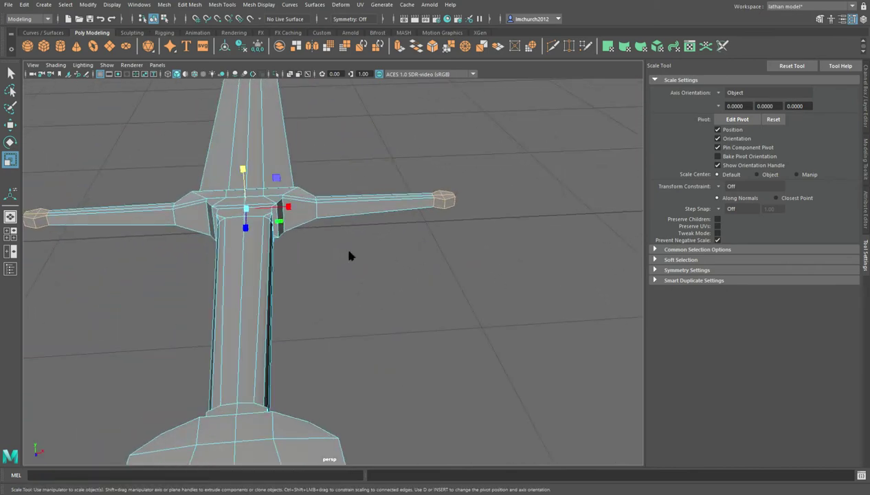
{"action": "left_click", "coordinate": [417, 151]}
- Examine the whole sword from above, including the pommel, grip, crossguard and blade
{"action": "left_click_drag", "start_coordinate": [417, 151], "coordinate": [364, 251], "text": "alt"}
{"action": "scroll", "coordinate": [337, 165], "scroll_direction": "down", "scroll_amount": 6}
{"action": "scroll", "coordinate": [342, 162], "scroll_direction": "up", "scroll_amount": 6}
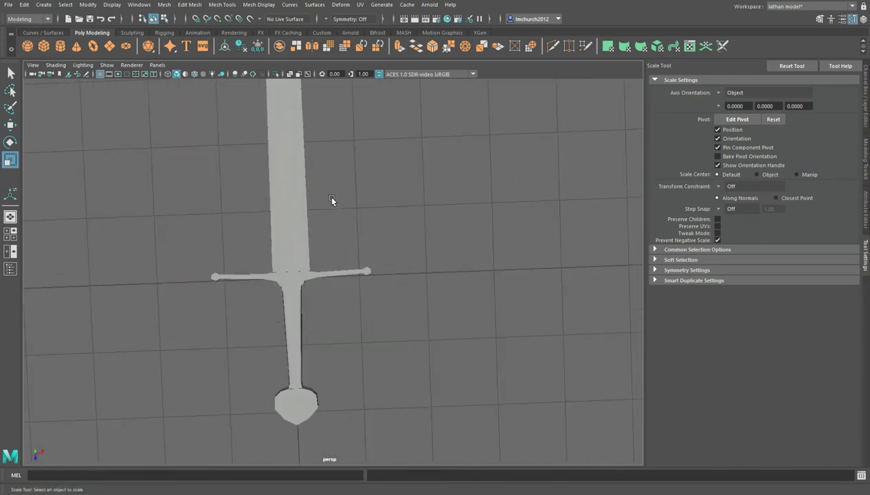
{"action": "scroll", "coordinate": [331, 199], "scroll_direction": "down", "scroll_amount": 3}
{"action": "left_click", "coordinate": [308, 314]}
{"action": "scroll", "coordinate": [337, 324], "scroll_direction": "up", "scroll_amount": 5}
{"action": "middle_click_drag", "start_coordinate": [355, 334], "coordinate": [362, 285], "text": "alt"}
{"action": "scroll", "coordinate": [362, 284], "scroll_direction": "up", "scroll_amount": 4}
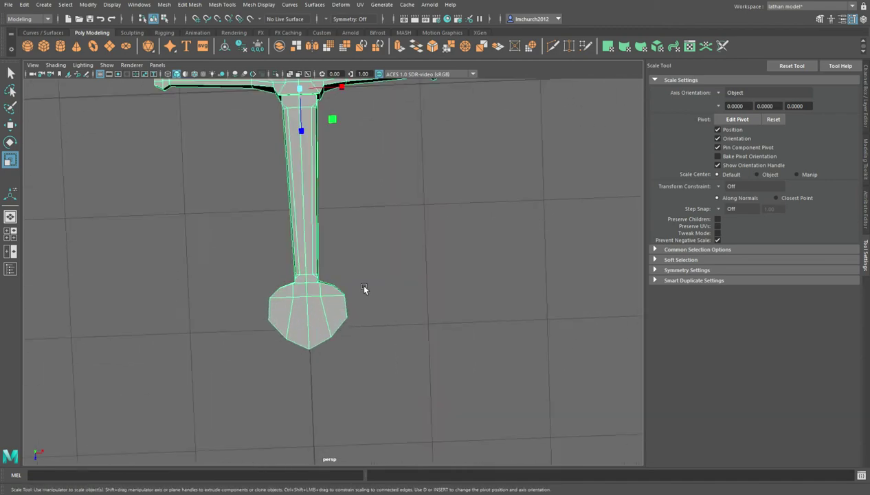
{"action": "scroll", "coordinate": [359, 148], "scroll_direction": "down", "scroll_amount": 2}
{"action": "middle_click_drag", "start_coordinate": [359, 147], "coordinate": [374, 394], "text": "alt"}
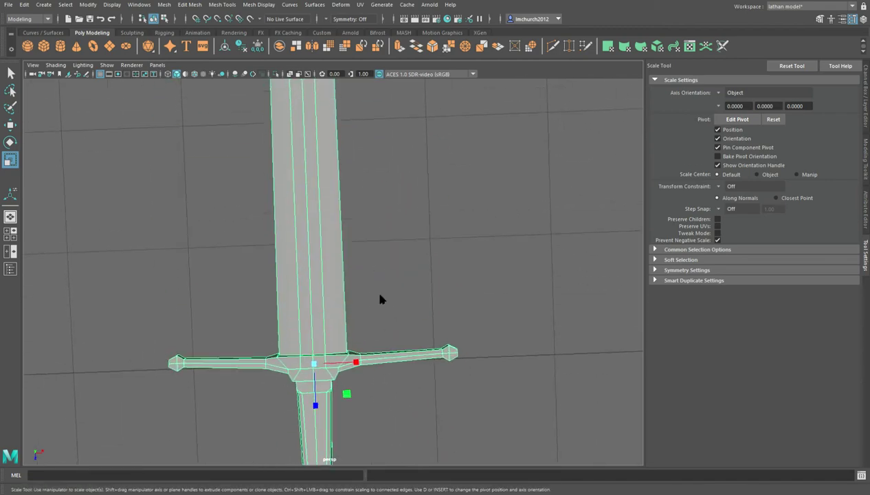
{"action": "scroll", "coordinate": [379, 239], "scroll_direction": "down", "scroll_amount": 4}
{"action": "left_click_drag", "start_coordinate": [381, 235], "coordinate": [336, 200], "text": "alt"}
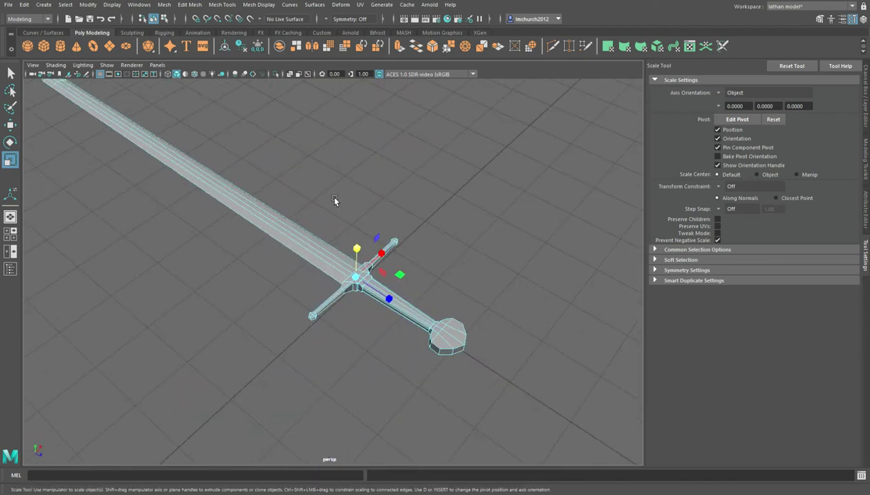
- Select all faces of the sword and subdivide them with Add Divisions
{"action": "left_click", "coordinate": [305, 229]}
{"action": "left_click", "coordinate": [866, 211]}
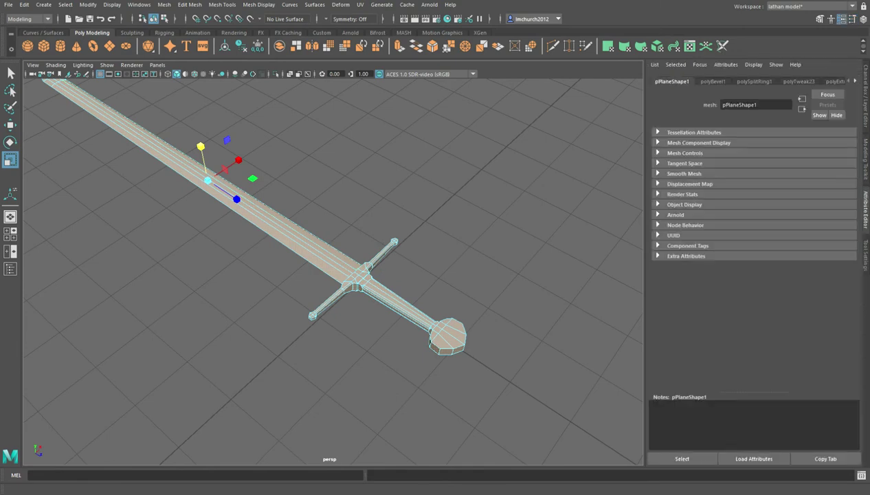
{"action": "left_click", "coordinate": [866, 157]}
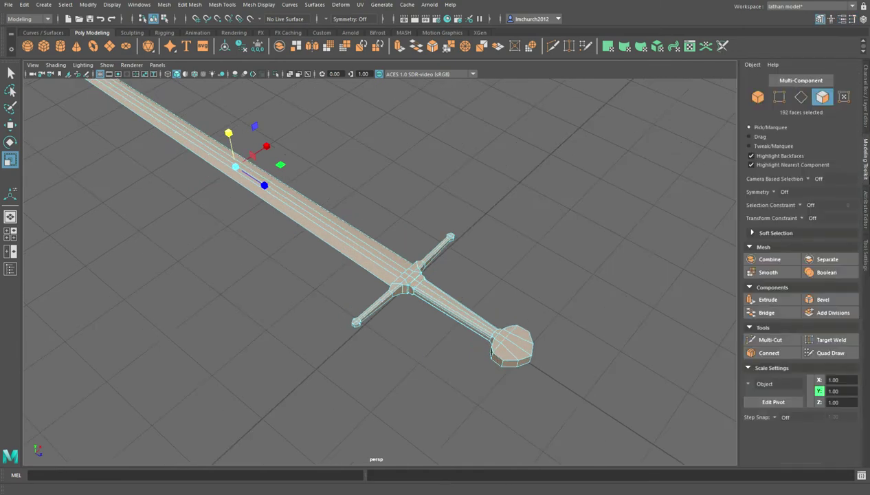
{"action": "left_click", "coordinate": [833, 313]}
{"action": "left_click", "coordinate": [353, 186]}
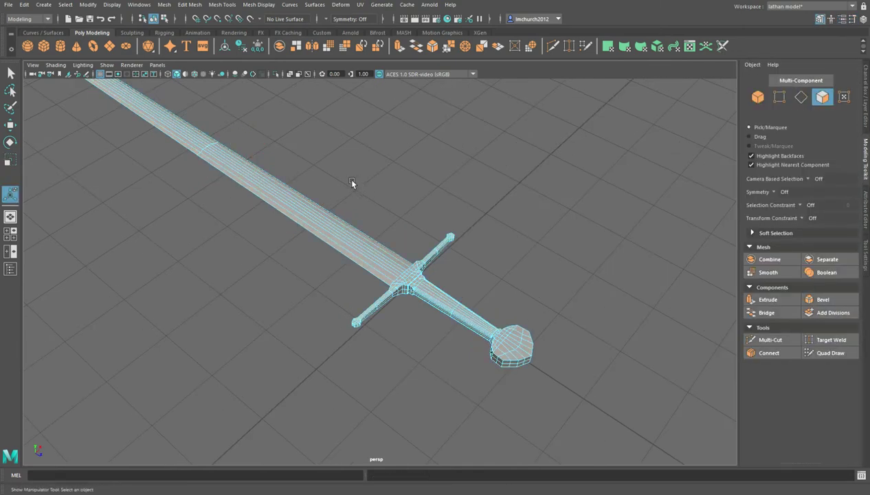
- Save the scene as crusader sword.mb
{"action": "left_click", "coordinate": [8, 5]}
{"action": "left_click", "coordinate": [53, 51]}
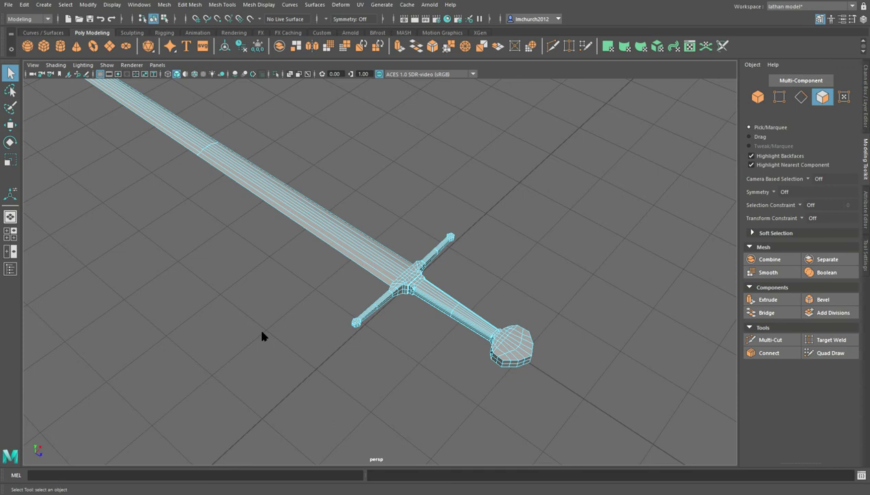
{"action": "key", "text": "ctrl+s"}
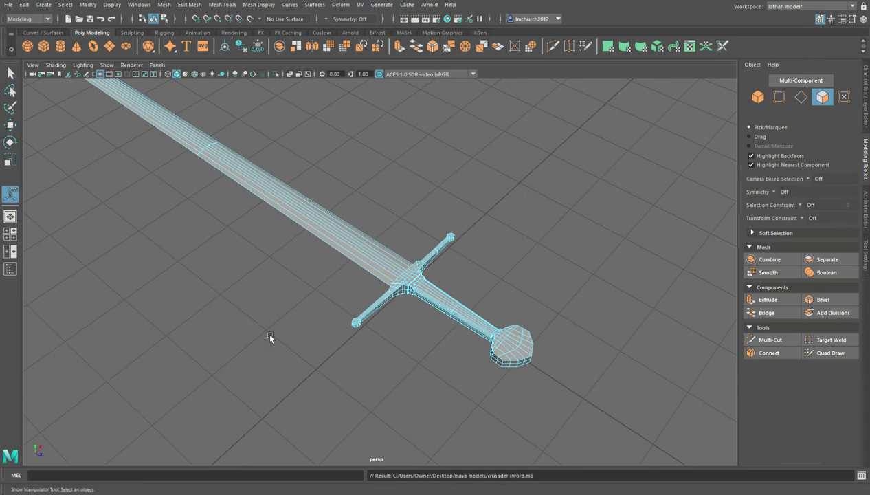
- Examine the subdivided blade in the top view, focusing on the mesh rows near the tip
{"action": "scroll", "coordinate": [516, 334], "scroll_direction": "up", "scroll_amount": 3}
{"action": "scroll", "coordinate": [412, 199], "scroll_direction": "down", "scroll_amount": 3}
{"action": "middle_click_drag", "start_coordinate": [377, 170], "coordinate": [358, 261], "text": "alt"}
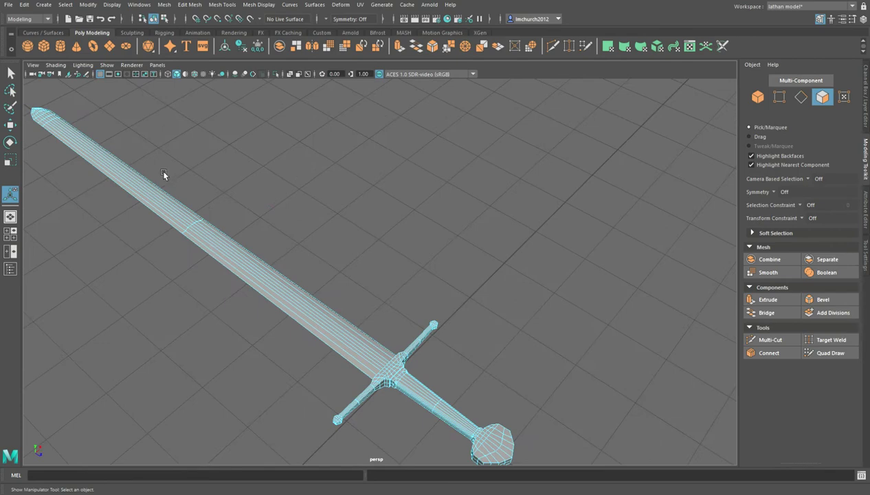
{"action": "key", "text": "space"}
{"action": "key", "text": "space"}
{"action": "scroll", "coordinate": [241, 175], "scroll_direction": "up", "scroll_amount": 3}
{"action": "middle_click_drag", "start_coordinate": [258, 176], "coordinate": [255, 450], "text": "alt"}
{"action": "scroll", "coordinate": [274, 228], "scroll_direction": "down", "scroll_amount": 10}
{"action": "scroll", "coordinate": [308, 415], "scroll_direction": "up", "scroll_amount": 4}
{"action": "middle_click_drag", "start_coordinate": [311, 418], "coordinate": [421, 209], "text": "alt"}
{"action": "scroll", "coordinate": [456, 154], "scroll_direction": "up", "scroll_amount": 4}
{"action": "left_click_drag", "start_coordinate": [453, 117], "coordinate": [388, 229], "text": "alt"}
{"action": "scroll", "coordinate": [390, 213], "scroll_direction": "up", "scroll_amount": 5}
{"action": "middle_click_drag", "start_coordinate": [394, 137], "coordinate": [421, 258], "text": "alt"}
{"action": "scroll", "coordinate": [422, 259], "scroll_direction": "up", "scroll_amount": 5}
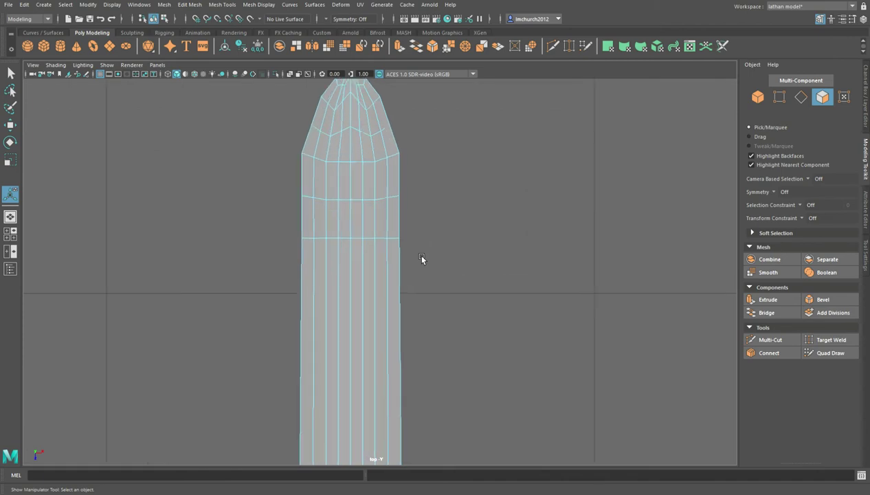
{"action": "scroll", "coordinate": [411, 252], "scroll_direction": "up", "scroll_amount": 2}
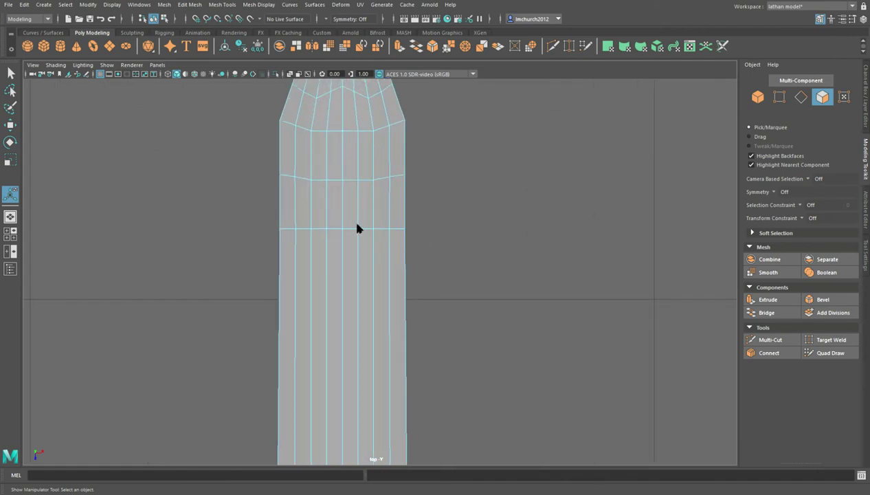
- Try to move the single centre vertex near the blade tip in vertex mode and undo the attempt
{"action": "key", "text": "F9"}
{"action": "left_click", "coordinate": [331, 231]}
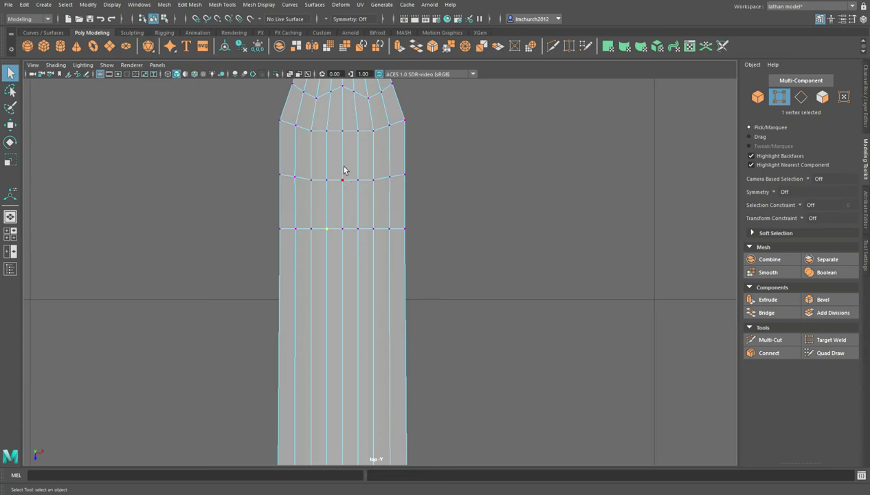
{"action": "left_click", "coordinate": [344, 193], "text": "shift"}
{"action": "key", "text": "w"}
{"action": "left_click_drag", "start_coordinate": [351, 223], "coordinate": [353, 215]}
{"action": "key", "text": "ctrl+z"}
- Select the centre vertices on both sides of the blade in the row below the tip and move them toward the tip
{"action": "key", "text": "q"}
{"action": "left_click_drag", "start_coordinate": [339, 177], "coordinate": [348, 189]}
{"action": "key", "text": "w"}
{"action": "left_click_drag", "start_coordinate": [352, 235], "coordinate": [355, 216]}
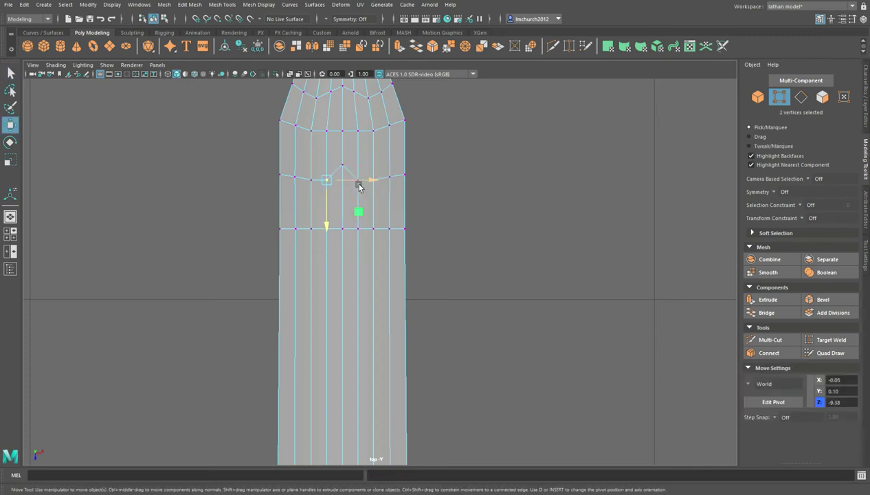
- Narrow the four vertices flanking the raised centre vertices in X and move them toward the tip to Z -9.41
{"action": "key", "text": "q"}
{"action": "key", "text": "r"}
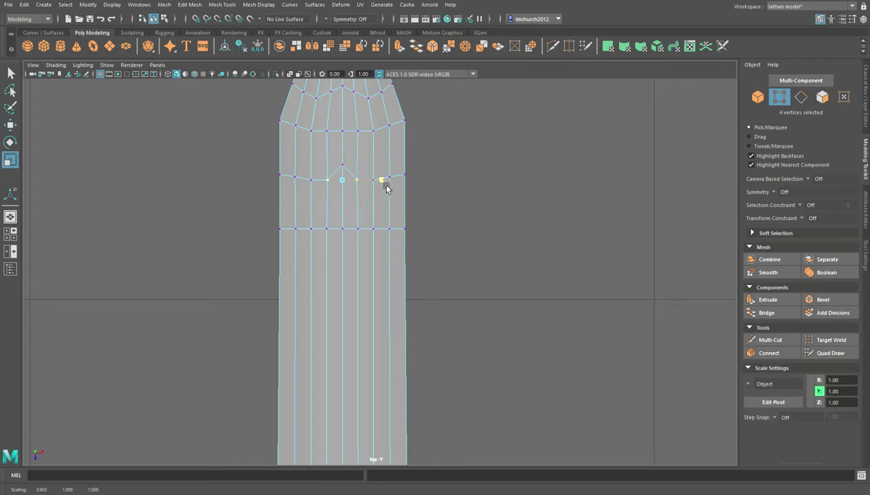
{"action": "key", "text": "w"}
{"action": "left_click_drag", "start_coordinate": [350, 220], "coordinate": [352, 212]}
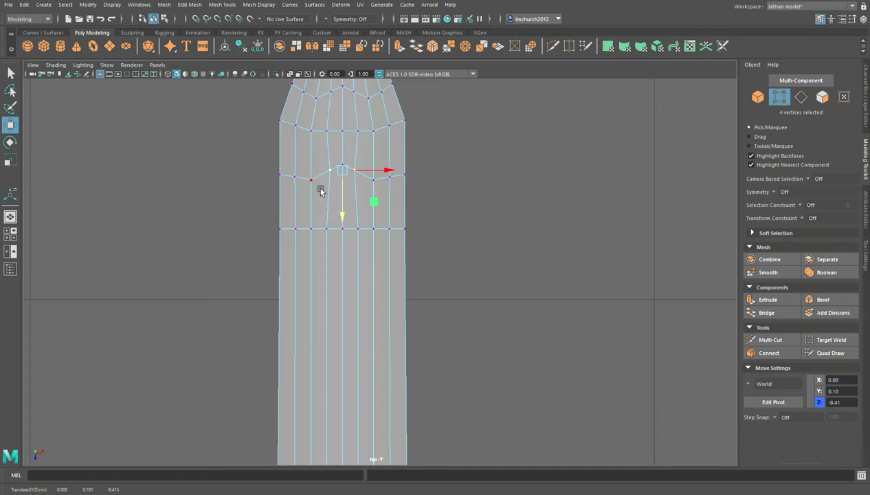
- Select the faces of the central strips on both sides of the blade, from below the tip to the crossguard
{"action": "key", "text": "F11"}
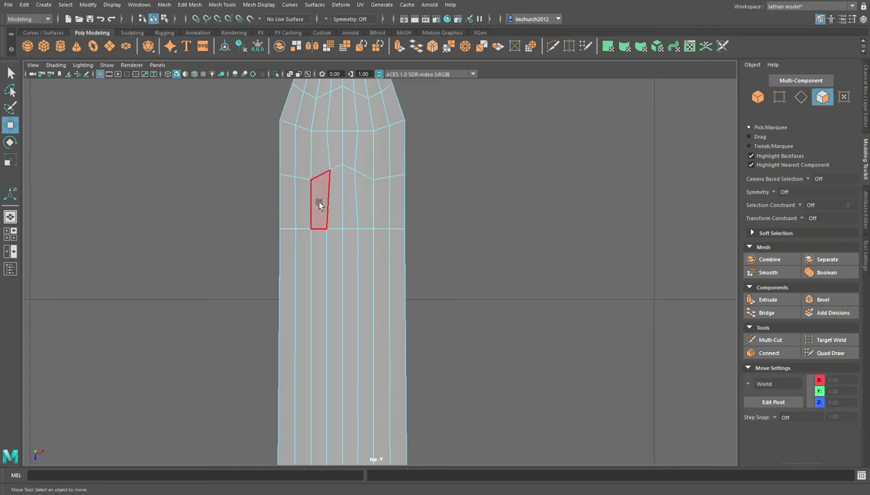
{"action": "left_click_drag", "start_coordinate": [338, 209], "coordinate": [353, 259]}
{"action": "scroll", "coordinate": [419, 384], "scroll_direction": "down", "scroll_amount": 10}
{"action": "middle_click_drag", "start_coordinate": [431, 405], "coordinate": [380, 181], "text": "alt"}
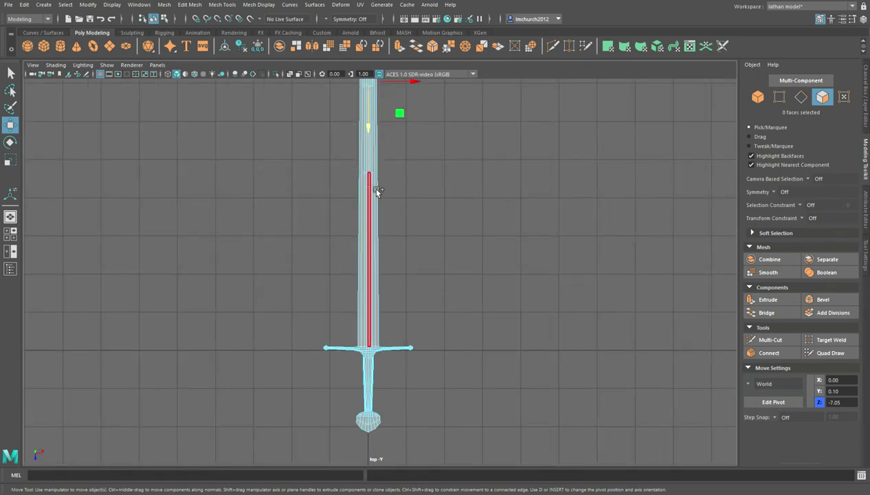
{"action": "left_click_drag", "start_coordinate": [375, 192], "coordinate": [380, 199], "text": "shift"}
{"action": "scroll", "coordinate": [418, 189], "scroll_direction": "up", "scroll_amount": 6}
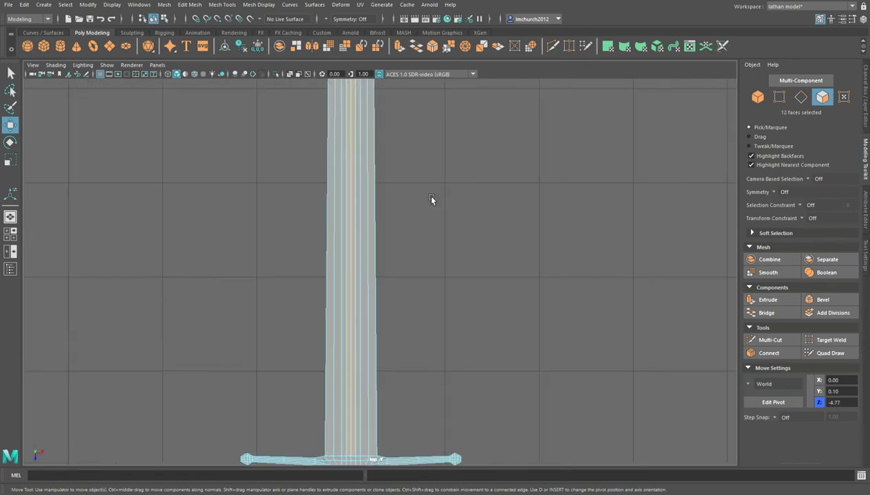
{"action": "key", "text": "space"}
{"action": "key", "text": "space"}
{"action": "left_click_drag", "start_coordinate": [572, 170], "coordinate": [547, 283], "text": "alt"}
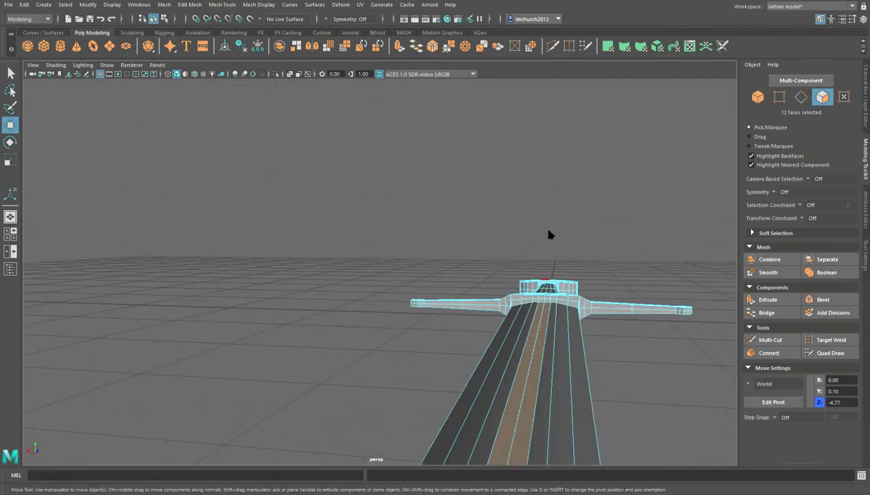
- Select the blade's centre-line edges on both sides, from the crossguard to the raised vertices near the tip
{"action": "key", "text": "F10"}
{"action": "left_click", "coordinate": [544, 324]}
{"action": "scroll", "coordinate": [545, 330], "scroll_direction": "down", "scroll_amount": 3}
{"action": "key", "text": "space"}
{"action": "key", "text": "space"}
{"action": "scroll", "coordinate": [333, 262], "scroll_direction": "up", "scroll_amount": 2}
{"action": "key", "text": "q"}
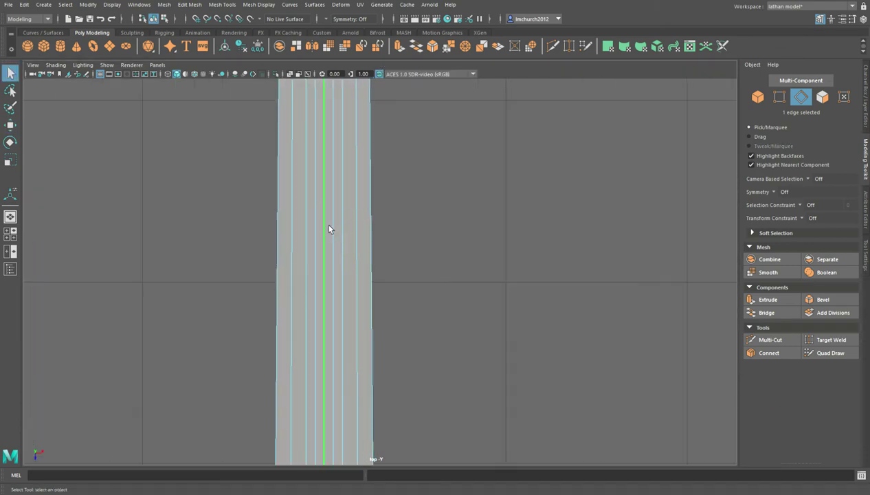
{"action": "left_click_drag", "start_coordinate": [334, 227], "coordinate": [333, 227]}
{"action": "middle_click_drag", "start_coordinate": [355, 211], "coordinate": [355, 273], "text": "alt"}
{"action": "left_click_drag", "start_coordinate": [321, 258], "coordinate": [329, 257], "text": "shift"}
{"action": "middle_click_drag", "start_coordinate": [355, 232], "coordinate": [375, 412], "text": "alt"}
{"action": "mouse_move", "coordinate": [399, 237]}
{"action": "middle_mouse_down", "text": "alt"}
{"action": "mouse_move", "coordinate": [399, 347]}
{"action": "mouse_move", "coordinate": [413, 412]}
{"action": "middle_mouse_up", "text": "alt"}
{"action": "middle_click_drag", "start_coordinate": [431, 179], "coordinate": [405, 461], "text": "alt"}
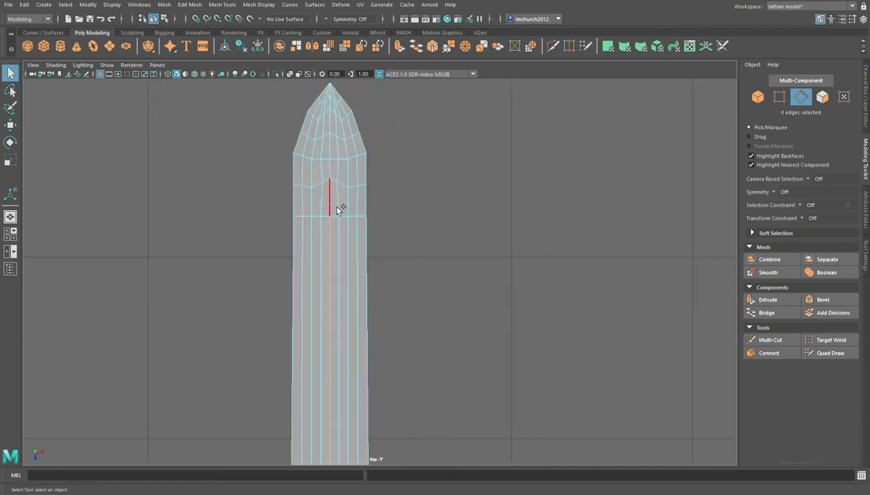
- Scale the selected centre-line edges of the blade vertically in Y in the perspective view
{"action": "key", "text": "space"}
{"action": "key", "text": "space"}
{"action": "key", "text": "r"}
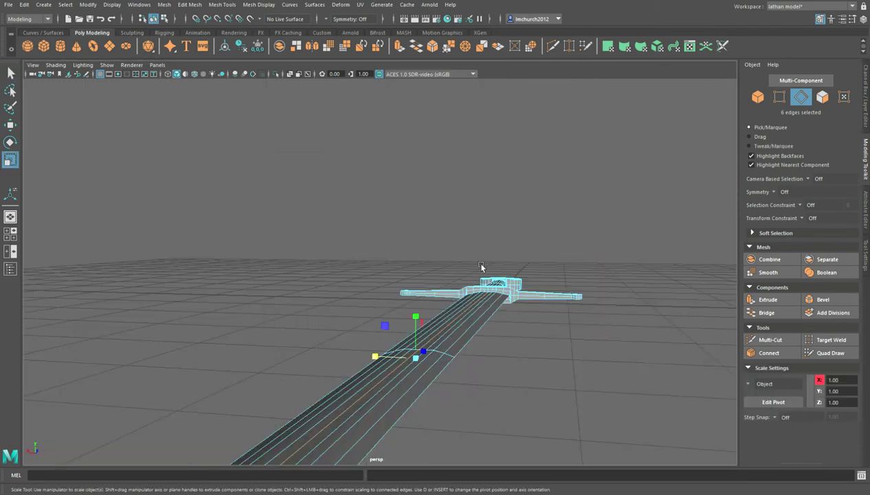
{"action": "left_click_drag", "start_coordinate": [419, 329], "coordinate": [487, 333]}
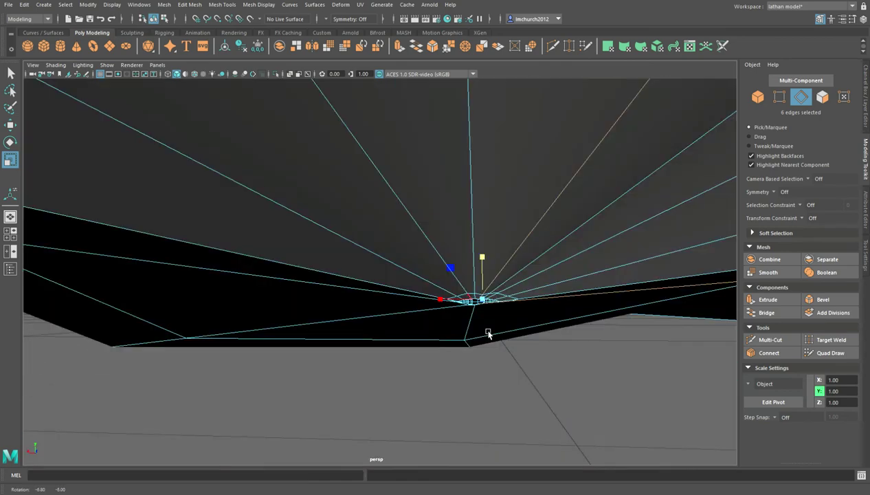
{"action": "scroll", "coordinate": [493, 322], "scroll_direction": "up", "scroll_amount": 3}
{"action": "middle_click_drag", "start_coordinate": [508, 319], "coordinate": [469, 306], "text": "alt"}
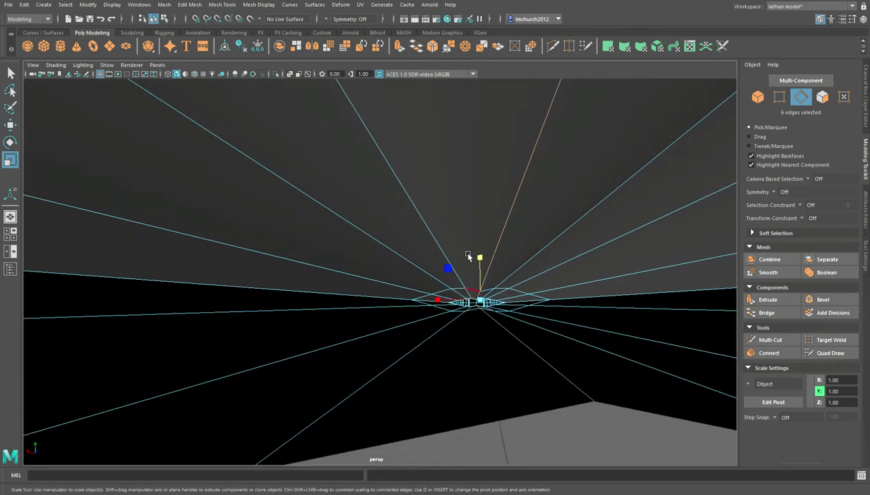
- Select the two edge lines flanking the blade's centre line along the full length of the blade in the top view
{"action": "left_click_drag", "start_coordinate": [564, 226], "coordinate": [341, 223], "text": "alt"}
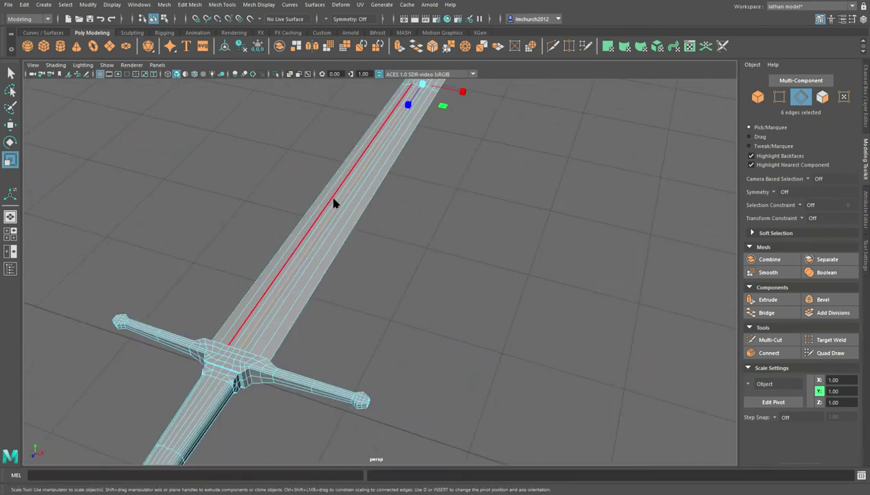
{"action": "key", "text": "space"}
{"action": "key", "text": "space"}
{"action": "scroll", "coordinate": [277, 188], "scroll_direction": "up", "scroll_amount": 2}
{"action": "left_click", "coordinate": [313, 187]}
{"action": "key", "text": "q"}
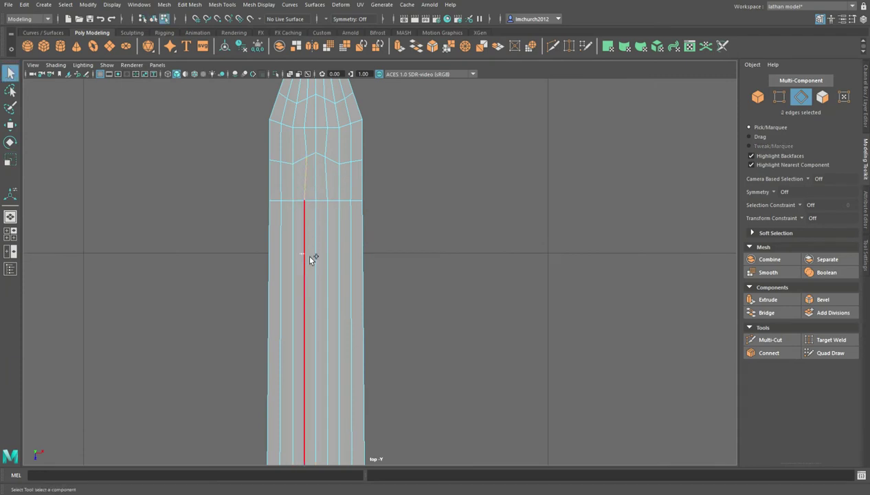
{"action": "left_click", "coordinate": [309, 256], "text": "shift"}
{"action": "left_click", "coordinate": [327, 238], "text": "shift"}
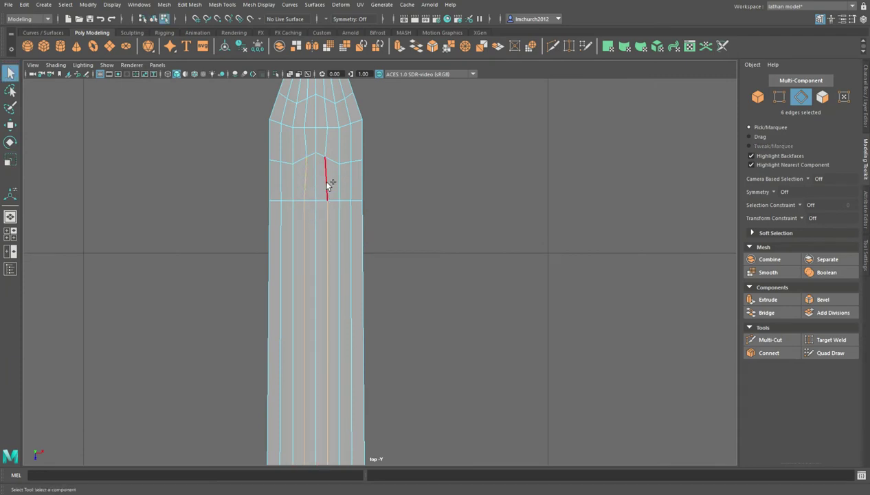
{"action": "middle_click_drag", "start_coordinate": [359, 357], "coordinate": [369, 170], "text": "alt"}
{"action": "mouse_move", "coordinate": [368, 381]}
{"action": "middle_mouse_down", "text": "alt"}
{"action": "mouse_move", "coordinate": [362, 169]}
{"action": "mouse_move", "coordinate": [374, 141]}
{"action": "middle_mouse_up", "text": "alt"}
{"action": "middle_click_drag", "start_coordinate": [372, 403], "coordinate": [380, 167], "text": "alt"}
{"action": "middle_click_drag", "start_coordinate": [386, 433], "coordinate": [372, 360], "text": "alt"}
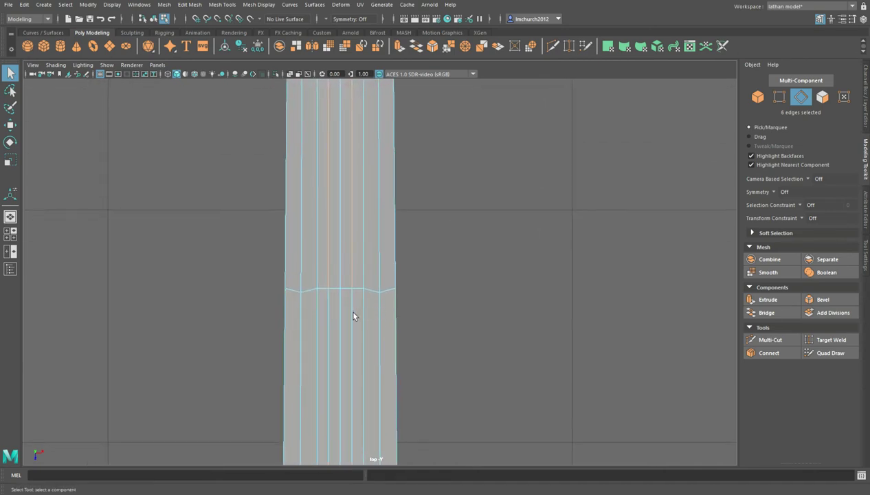
{"action": "left_click_drag", "start_coordinate": [341, 317], "coordinate": [366, 320], "text": "shift"}
{"action": "middle_click_drag", "start_coordinate": [404, 381], "coordinate": [421, 141], "text": "alt"}
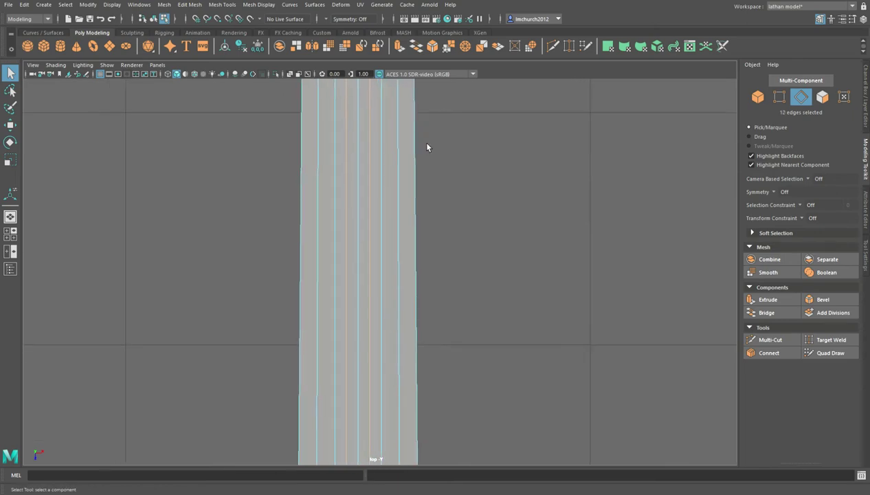
- Scale the selected blade edges down slightly along Y to sink a shallow central groove into the blade
{"action": "key", "text": "space"}
{"action": "key", "text": "space"}
{"action": "left_click_drag", "start_coordinate": [520, 229], "coordinate": [330, 270], "text": "alt"}
{"action": "scroll", "coordinate": [272, 235], "scroll_direction": "up", "scroll_amount": 8}
{"action": "scroll", "coordinate": [259, 240], "scroll_direction": "down", "scroll_amount": 3}
{"action": "right_click_drag", "start_coordinate": [260, 243], "coordinate": [371, 223], "text": "alt"}
{"action": "left_click_drag", "start_coordinate": [245, 245], "coordinate": [280, 244], "text": "alt"}
{"action": "key", "text": "r"}
{"action": "middle_click_drag", "start_coordinate": [249, 236], "coordinate": [248, 243]}
{"action": "left_click_drag", "start_coordinate": [344, 232], "coordinate": [503, 273], "text": "alt"}
- Return the sword to object mode and clear the selection
{"action": "right_click_drag", "start_coordinate": [569, 248], "coordinate": [587, 206]}
{"action": "left_click", "coordinate": [588, 206]}
{"action": "left_click_drag", "start_coordinate": [587, 207], "coordinate": [240, 209], "text": "alt"}
{"action": "scroll", "coordinate": [460, 217], "scroll_direction": "down", "scroll_amount": 3}
{"action": "scroll", "coordinate": [242, 211], "scroll_direction": "down", "scroll_amount": 5}
{"action": "key", "text": "f"}
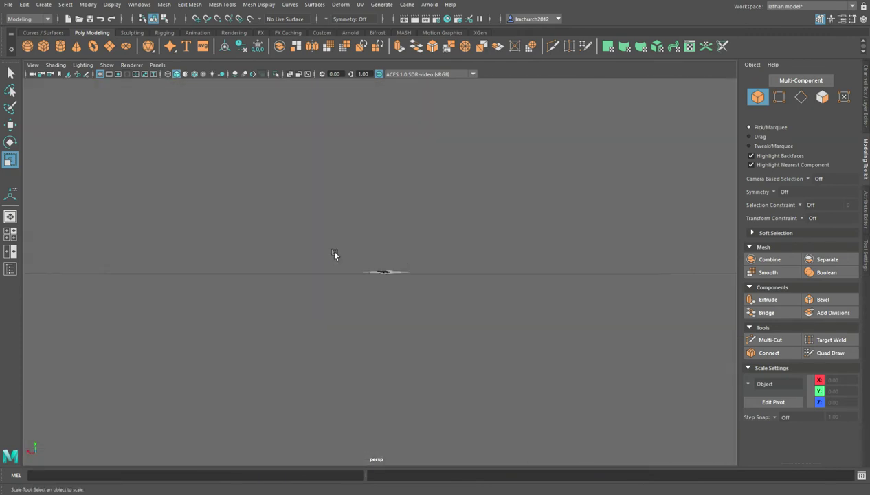
- Flip the front view to the opposite side and examine the blade's cross-section and the guard's thickness in the front and side views
{"action": "key", "text": "space"}
{"action": "scroll", "coordinate": [218, 375], "scroll_direction": "up", "scroll_amount": 6}
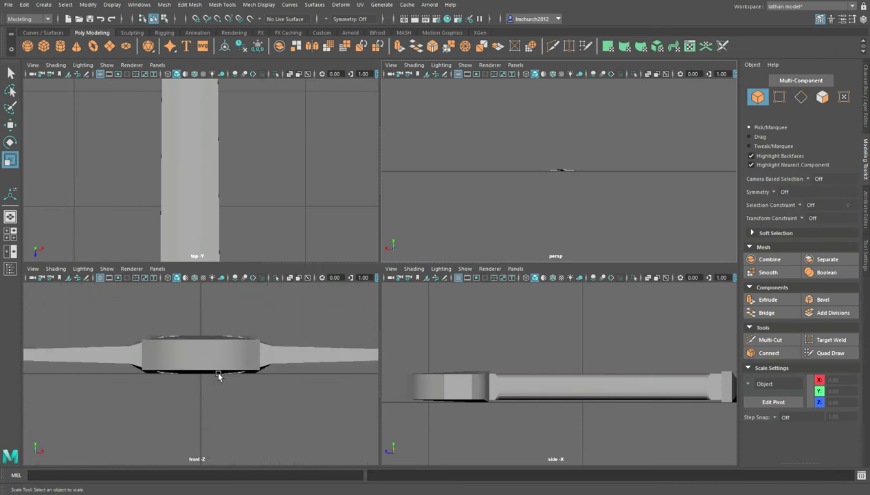
{"action": "scroll", "coordinate": [219, 375], "scroll_direction": "down", "scroll_amount": 3}
{"action": "scroll", "coordinate": [218, 375], "scroll_direction": "up", "scroll_amount": 4}
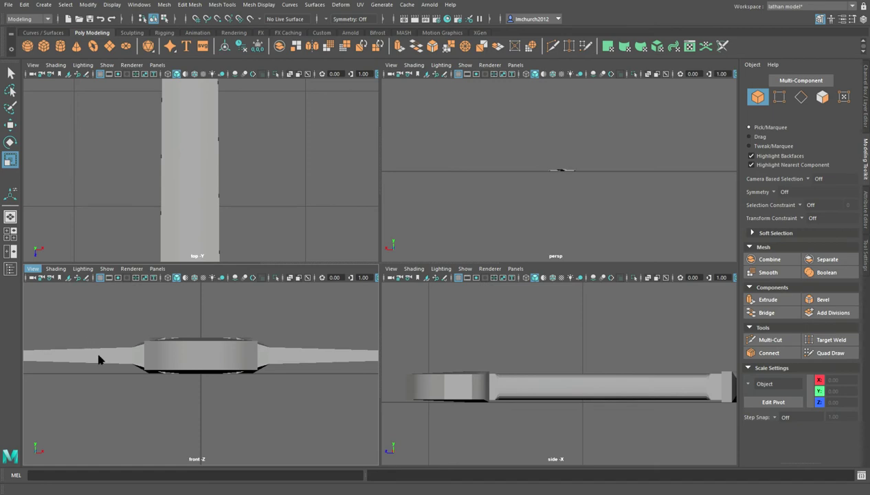
{"action": "left_click", "coordinate": [186, 375]}
{"action": "scroll", "coordinate": [241, 364], "scroll_direction": "up", "scroll_amount": 6}
{"action": "left_click", "coordinate": [240, 317]}
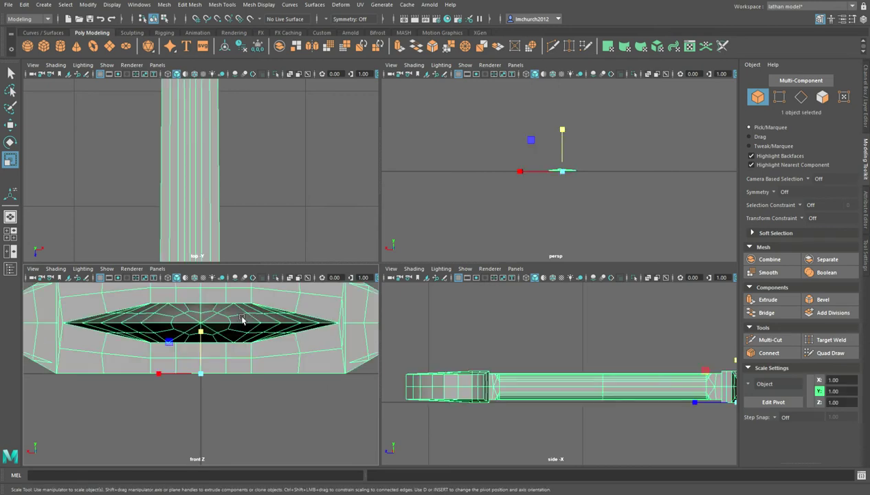
{"action": "scroll", "coordinate": [262, 346], "scroll_direction": "down", "scroll_amount": 5}
{"action": "scroll", "coordinate": [263, 347], "scroll_direction": "up", "scroll_amount": 5}
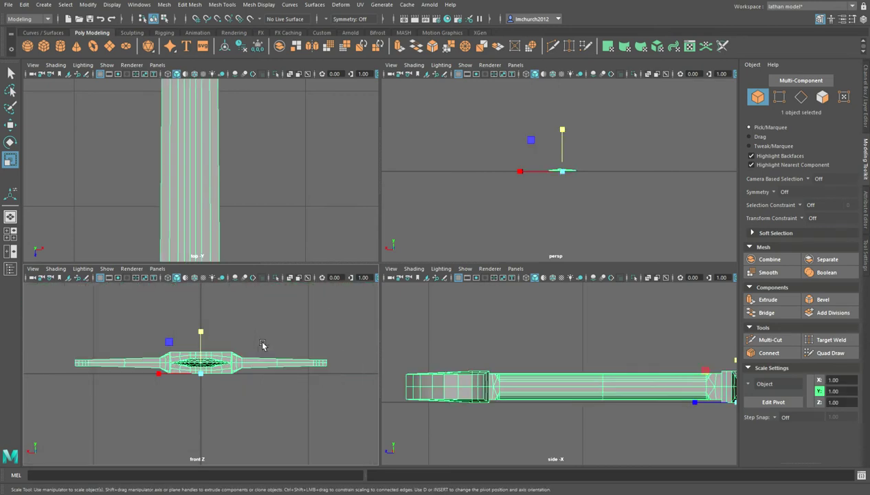
{"action": "scroll", "coordinate": [262, 345], "scroll_direction": "down", "scroll_amount": 5}
{"action": "scroll", "coordinate": [550, 379], "scroll_direction": "down", "scroll_amount": 5}
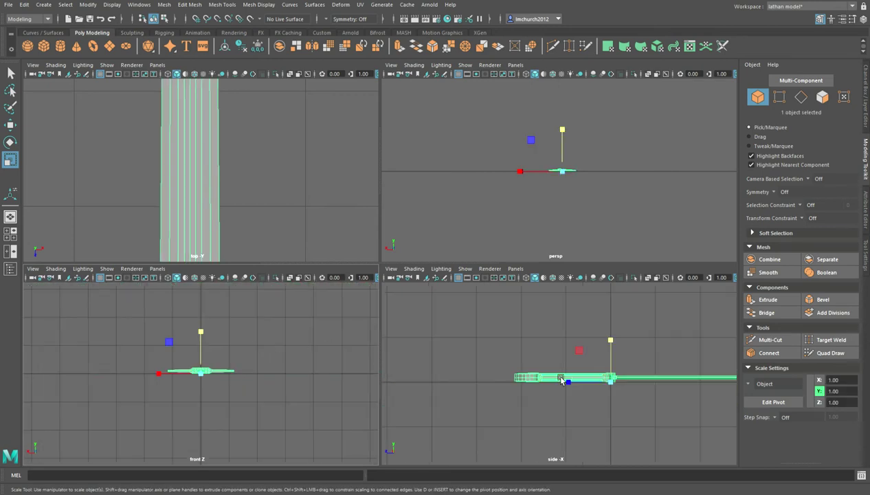
- Examine the grooved blade, crossguard and pommel in the perspective view
{"action": "left_click", "coordinate": [519, 218]}
{"action": "key", "text": "space"}
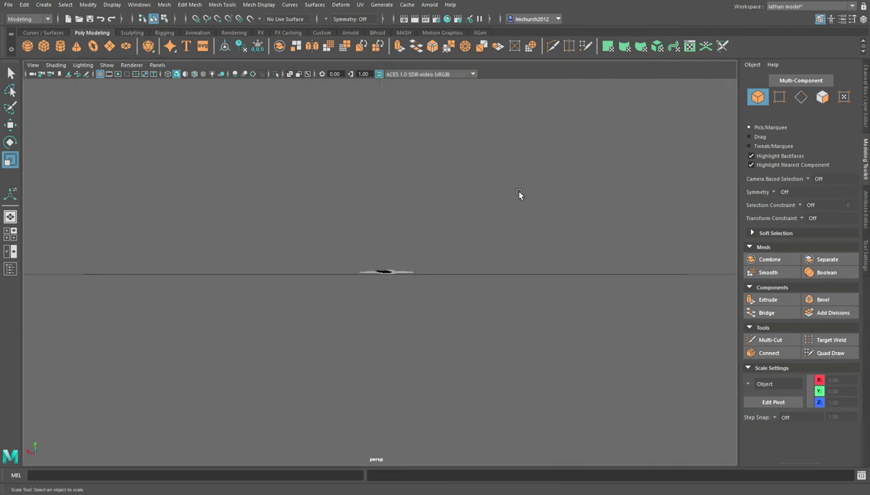
{"action": "left_click_drag", "start_coordinate": [518, 218], "coordinate": [499, 249], "text": "alt"}
{"action": "scroll", "coordinate": [480, 259], "scroll_direction": "up", "scroll_amount": 10}
{"action": "left_click_drag", "start_coordinate": [477, 313], "coordinate": [474, 270], "text": "alt"}
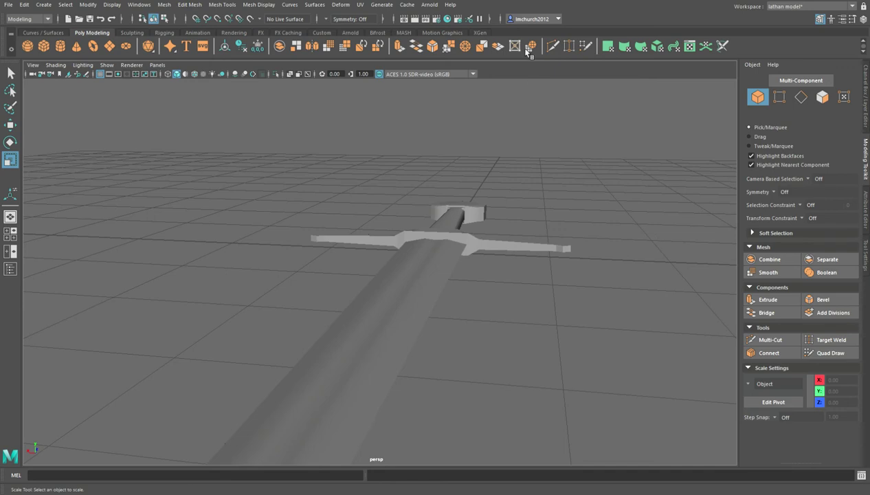
{"action": "left_click_drag", "start_coordinate": [399, 204], "coordinate": [423, 235], "text": "alt"}
{"action": "left_click", "coordinate": [460, 232]}
{"action": "key", "text": "space"}
{"action": "key", "text": "space"}
{"action": "scroll", "coordinate": [213, 213], "scroll_direction": "down", "scroll_amount": 3}
{"action": "key", "text": "space"}
{"action": "key", "text": "space"}
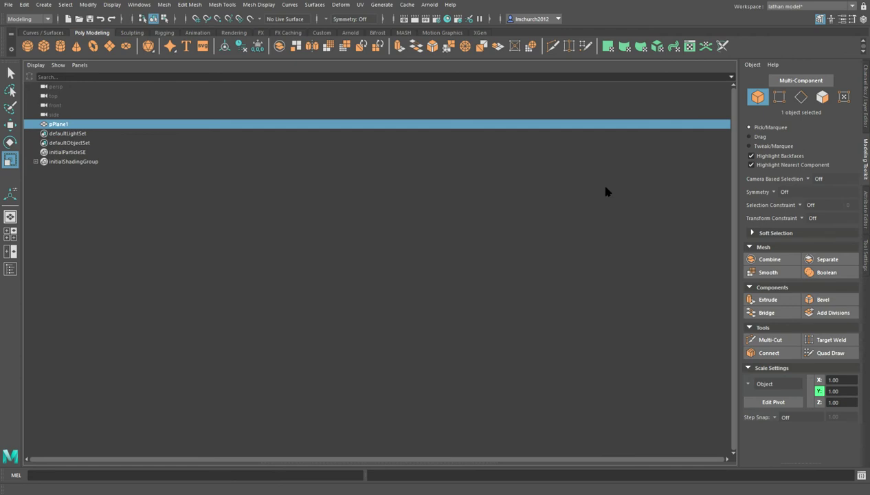
- Try to bring the model viewport back in place of the full-window Outliner by toggling and resizing the panels
{"action": "left_click", "coordinate": [11, 72]}
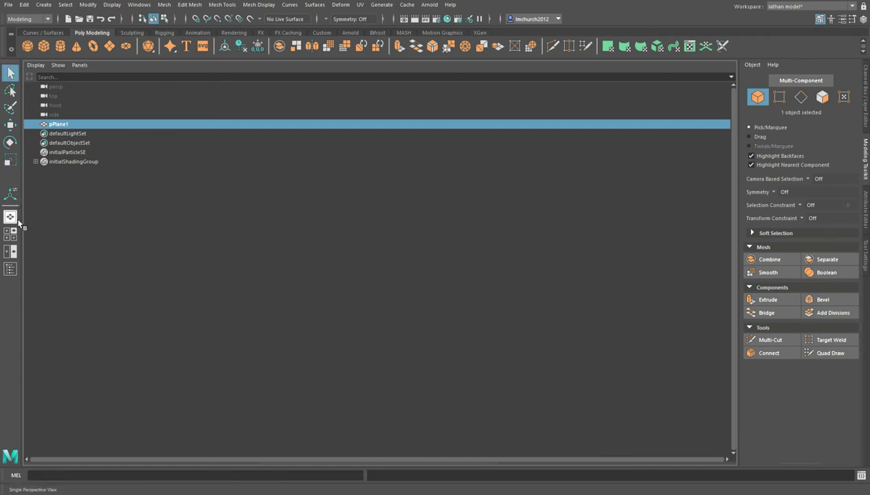
{"action": "left_click", "coordinate": [12, 270]}
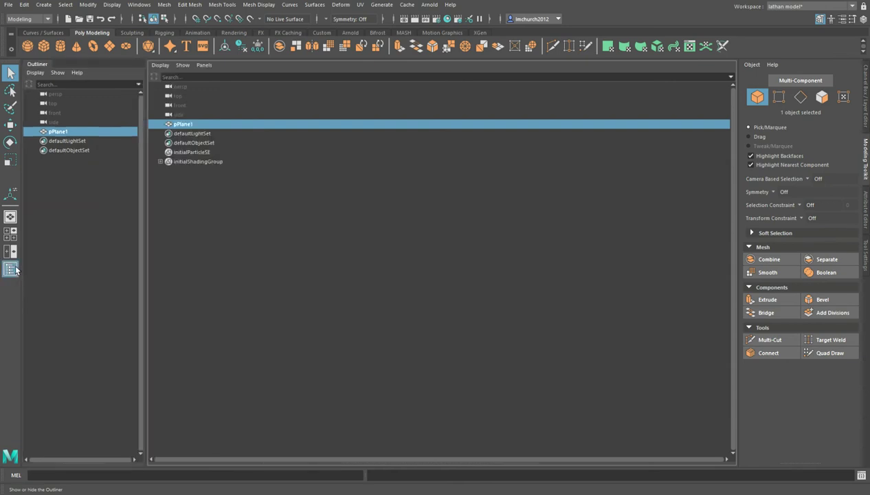
{"action": "left_click", "coordinate": [11, 270]}
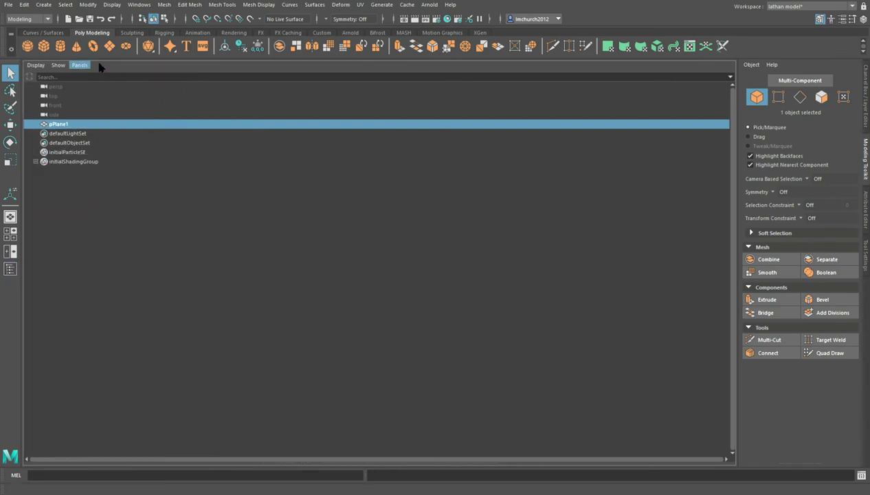
{"action": "left_click", "coordinate": [667, 88]}
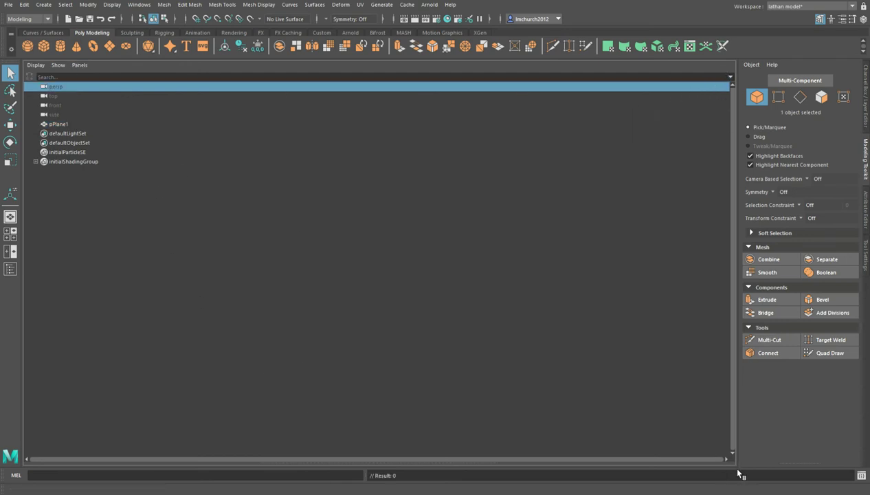
{"action": "left_click_drag", "start_coordinate": [736, 469], "coordinate": [733, 391]}
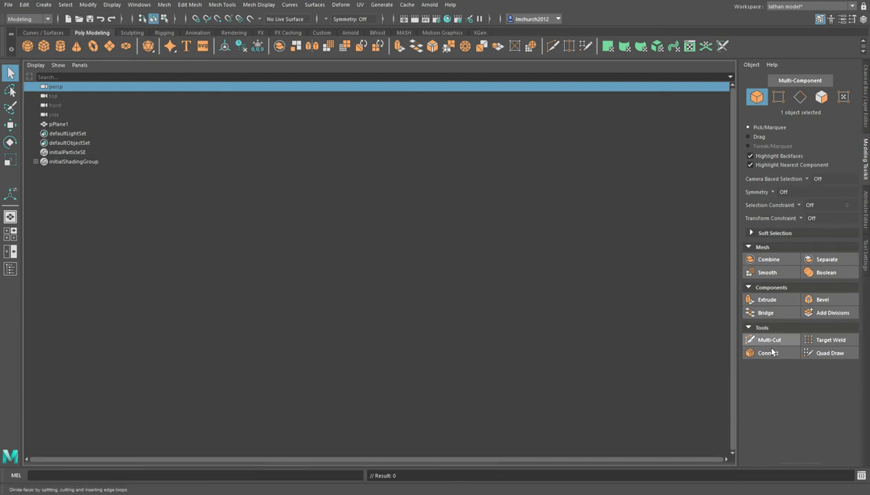
{"action": "left_click_drag", "start_coordinate": [741, 352], "coordinate": [107, 318]}
{"action": "left_click_drag", "start_coordinate": [147, 258], "coordinate": [740, 199]}
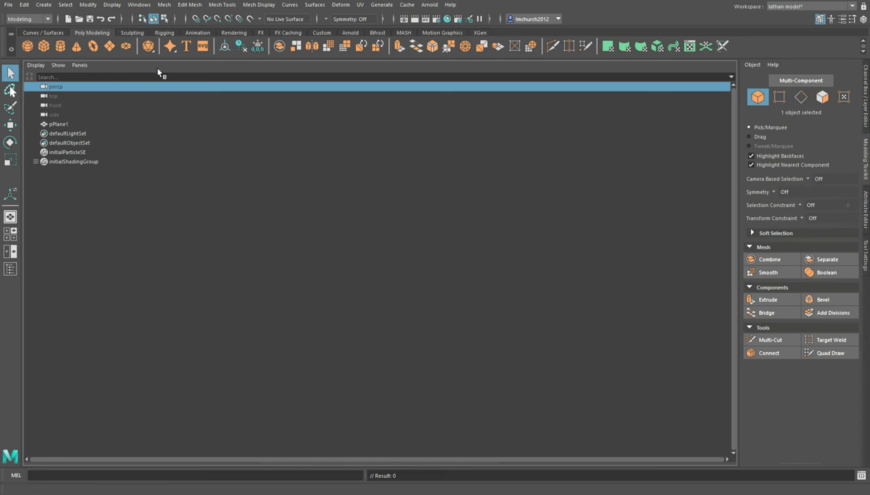
{"action": "double_click", "coordinate": [56, 90]}
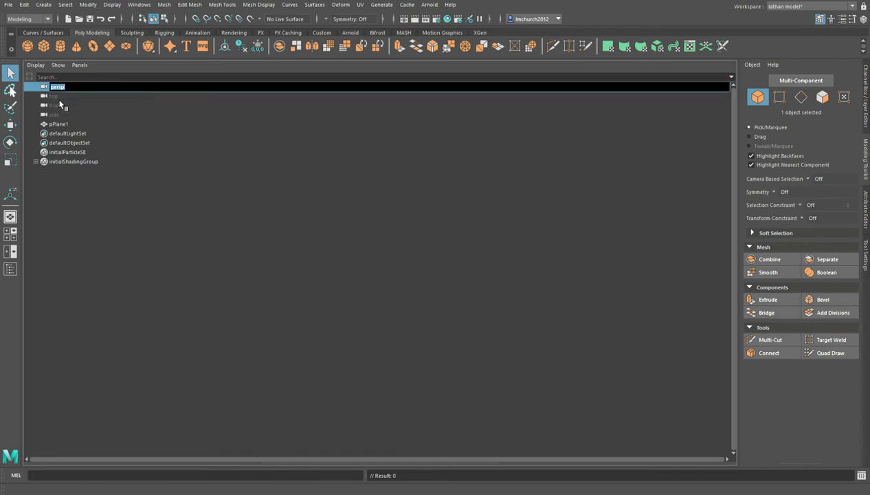
- Restore the four-view layout with the Outliner shown beside it
{"action": "left_click", "coordinate": [15, 234]}
{"action": "left_click", "coordinate": [17, 217]}
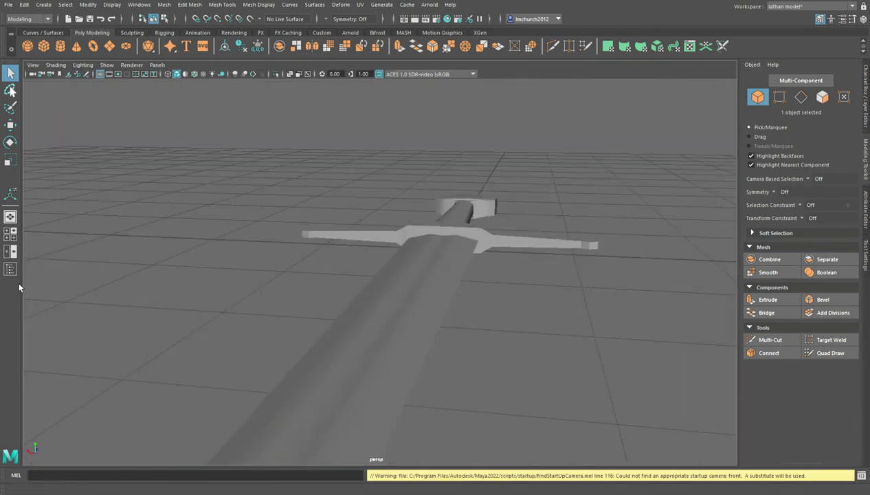
{"action": "left_click", "coordinate": [15, 269]}
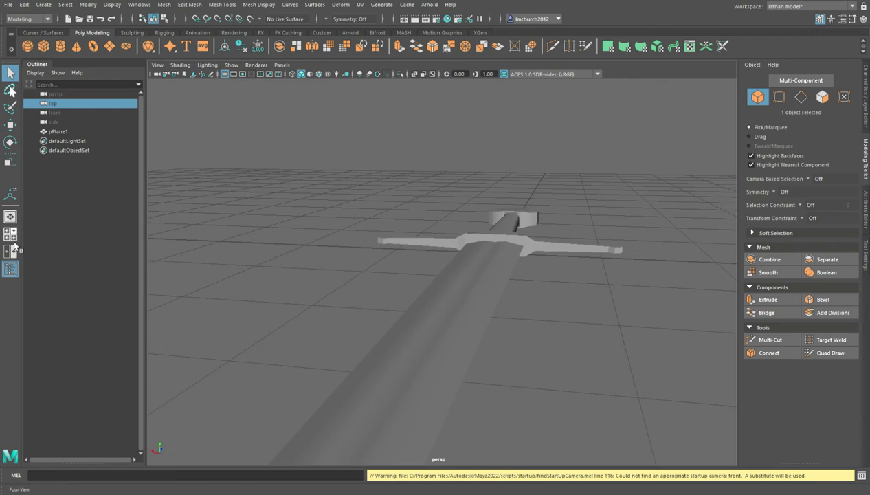
{"action": "left_click", "coordinate": [11, 234]}
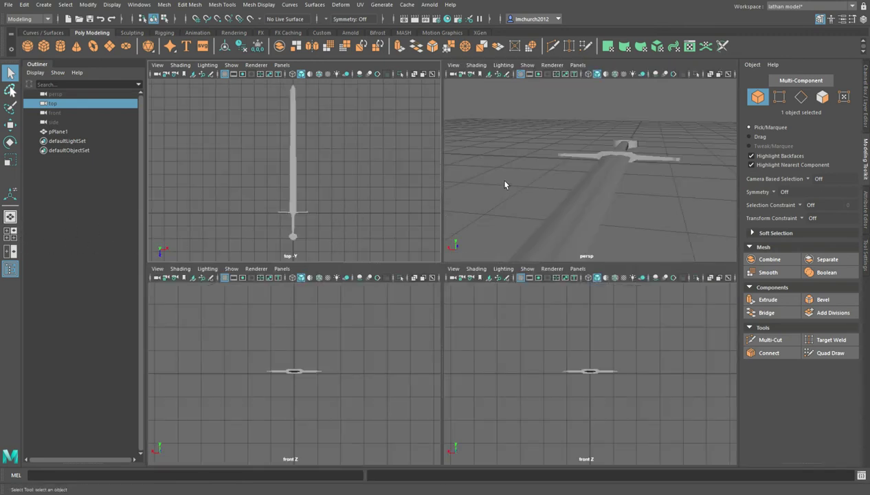
{"action": "left_click_drag", "start_coordinate": [505, 184], "coordinate": [489, 193], "text": "alt"}
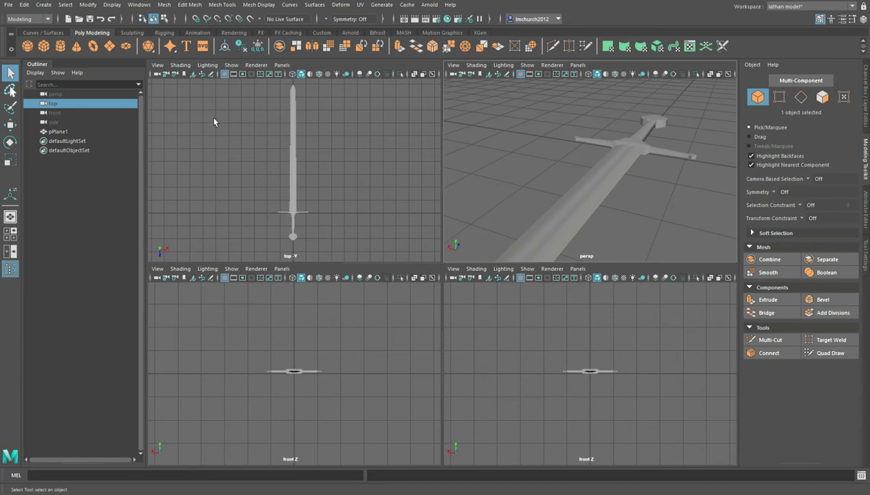
- Save the scene to the file crusader sword.mb in the maya models folder
{"action": "left_click", "coordinate": [9, 6]}
{"action": "key", "text": "space"}
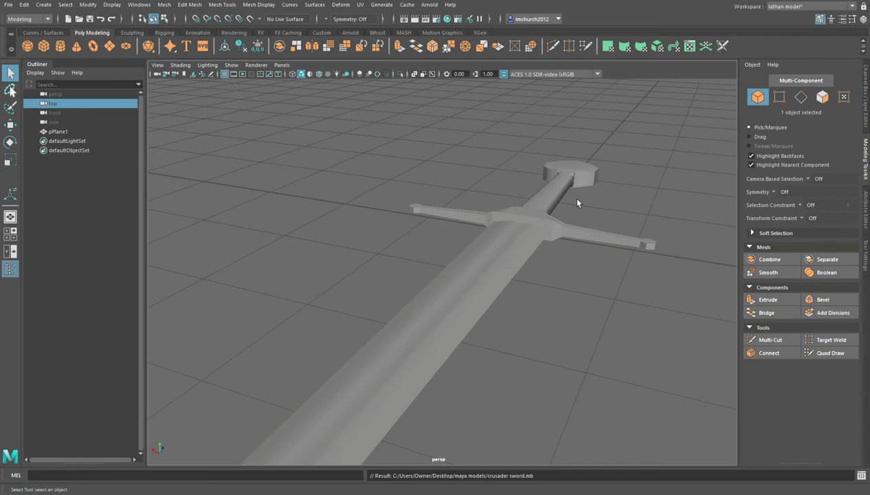
{"action": "left_click_drag", "start_coordinate": [563, 219], "coordinate": [369, 216], "text": "alt"}
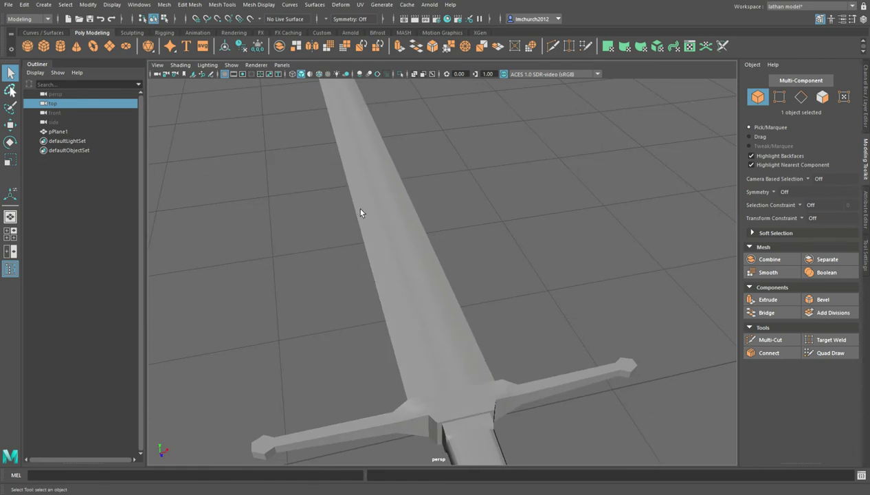
- Hide the Outliner, maximize the top view and select the sword mesh
{"action": "key", "text": "space"}
{"action": "left_click", "coordinate": [10, 268]}
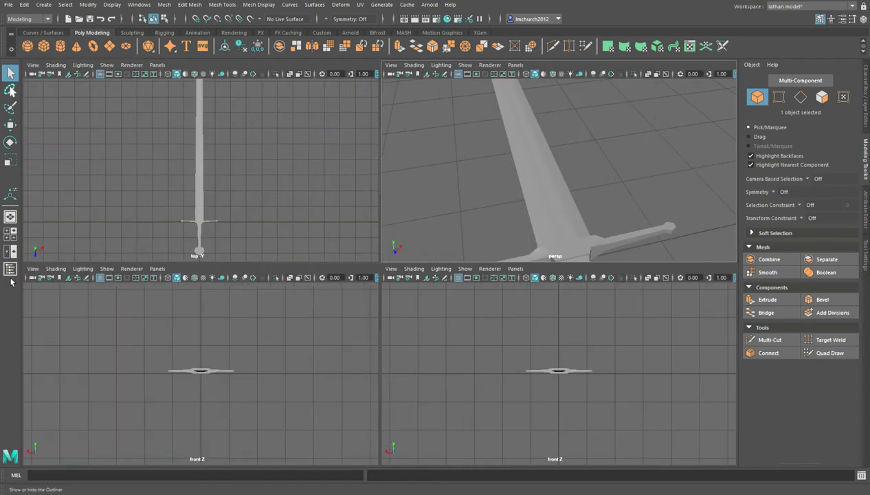
{"action": "key", "text": "space"}
{"action": "scroll", "coordinate": [290, 231], "scroll_direction": "up", "scroll_amount": 3}
{"action": "middle_click_drag", "start_coordinate": [430, 395], "coordinate": [438, 188], "text": "alt"}
{"action": "left_click", "coordinate": [394, 233]}
{"action": "scroll", "coordinate": [426, 305], "scroll_direction": "up", "scroll_amount": 6}
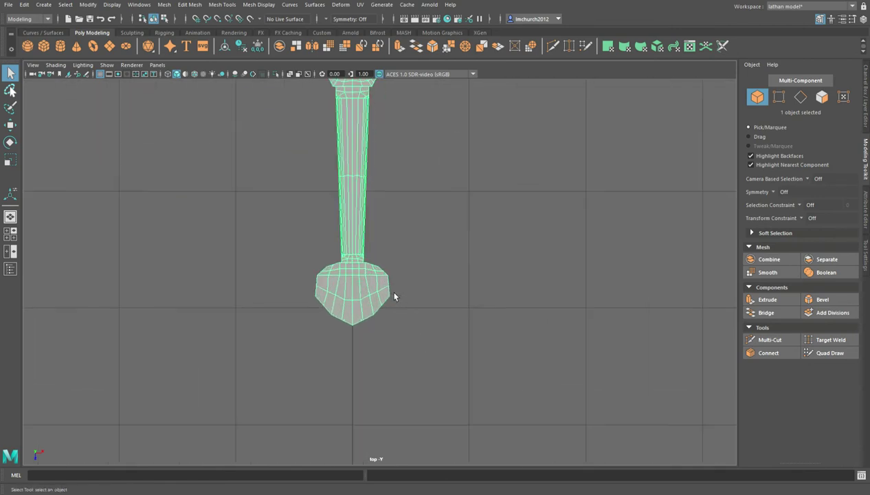
{"action": "scroll", "coordinate": [385, 309], "scroll_direction": "up", "scroll_amount": 2}
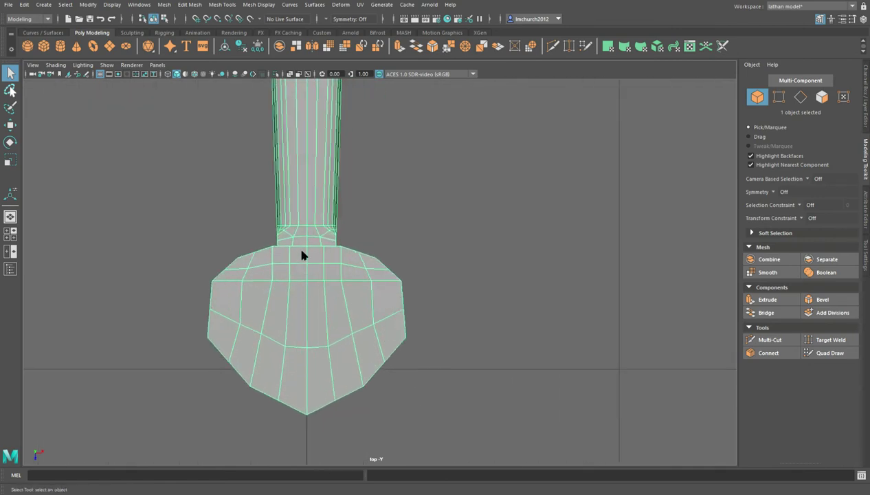
- Switch to face selection and select all faces of the knob at the right end of the crossguard
{"action": "key", "text": "F11"}
{"action": "middle_click_drag", "start_coordinate": [383, 91], "coordinate": [390, 327], "text": "alt"}
{"action": "middle_click_drag", "start_coordinate": [331, 262], "coordinate": [303, 287], "text": "alt"}
{"action": "scroll", "coordinate": [658, 296], "scroll_direction": "up", "scroll_amount": 1}
{"action": "scroll", "coordinate": [658, 297], "scroll_direction": "up", "scroll_amount": 1}
{"action": "middle_click_drag", "start_coordinate": [655, 296], "coordinate": [399, 293], "text": "alt"}
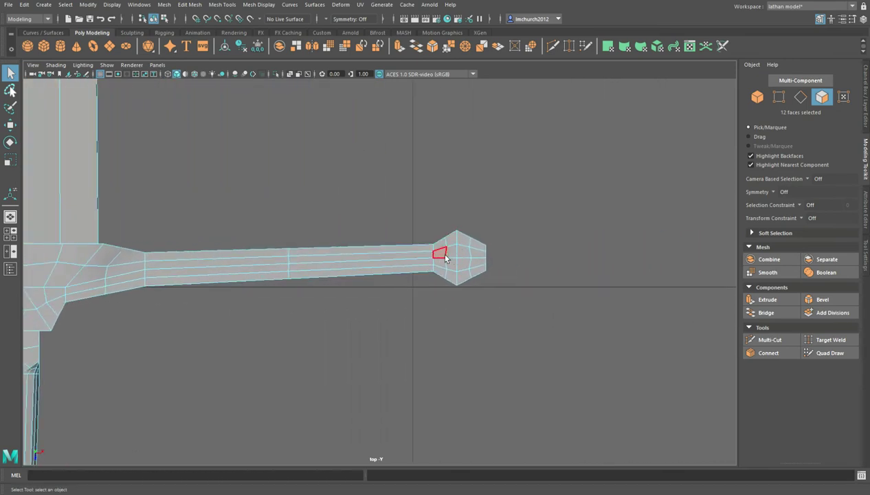
{"action": "left_click", "coordinate": [444, 255]}
{"action": "left_click", "coordinate": [445, 264], "text": "shift"}
{"action": "left_click_drag", "start_coordinate": [450, 241], "coordinate": [482, 266], "text": "shift"}
- Add all faces of the knob at the crossguard's left end to the selection
{"action": "middle_click_drag", "start_coordinate": [302, 295], "coordinate": [722, 265], "text": "alt"}
{"action": "middle_click_drag", "start_coordinate": [238, 263], "coordinate": [767, 306], "text": "alt"}
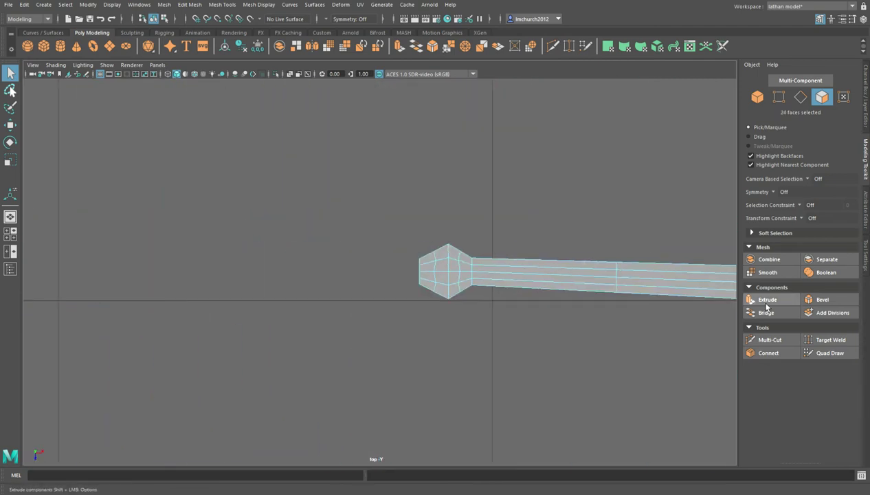
{"action": "left_click_drag", "start_coordinate": [443, 253], "coordinate": [454, 296], "text": "shift"}
{"action": "double_click", "coordinate": [470, 274], "text": "shift"}
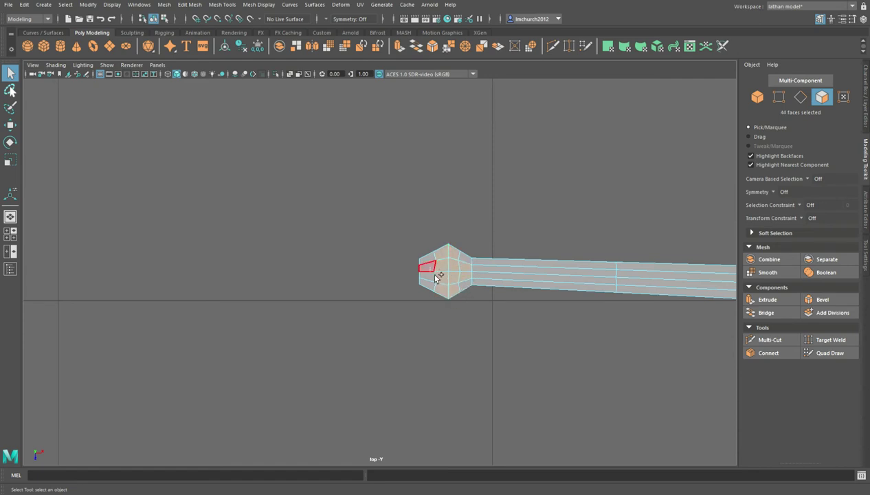
{"action": "middle_click_drag", "start_coordinate": [632, 324], "coordinate": [244, 294], "text": "alt"}
{"action": "middle_click_drag", "start_coordinate": [516, 295], "coordinate": [468, 295], "text": "alt"}
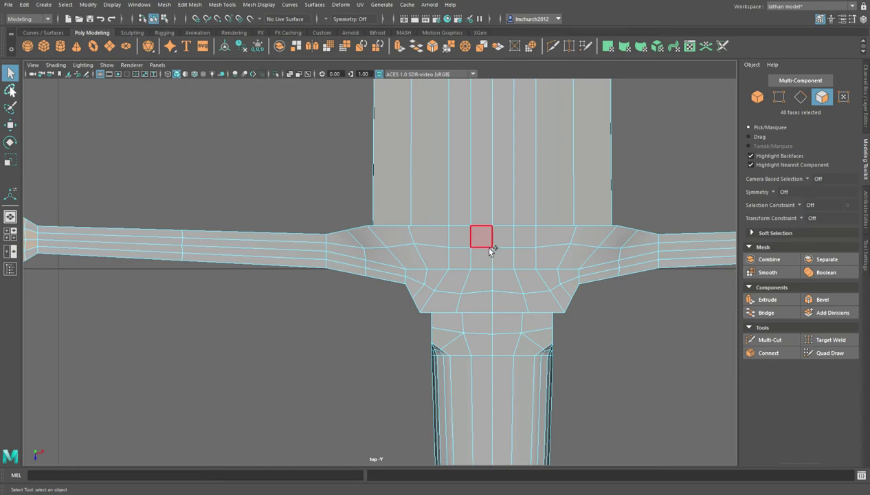
{"action": "key", "text": "space"}
{"action": "key", "text": "space"}
{"action": "left_click_drag", "start_coordinate": [505, 216], "coordinate": [505, 180], "text": "alt"}
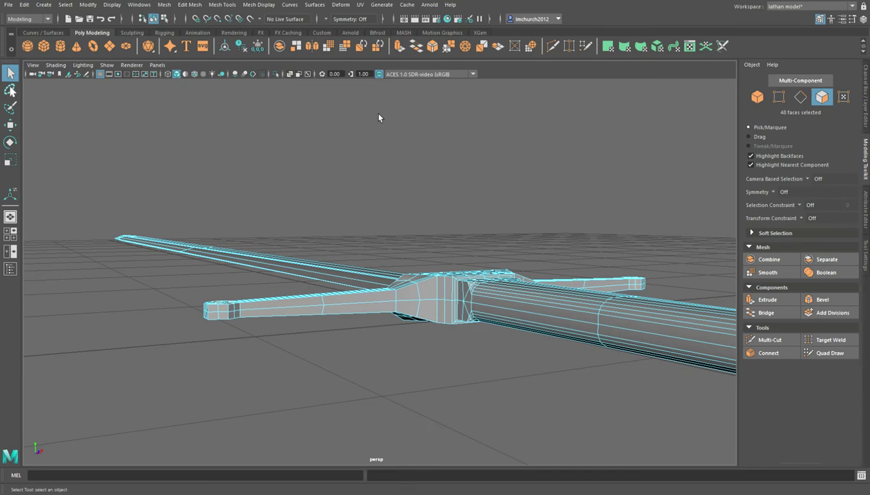
- Extrude the selected faces of both crossguard knobs outward by about 0.014 and return to object selection
{"action": "key", "text": "ctrl+e"}
{"action": "left_click_drag", "start_coordinate": [636, 251], "coordinate": [642, 252]}
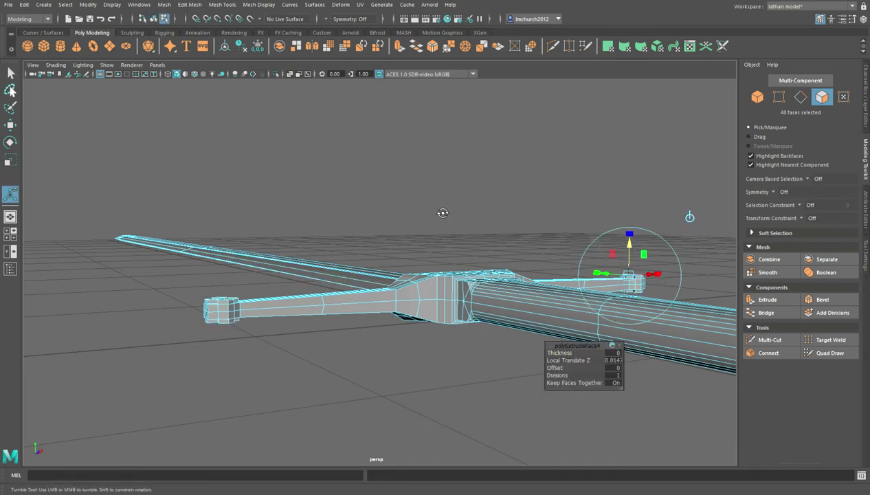
{"action": "left_click_drag", "start_coordinate": [442, 213], "coordinate": [410, 242], "text": "alt"}
{"action": "right_click_drag", "start_coordinate": [471, 245], "coordinate": [505, 208]}
{"action": "left_click", "coordinate": [504, 209]}
- Select the sword mesh and examine the topology of its crossguard, grip, pommel and blade
{"action": "left_click_drag", "start_coordinate": [485, 273], "coordinate": [376, 374], "text": "alt"}
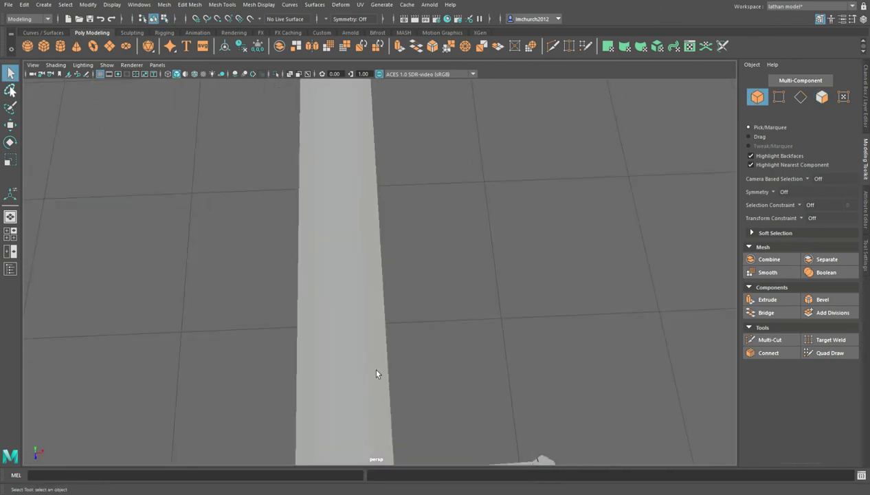
{"action": "middle_click_drag", "start_coordinate": [375, 374], "coordinate": [385, 235], "text": "alt"}
{"action": "left_click", "coordinate": [346, 437]}
{"action": "scroll", "coordinate": [388, 399], "scroll_direction": "up", "scroll_amount": 2}
{"action": "middle_click_drag", "start_coordinate": [401, 412], "coordinate": [411, 300], "text": "alt"}
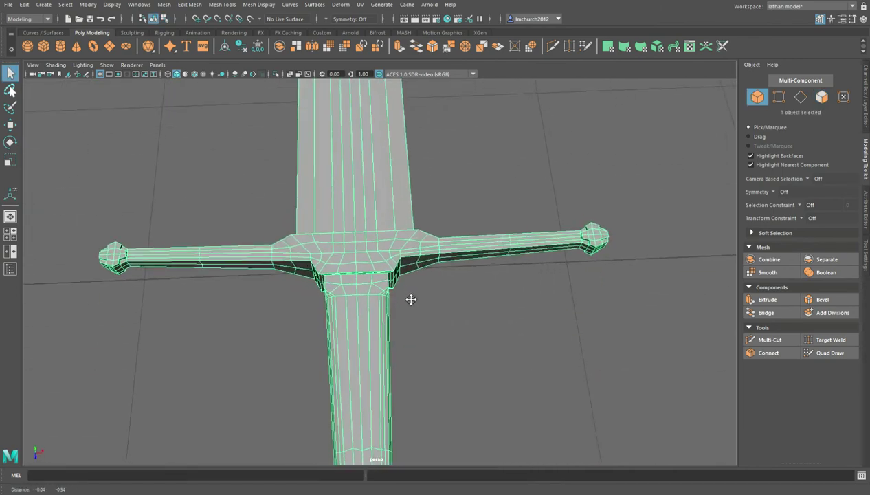
{"action": "scroll", "coordinate": [350, 247], "scroll_direction": "up", "scroll_amount": 4}
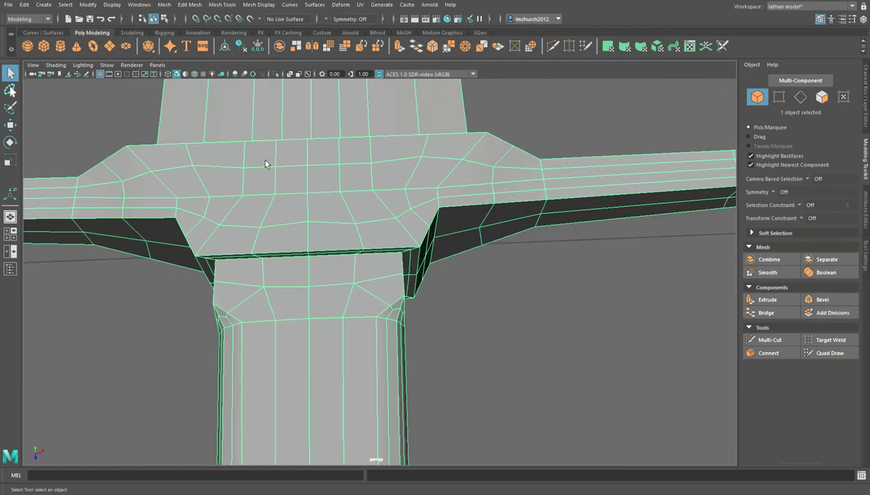
{"action": "scroll", "coordinate": [385, 295], "scroll_direction": "down", "scroll_amount": 6}
{"action": "middle_click_drag", "start_coordinate": [430, 397], "coordinate": [431, 259], "text": "alt"}
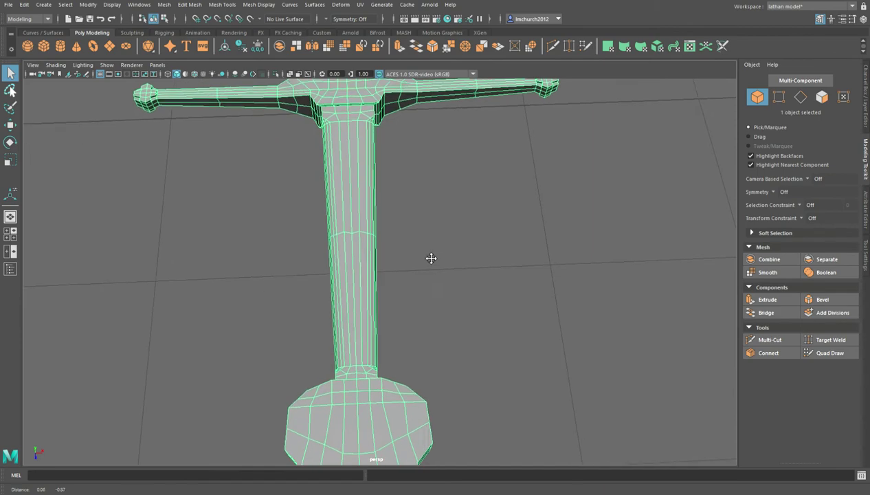
{"action": "scroll", "coordinate": [430, 264], "scroll_direction": "down", "scroll_amount": 3}
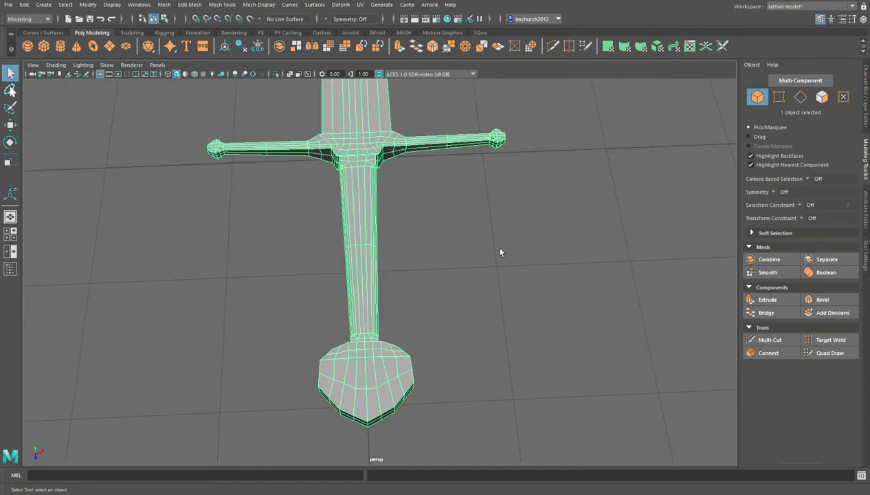
{"action": "scroll", "coordinate": [533, 210], "scroll_direction": "up", "scroll_amount": 5}
{"action": "middle_click_drag", "start_coordinate": [533, 210], "coordinate": [526, 343], "text": "alt"}
{"action": "scroll", "coordinate": [490, 344], "scroll_direction": "down", "scroll_amount": 6}
{"action": "scroll", "coordinate": [470, 274], "scroll_direction": "down", "scroll_amount": 10}
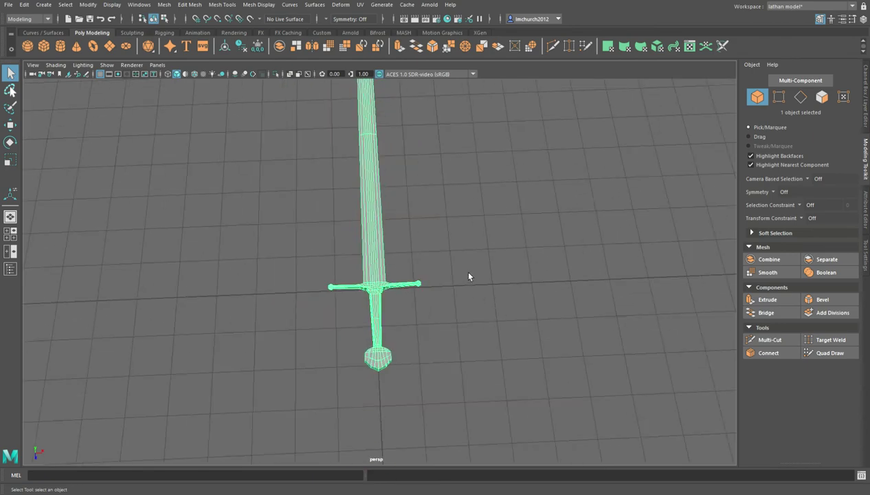
{"action": "middle_click_drag", "start_coordinate": [468, 269], "coordinate": [458, 321], "text": "alt"}
{"action": "scroll", "coordinate": [528, 363], "scroll_direction": "up", "scroll_amount": 6}
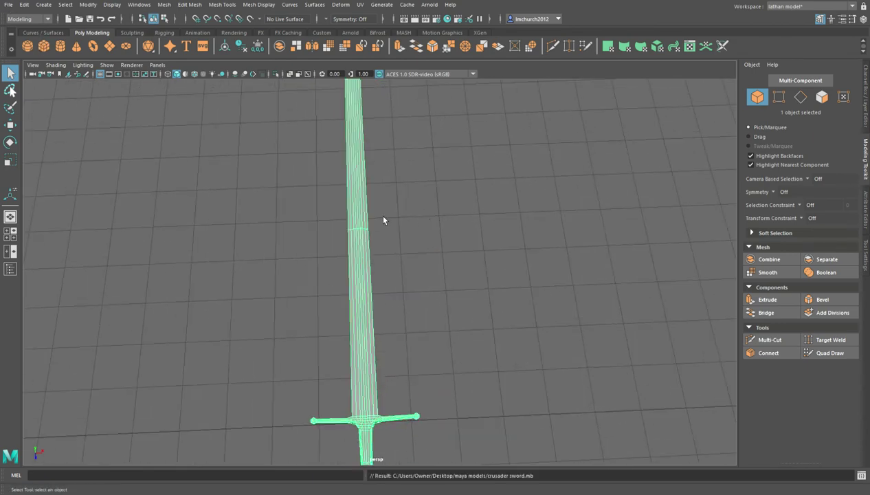
- Switch to face selection and select all of the blade's faces in the top view
{"action": "key", "text": "F11"}
{"action": "key", "text": "space"}
{"action": "key", "text": "space"}
{"action": "scroll", "coordinate": [334, 151], "scroll_direction": "down", "scroll_amount": 12}
{"action": "middle_click_drag", "start_coordinate": [368, 127], "coordinate": [281, 315], "text": "alt"}
{"action": "middle_click_drag", "start_coordinate": [251, 251], "coordinate": [259, 218], "text": "alt"}
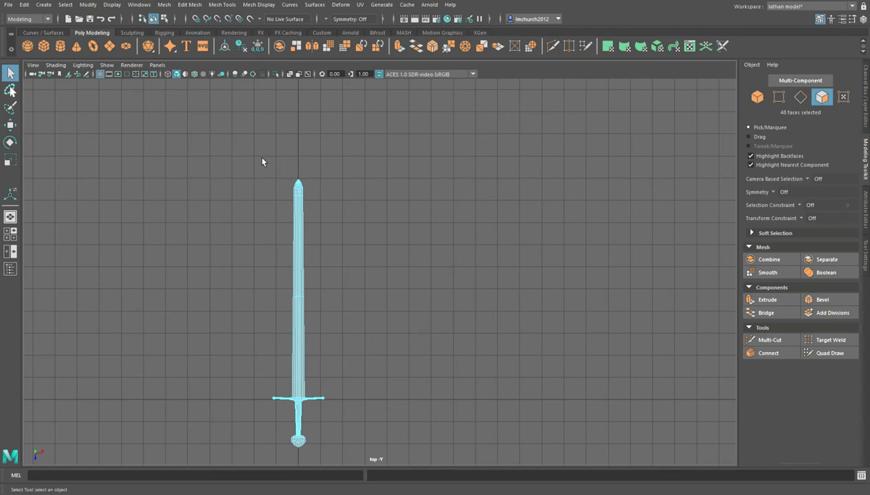
{"action": "middle_click_drag", "start_coordinate": [450, 439], "coordinate": [519, 382], "text": "alt"}
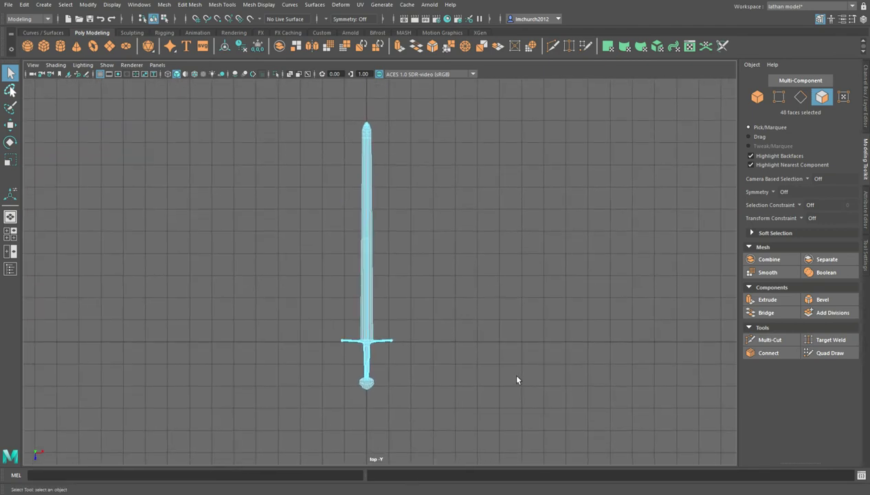
{"action": "left_click_drag", "start_coordinate": [326, 112], "coordinate": [433, 333]}
- Show the Attribute Editor and select the crossguard's faces, leaving out the blade and grip faces
{"action": "scroll", "coordinate": [408, 428], "scroll_direction": "up", "scroll_amount": 3}
{"action": "middle_click_drag", "start_coordinate": [408, 427], "coordinate": [429, 317], "text": "alt"}
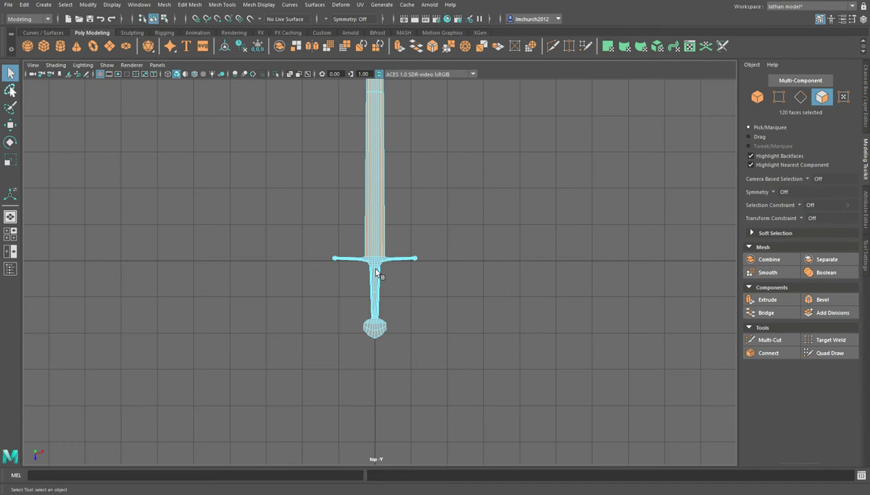
{"action": "key", "text": "ctrl+a"}
{"action": "scroll", "coordinate": [376, 273], "scroll_direction": "up", "scroll_amount": 6}
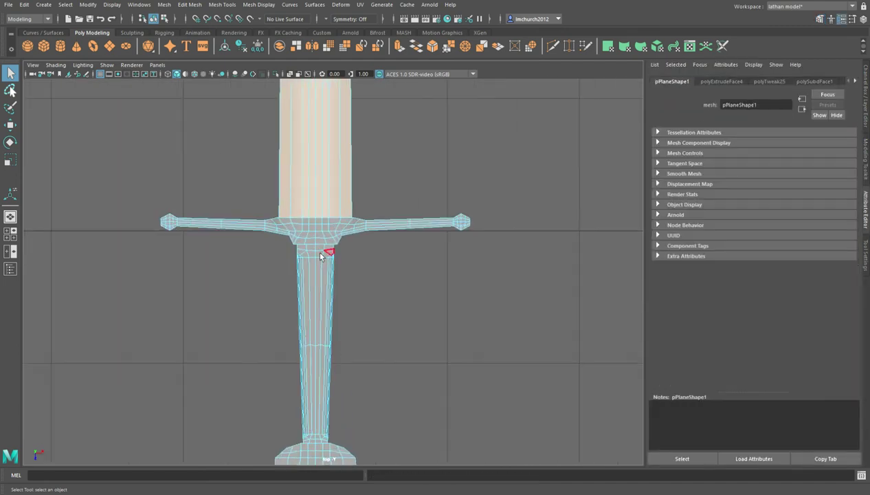
{"action": "scroll", "coordinate": [319, 256], "scroll_direction": "up", "scroll_amount": 2}
{"action": "left_click_drag", "start_coordinate": [98, 182], "coordinate": [551, 260]}
{"action": "left_click_drag", "start_coordinate": [121, 131], "coordinate": [514, 180], "text": "ctrl"}
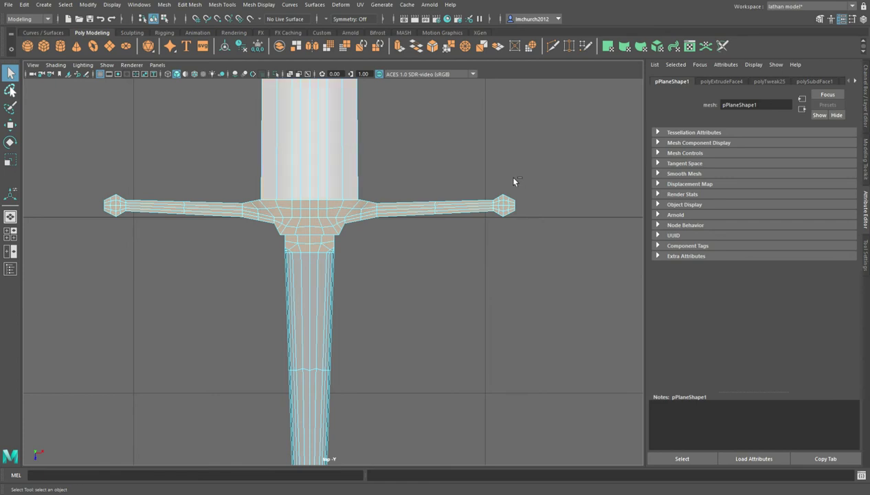
{"action": "left_click_drag", "start_coordinate": [341, 240], "coordinate": [192, 292], "text": "ctrl"}
- Add the pommel's faces to the selection and assign a Phong material to the selected faces
{"action": "middle_click_drag", "start_coordinate": [386, 359], "coordinate": [430, 140], "text": "alt"}
{"action": "left_click_drag", "start_coordinate": [272, 195], "coordinate": [639, 434]}
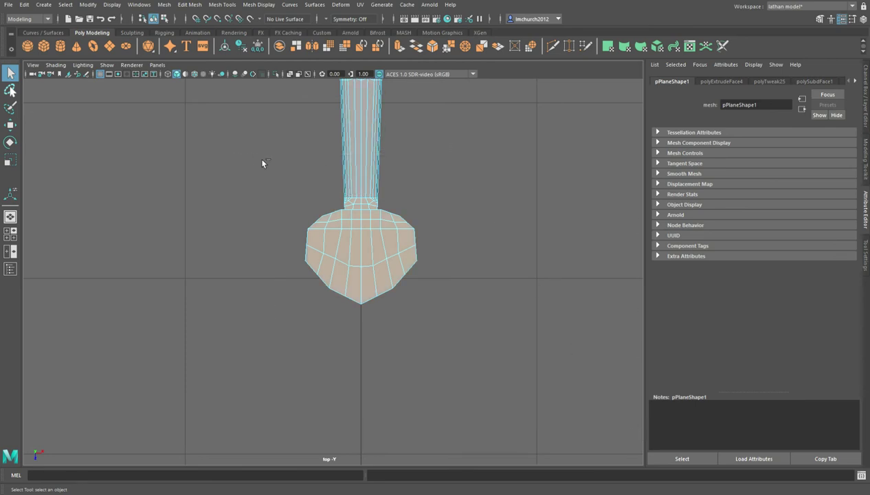
{"action": "scroll", "coordinate": [460, 177], "scroll_direction": "up", "scroll_amount": 4}
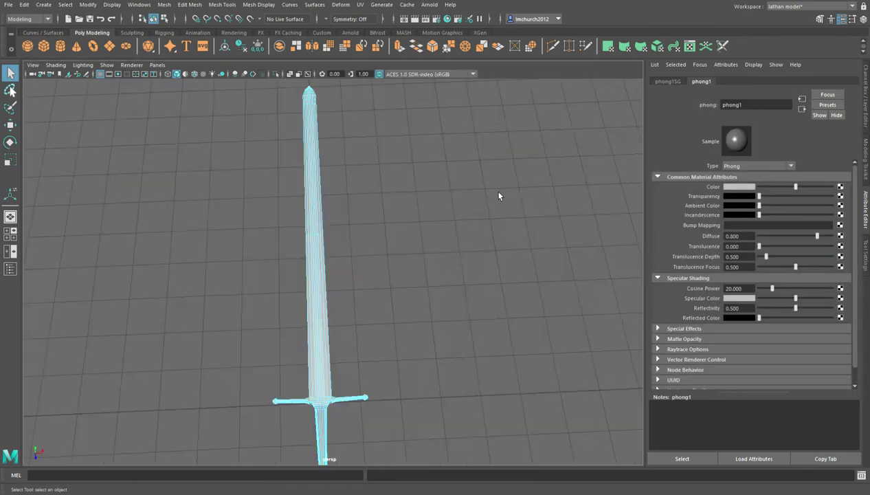
{"action": "right_click_drag", "start_coordinate": [499, 194], "coordinate": [444, 317], "text": "alt"}
{"action": "left_click_drag", "start_coordinate": [444, 317], "coordinate": [431, 226], "text": "alt"}
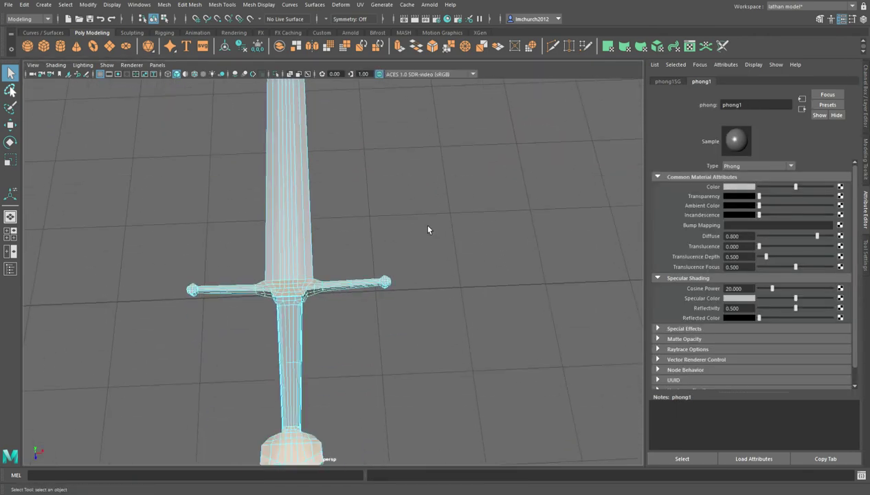
{"action": "right_click_drag", "start_coordinate": [431, 226], "coordinate": [430, 353], "text": "alt"}
{"action": "left_click_drag", "start_coordinate": [431, 353], "coordinate": [422, 259], "text": "alt"}
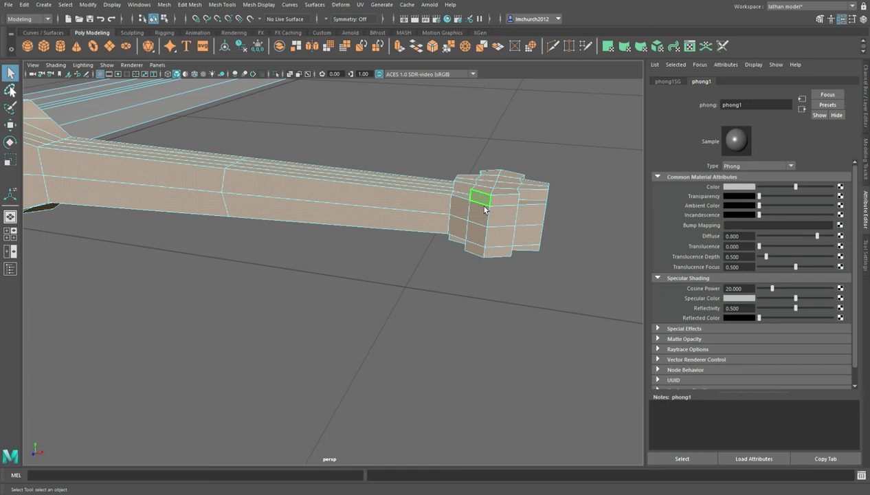
- Select the narrow side faces along the upper and lower rims of both crossguard knobs
{"action": "left_click", "coordinate": [501, 200]}
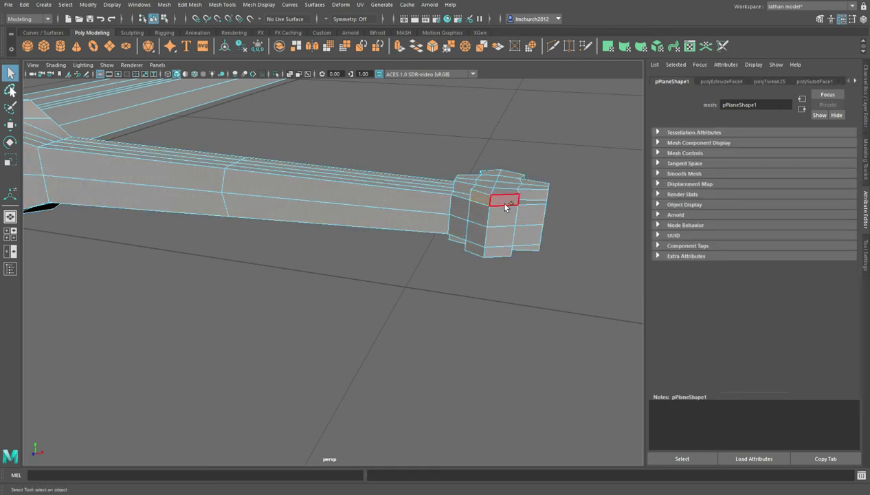
{"action": "left_click", "coordinate": [481, 253], "text": "shift"}
{"action": "double_click", "coordinate": [498, 254], "text": "shift"}
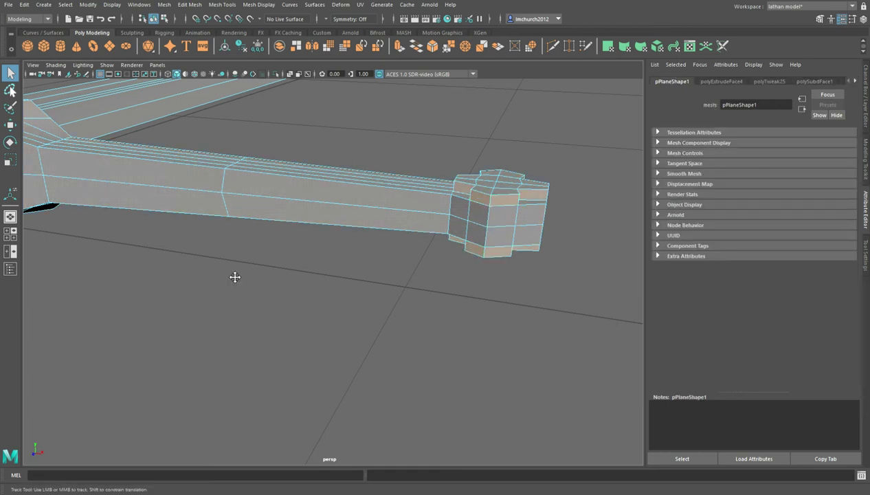
{"action": "middle_click_drag", "start_coordinate": [217, 270], "coordinate": [404, 324], "text": "alt"}
{"action": "middle_click_drag", "start_coordinate": [168, 292], "coordinate": [415, 310], "text": "alt"}
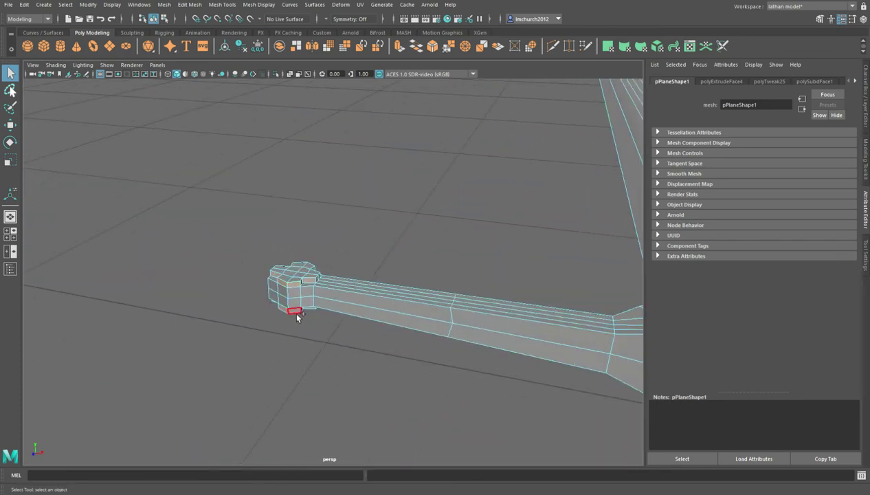
{"action": "left_click_drag", "start_coordinate": [321, 327], "coordinate": [428, 340], "text": "alt"}
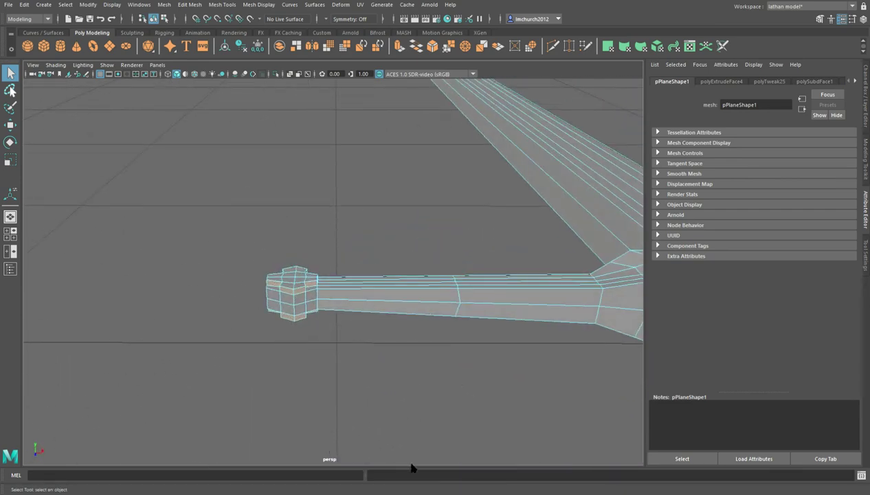
- Try to bevel the selected rim faces of the knobs with a fraction of 0.5 and one segment
{"action": "left_click", "coordinate": [428, 52]}
{"action": "scroll", "coordinate": [344, 246], "scroll_direction": "up", "scroll_amount": 8}
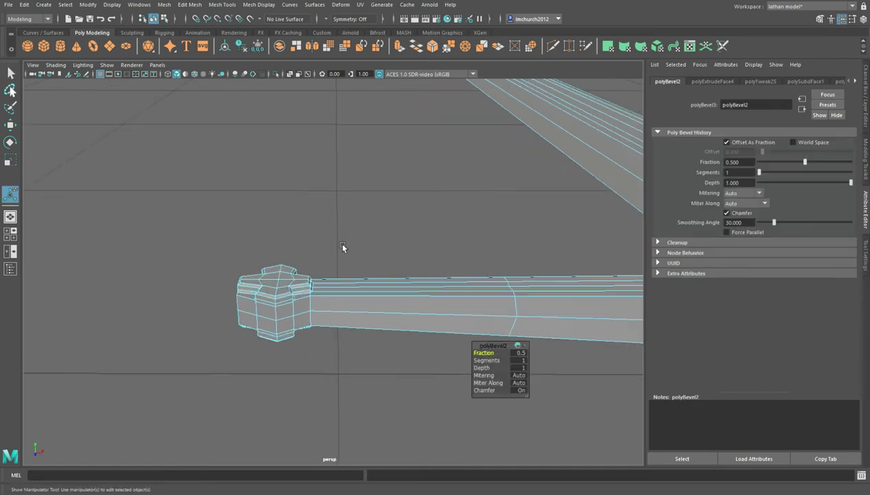
{"action": "middle_click_drag", "start_coordinate": [336, 259], "coordinate": [376, 248], "text": "alt"}
{"action": "scroll", "coordinate": [379, 247], "scroll_direction": "down", "scroll_amount": 9}
{"action": "scroll", "coordinate": [517, 246], "scroll_direction": "up", "scroll_amount": 5}
{"action": "middle_click_drag", "start_coordinate": [519, 246], "coordinate": [293, 309], "text": "alt"}
{"action": "scroll", "coordinate": [296, 312], "scroll_direction": "up", "scroll_amount": 4}
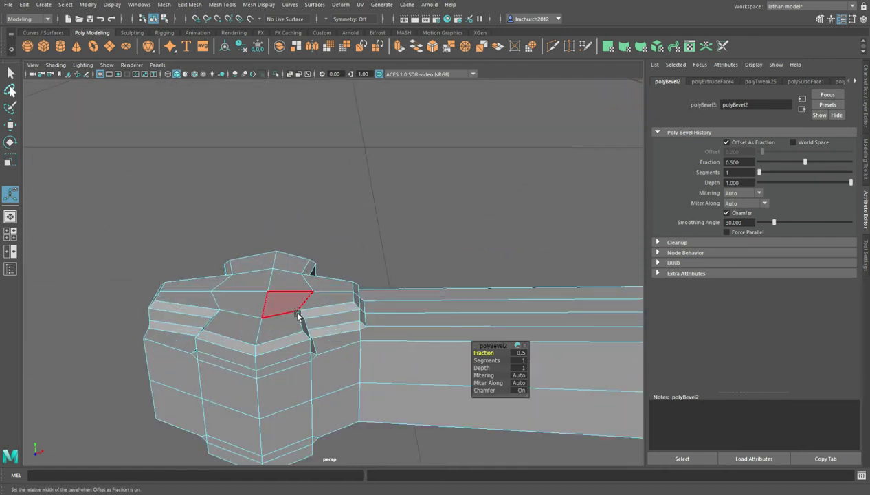
- Select the beveled strip faces around the upper rim of the left crossguard knob
{"action": "left_click", "coordinate": [335, 329]}
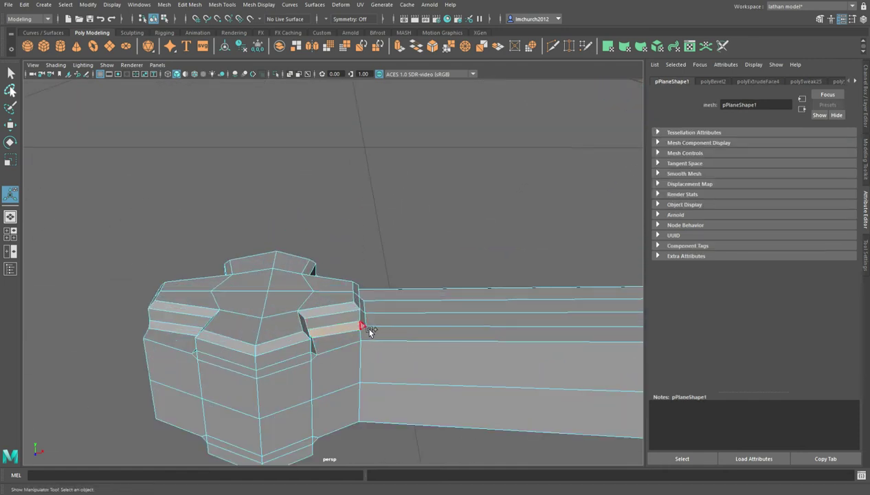
{"action": "double_click", "coordinate": [309, 331], "text": "shift"}
{"action": "left_click", "coordinate": [293, 363], "text": "shift"}
{"action": "left_click_drag", "start_coordinate": [233, 363], "coordinate": [359, 363], "text": "alt"}
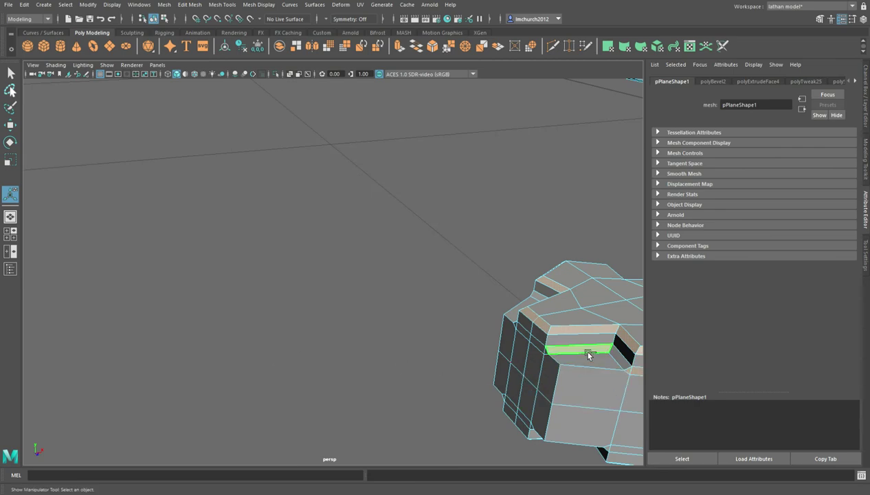
{"action": "left_click_drag", "start_coordinate": [596, 359], "coordinate": [500, 320], "text": "alt"}
{"action": "middle_click_drag", "start_coordinate": [501, 320], "coordinate": [497, 379], "text": "alt"}
{"action": "scroll", "coordinate": [497, 379], "scroll_direction": "down", "scroll_amount": 1}
{"action": "scroll", "coordinate": [424, 343], "scroll_direction": "up", "scroll_amount": 2}
{"action": "scroll", "coordinate": [424, 343], "scroll_direction": "down", "scroll_amount": 3}
- Undo the strip face selections and the knob bevel, and clear the face selection
{"action": "key", "text": "ctrl+z"}
{"action": "key", "text": "ctrl+z"}
{"action": "key", "text": "ctrl+z"}
{"action": "key", "text": "ctrl+z"}
{"action": "key", "text": "ctrl+z"}
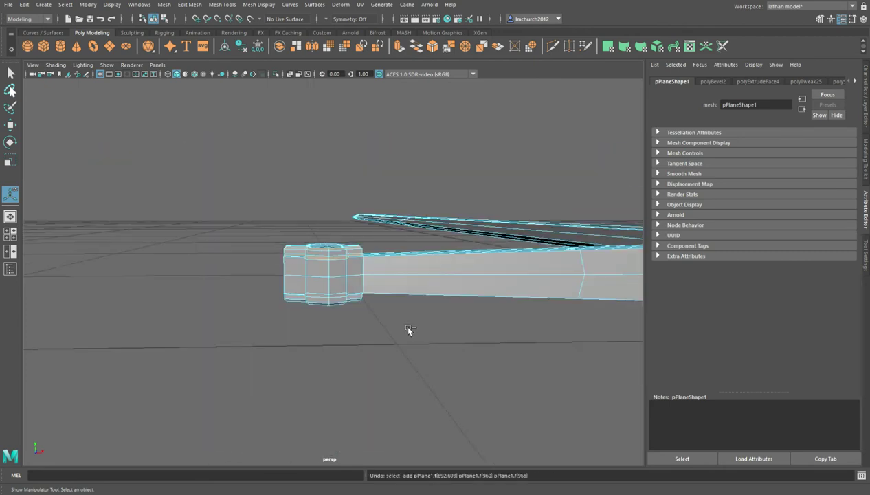
{"action": "key", "text": "ctrl+z"}
{"action": "key", "text": "ctrl+z"}
{"action": "key", "text": "ctrl+z"}
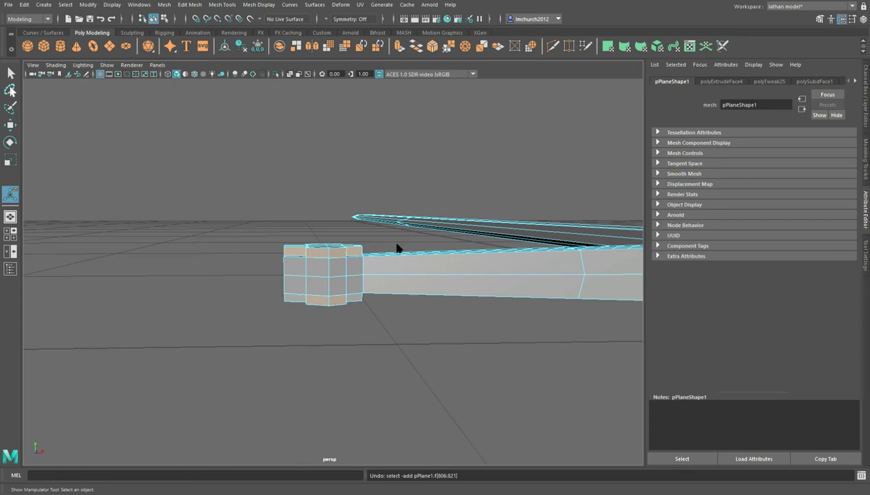
{"action": "key", "text": "q"}
{"action": "left_click", "coordinate": [405, 204]}
{"action": "left_click", "coordinate": [341, 255]}
- Select the central cross-shaped group of faces on the right crossguard knob in the top view
{"action": "left_click_drag", "start_coordinate": [347, 266], "coordinate": [349, 285], "text": "alt"}
{"action": "scroll", "coordinate": [347, 302], "scroll_direction": "down", "scroll_amount": 5}
{"action": "middle_click_drag", "start_coordinate": [347, 321], "coordinate": [355, 250], "text": "alt"}
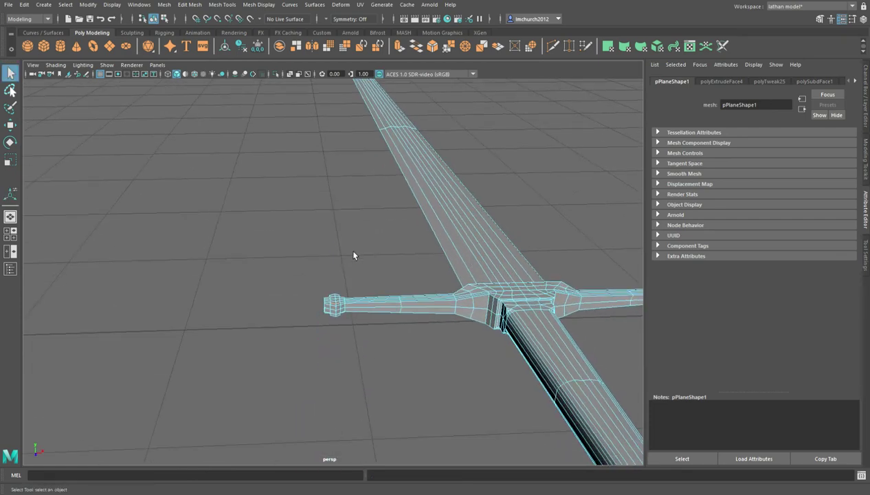
{"action": "scroll", "coordinate": [351, 264], "scroll_direction": "up", "scroll_amount": 5}
{"action": "scroll", "coordinate": [350, 278], "scroll_direction": "down", "scroll_amount": 2}
{"action": "left_click_drag", "start_coordinate": [345, 279], "coordinate": [306, 326], "text": "alt"}
{"action": "key", "text": "space"}
{"action": "key", "text": "space"}
{"action": "middle_click_drag", "start_coordinate": [404, 205], "coordinate": [240, 283], "text": "alt"}
{"action": "right_click_drag", "start_coordinate": [240, 283], "coordinate": [498, 210], "text": "alt"}
{"action": "middle_click_drag", "start_coordinate": [499, 210], "coordinate": [442, 340], "text": "alt"}
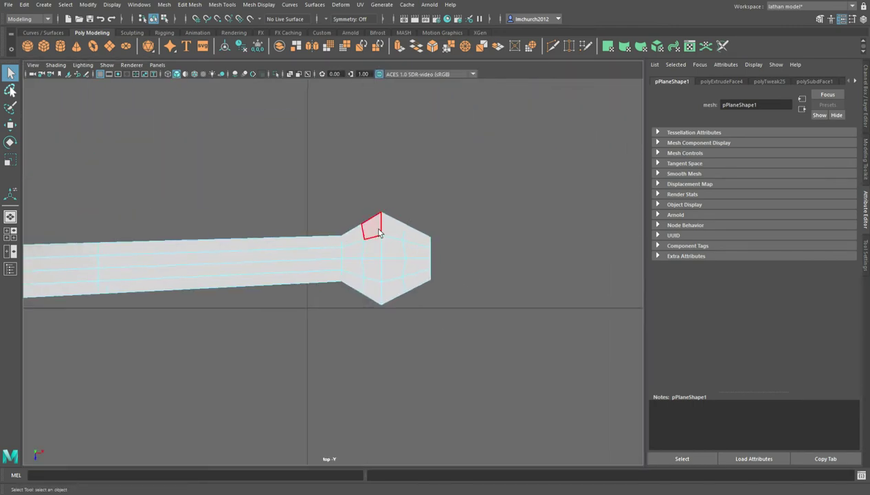
{"action": "left_click_drag", "start_coordinate": [392, 296], "coordinate": [392, 296]}
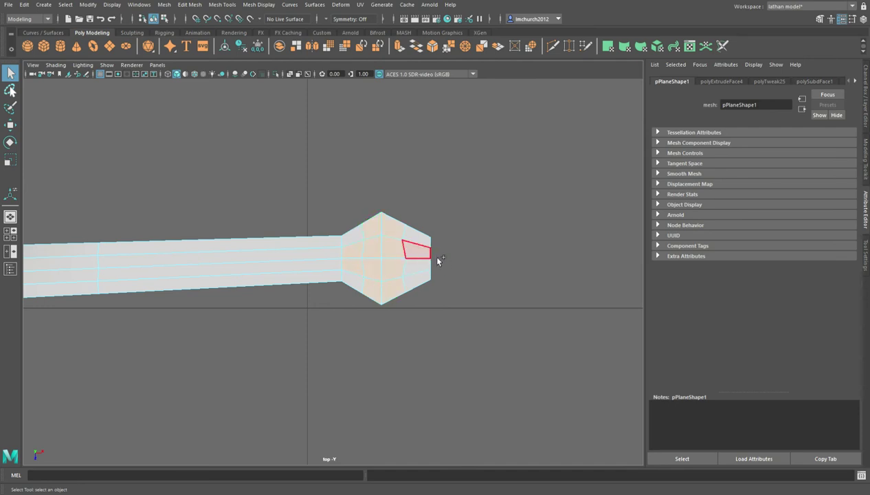
- Add the matching cross-shaped group of faces on the left crossguard knob to the selection
{"action": "middle_click_drag", "start_coordinate": [321, 267], "coordinate": [770, 281], "text": "alt"}
{"action": "middle_click_drag", "start_coordinate": [268, 274], "coordinate": [598, 285], "text": "alt"}
{"action": "middle_click_drag", "start_coordinate": [271, 271], "coordinate": [849, 298], "text": "alt"}
{"action": "middle_click_drag", "start_coordinate": [246, 286], "coordinate": [677, 301], "text": "alt"}
{"action": "left_click_drag", "start_coordinate": [462, 367], "coordinate": [468, 356]}
{"action": "left_click_drag", "start_coordinate": [428, 321], "coordinate": [422, 328], "text": "shift"}
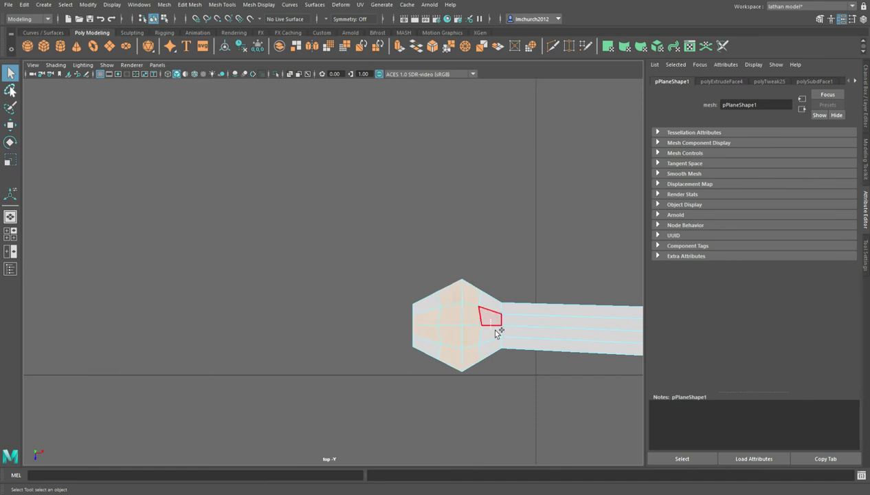
- Bevel the selected faces of both knobs with a fraction of 0.5 and one segment, and inspect the left knob
{"action": "left_click", "coordinate": [432, 46]}
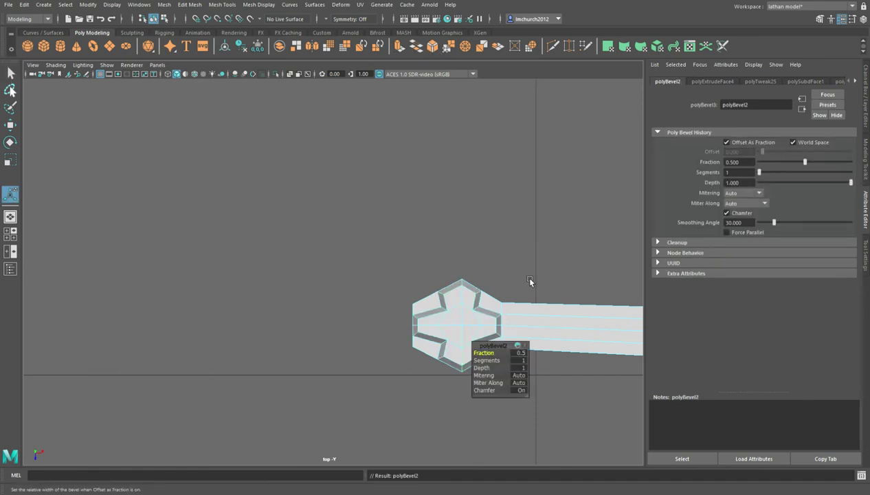
{"action": "middle_click_drag", "start_coordinate": [530, 285], "coordinate": [393, 239], "text": "alt"}
{"action": "key", "text": "space"}
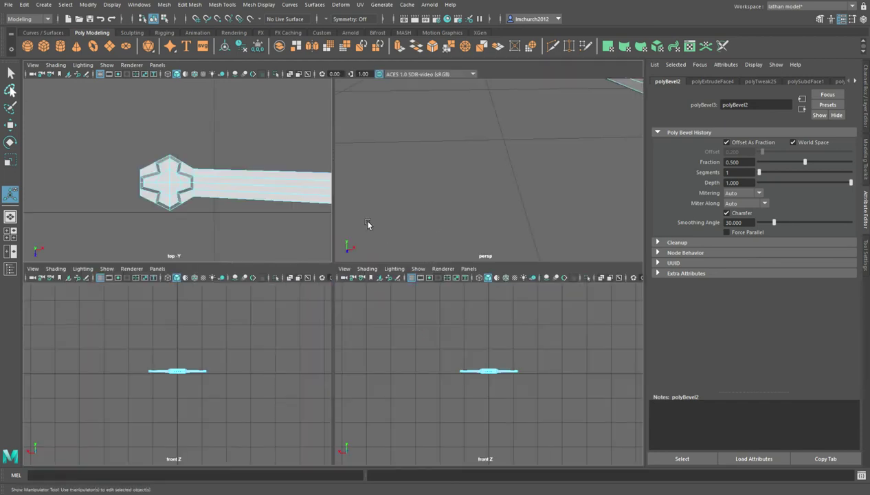
{"action": "key", "text": "space"}
{"action": "scroll", "coordinate": [559, 229], "scroll_direction": "down", "scroll_amount": 4}
{"action": "left_click_drag", "start_coordinate": [562, 227], "coordinate": [396, 243], "text": "alt"}
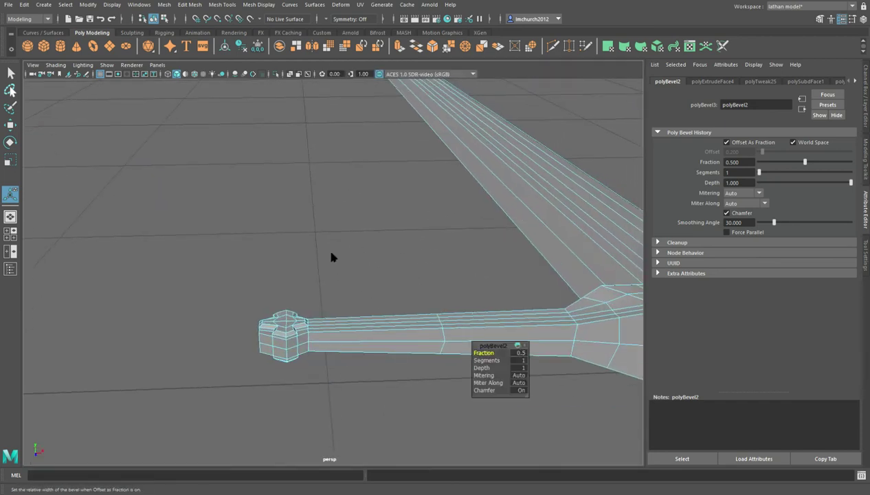
{"action": "key", "text": "q"}
{"action": "scroll", "coordinate": [327, 393], "scroll_direction": "up", "scroll_amount": 6}
{"action": "middle_click_drag", "start_coordinate": [326, 393], "coordinate": [422, 275], "text": "alt"}
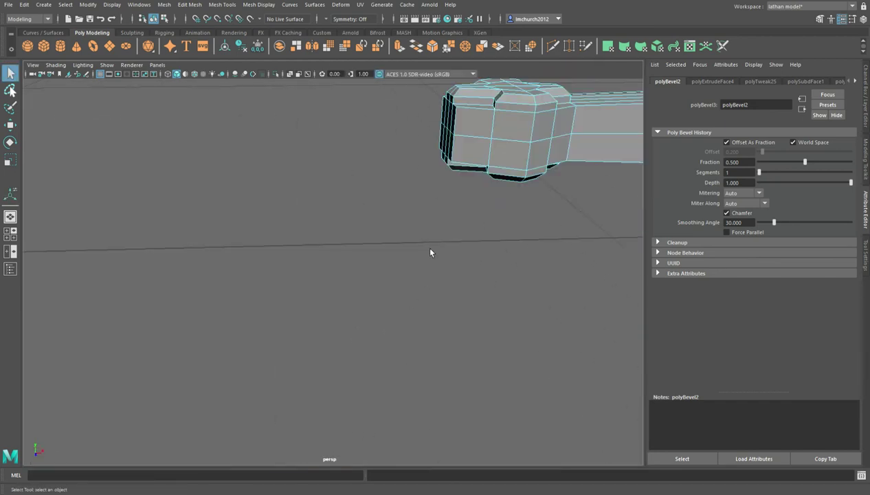
{"action": "scroll", "coordinate": [340, 285], "scroll_direction": "down", "scroll_amount": 5}
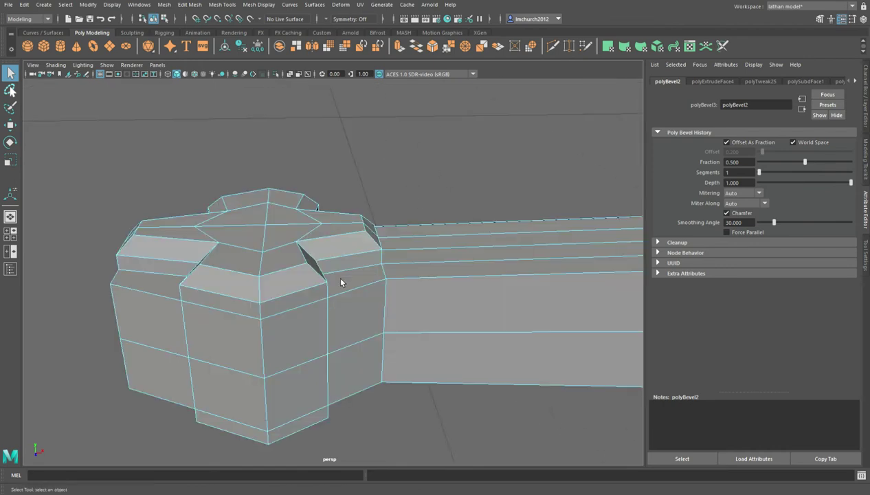
{"action": "left_click", "coordinate": [297, 278]}
{"action": "double_click", "coordinate": [257, 294], "text": "shift"}
{"action": "left_click", "coordinate": [251, 267], "text": "shift"}
{"action": "left_click", "coordinate": [281, 262], "text": "shift"}
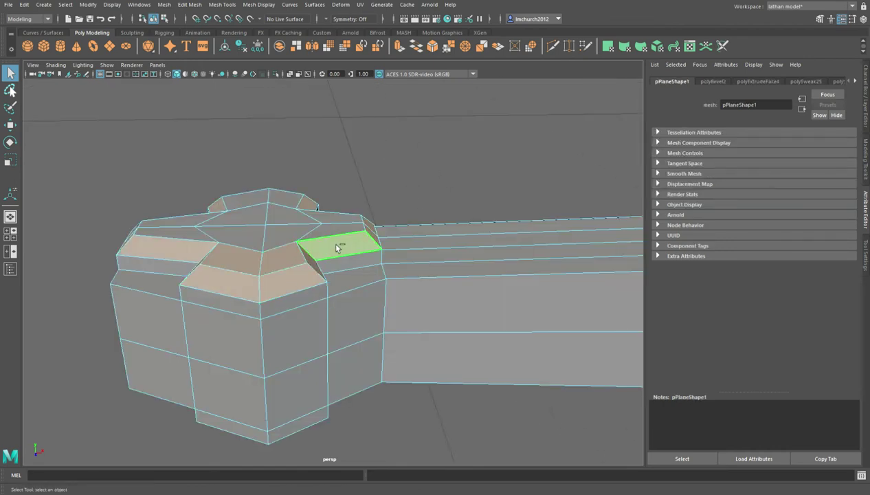
{"action": "left_click", "coordinate": [287, 215], "text": "shift"}
{"action": "left_click", "coordinate": [281, 232], "text": "shift"}
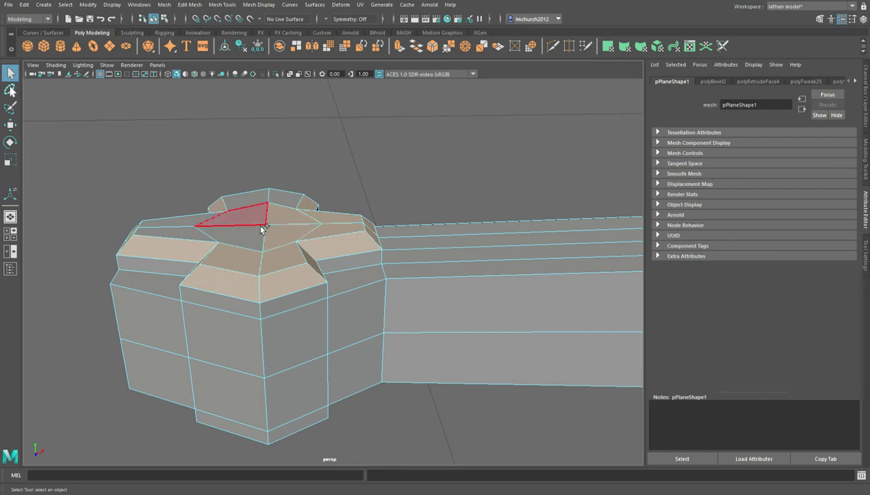
{"action": "left_click", "coordinate": [255, 237], "text": "shift"}
{"action": "left_click", "coordinate": [253, 215], "text": "shift"}
{"action": "left_click", "coordinate": [255, 202], "text": "shift"}
{"action": "left_click", "coordinate": [283, 204], "text": "shift"}
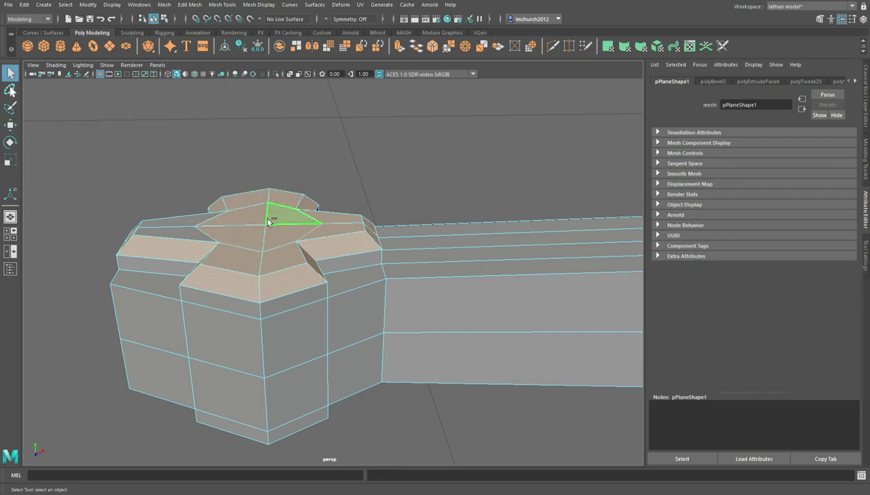
{"action": "left_click", "coordinate": [191, 235], "text": "shift"}
{"action": "left_click", "coordinate": [194, 229], "text": "shift"}
- Clear the selection and select the cross-shaped faces with their bevelled border on the left crossguard knob in the top view
{"action": "left_click_drag", "start_coordinate": [275, 431], "coordinate": [354, 309], "text": "alt"}
{"action": "scroll", "coordinate": [353, 303], "scroll_direction": "down", "scroll_amount": 5}
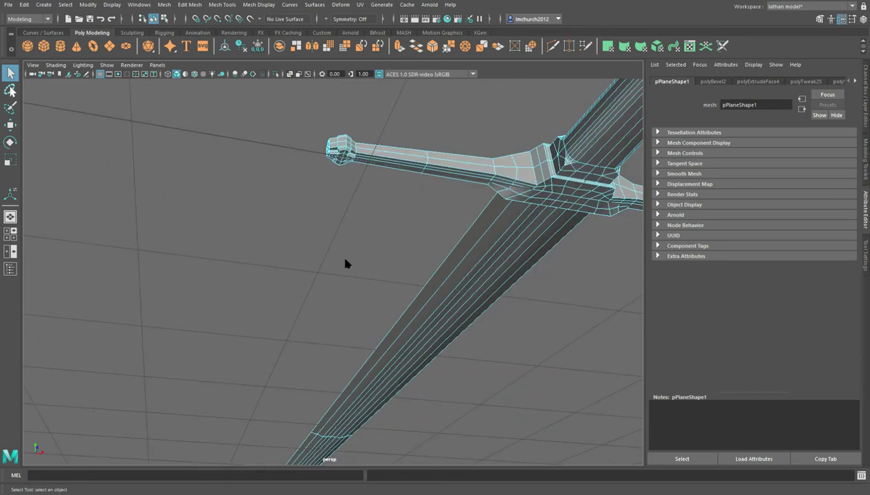
{"action": "key", "text": "space"}
{"action": "key", "text": "space"}
{"action": "scroll", "coordinate": [291, 275], "scroll_direction": "up", "scroll_amount": 1}
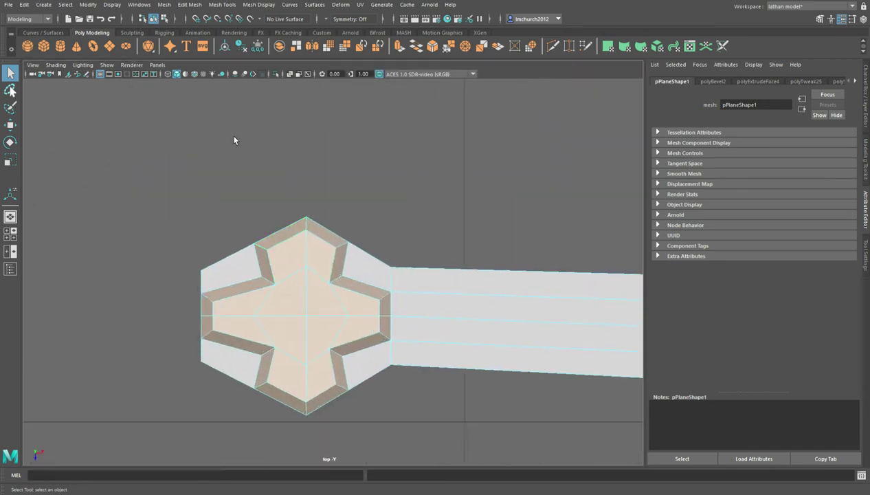
{"action": "left_click", "coordinate": [237, 150]}
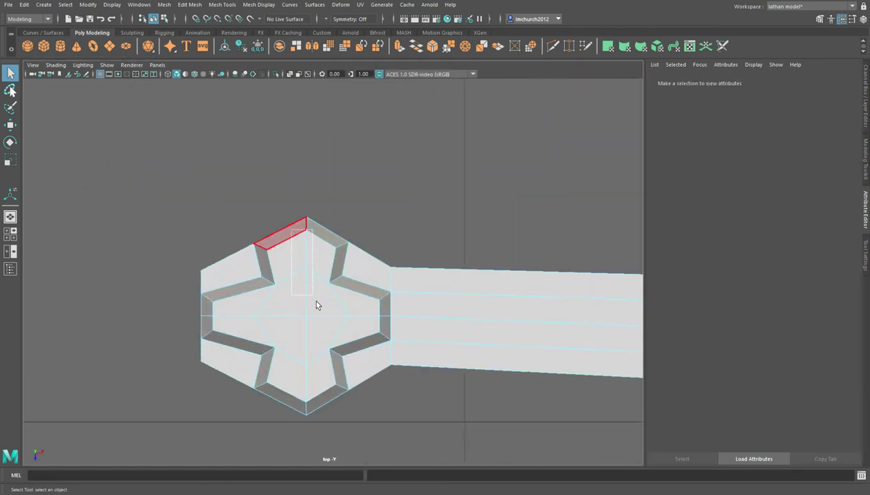
{"action": "double_click", "coordinate": [317, 410]}
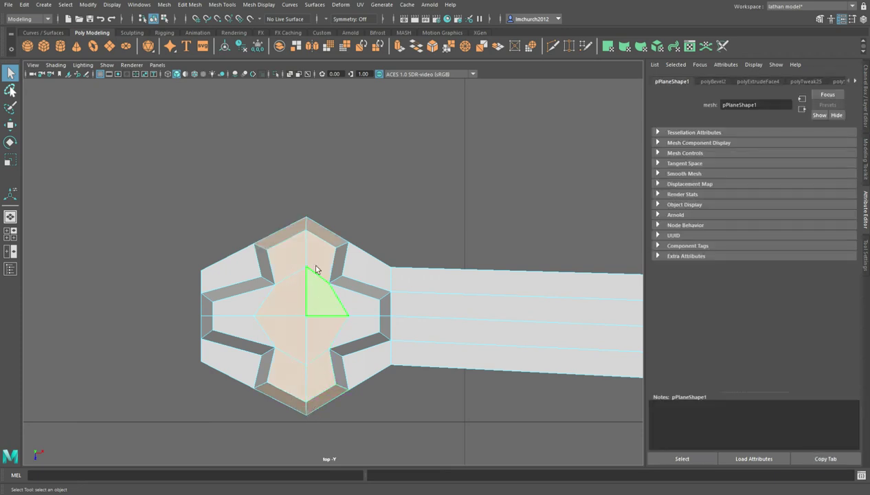
{"action": "left_click_drag", "start_coordinate": [320, 250], "coordinate": [321, 252]}
{"action": "left_click_drag", "start_coordinate": [291, 389], "coordinate": [322, 406], "text": "shift"}
{"action": "left_click_drag", "start_coordinate": [294, 305], "coordinate": [336, 333], "text": "shift"}
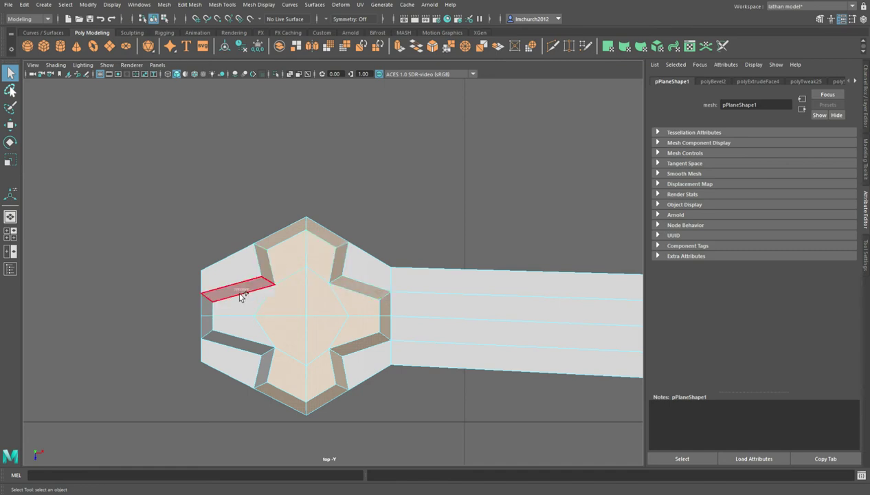
{"action": "left_click", "coordinate": [214, 317], "text": "shift"}
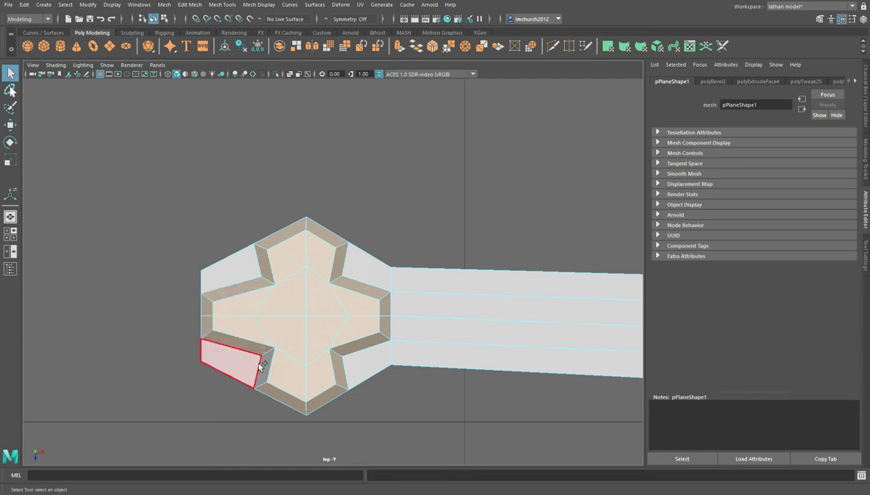
- Add the vertical centre faces and the inner-arm faces of the cross on the right crossguard knob to the selection
{"action": "middle_click_drag", "start_coordinate": [508, 327], "coordinate": [28, 234], "text": "alt"}
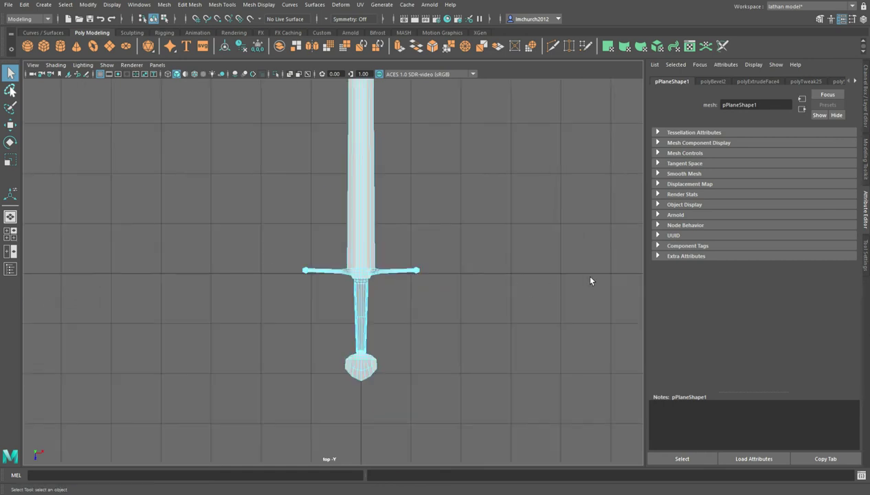
{"action": "middle_click_drag", "start_coordinate": [591, 278], "coordinate": [410, 255], "text": "alt"}
{"action": "scroll", "coordinate": [275, 250], "scroll_direction": "up", "scroll_amount": 5}
{"action": "middle_click_drag", "start_coordinate": [192, 230], "coordinate": [450, 289], "text": "alt"}
{"action": "scroll", "coordinate": [412, 282], "scroll_direction": "up", "scroll_amount": 4}
{"action": "scroll", "coordinate": [384, 275], "scroll_direction": "up", "scroll_amount": 5}
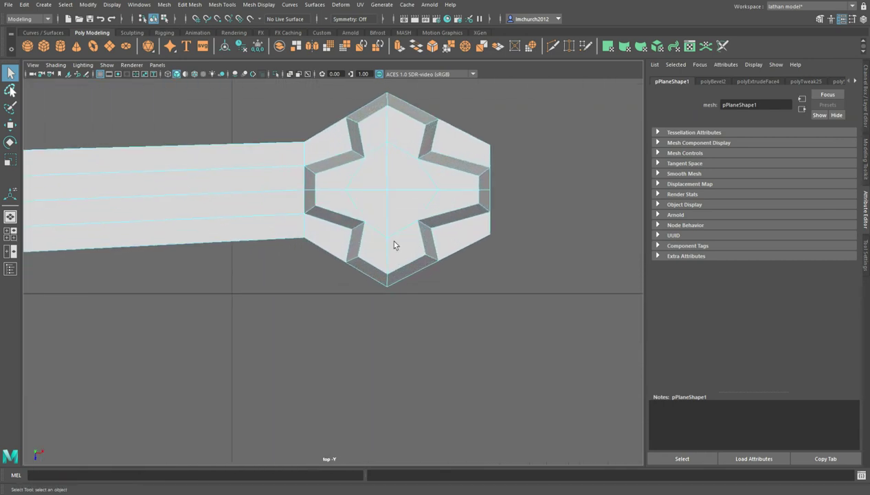
{"action": "left_click", "coordinate": [401, 245]}
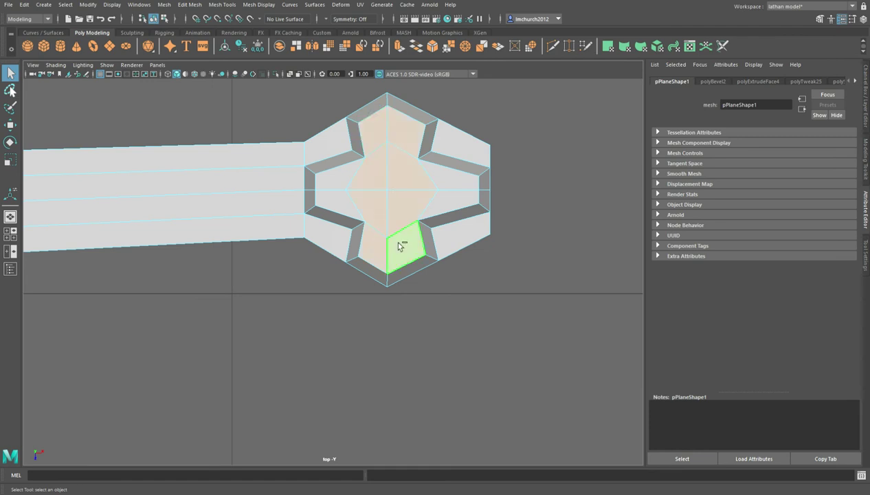
{"action": "left_click", "coordinate": [337, 206], "text": "shift"}
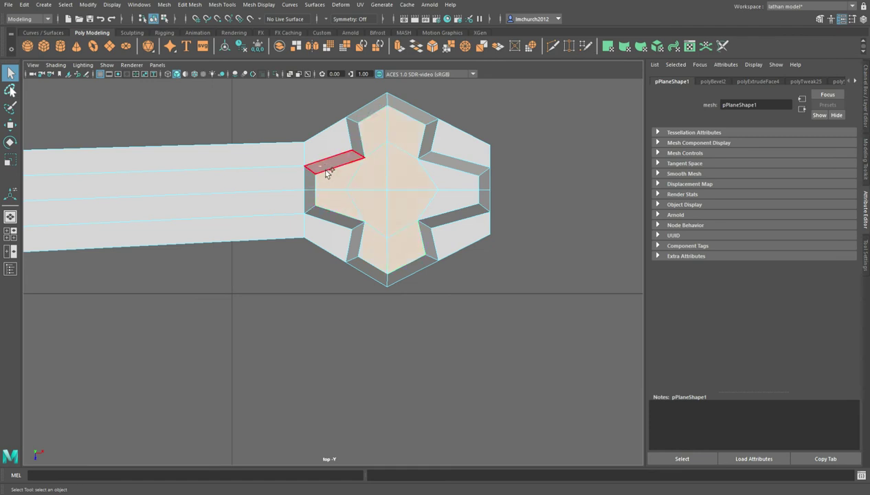
- Add the outer-arm faces and the bevelled border faces around the right knob's cross to the selection
{"action": "left_click", "coordinate": [328, 172], "text": "shift"}
{"action": "left_click", "coordinate": [360, 126], "text": "shift"}
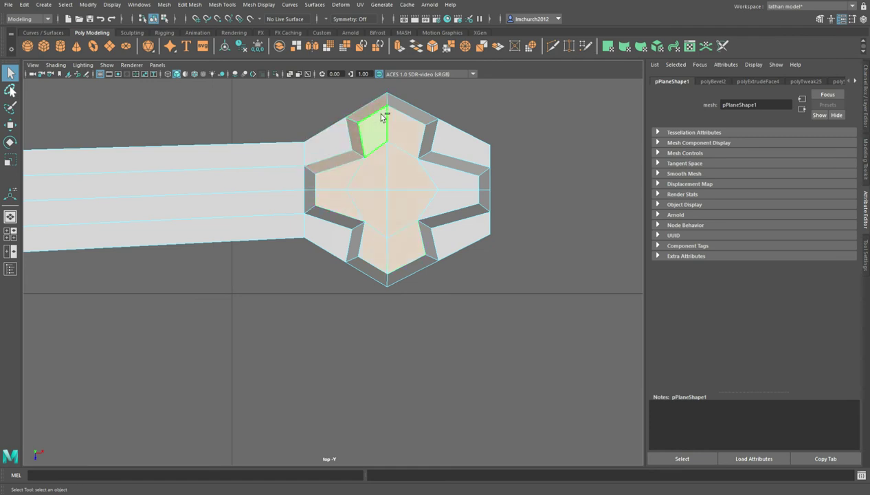
{"action": "left_click", "coordinate": [432, 132], "text": "shift"}
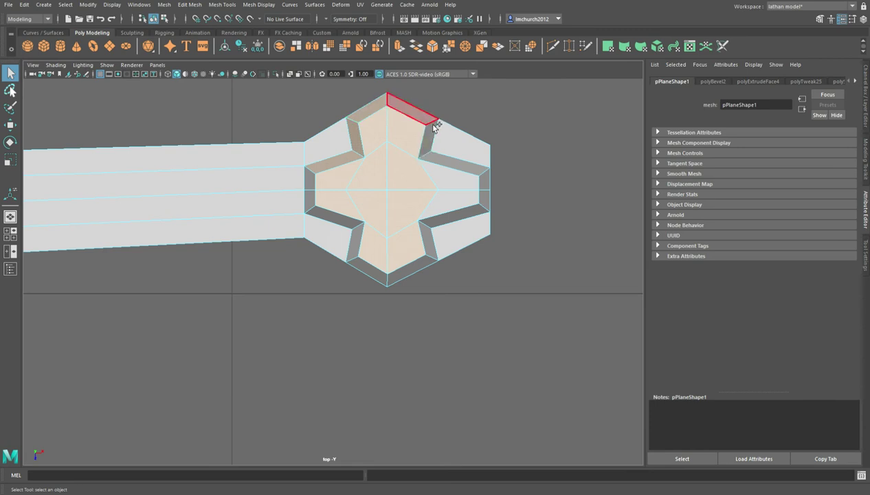
{"action": "left_click", "coordinate": [486, 179], "text": "shift"}
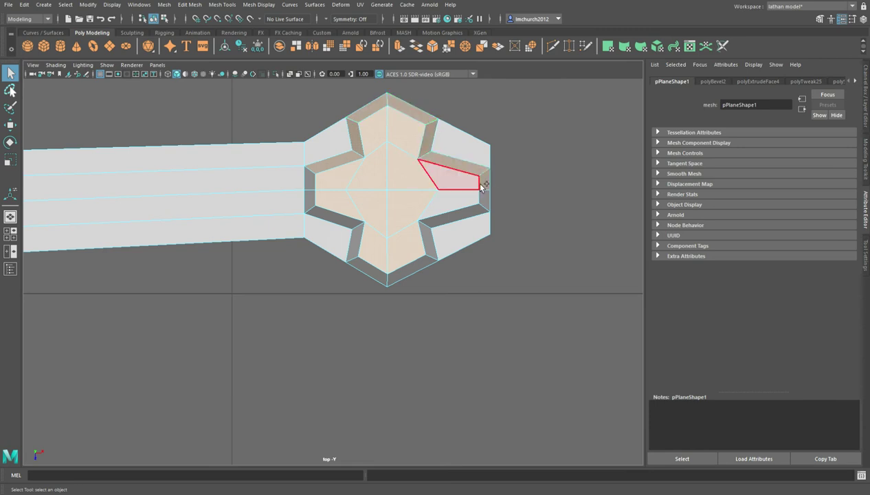
{"action": "left_click", "coordinate": [472, 206], "text": "shift"}
{"action": "left_click", "coordinate": [486, 204], "text": "shift"}
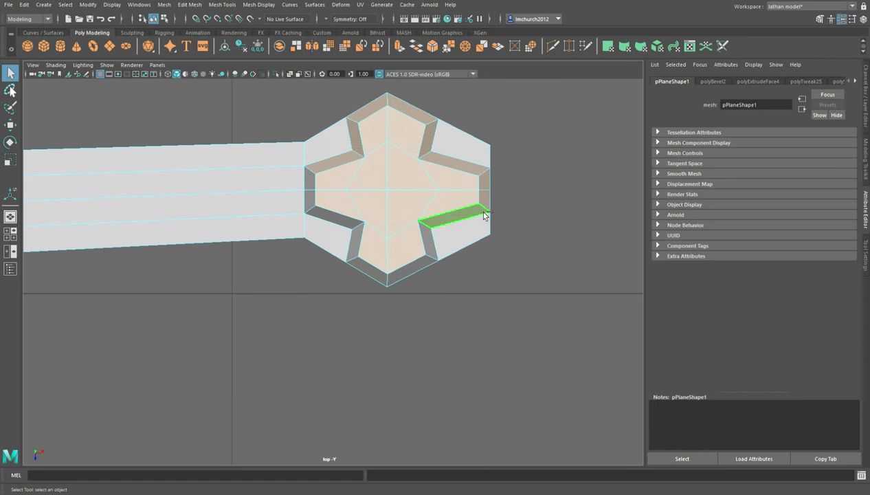
{"action": "left_click", "coordinate": [431, 253], "text": "shift"}
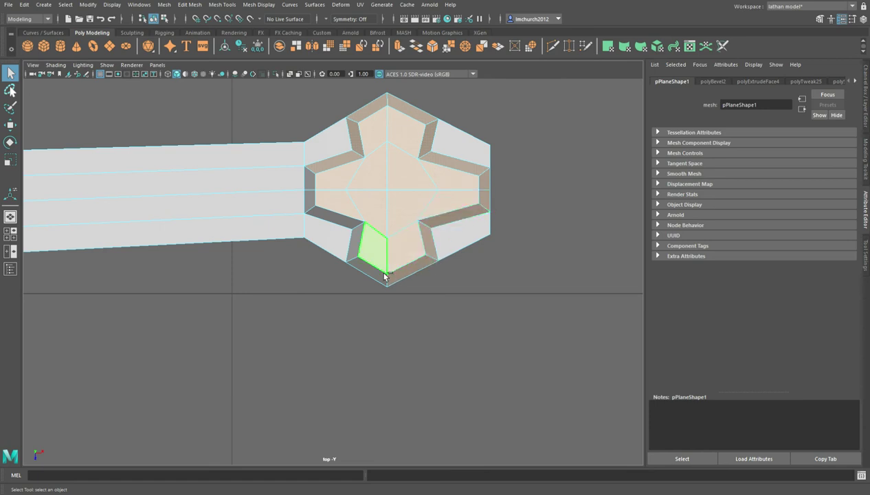
{"action": "left_click", "coordinate": [361, 263], "text": "shift"}
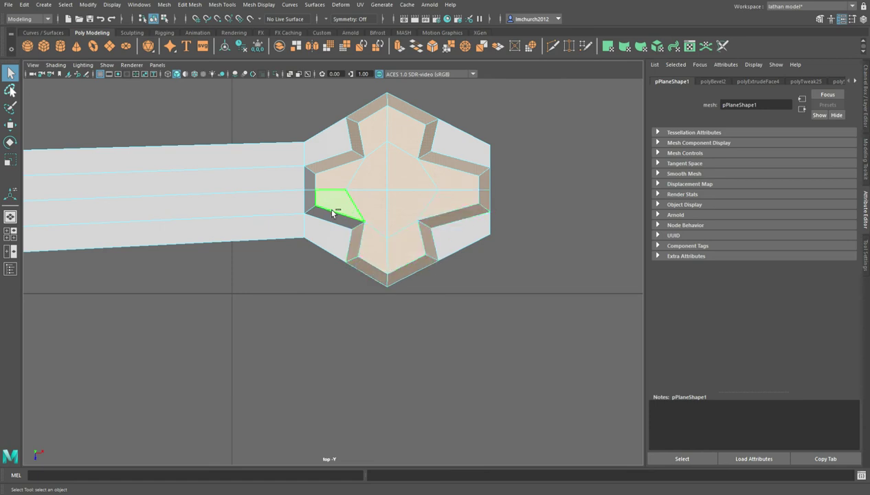
{"action": "left_click", "coordinate": [316, 215], "text": "shift"}
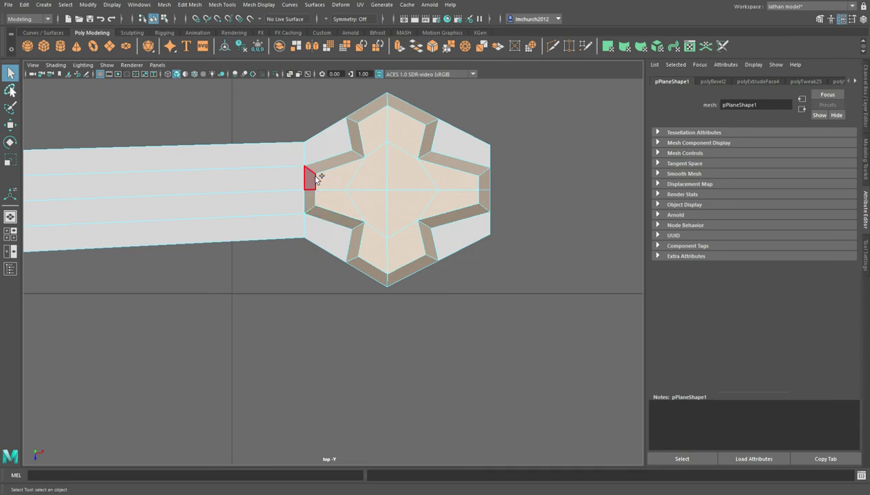
{"action": "left_click", "coordinate": [315, 188], "text": "shift"}
- Assign a new Phong material to the selected cross faces of both crossguard knobs in the perspective view
{"action": "key", "text": "space"}
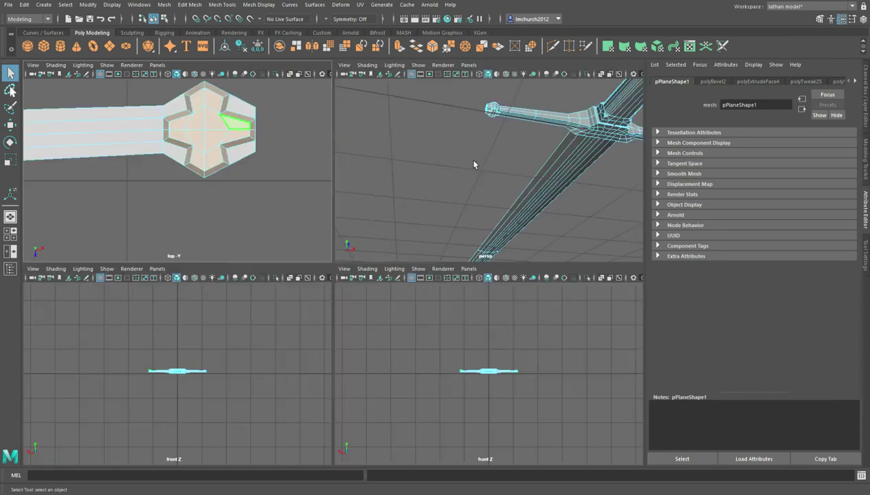
{"action": "key", "text": "space"}
{"action": "left_click_drag", "start_coordinate": [470, 162], "coordinate": [480, 221], "text": "alt"}
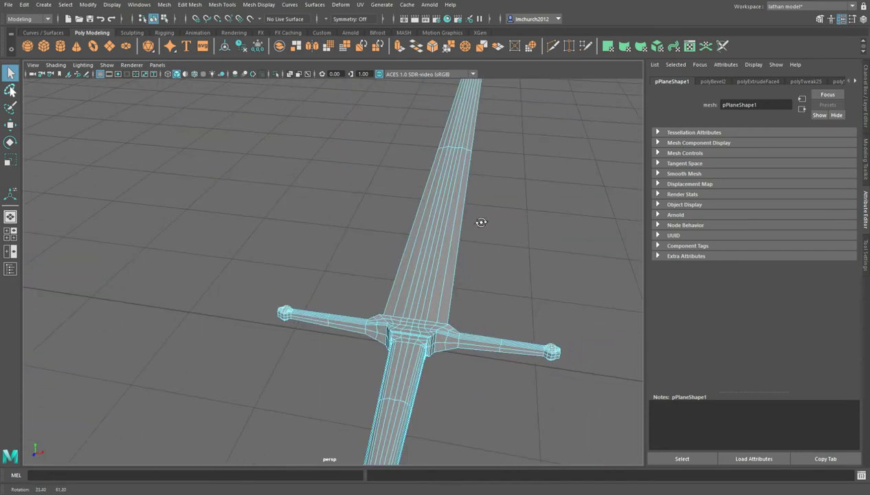
{"action": "scroll", "coordinate": [467, 234], "scroll_direction": "up", "scroll_amount": 5}
{"action": "middle_click_drag", "start_coordinate": [466, 233], "coordinate": [312, 166], "text": "alt"}
{"action": "right_click_drag", "start_coordinate": [313, 167], "coordinate": [314, 197], "text": "alt"}
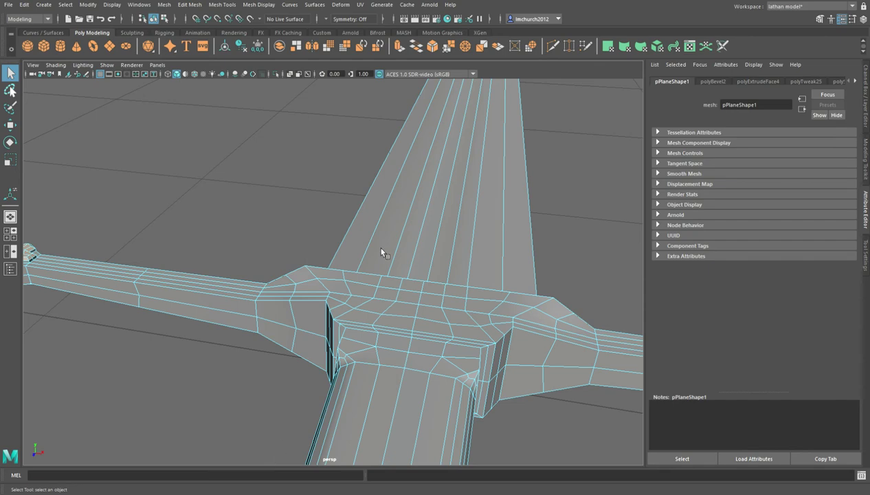
{"action": "scroll", "coordinate": [357, 268], "scroll_direction": "down", "scroll_amount": 8}
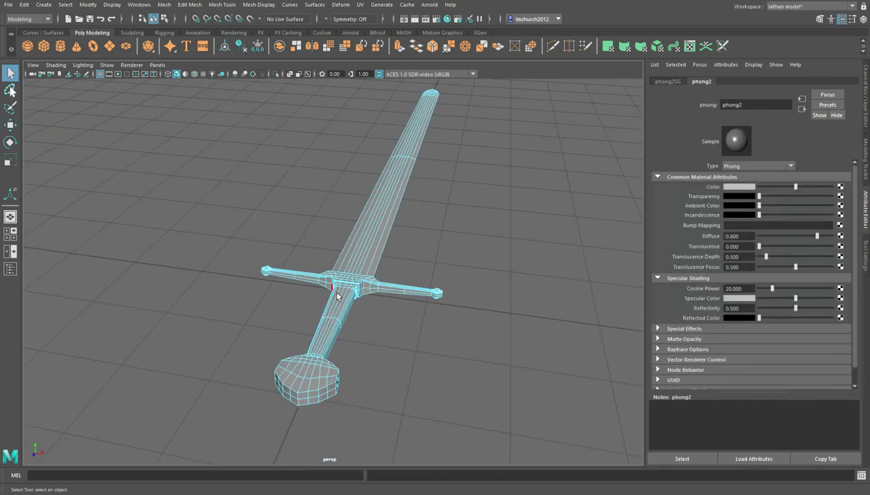
- Select the sword's grip faces between crossguard and pommel in the top view and assign a new Lambert material to them
{"action": "key", "text": "space"}
{"action": "key", "text": "space"}
{"action": "scroll", "coordinate": [251, 219], "scroll_direction": "down", "scroll_amount": 12}
{"action": "middle_click_drag", "start_coordinate": [275, 259], "coordinate": [355, 197], "text": "alt"}
{"action": "scroll", "coordinate": [427, 266], "scroll_direction": "up", "scroll_amount": 4}
{"action": "scroll", "coordinate": [428, 266], "scroll_direction": "up", "scroll_amount": 4}
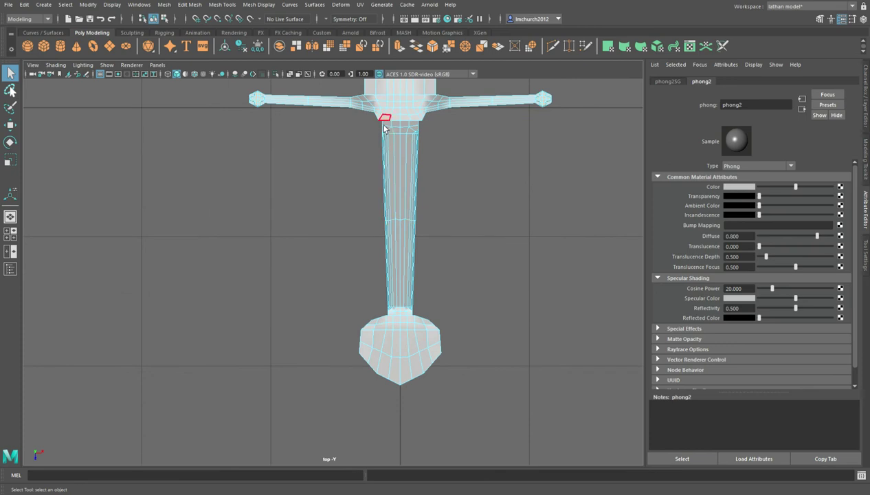
{"action": "left_click_drag", "start_coordinate": [383, 129], "coordinate": [430, 304]}
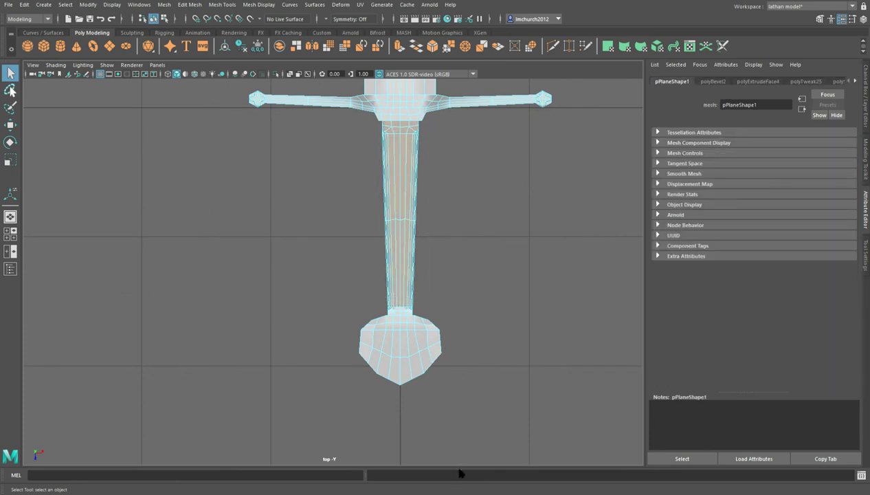
{"action": "middle_click_drag", "start_coordinate": [414, 224], "coordinate": [309, 475], "text": "alt"}
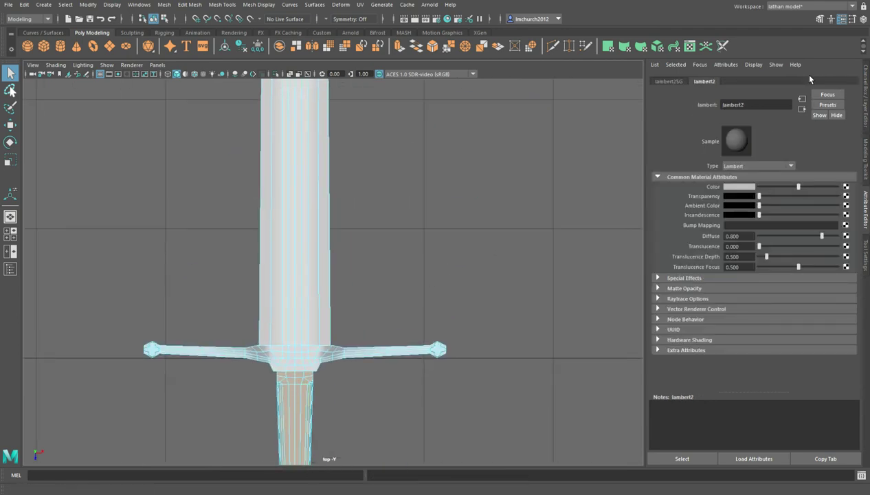
- Open the phong2 material's attributes from the blade mesh and set its color to a muted gold
{"action": "left_click", "coordinate": [295, 248]}
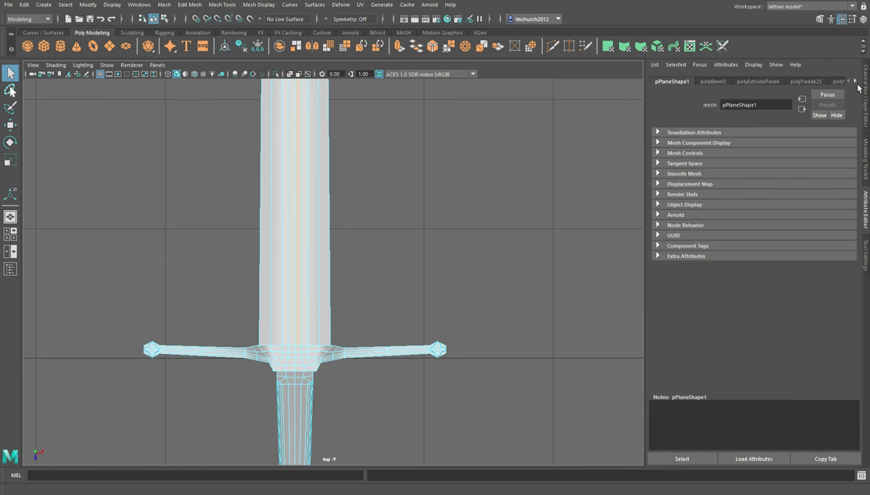
{"action": "left_click", "coordinate": [823, 174]}
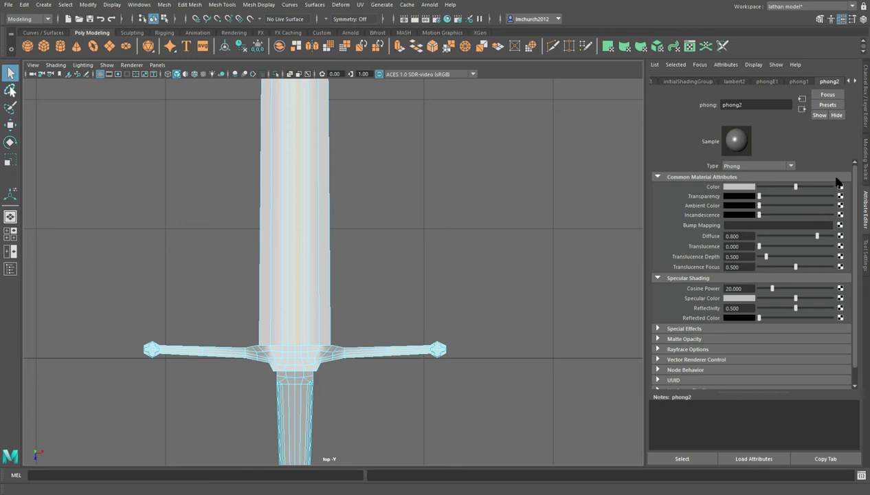
{"action": "left_click", "coordinate": [814, 194]}
{"action": "left_click_drag", "start_coordinate": [813, 194], "coordinate": [827, 190]}
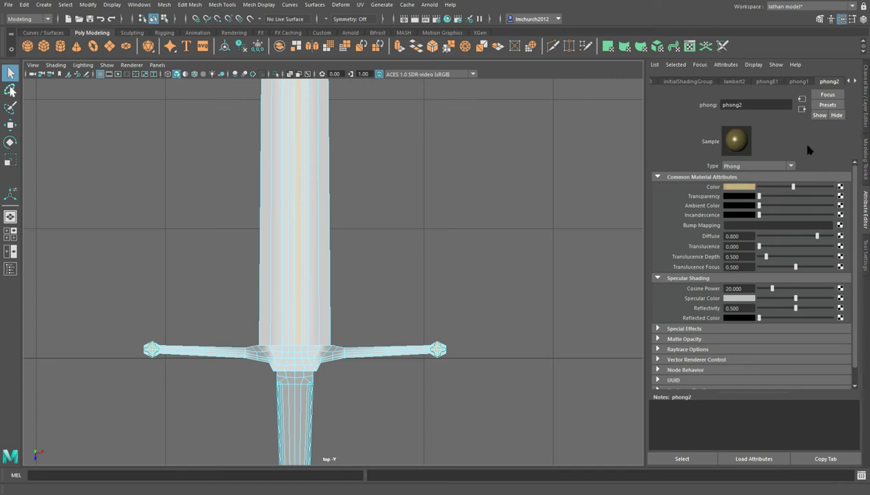
- Clear the selection, leave component mode and examine the crossguard knobs' cross faces in the top and perspective views
{"action": "scroll", "coordinate": [373, 341], "scroll_direction": "down", "scroll_amount": 4}
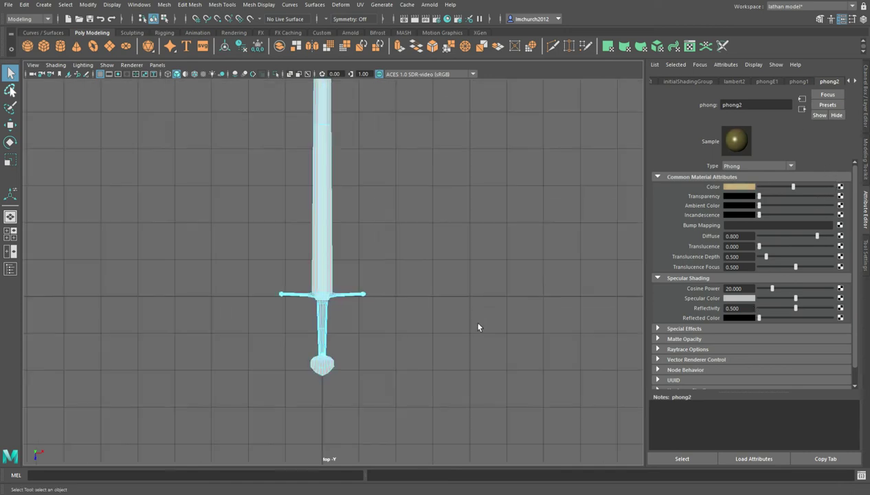
{"action": "scroll", "coordinate": [472, 332], "scroll_direction": "up", "scroll_amount": 3}
{"action": "left_click", "coordinate": [464, 289]}
{"action": "scroll", "coordinate": [453, 346], "scroll_direction": "up", "scroll_amount": 3}
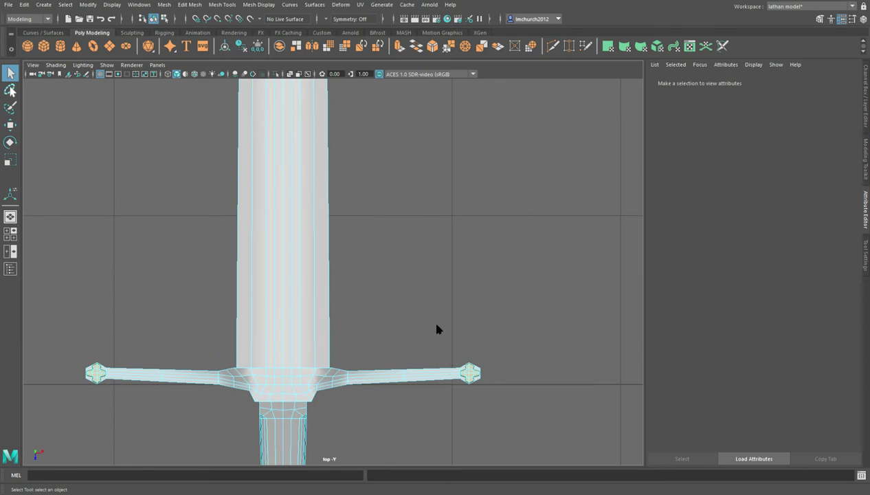
{"action": "key", "text": "F8"}
{"action": "left_click", "coordinate": [485, 211]}
{"action": "mouse_move", "coordinate": [454, 269]}
{"action": "left_mouse_down", "text": "alt"}
{"action": "mouse_move", "coordinate": [447, 275]}
{"action": "mouse_move", "coordinate": [440, 264]}
{"action": "left_mouse_up", "text": "alt"}
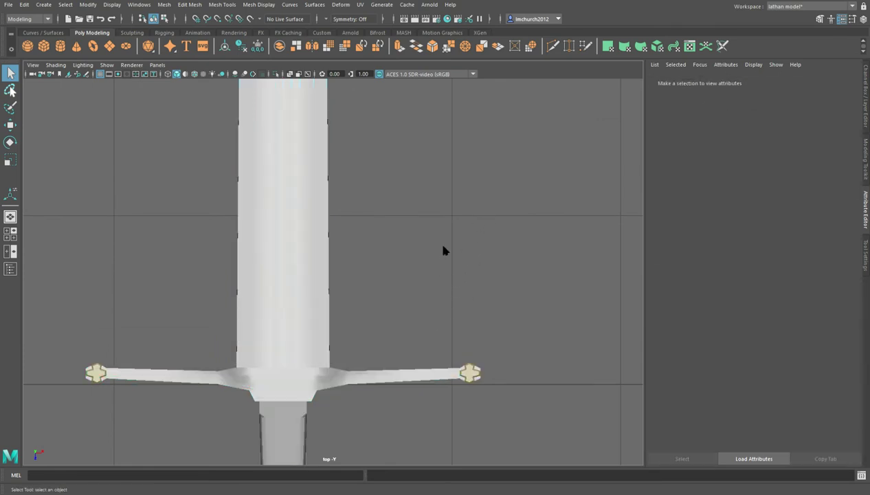
{"action": "key", "text": "space"}
{"action": "key", "text": "space"}
{"action": "key", "text": "space"}
{"action": "scroll", "coordinate": [512, 272], "scroll_direction": "up", "scroll_amount": 6}
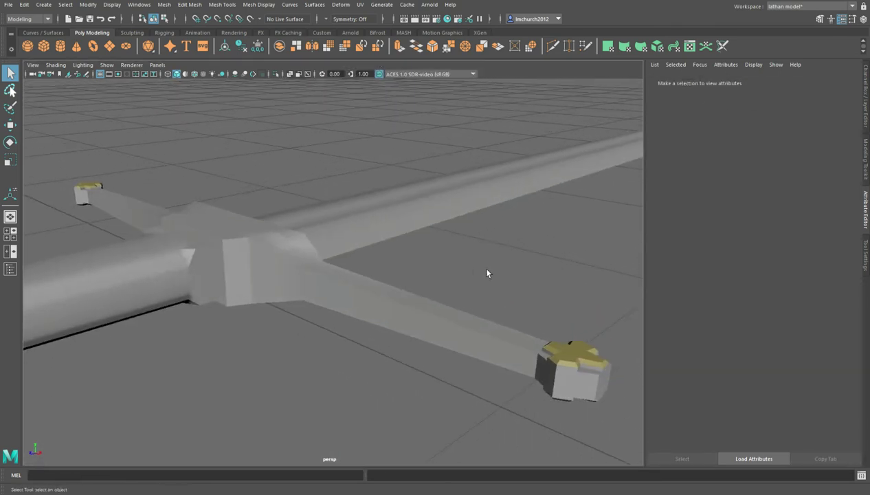
- Tune the phong2 material's specular shading to cosine power 58, a yellow specular color and reflectivity 0.396
{"action": "left_click", "coordinate": [501, 353]}
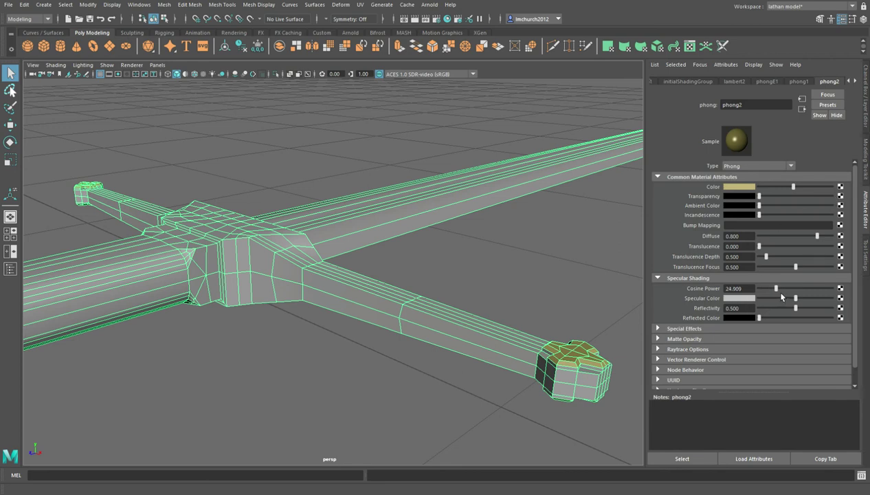
{"action": "left_click_drag", "start_coordinate": [772, 289], "coordinate": [812, 288]}
{"action": "left_click_drag", "start_coordinate": [820, 310], "coordinate": [830, 316]}
{"action": "left_click", "coordinate": [797, 300]}
{"action": "left_click_drag", "start_coordinate": [802, 312], "coordinate": [792, 316]}
- Open the phong1 material's attributes from the sword's faces and darken its color to a medium grey
{"action": "left_click_drag", "start_coordinate": [584, 254], "coordinate": [570, 279], "text": "alt"}
{"action": "left_click_drag", "start_coordinate": [454, 149], "coordinate": [530, 208], "text": "alt"}
{"action": "left_click", "coordinate": [510, 182]}
{"action": "left_click", "coordinate": [532, 227]}
{"action": "right_click_drag", "start_coordinate": [533, 225], "coordinate": [527, 239]}
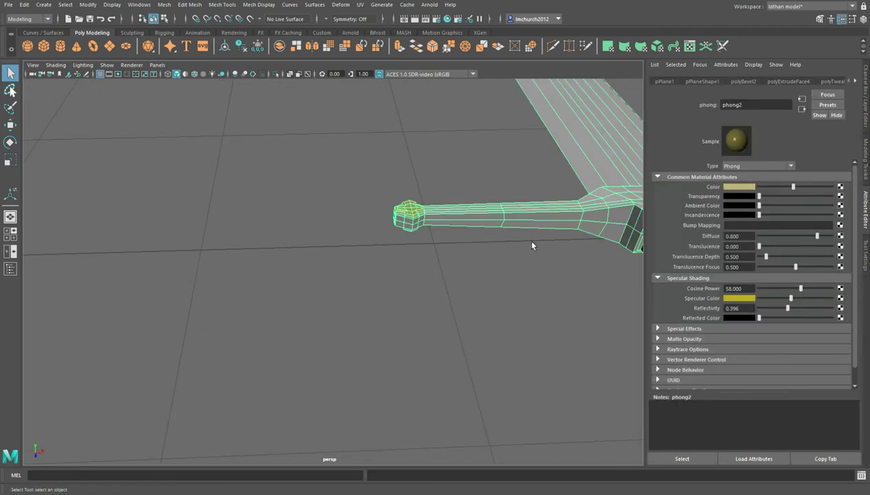
{"action": "left_click", "coordinate": [799, 81]}
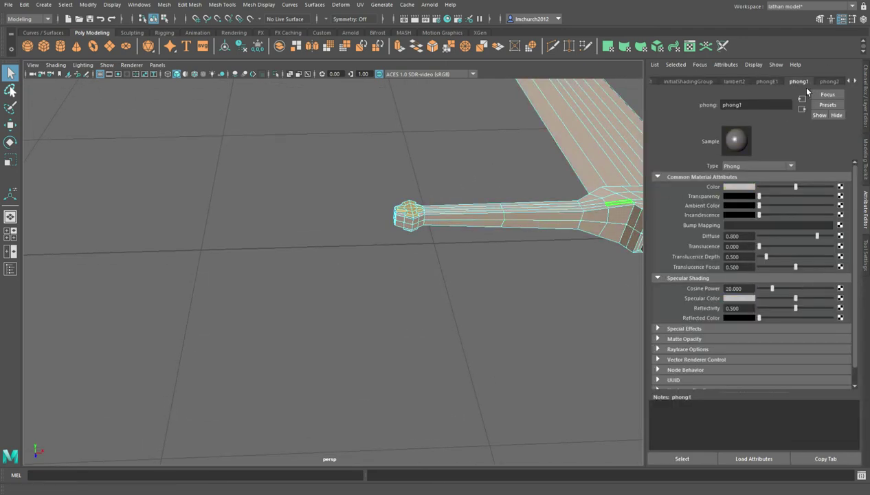
{"action": "left_click", "coordinate": [552, 304]}
{"action": "left_click", "coordinate": [595, 231]}
{"action": "mouse_move", "coordinate": [785, 187]}
{"action": "left_mouse_down"}
{"action": "mouse_move", "coordinate": [760, 193]}
{"action": "mouse_move", "coordinate": [790, 187]}
{"action": "left_mouse_up"}
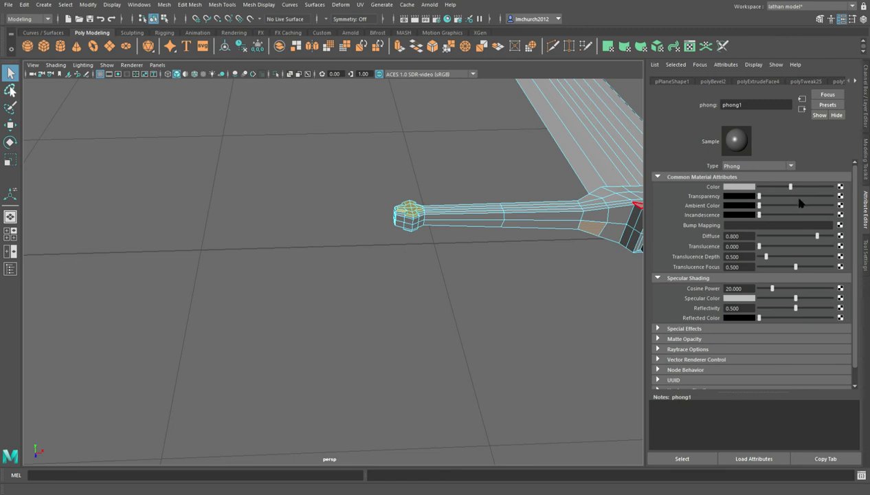
{"action": "key", "text": "ctrl+z"}
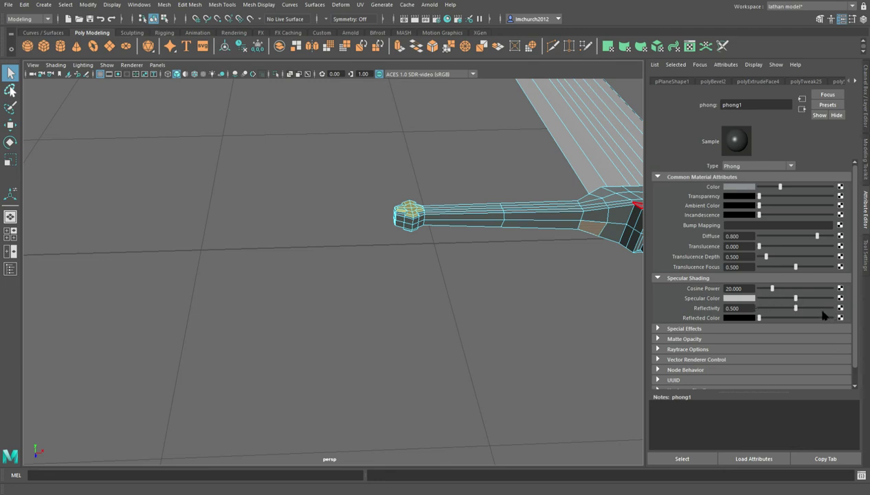
- Set phong1's cosine power to 17.273 and reflectivity to 0.318, lighten its specular color, and clear the selection
{"action": "left_click_drag", "start_coordinate": [809, 311], "coordinate": [813, 312]}
{"action": "left_click_drag", "start_coordinate": [773, 289], "coordinate": [789, 312]}
{"action": "left_click", "coordinate": [522, 301]}
- Examine the crossguard, grip and pommel from several angles in the perspective view
{"action": "left_click_drag", "start_coordinate": [522, 301], "coordinate": [316, 323], "text": "alt"}
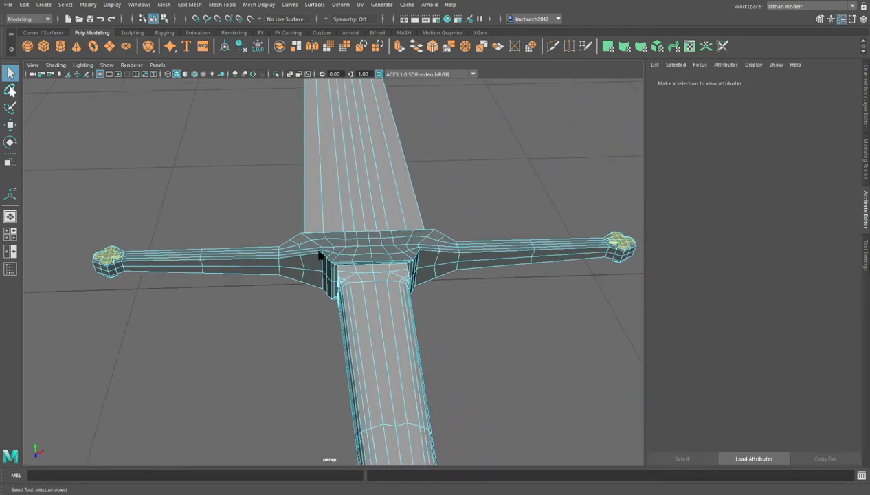
{"action": "left_click", "coordinate": [320, 252]}
{"action": "left_click", "coordinate": [217, 287]}
{"action": "left_click_drag", "start_coordinate": [230, 236], "coordinate": [398, 244], "text": "alt"}
{"action": "left_click", "coordinate": [421, 365]}
{"action": "left_click_drag", "start_coordinate": [421, 365], "coordinate": [454, 333], "text": "alt"}
{"action": "key", "text": "F11"}
{"action": "left_click", "coordinate": [467, 250]}
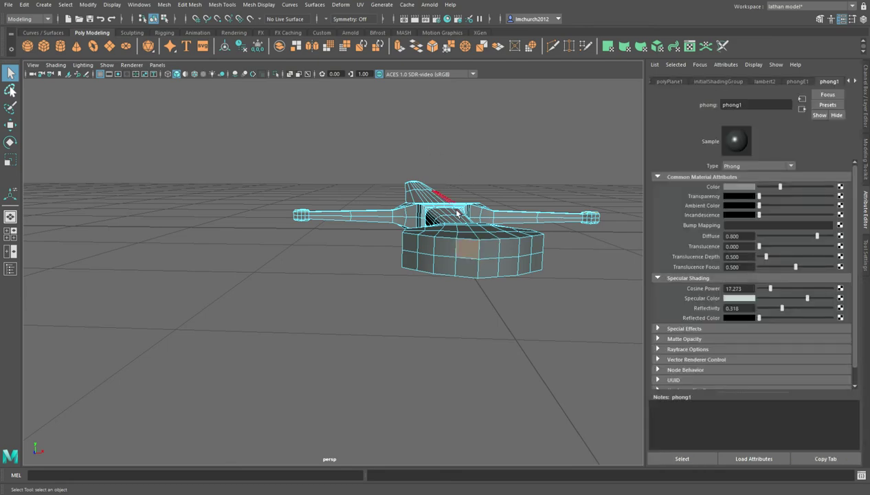
{"action": "left_click_drag", "start_coordinate": [263, 88], "coordinate": [292, 145], "text": "alt"}
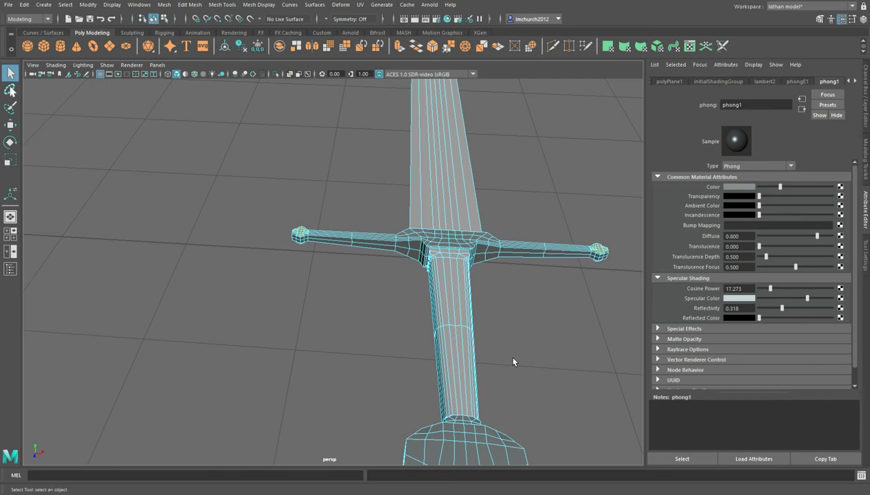
{"action": "middle_click_drag", "start_coordinate": [513, 358], "coordinate": [450, 308], "text": "alt"}
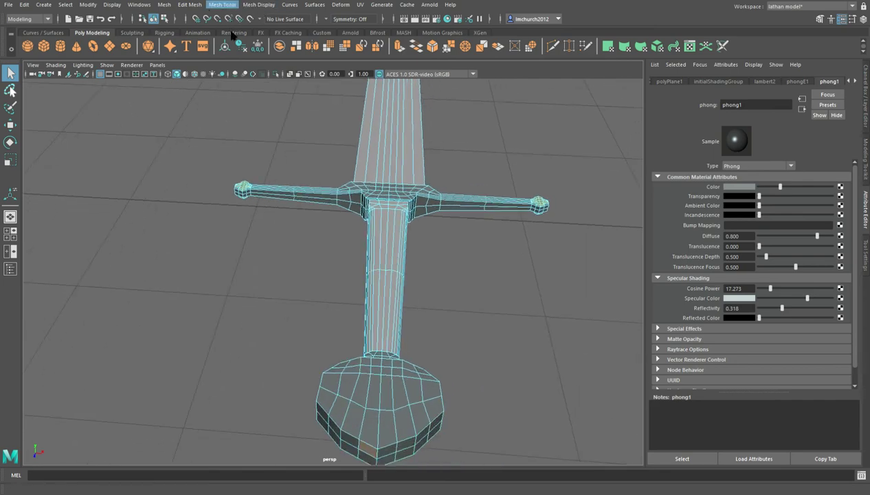
- Try to insert an edge loop around the pommel with the Insert Edge Loop tool, and undo it
{"action": "left_click", "coordinate": [257, 77]}
{"action": "left_click_drag", "start_coordinate": [341, 252], "coordinate": [342, 238], "text": "alt"}
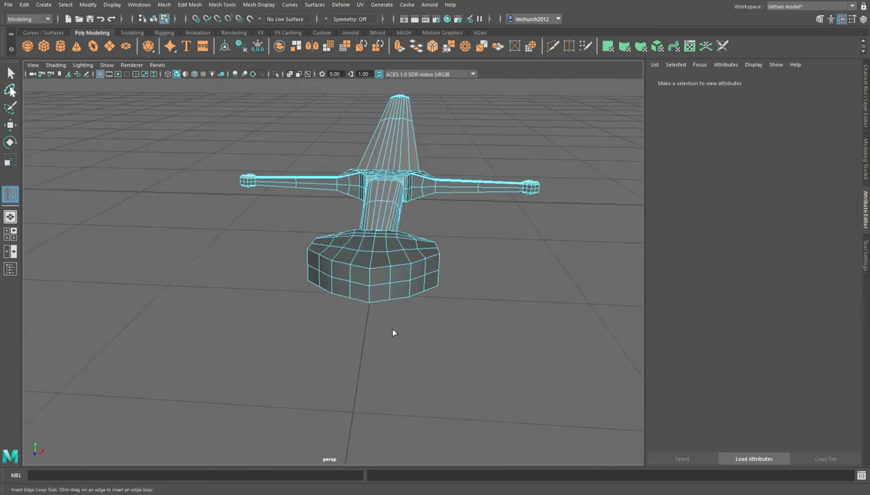
{"action": "left_click_drag", "start_coordinate": [366, 292], "coordinate": [365, 288]}
{"action": "key", "text": "ctrl+z"}
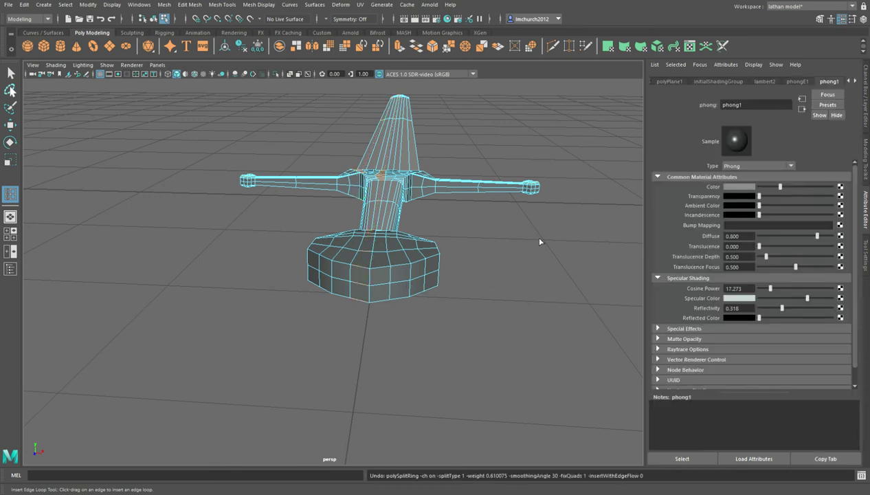
{"action": "left_click", "coordinate": [458, 259]}
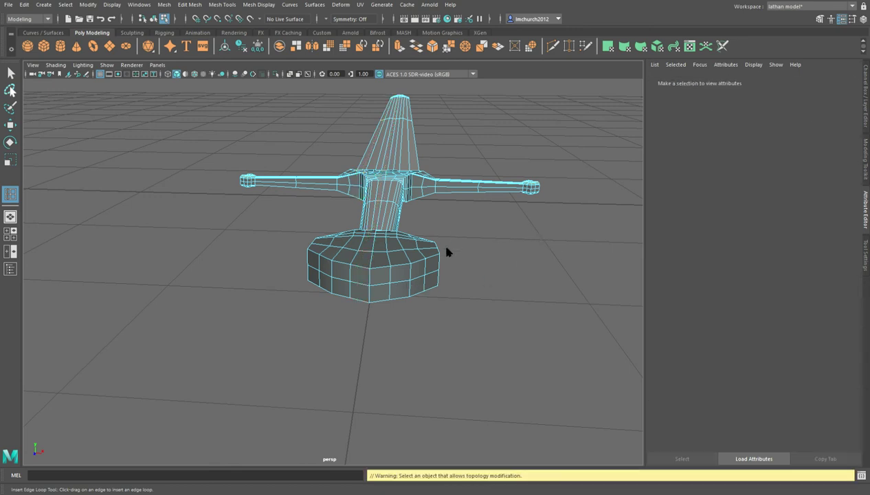
- Try to bevel the four central faces at the pommel's end, and undo the bevel
{"action": "key", "text": "q"}
{"action": "left_click", "coordinate": [359, 275]}
{"action": "left_click", "coordinate": [382, 280], "text": "shift"}
{"action": "left_click", "coordinate": [382, 296], "text": "shift"}
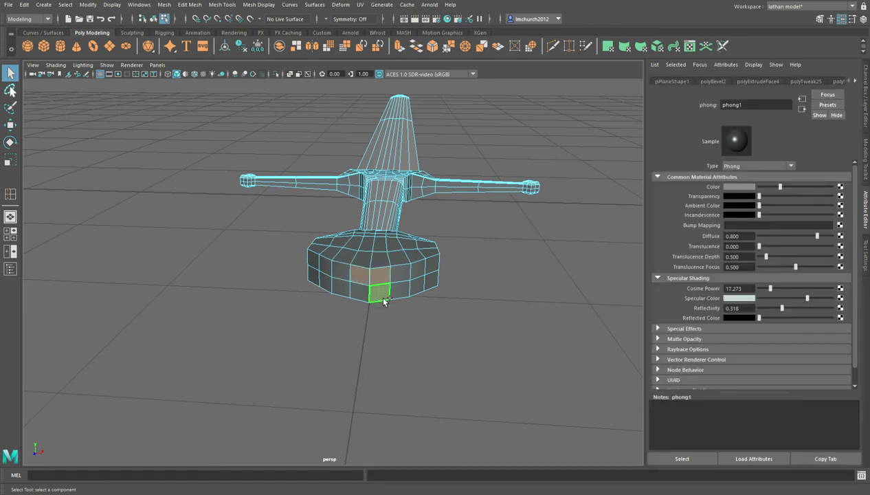
{"action": "left_click", "coordinate": [367, 293], "text": "shift"}
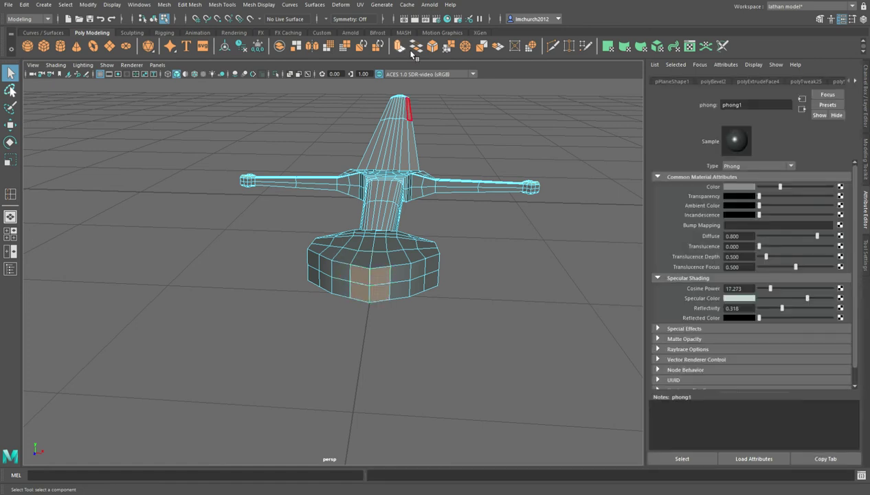
{"action": "left_click", "coordinate": [437, 50]}
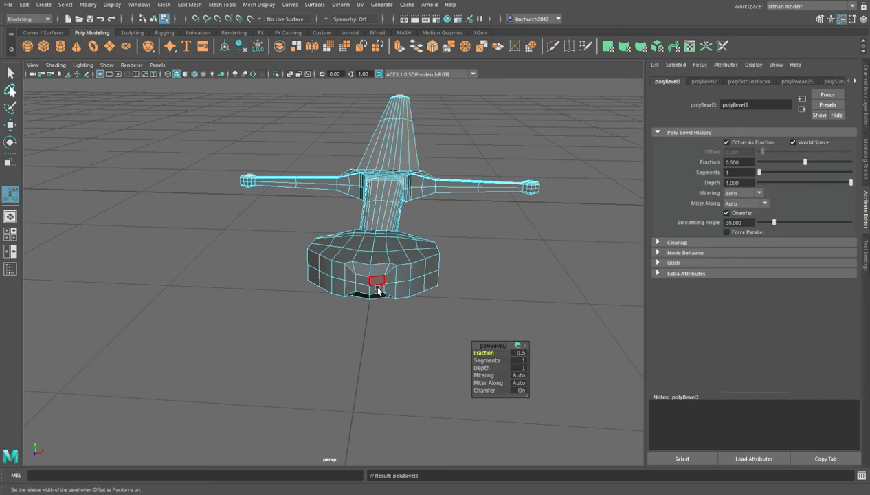
{"action": "scroll", "coordinate": [377, 280], "scroll_direction": "up", "scroll_amount": 3}
{"action": "key", "text": "ctrl+z"}
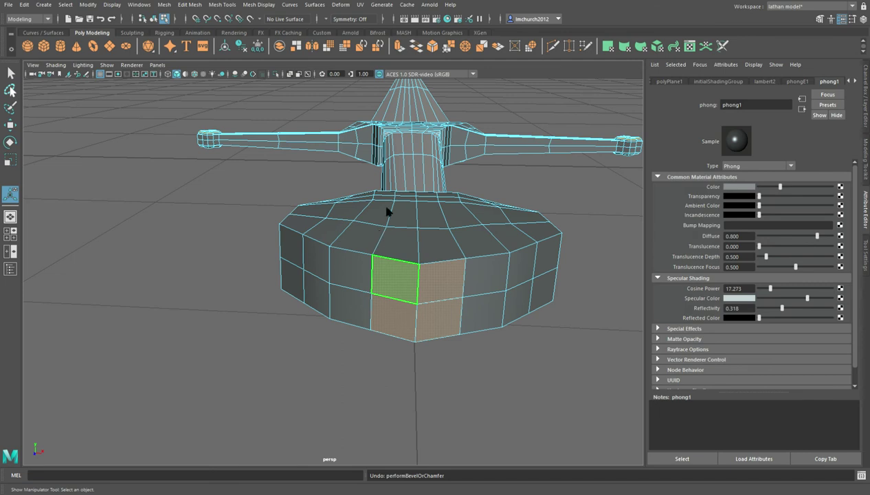
- Try to bevel the edges meeting at the centre of the pommel's end, and undo the bevel
{"action": "right_click_drag", "start_coordinate": [386, 212], "coordinate": [390, 196]}
{"action": "left_click", "coordinate": [418, 293]}
{"action": "left_click", "coordinate": [409, 301], "text": "shift"}
{"action": "left_click", "coordinate": [416, 311], "text": "shift"}
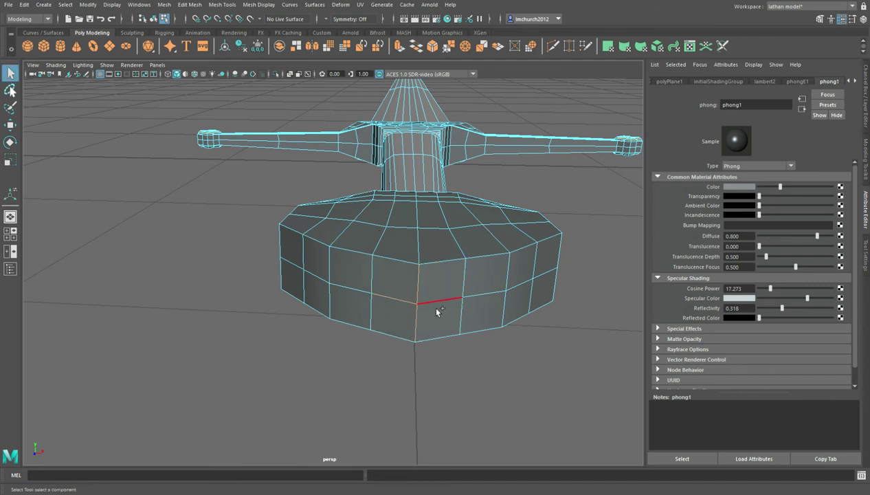
{"action": "left_click", "coordinate": [433, 51]}
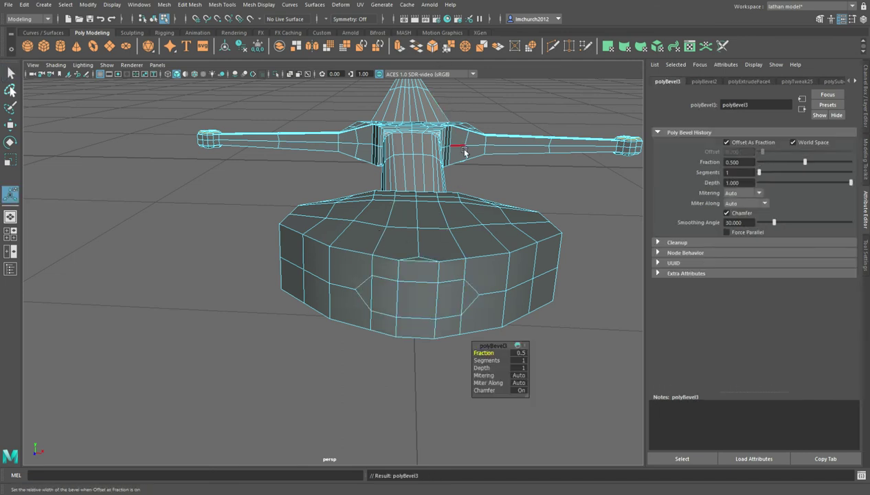
{"action": "key", "text": "ctrl+z"}
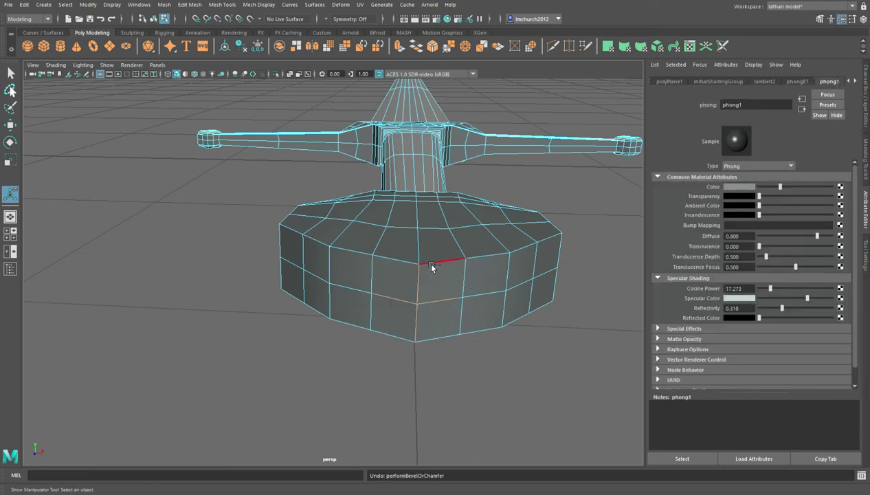
- Try to bevel the centre vertex of the pommel's end, and undo the bevel
{"action": "key", "text": "q"}
{"action": "key", "text": "F9"}
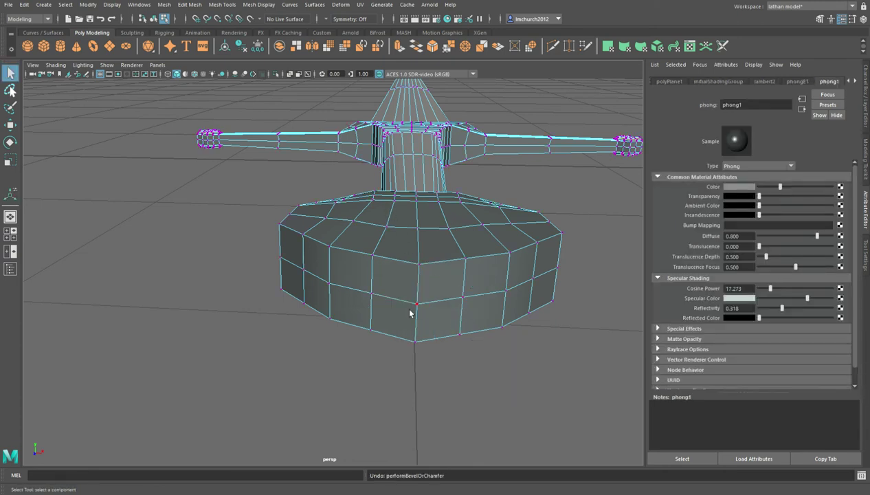
{"action": "left_click", "coordinate": [439, 59]}
{"action": "key", "text": "ctrl+z"}
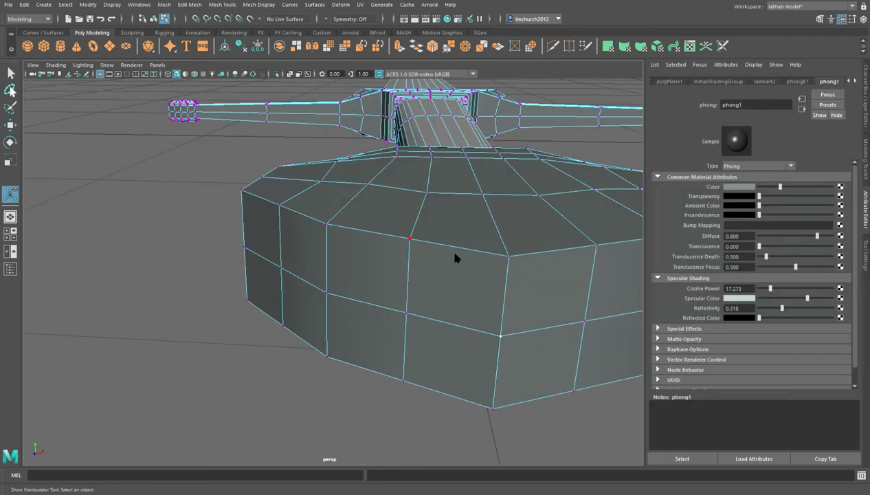
- Move the centre vertex of the pommel's end slightly outward along the sword's length and clear the selection
{"action": "right_click_drag", "start_coordinate": [455, 253], "coordinate": [481, 297]}
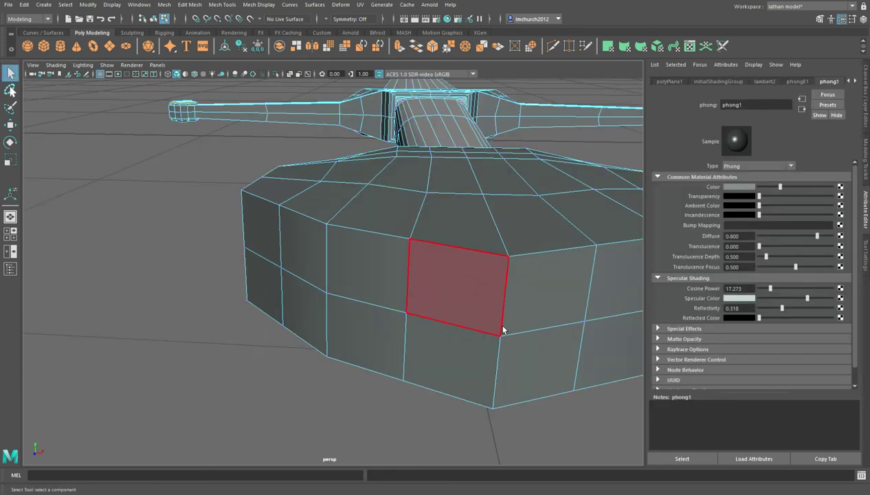
{"action": "key", "text": "F9"}
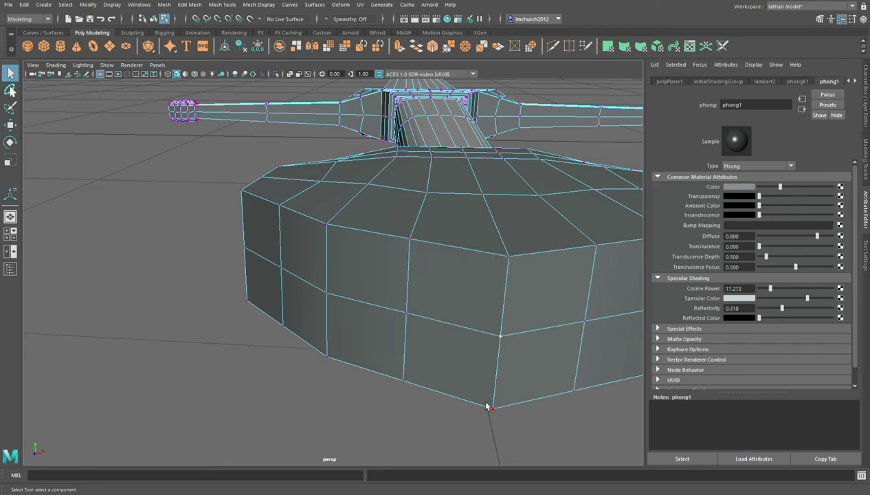
{"action": "key", "text": "w"}
{"action": "left_click", "coordinate": [511, 358]}
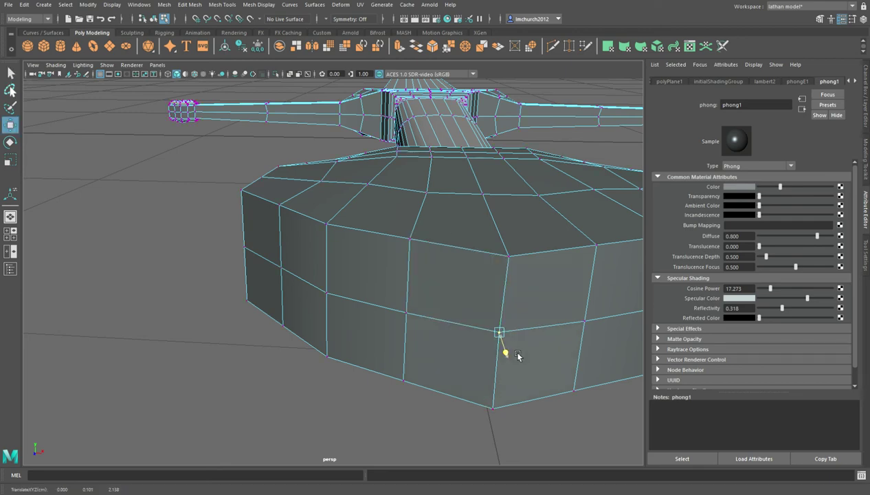
{"action": "scroll", "coordinate": [517, 329], "scroll_direction": "down", "scroll_amount": 5}
{"action": "left_click_drag", "start_coordinate": [518, 323], "coordinate": [473, 346], "text": "alt"}
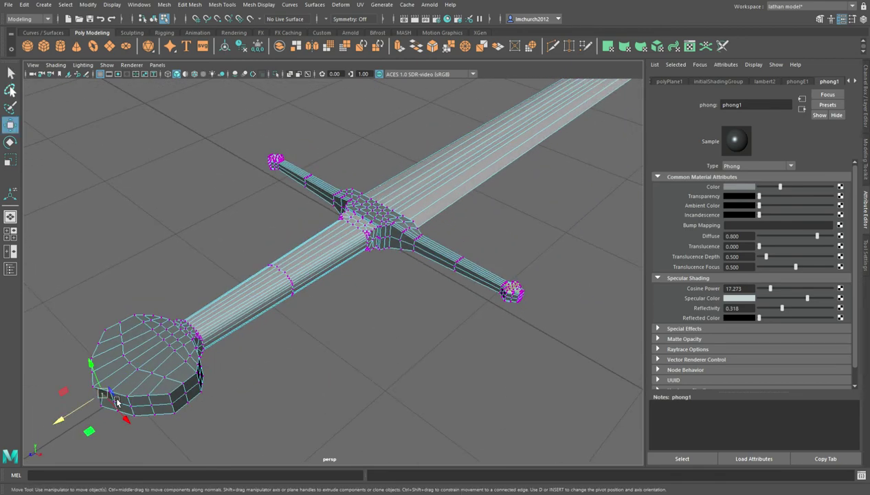
{"action": "left_click_drag", "start_coordinate": [80, 414], "coordinate": [76, 424]}
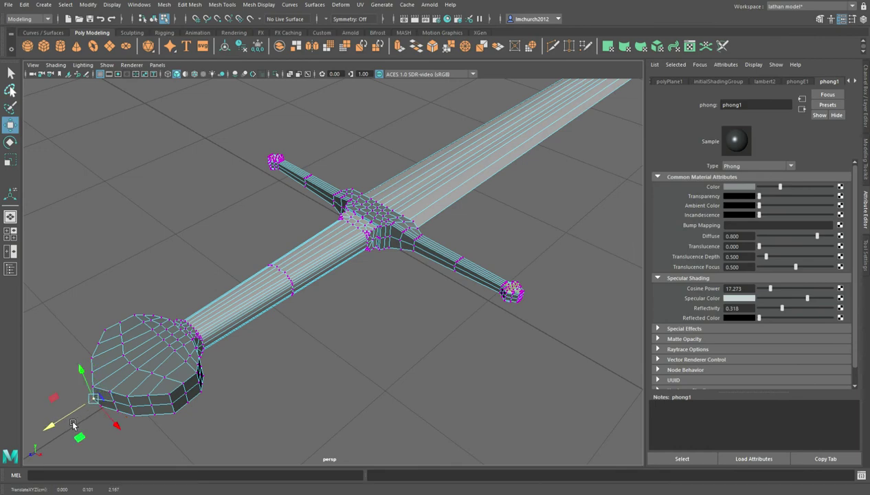
{"action": "left_click", "coordinate": [252, 370]}
- Select a single face on the upper half of the grip and show the sword's material attributes
{"action": "left_click_drag", "start_coordinate": [308, 345], "coordinate": [425, 316], "text": "alt"}
{"action": "key", "text": "F11"}
{"action": "left_click", "coordinate": [412, 275]}
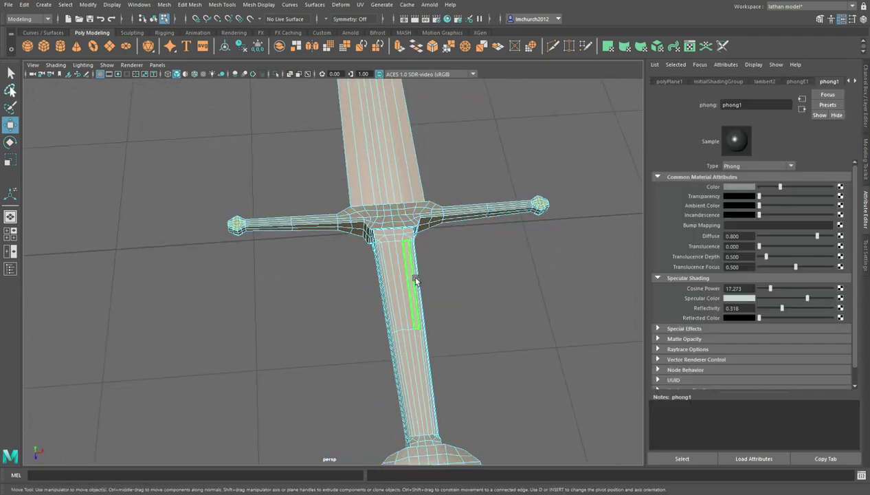
{"action": "left_click", "coordinate": [407, 263]}
{"action": "key", "text": "q"}
{"action": "double_click", "coordinate": [414, 268]}
{"action": "scroll", "coordinate": [810, 86], "scroll_direction": "down", "scroll_amount": 2}
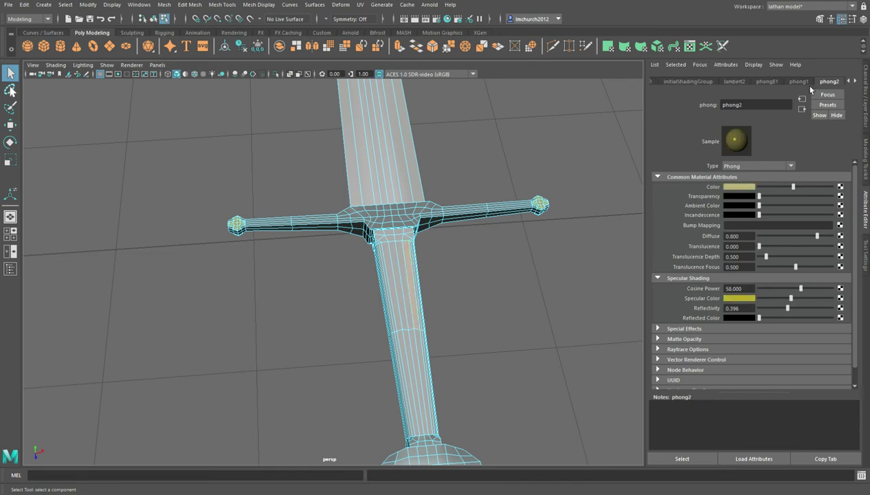
- Try to set the lambert1 material's color to black, and undo the color change
{"action": "left_click", "coordinate": [775, 186]}
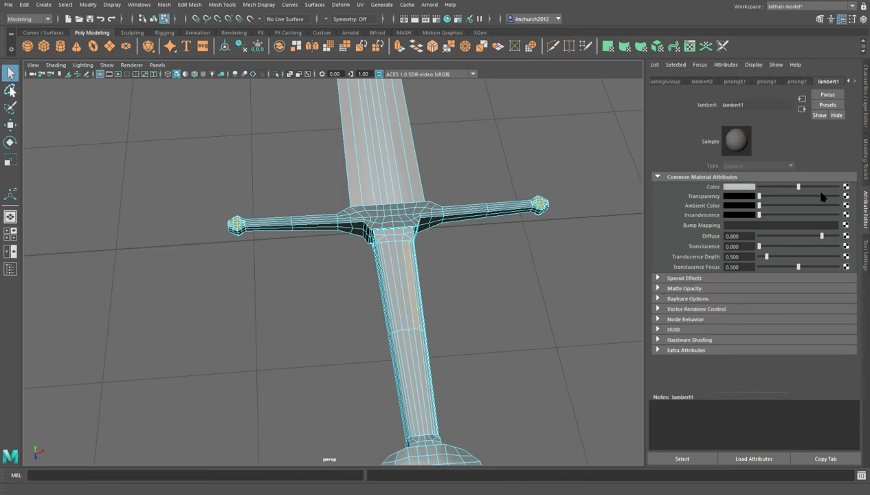
{"action": "left_click", "coordinate": [759, 187]}
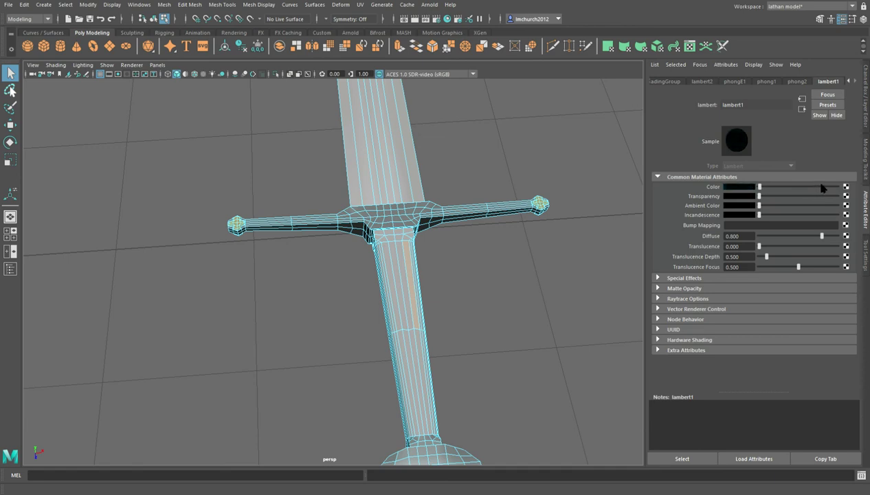
{"action": "key", "text": "ctrl+z"}
{"action": "key", "text": "ctrl+z"}
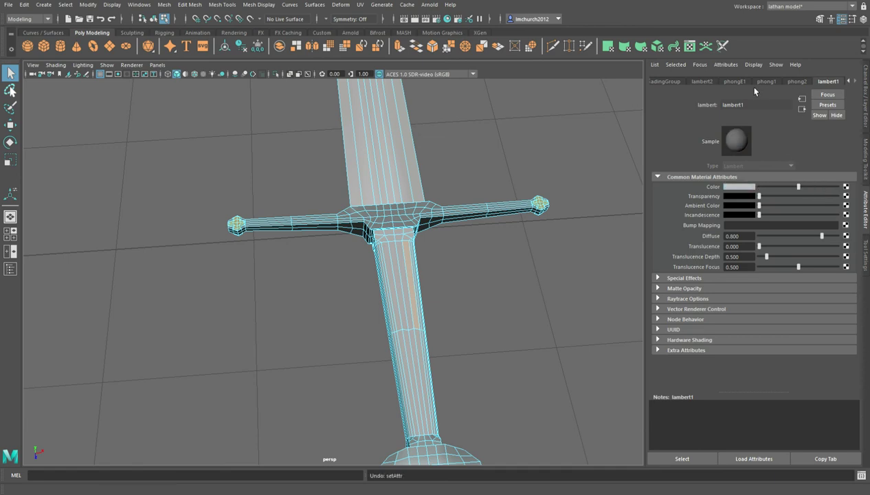
- Set the grip's lambert2 material color to dark red and clear the face selection
{"action": "left_click", "coordinate": [706, 82]}
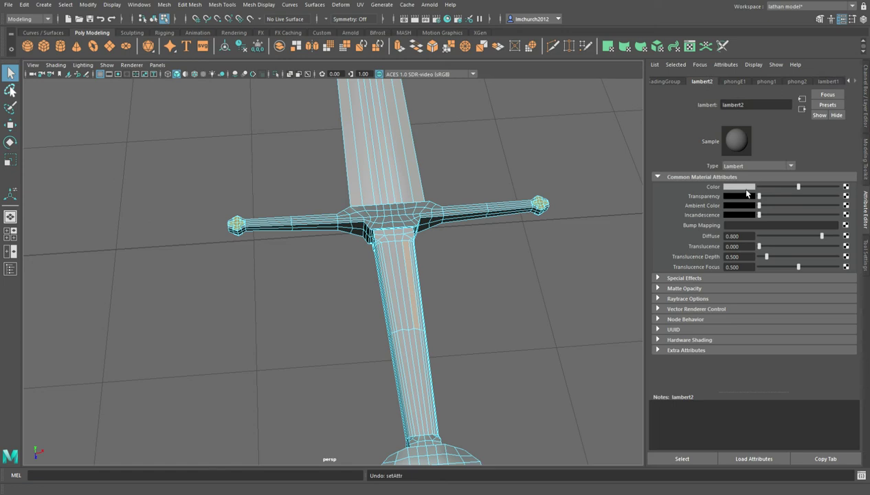
{"action": "left_click", "coordinate": [766, 189]}
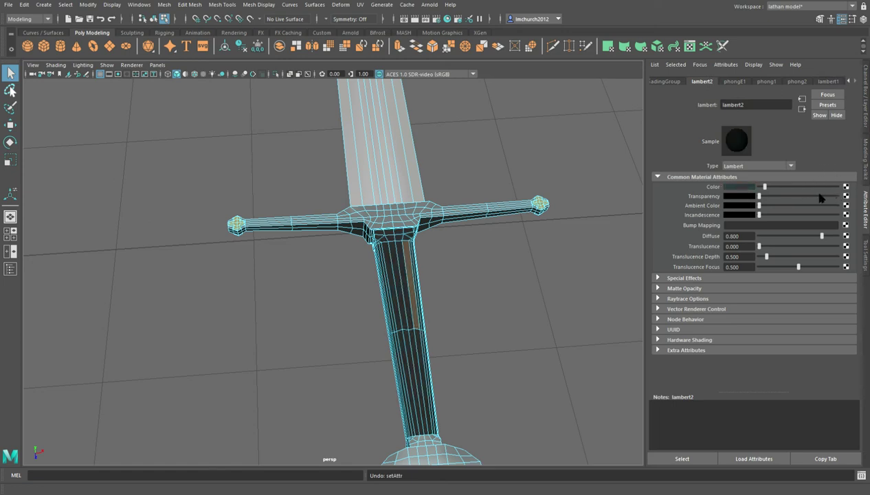
{"action": "key", "text": "ctrl+z"}
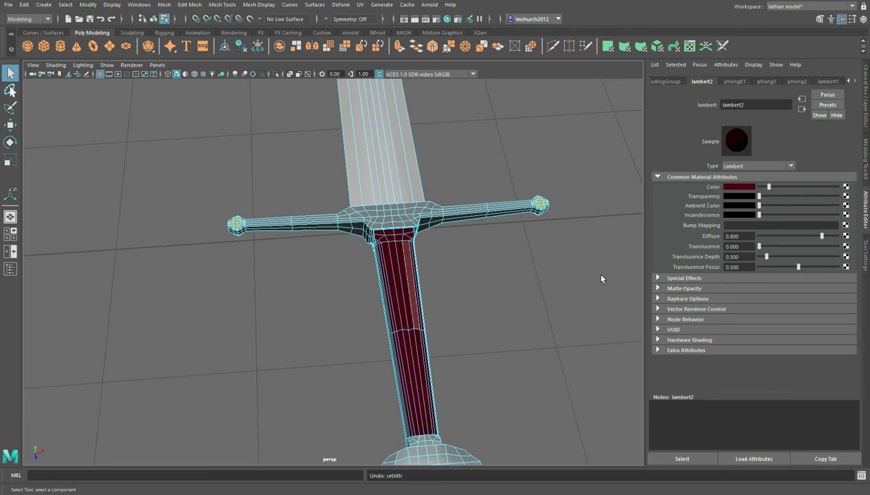
{"action": "left_click", "coordinate": [588, 225]}
- Switch to face selection and select the outer edge face strips running along both sides of the blade
{"action": "left_click_drag", "start_coordinate": [588, 225], "coordinate": [471, 230], "text": "alt"}
{"action": "left_click", "coordinate": [437, 243]}
{"action": "right_click_drag", "start_coordinate": [470, 230], "coordinate": [456, 249]}
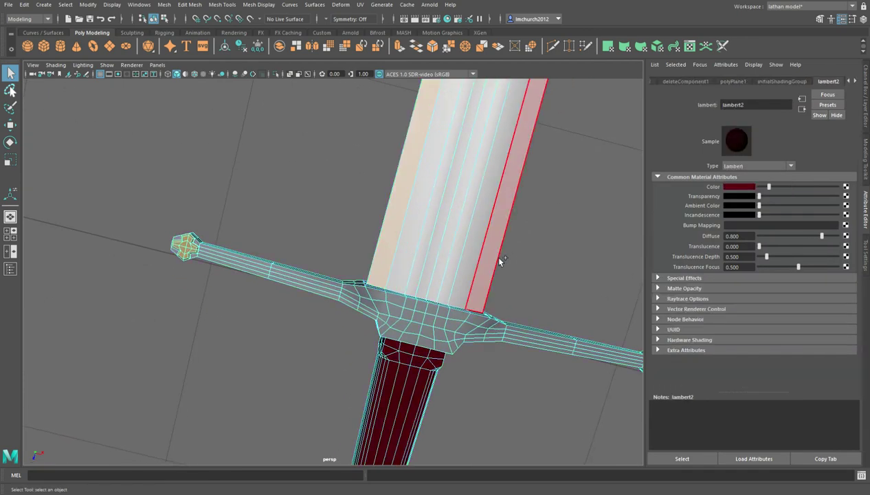
- In the top view, add the edge faces on both sides of the blade's tip to the face selection
{"action": "key", "text": "space"}
{"action": "key", "text": "space"}
{"action": "scroll", "coordinate": [250, 165], "scroll_direction": "down", "scroll_amount": 6}
{"action": "middle_click_drag", "start_coordinate": [268, 196], "coordinate": [268, 309], "text": "alt"}
{"action": "scroll", "coordinate": [280, 312], "scroll_direction": "up", "scroll_amount": 3}
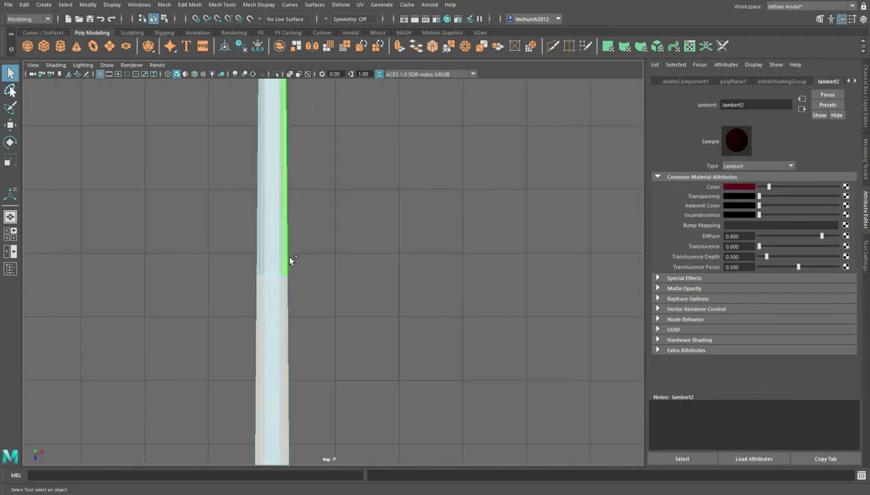
{"action": "middle_click_drag", "start_coordinate": [306, 211], "coordinate": [339, 385], "text": "alt"}
{"action": "scroll", "coordinate": [375, 257], "scroll_direction": "up", "scroll_amount": 5}
{"action": "middle_click_drag", "start_coordinate": [369, 159], "coordinate": [404, 306], "text": "alt"}
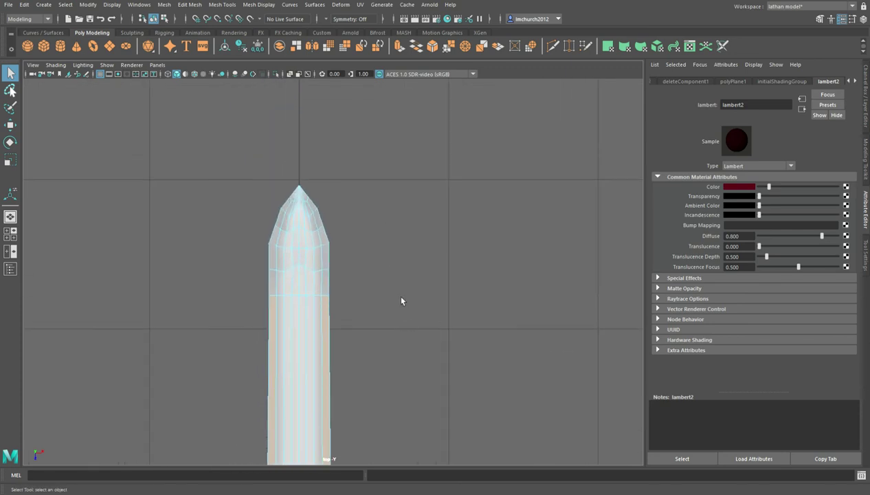
{"action": "scroll", "coordinate": [343, 274], "scroll_direction": "up", "scroll_amount": 2}
{"action": "left_click_drag", "start_coordinate": [222, 221], "coordinate": [258, 290], "text": "shift"}
{"action": "left_click_drag", "start_coordinate": [315, 230], "coordinate": [350, 301], "text": "shift"}
{"action": "left_click_drag", "start_coordinate": [256, 143], "coordinate": [300, 159], "text": "shift"}
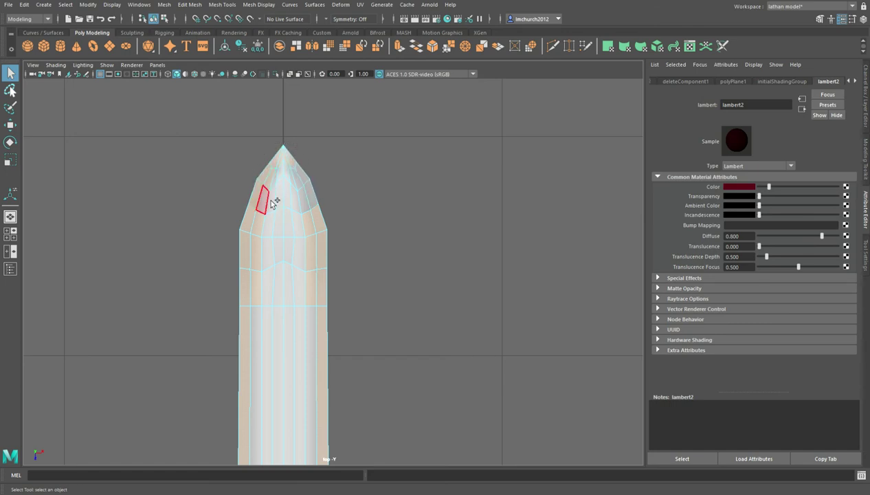
{"action": "left_click_drag", "start_coordinate": [301, 179], "coordinate": [317, 196], "text": "shift"}
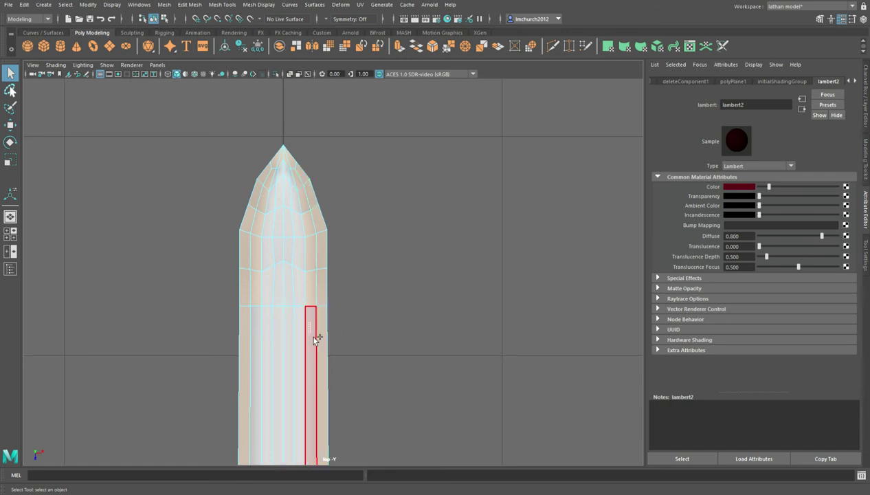
- Add the inner strips beside both blade edges to the selection and assign a new Phong material to all selected faces
{"action": "middle_click_drag", "start_coordinate": [264, 365], "coordinate": [462, 138], "text": "alt"}
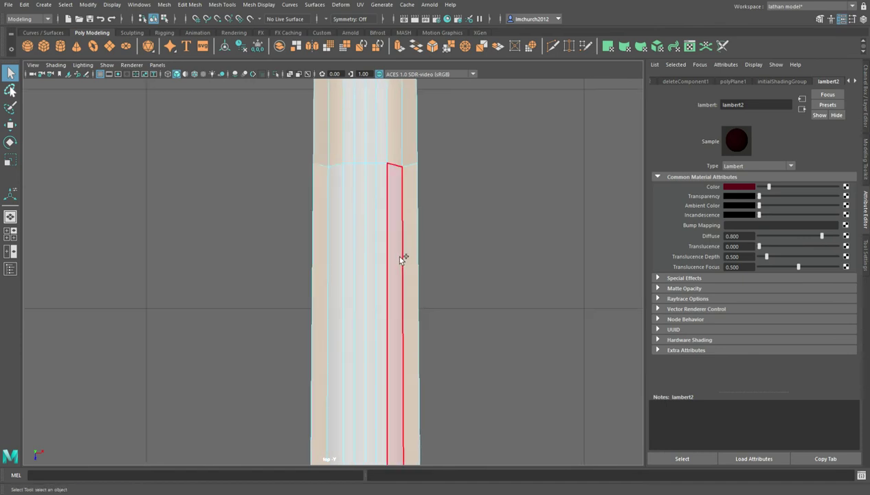
{"action": "middle_click_drag", "start_coordinate": [403, 181], "coordinate": [463, 268], "text": "alt"}
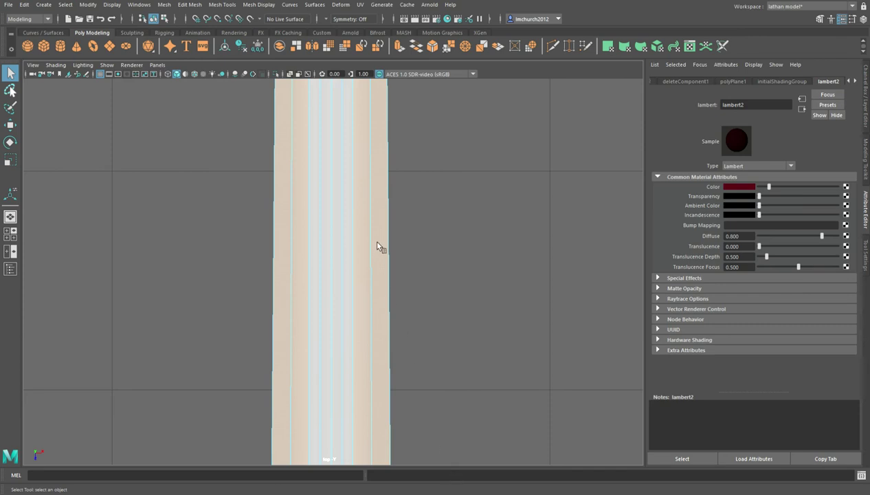
{"action": "scroll", "coordinate": [351, 215], "scroll_direction": "down", "scroll_amount": 8}
{"action": "middle_click_drag", "start_coordinate": [364, 230], "coordinate": [337, 412], "text": "alt"}
{"action": "scroll", "coordinate": [351, 261], "scroll_direction": "up", "scroll_amount": 5}
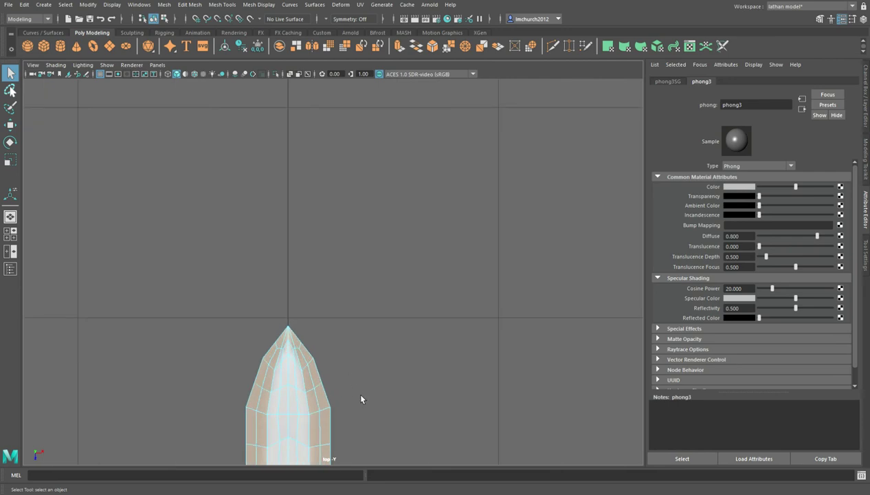
- Select the pair of outer vertices just below the blade's point and scale them slightly apart across the width
{"action": "scroll", "coordinate": [332, 259], "scroll_direction": "up", "scroll_amount": 2}
{"action": "right_click_drag", "start_coordinate": [278, 216], "coordinate": [260, 208]}
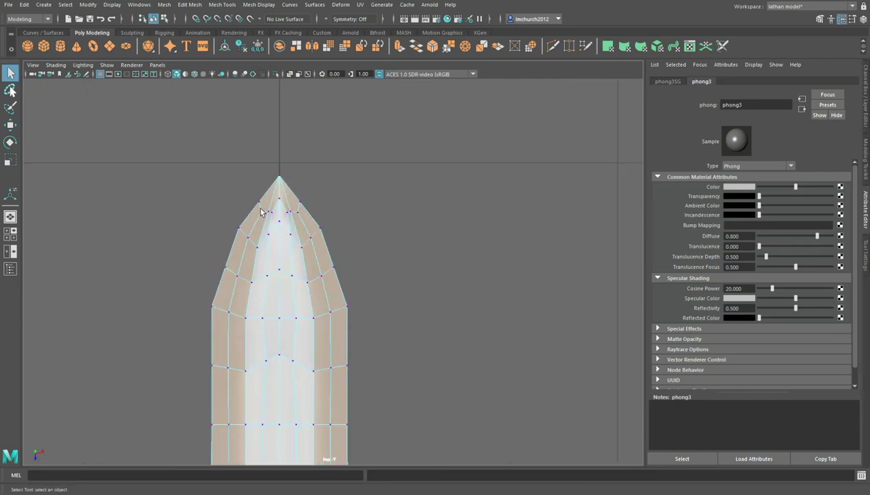
{"action": "left_click", "coordinate": [263, 212]}
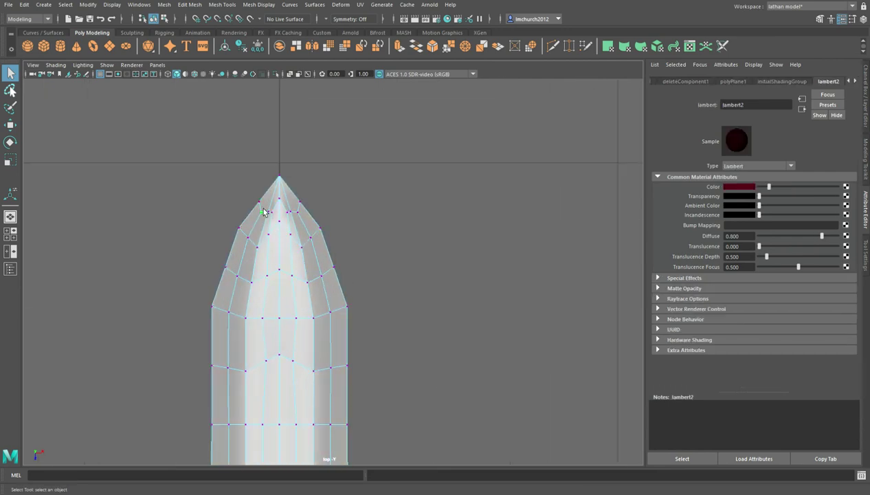
{"action": "left_click", "coordinate": [310, 210]}
{"action": "key", "text": "r"}
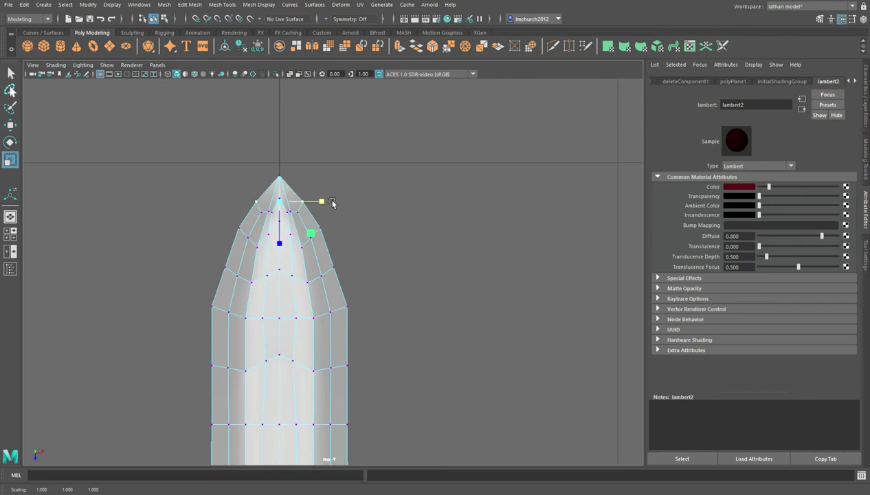
- Scale the outer vertex pair above the tip's shoulders slightly apart to round the outline, and clear the selection
{"action": "left_click", "coordinate": [226, 267]}
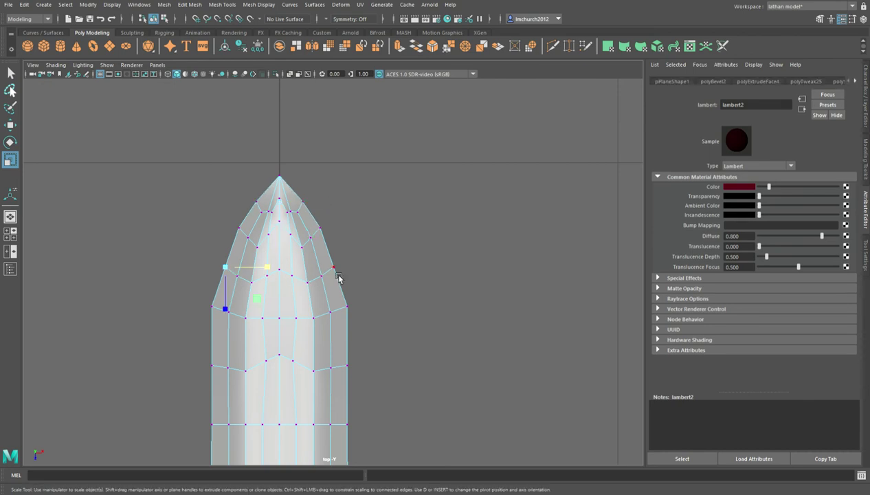
{"action": "left_click", "coordinate": [344, 270], "text": "shift"}
{"action": "left_click_drag", "start_coordinate": [323, 268], "coordinate": [329, 270]}
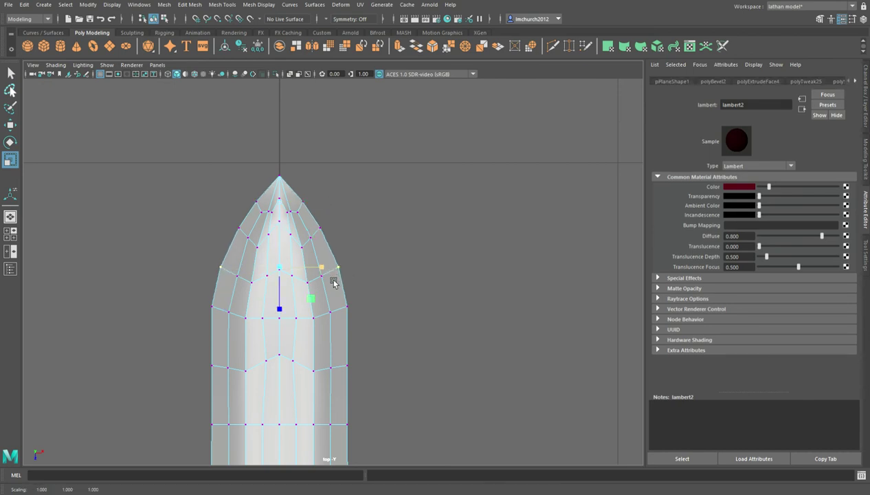
{"action": "left_click", "coordinate": [533, 212]}
{"action": "scroll", "coordinate": [405, 243], "scroll_direction": "down", "scroll_amount": 10}
{"action": "scroll", "coordinate": [392, 251], "scroll_direction": "up", "scroll_amount": 7}
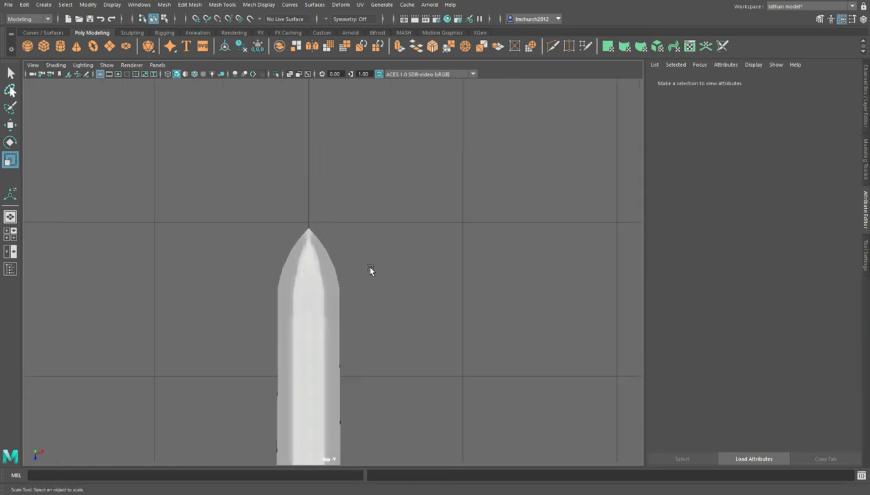
- Set the phong3 edge material to near-white color, cosine power 2 and a brighter specular color, and clear the selection
{"action": "scroll", "coordinate": [324, 254], "scroll_direction": "up", "scroll_amount": 2}
{"action": "middle_click_drag", "start_coordinate": [344, 356], "coordinate": [332, 200], "text": "alt"}
{"action": "left_click", "coordinate": [329, 223]}
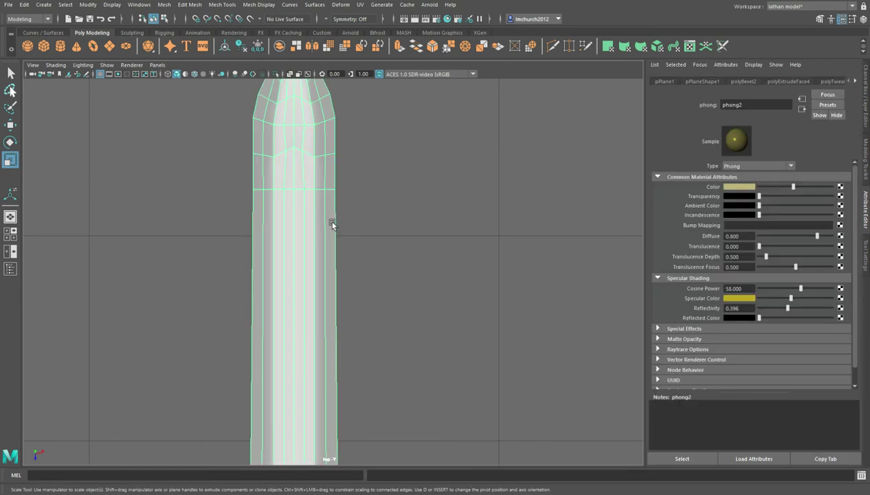
{"action": "left_click", "coordinate": [832, 94]}
{"action": "left_click", "coordinate": [831, 91]}
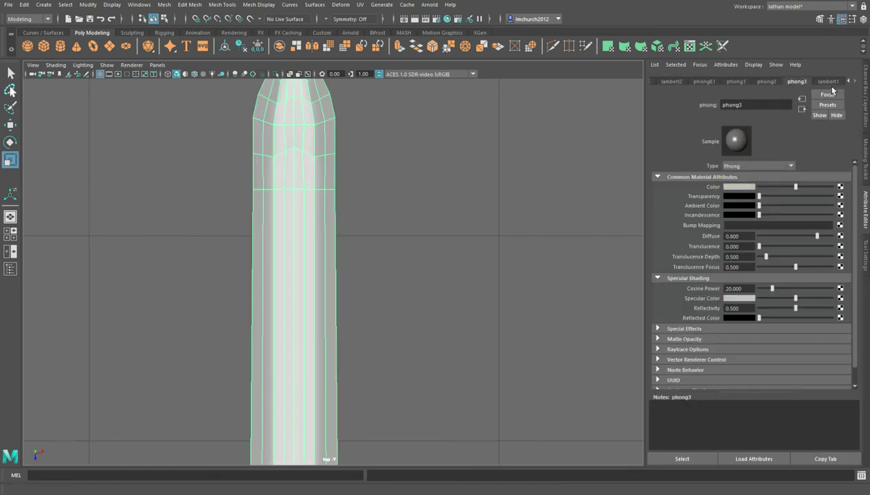
{"action": "left_click_drag", "start_coordinate": [794, 187], "coordinate": [817, 187]}
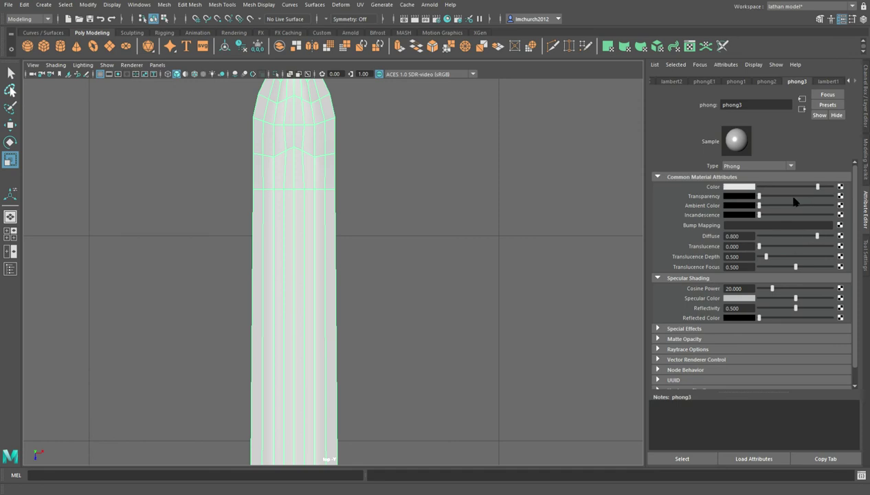
{"action": "left_click_drag", "start_coordinate": [803, 207], "coordinate": [803, 210]}
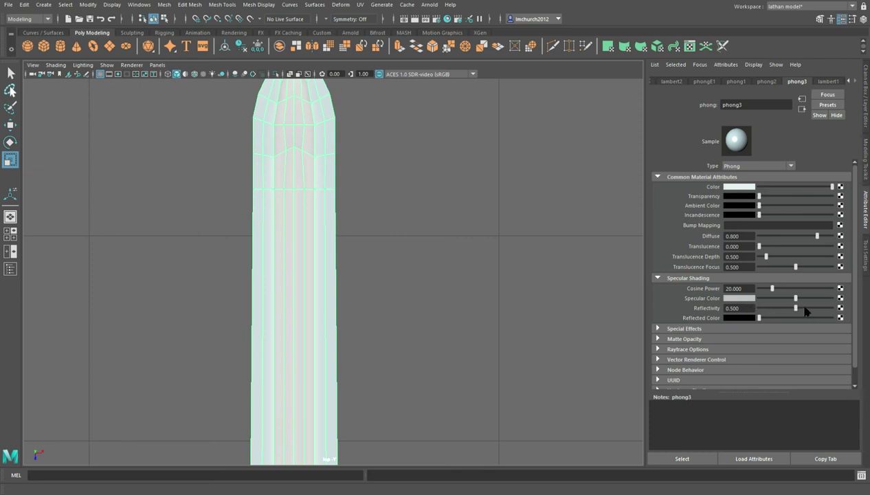
{"action": "mouse_move", "coordinate": [859, 318]}
{"action": "left_mouse_down"}
{"action": "mouse_move", "coordinate": [852, 316]}
{"action": "mouse_move", "coordinate": [858, 322]}
{"action": "left_mouse_up"}
{"action": "left_click_drag", "start_coordinate": [775, 296], "coordinate": [765, 294]}
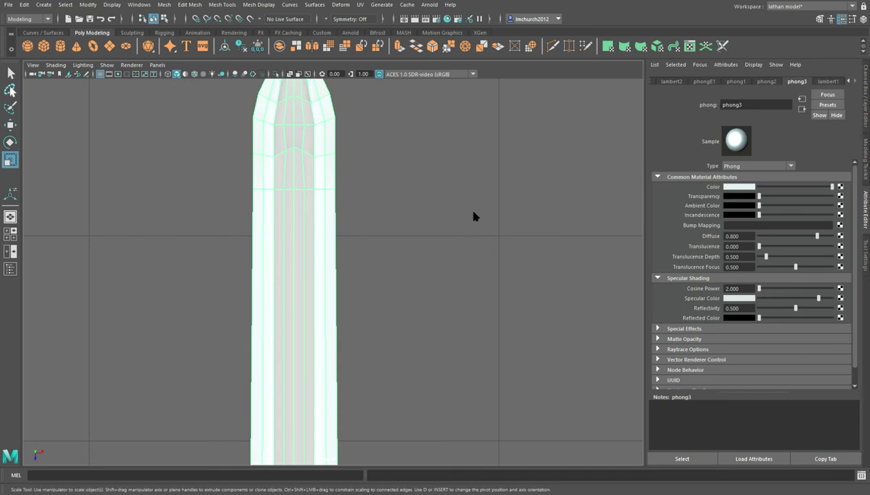
{"action": "left_click", "coordinate": [593, 287]}
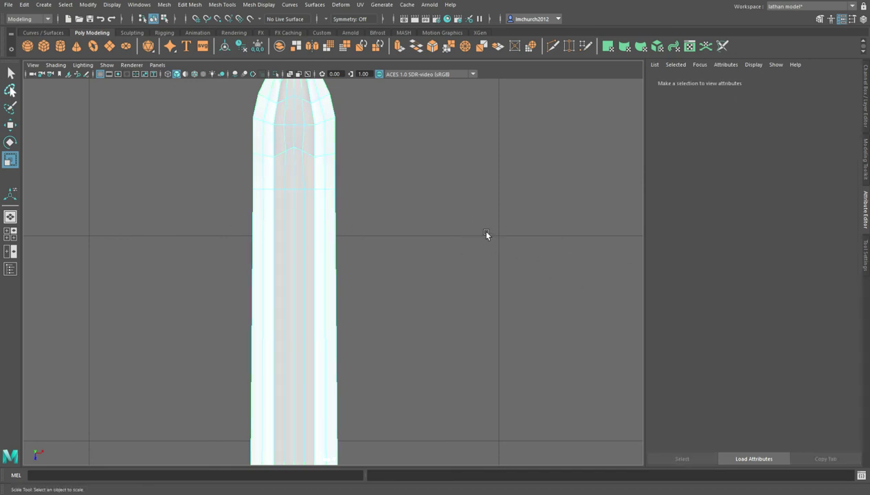
- In the perspective view, select a blade edge face and set phong3's reflectivity to 0.786 with a very dark reflected color
{"action": "key", "text": "space"}
{"action": "key", "text": "space"}
{"action": "left_click_drag", "start_coordinate": [542, 195], "coordinate": [443, 275], "text": "alt"}
{"action": "left_click", "coordinate": [444, 275]}
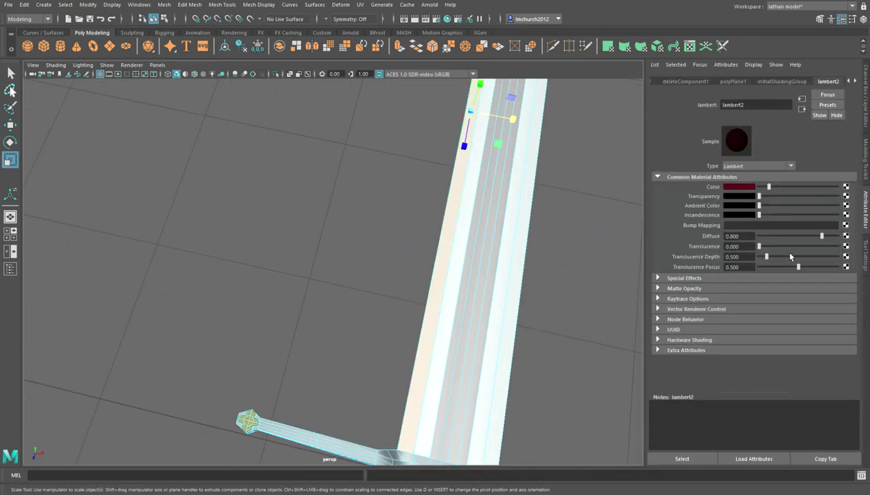
{"action": "scroll", "coordinate": [803, 87], "scroll_direction": "down", "scroll_amount": 5}
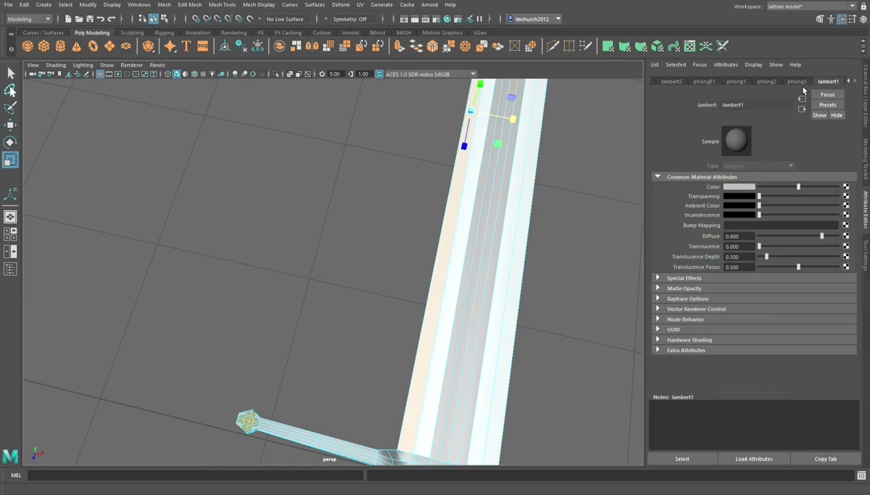
{"action": "left_click", "coordinate": [802, 96]}
{"action": "scroll", "coordinate": [773, 87], "scroll_direction": "down", "scroll_amount": 1}
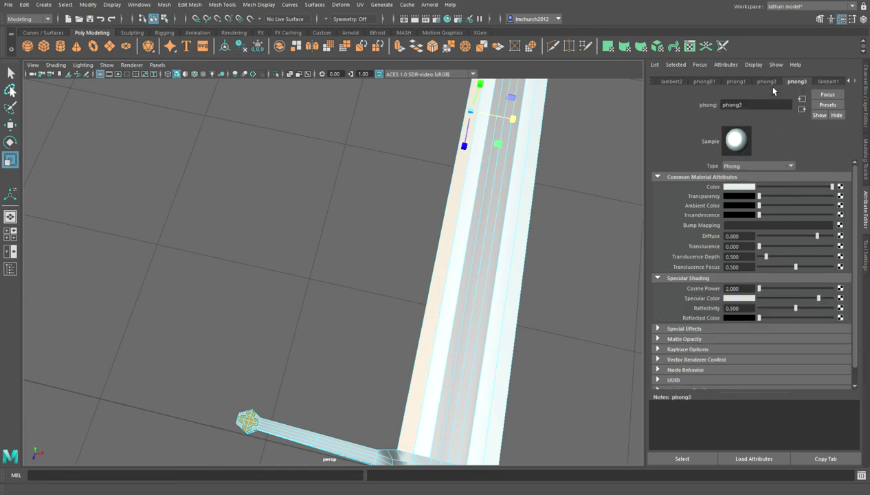
{"action": "left_click_drag", "start_coordinate": [799, 310], "coordinate": [818, 309]}
{"action": "left_click", "coordinate": [816, 317]}
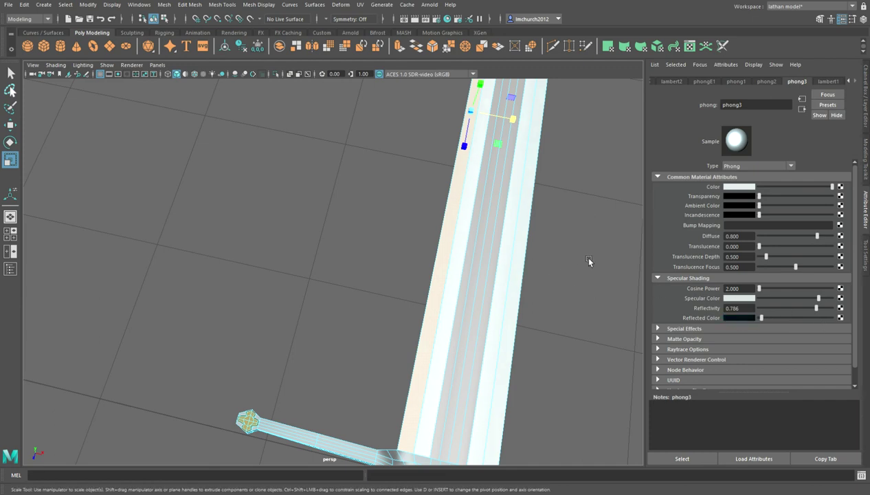
- Select a face strip in the blade's center and lighten the phongE1 material's color, undoing the unwanted trial changes
{"action": "left_click", "coordinate": [478, 213]}
{"action": "scroll", "coordinate": [761, 84], "scroll_direction": "up", "scroll_amount": 4}
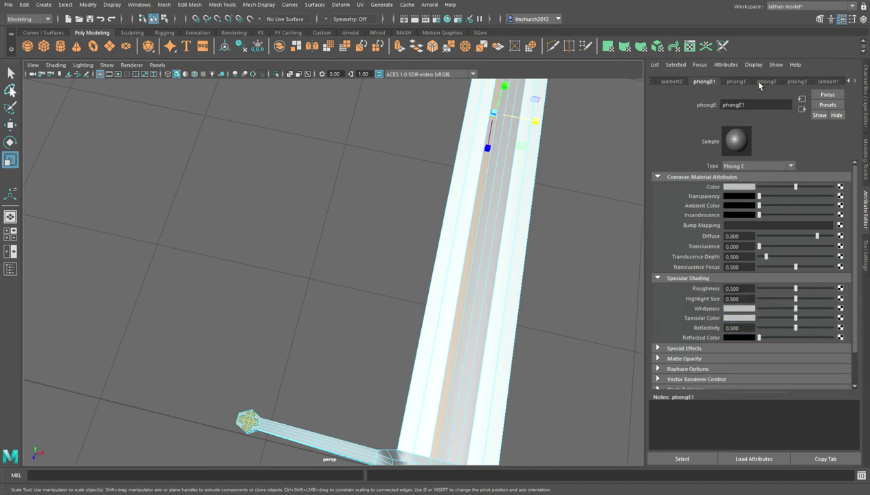
{"action": "scroll", "coordinate": [760, 84], "scroll_direction": "up", "scroll_amount": 4}
{"action": "scroll", "coordinate": [759, 83], "scroll_direction": "down", "scroll_amount": 2}
{"action": "left_click_drag", "start_coordinate": [787, 199], "coordinate": [805, 193]}
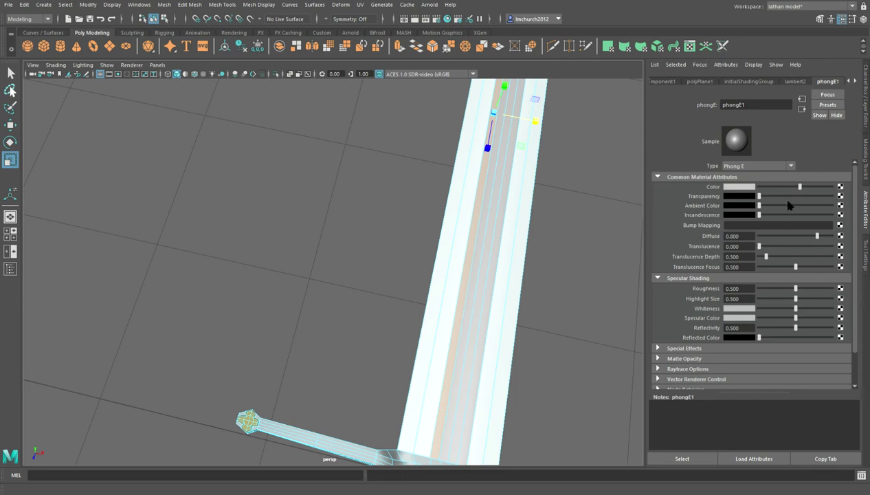
{"action": "key", "text": "ctrl+z"}
{"action": "key", "text": "ctrl+z"}
{"action": "key", "text": "ctrl+z"}
- Tune phongE1's specular shading to roughness 0.597, reflectivity 0.727, a grey reflected color, and adjusted whiteness and specular color
{"action": "left_click_drag", "start_coordinate": [795, 309], "coordinate": [766, 309]}
{"action": "mouse_move", "coordinate": [822, 320]}
{"action": "left_mouse_down"}
{"action": "mouse_move", "coordinate": [817, 328]}
{"action": "mouse_move", "coordinate": [833, 316]}
{"action": "mouse_move", "coordinate": [831, 327]}
{"action": "mouse_move", "coordinate": [823, 317]}
{"action": "mouse_move", "coordinate": [832, 307]}
{"action": "mouse_move", "coordinate": [813, 327]}
{"action": "mouse_move", "coordinate": [823, 331]}
{"action": "mouse_move", "coordinate": [817, 327]}
{"action": "left_mouse_up"}
{"action": "mouse_move", "coordinate": [783, 323]}
{"action": "left_mouse_down"}
{"action": "mouse_move", "coordinate": [796, 325]}
{"action": "mouse_move", "coordinate": [790, 335]}
{"action": "left_mouse_up"}
{"action": "mouse_move", "coordinate": [795, 300]}
{"action": "left_mouse_down"}
{"action": "mouse_move", "coordinate": [768, 301]}
{"action": "mouse_move", "coordinate": [793, 307]}
{"action": "mouse_move", "coordinate": [778, 301]}
{"action": "mouse_move", "coordinate": [839, 294]}
{"action": "mouse_move", "coordinate": [775, 307]}
{"action": "mouse_move", "coordinate": [800, 306]}
{"action": "mouse_move", "coordinate": [794, 319]}
{"action": "mouse_move", "coordinate": [813, 330]}
{"action": "left_mouse_up"}
{"action": "left_click_drag", "start_coordinate": [759, 337], "coordinate": [784, 341]}
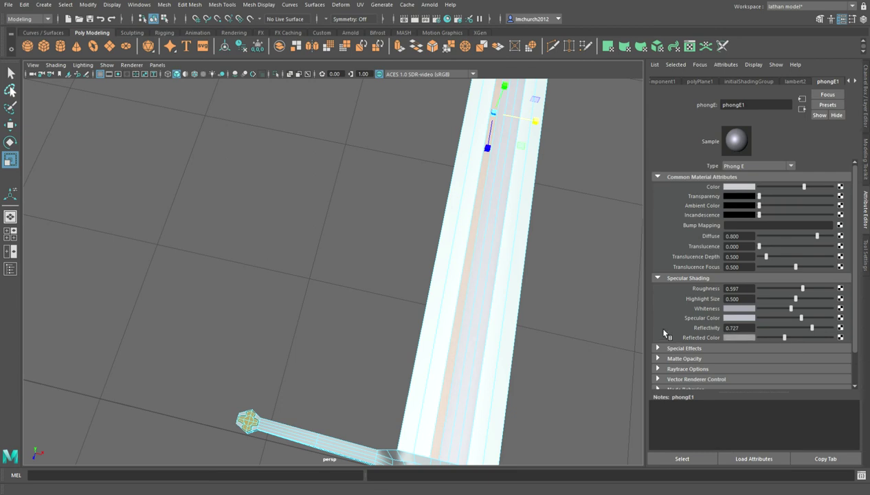
- Clear the face selection and save the scene
{"action": "left_click", "coordinate": [625, 324]}
{"action": "right_click_drag", "start_coordinate": [625, 324], "coordinate": [532, 361], "text": "alt"}
{"action": "left_click", "coordinate": [413, 378]}
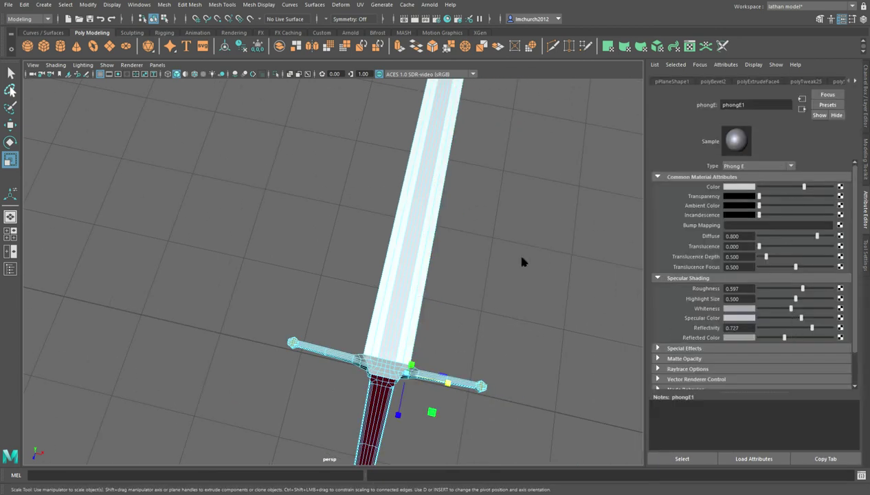
{"action": "left_click", "coordinate": [546, 216]}
{"action": "left_click_drag", "start_coordinate": [547, 215], "coordinate": [504, 218], "text": "alt"}
{"action": "key", "text": "q"}
{"action": "key", "text": "ctrl+s"}
{"action": "key", "text": "r"}
{"action": "scroll", "coordinate": [496, 315], "scroll_direction": "down", "scroll_amount": 3}
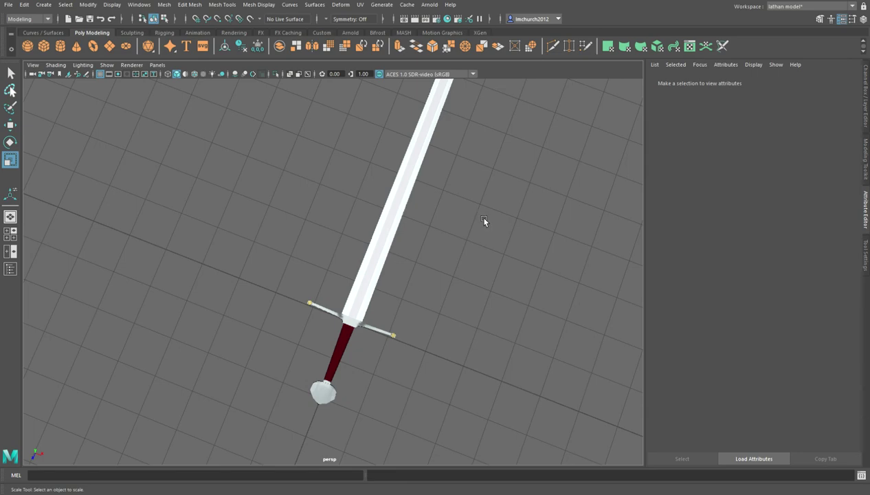
- Examine the sword's materials from several angles, ending with a view along the blade from the tip
{"action": "left_click_drag", "start_coordinate": [550, 200], "coordinate": [369, 146], "text": "alt"}
{"action": "scroll", "coordinate": [364, 168], "scroll_direction": "up", "scroll_amount": 5}
{"action": "middle_click_drag", "start_coordinate": [354, 247], "coordinate": [388, 172], "text": "alt"}
{"action": "right_click_drag", "start_coordinate": [387, 171], "coordinate": [367, 188], "text": "alt"}
{"action": "left_click_drag", "start_coordinate": [367, 188], "coordinate": [352, 319], "text": "alt"}
{"action": "left_click", "coordinate": [343, 318]}
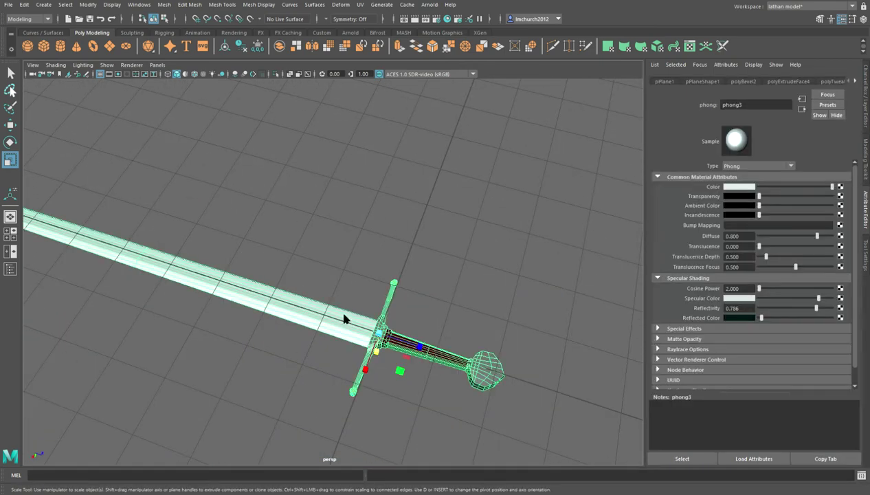
{"action": "left_click_drag", "start_coordinate": [357, 259], "coordinate": [508, 206], "text": "alt"}
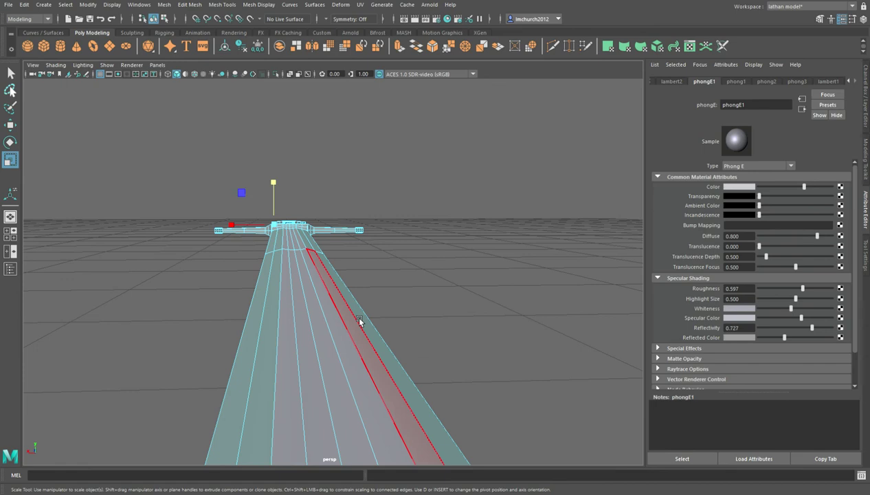
- Select a face strip along the blade and brighten the phong3 material's color to near white, undoing the unwanted trial changes
{"action": "left_click", "coordinate": [359, 321]}
{"action": "scroll", "coordinate": [809, 81], "scroll_direction": "down", "scroll_amount": 4}
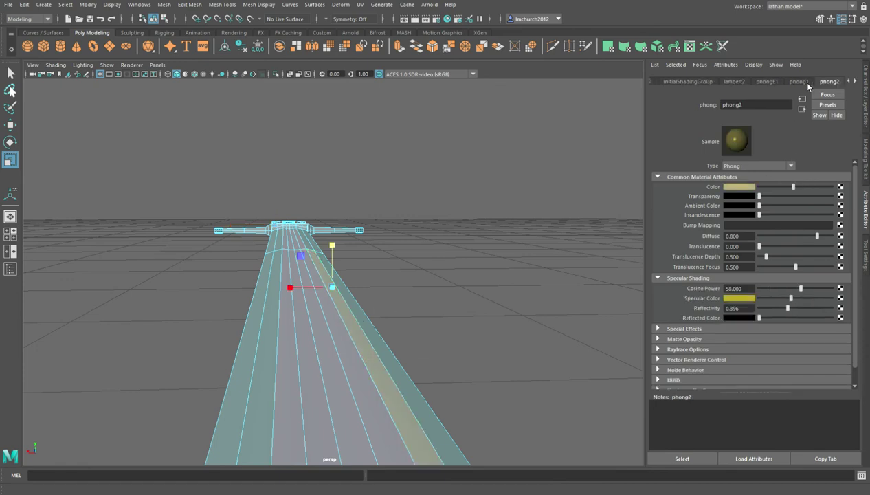
{"action": "left_click", "coordinate": [808, 81]}
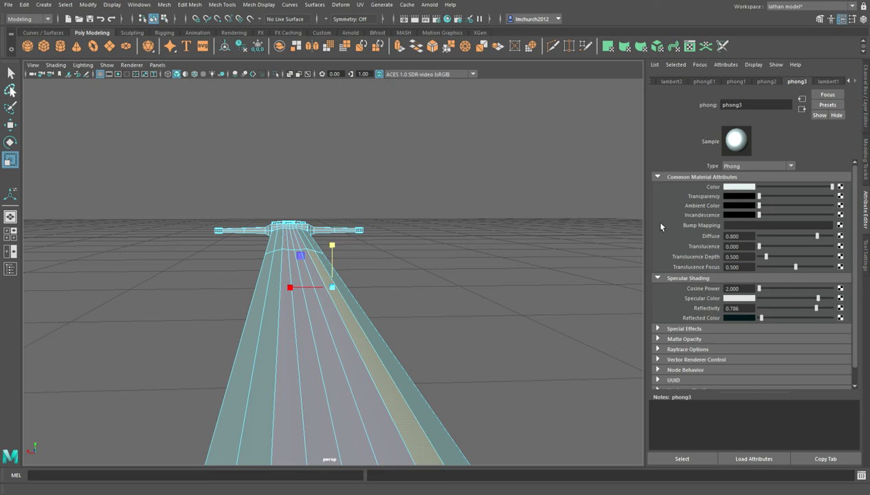
{"action": "mouse_move", "coordinate": [831, 187]}
{"action": "left_mouse_down"}
{"action": "mouse_move", "coordinate": [763, 187]}
{"action": "mouse_move", "coordinate": [843, 197]}
{"action": "left_mouse_up"}
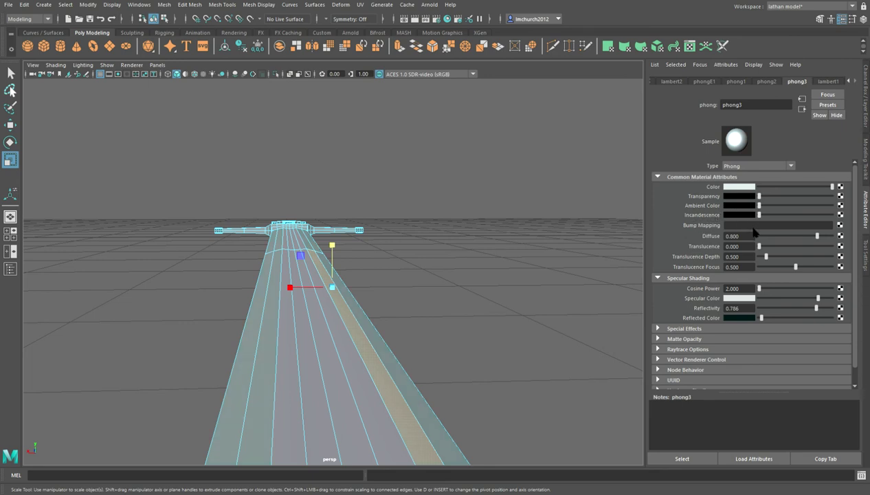
{"action": "key", "text": "ctrl+z"}
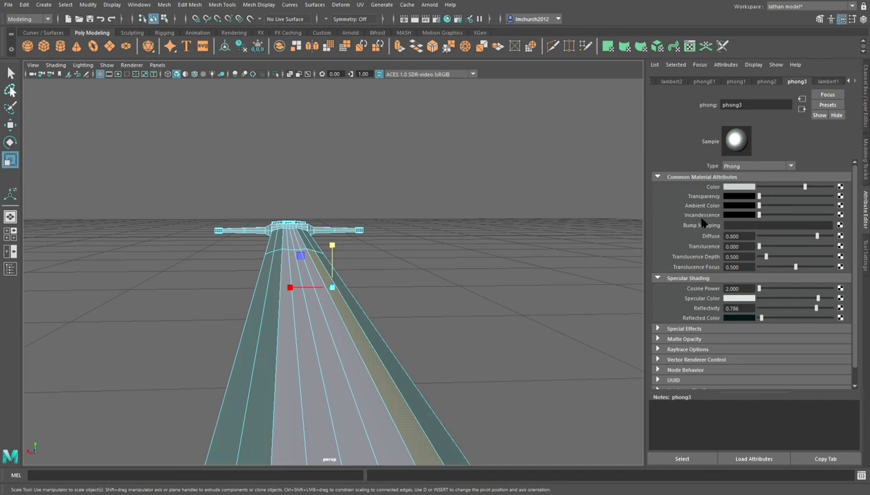
{"action": "key", "text": "shift+z"}
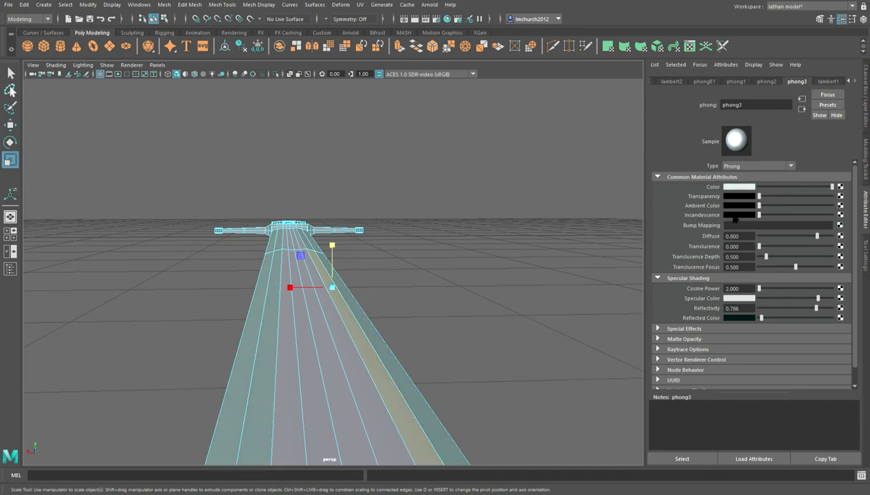
{"action": "key", "text": "ctrl+z"}
{"action": "key", "text": "ctrl+z"}
{"action": "key", "text": "ctrl+z"}
{"action": "key", "text": "ctrl+z"}
{"action": "key", "text": "ctrl+z"}
{"action": "key", "text": "ctrl+z"}
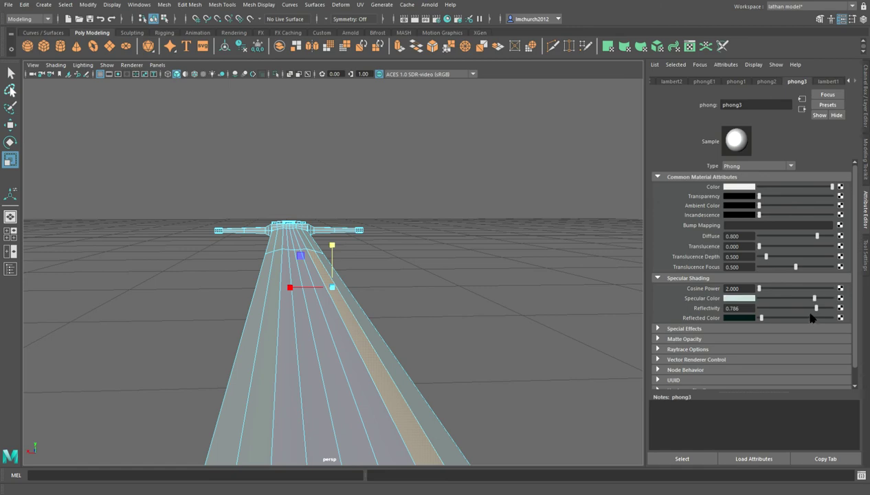
- Clear the blade face selection, check the sword from both sides and save the crusader sword scene
{"action": "left_click", "coordinate": [481, 268]}
{"action": "left_click_drag", "start_coordinate": [464, 262], "coordinate": [489, 385], "text": "alt"}
{"action": "left_click", "coordinate": [486, 253]}
{"action": "left_click_drag", "start_coordinate": [483, 249], "coordinate": [454, 200], "text": "alt"}
{"action": "left_click", "coordinate": [10, 4]}
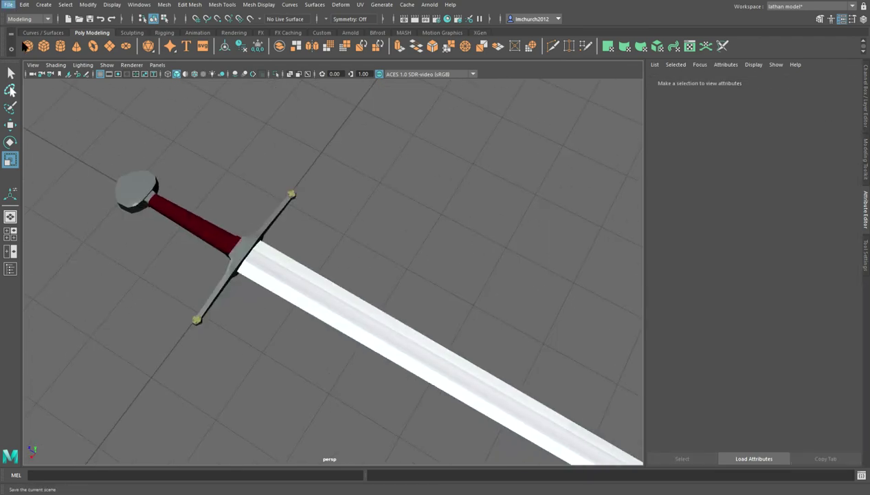
{"action": "left_click_drag", "start_coordinate": [289, 275], "coordinate": [356, 203], "text": "alt"}
{"action": "scroll", "coordinate": [423, 227], "scroll_direction": "up", "scroll_amount": 5}
{"action": "scroll", "coordinate": [356, 203], "scroll_direction": "down", "scroll_amount": 5}
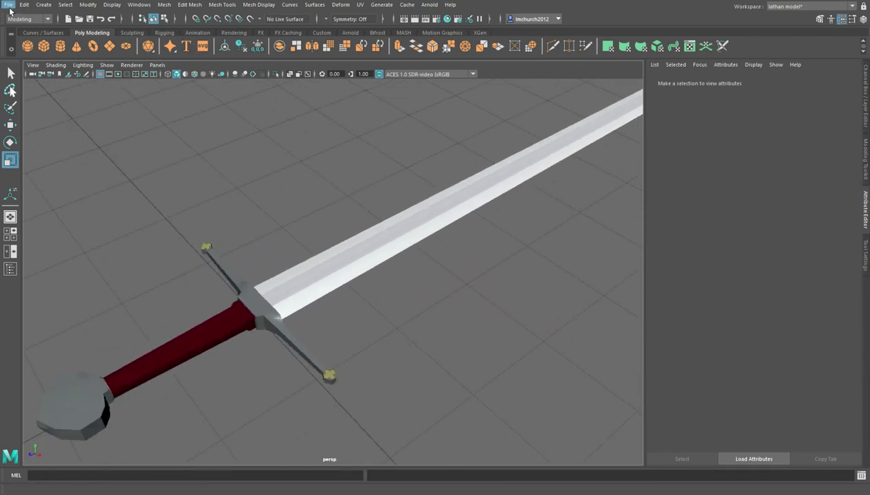
{"action": "key", "text": "ctrl+s"}
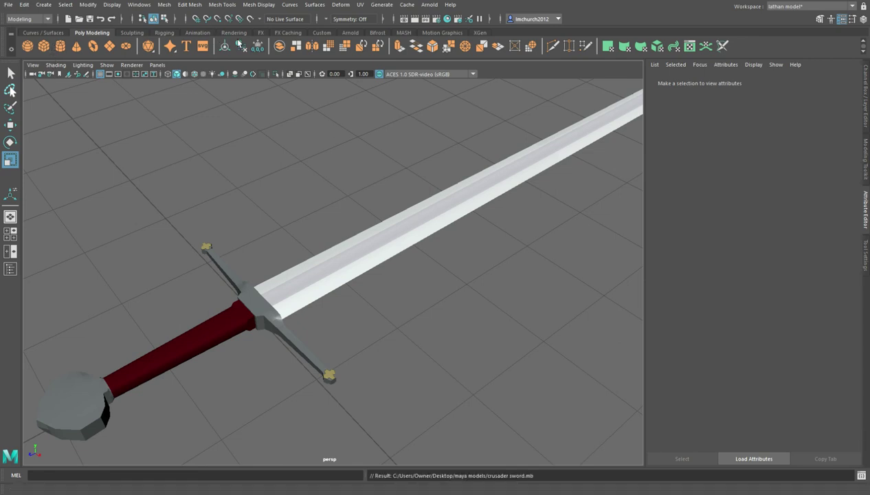
- Add a spotlight, raise it well above the sword and move it off to one side of the blade
{"action": "left_click", "coordinate": [233, 33]}
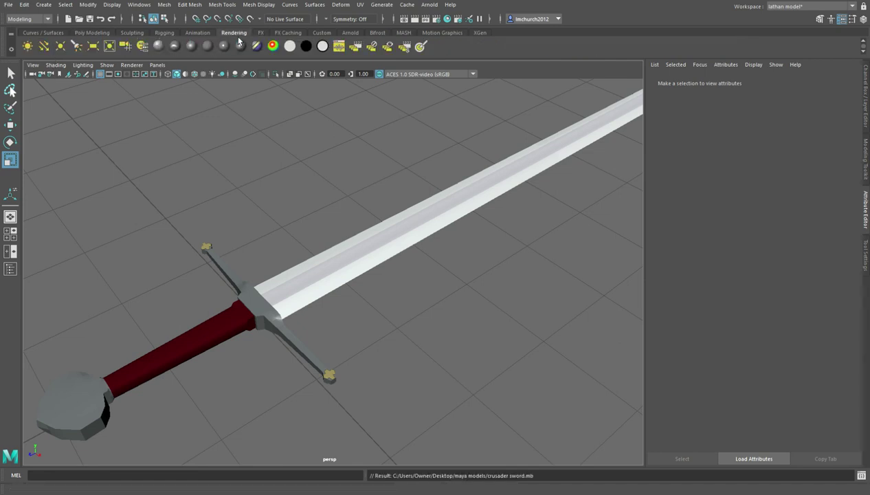
{"action": "left_click", "coordinate": [82, 51]}
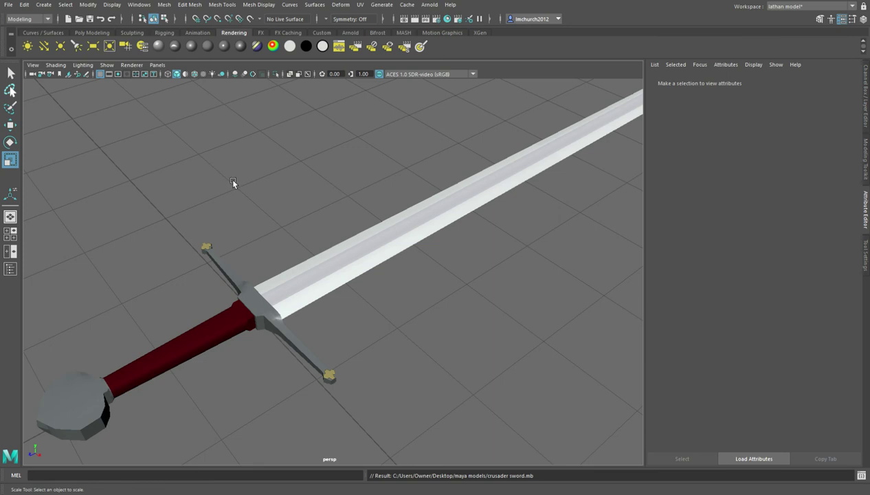
{"action": "scroll", "coordinate": [229, 177], "scroll_direction": "down", "scroll_amount": 5}
{"action": "key", "text": "w"}
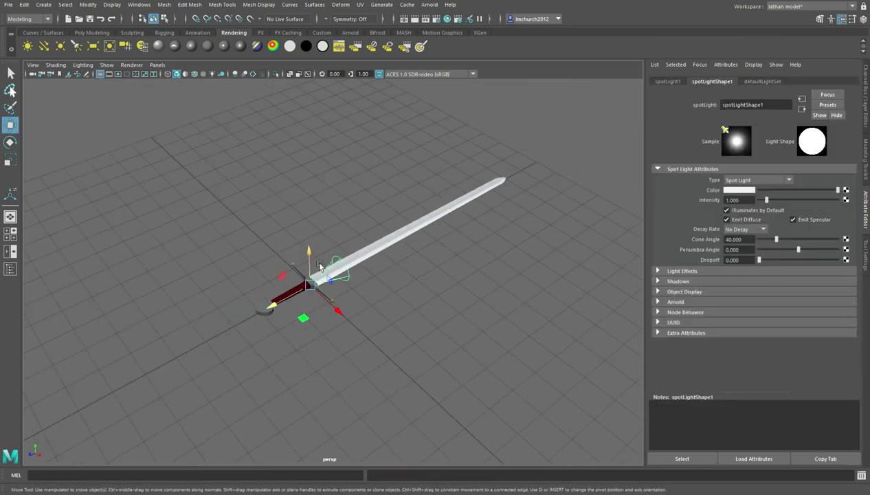
{"action": "left_click_drag", "start_coordinate": [316, 271], "coordinate": [302, 111]}
{"action": "left_click", "coordinate": [287, 133]}
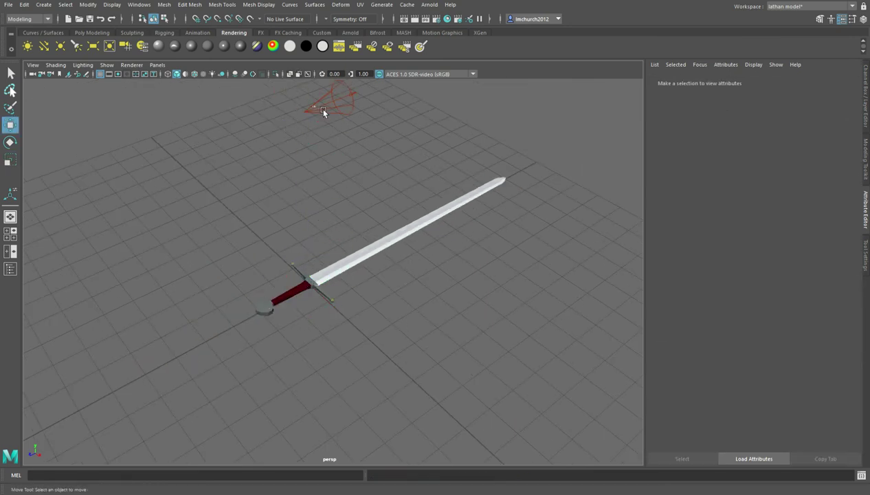
{"action": "left_click_drag", "start_coordinate": [332, 134], "coordinate": [500, 239]}
- Aim the spotlight by moving its target point onto the middle of the sword's blade
{"action": "key", "text": "t"}
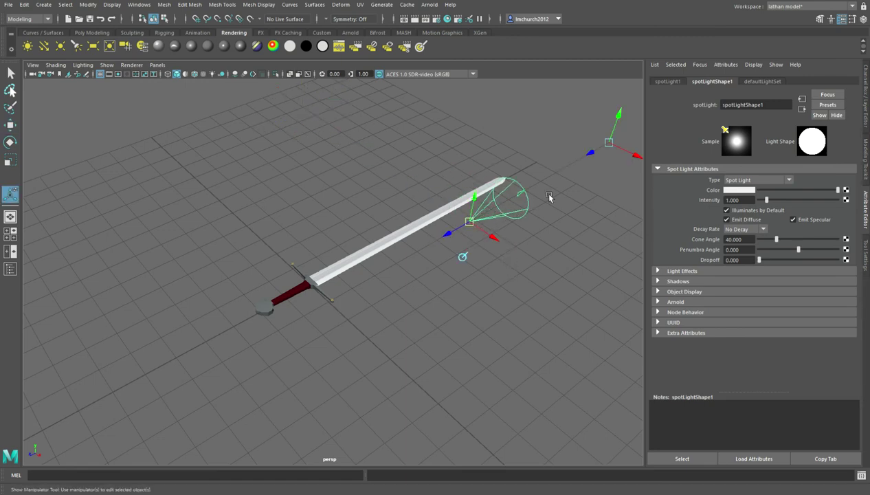
{"action": "left_click_drag", "start_coordinate": [608, 146], "coordinate": [463, 146]}
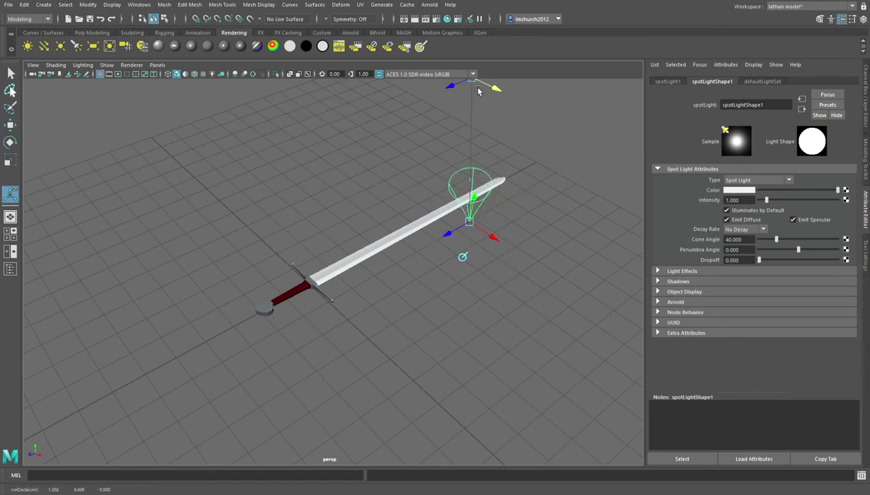
{"action": "scroll", "coordinate": [473, 110], "scroll_direction": "down", "scroll_amount": 3}
{"action": "left_click_drag", "start_coordinate": [393, 236], "coordinate": [386, 230]}
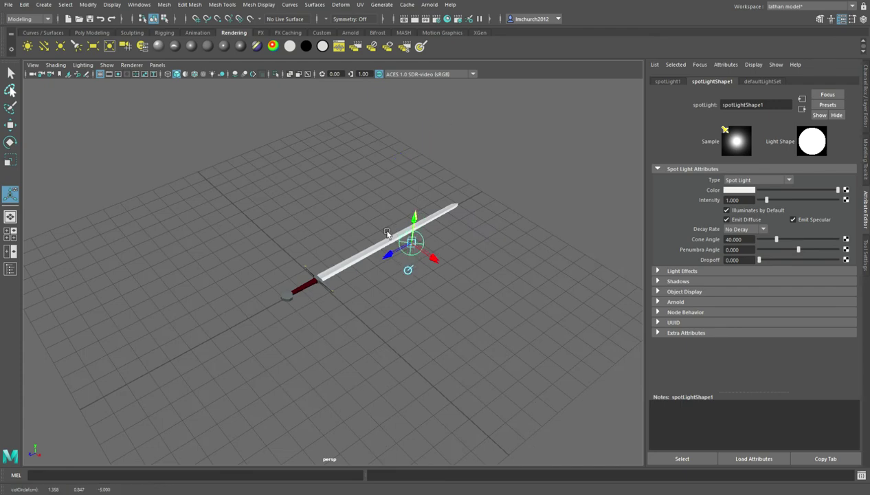
{"action": "left_click_drag", "start_coordinate": [376, 293], "coordinate": [481, 292], "text": "alt"}
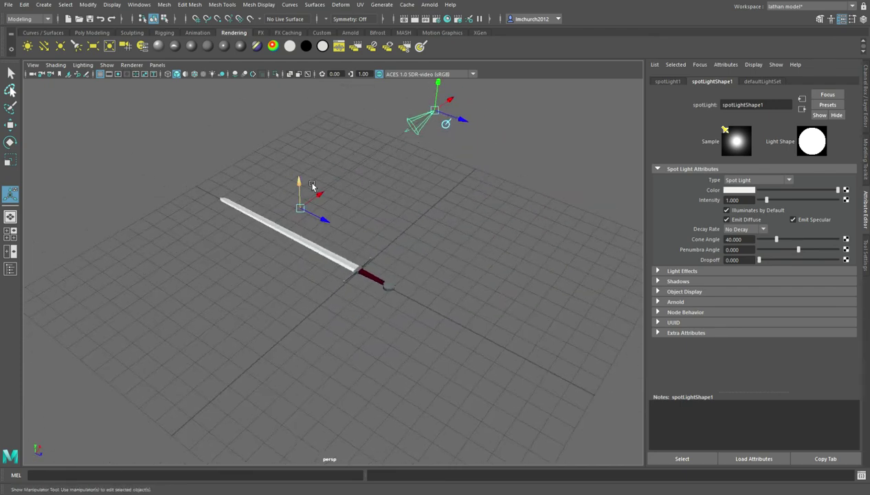
{"action": "left_click_drag", "start_coordinate": [331, 198], "coordinate": [310, 220]}
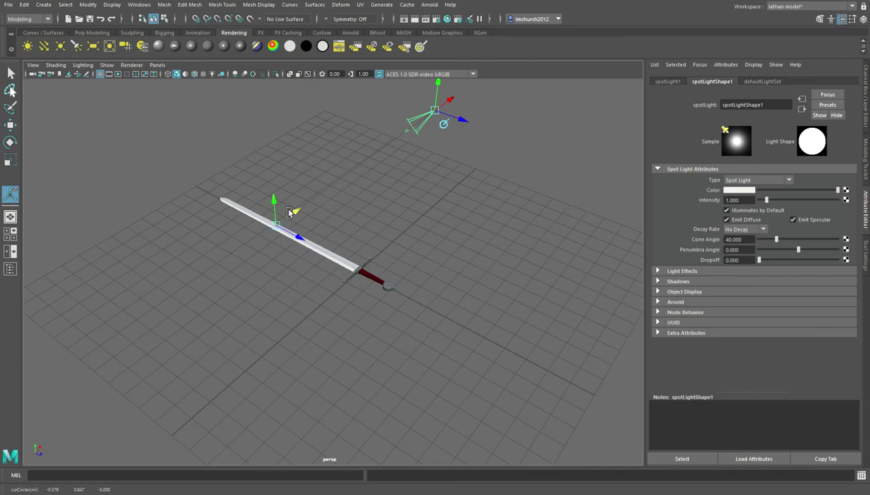
{"action": "scroll", "coordinate": [384, 217], "scroll_direction": "up", "scroll_amount": 5}
{"action": "right_click_drag", "start_coordinate": [383, 221], "coordinate": [272, 202], "text": "alt"}
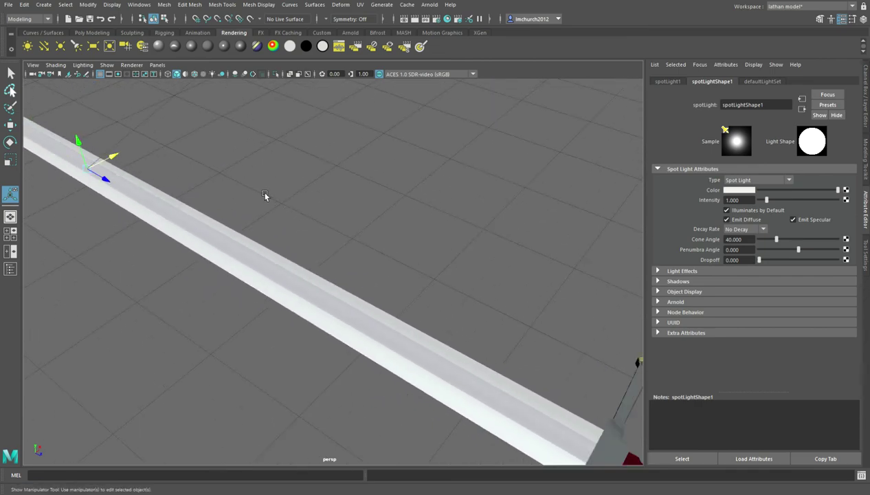
- Create a polygon cube with default dimensions and place it slightly above the ground beside the sword's blade
{"action": "left_click", "coordinate": [92, 33]}
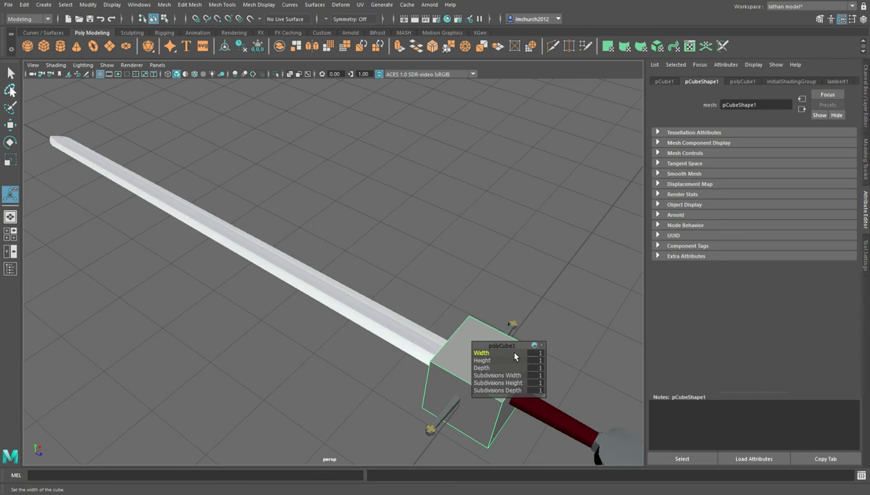
{"action": "left_click", "coordinate": [511, 354]}
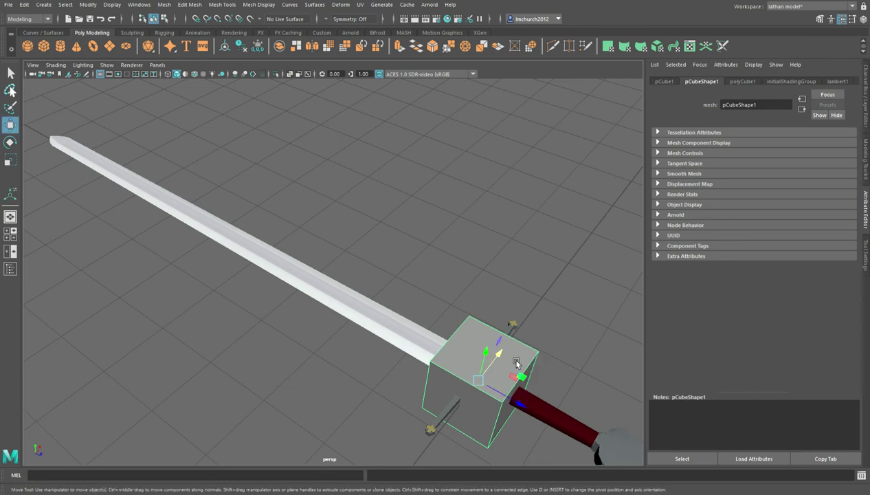
{"action": "left_click_drag", "start_coordinate": [507, 397], "coordinate": [224, 242]}
{"action": "left_click_drag", "start_coordinate": [199, 189], "coordinate": [240, 137]}
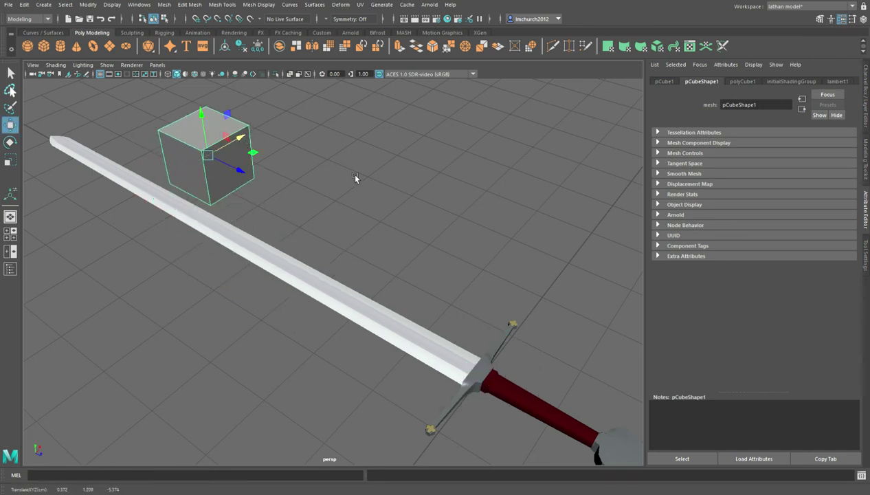
{"action": "left_click_drag", "start_coordinate": [355, 179], "coordinate": [410, 173], "text": "alt"}
{"action": "scroll", "coordinate": [405, 172], "scroll_direction": "down", "scroll_amount": 10}
{"action": "left_click_drag", "start_coordinate": [322, 261], "coordinate": [359, 261]}
{"action": "scroll", "coordinate": [348, 258], "scroll_direction": "up", "scroll_amount": 5}
{"action": "scroll", "coordinate": [360, 191], "scroll_direction": "down", "scroll_amount": 4}
- Select the spotlight above the sword and set its Arnold exposure to 10
{"action": "left_click_drag", "start_coordinate": [353, 84], "coordinate": [386, 107]}
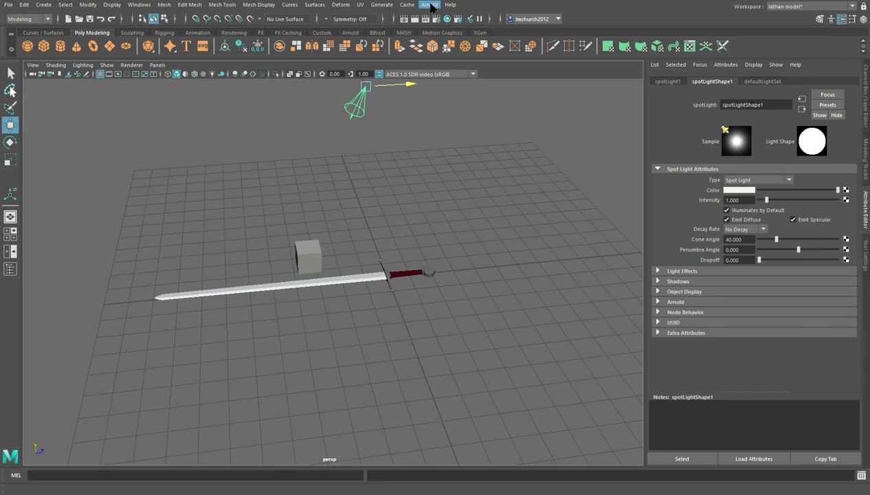
{"action": "left_click", "coordinate": [366, 109]}
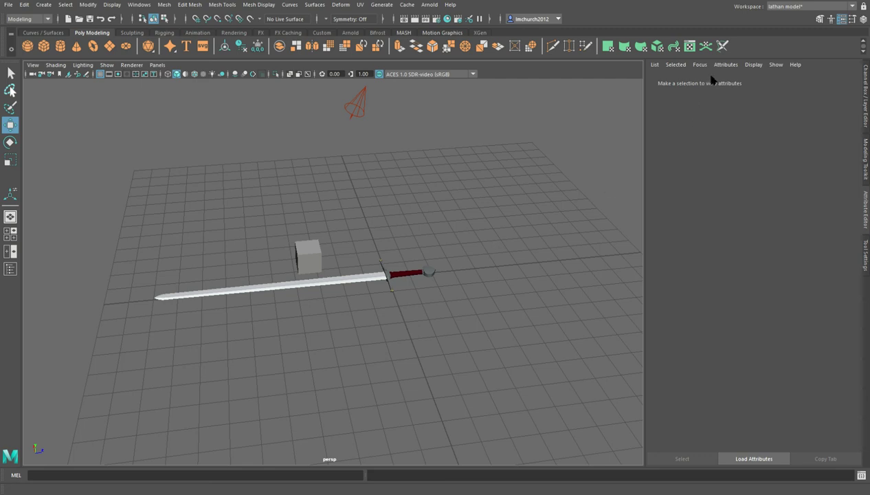
{"action": "scroll", "coordinate": [454, 210], "scroll_direction": "up", "scroll_amount": 1}
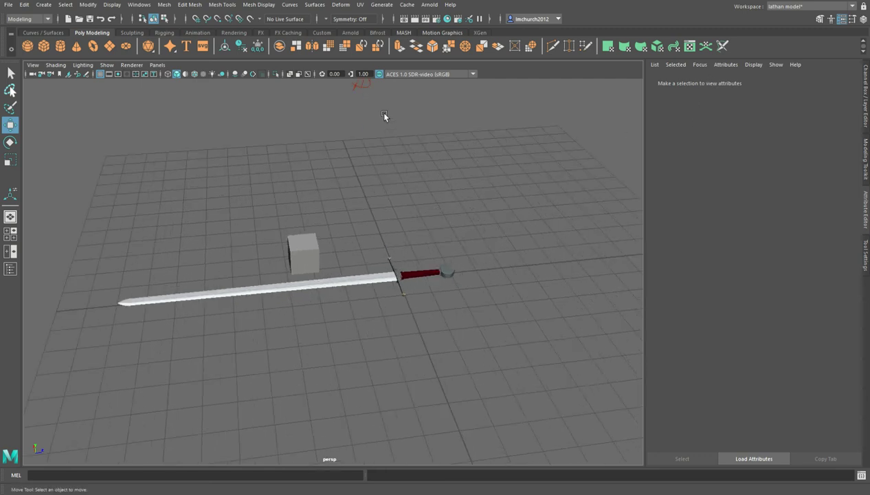
{"action": "scroll", "coordinate": [376, 106], "scroll_direction": "down", "scroll_amount": 3}
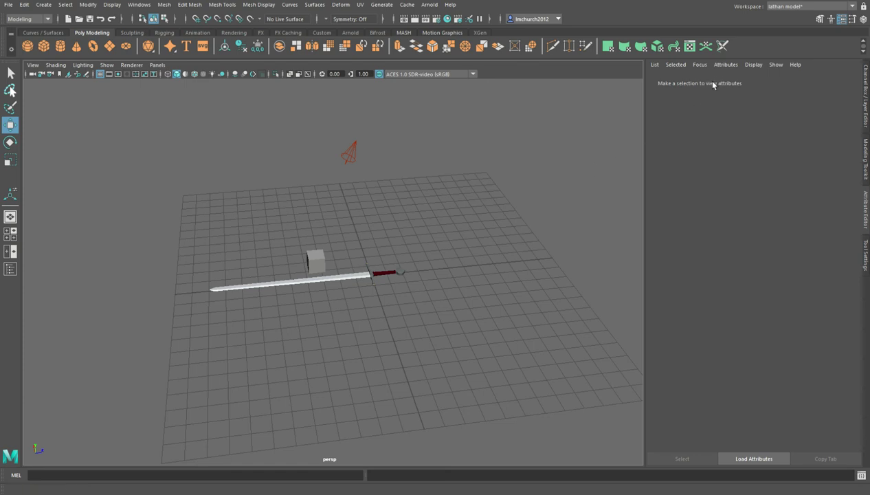
{"action": "left_click_drag", "start_coordinate": [391, 164], "coordinate": [393, 165]}
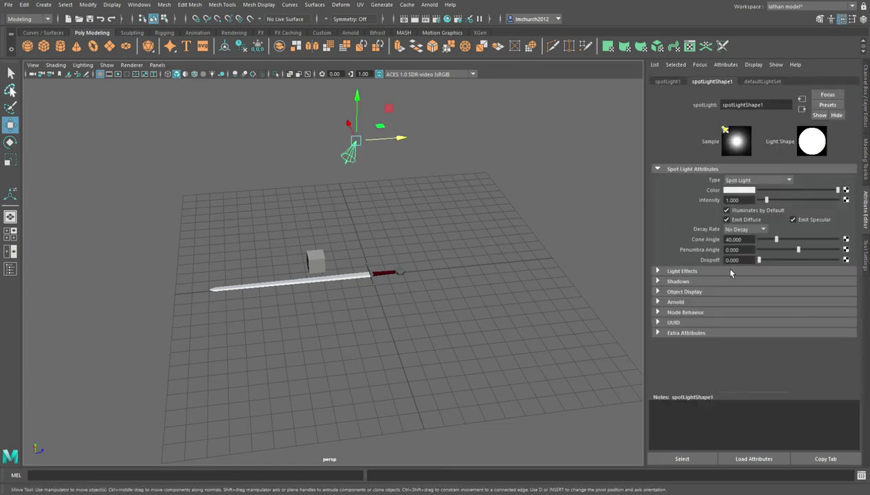
{"action": "left_click", "coordinate": [660, 302]}
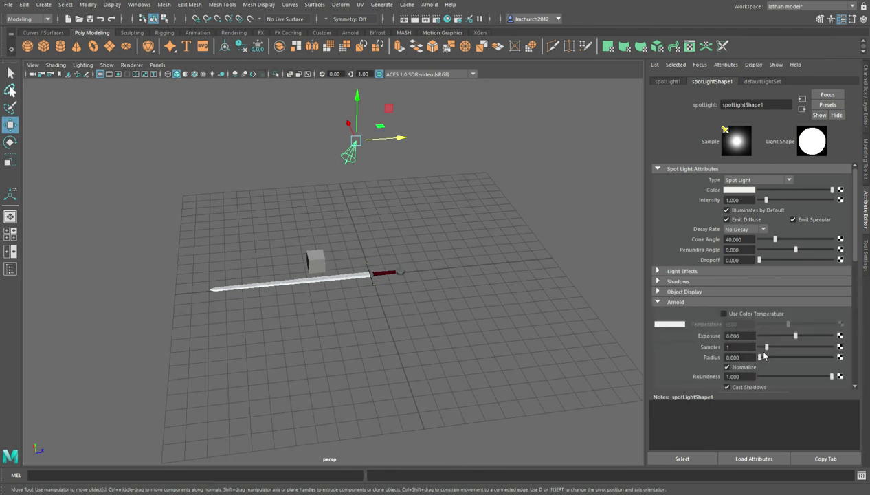
{"action": "left_click_drag", "start_coordinate": [796, 336], "coordinate": [827, 337]}
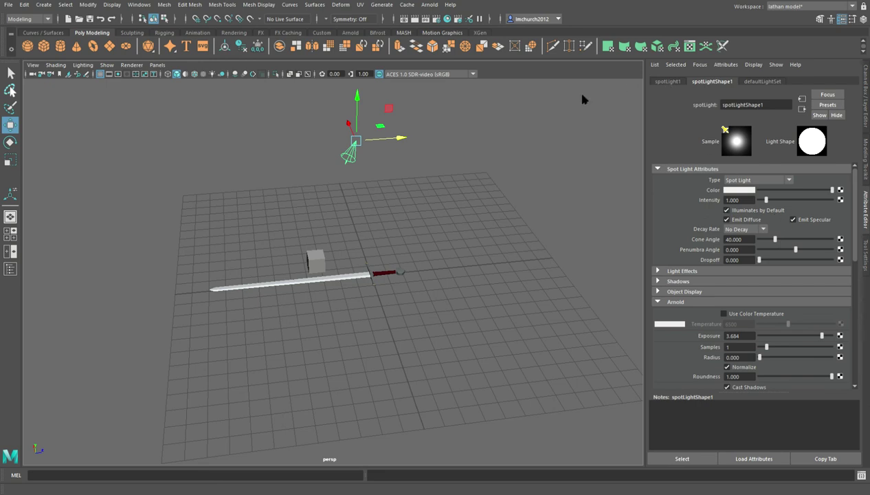
{"action": "left_click_drag", "start_coordinate": [822, 335], "coordinate": [839, 341]}
{"action": "left_click", "coordinate": [732, 335]}
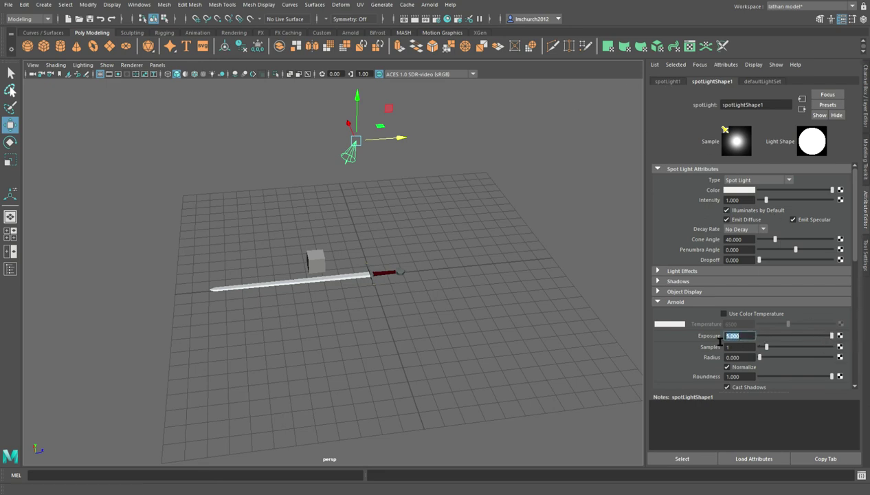
{"action": "type", "text": "10"}
{"action": "key", "text": "Return"}
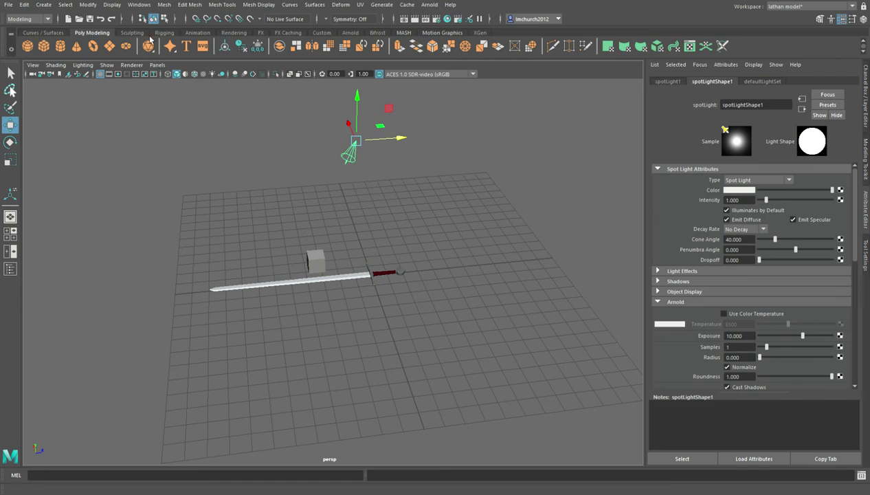
- Create a polygon plane, enlarge it far beyond the grid as a ground and lower it to about -1.418 in Y
{"action": "left_click", "coordinate": [116, 53]}
{"action": "key", "text": "r"}
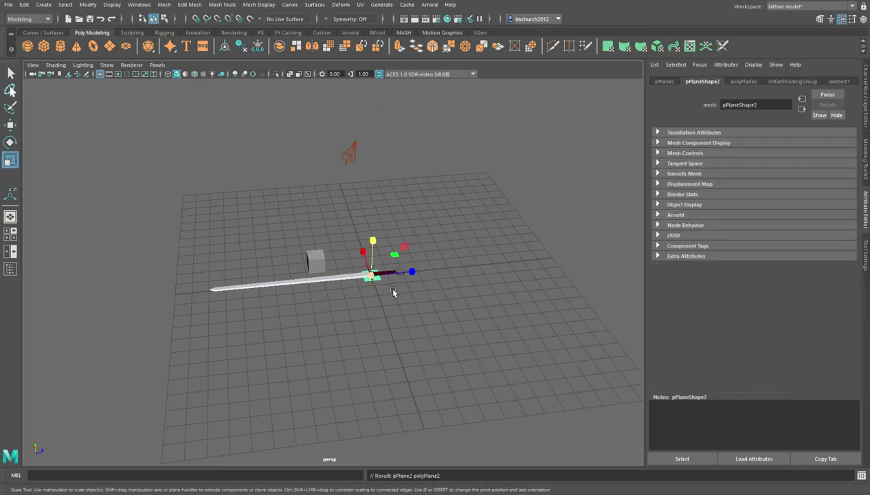
{"action": "left_click_drag", "start_coordinate": [395, 255], "coordinate": [746, 197]}
{"action": "left_click_drag", "start_coordinate": [395, 255], "coordinate": [485, 244]}
{"action": "key", "text": "w"}
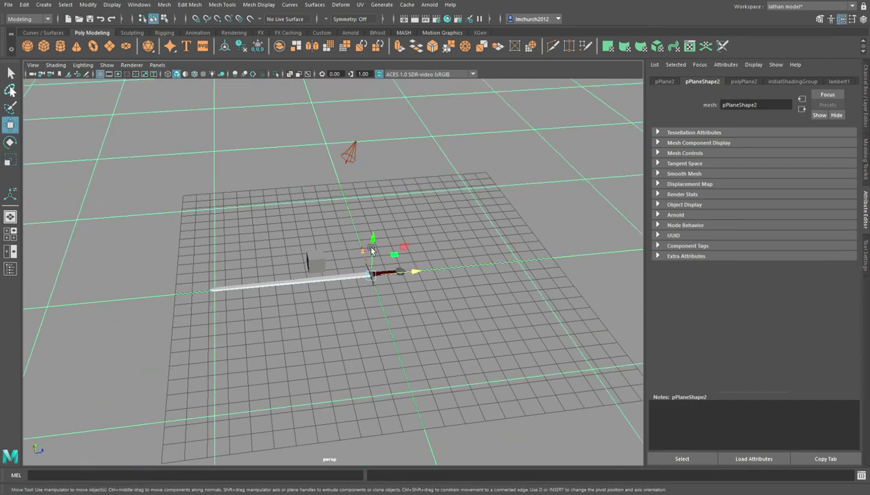
{"action": "left_click_drag", "start_coordinate": [380, 248], "coordinate": [380, 268]}
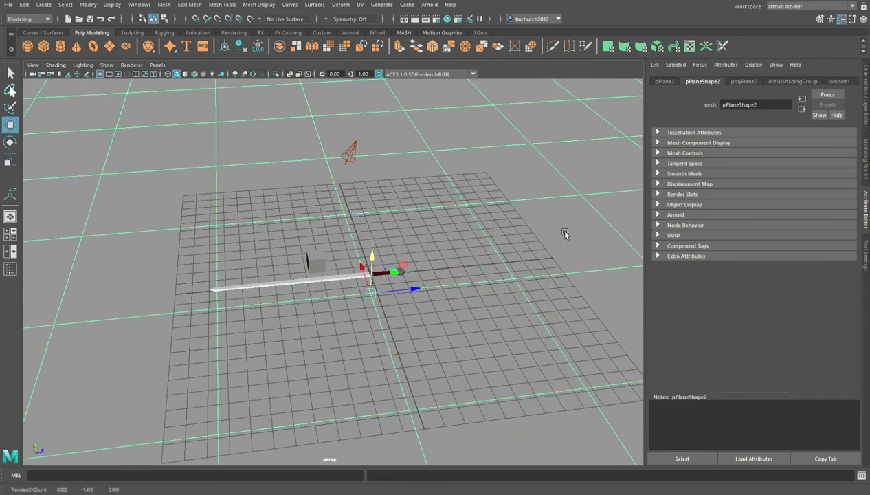
- Assign a new Blinn material to all faces of the ground plane, colour it green and set its eccentricity to 0.305
{"action": "key", "text": "F11"}
{"action": "double_click", "coordinate": [497, 245]}
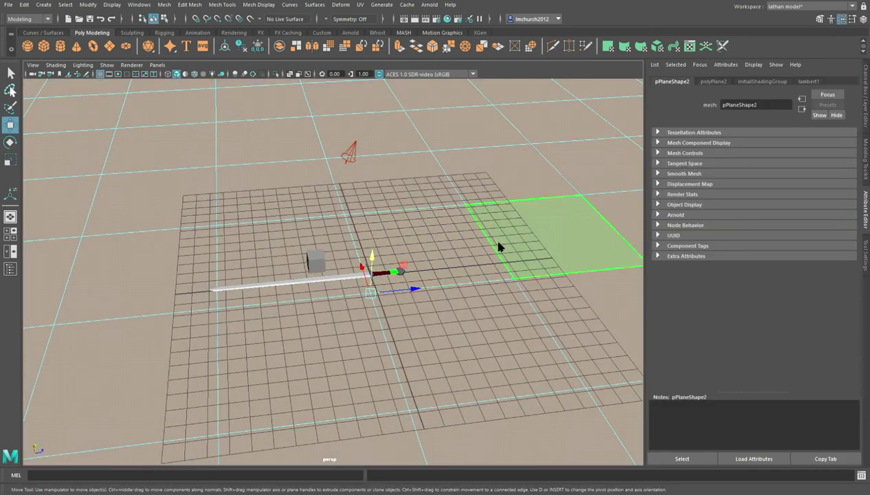
{"action": "right_click_drag", "start_coordinate": [378, 278], "coordinate": [377, 223]}
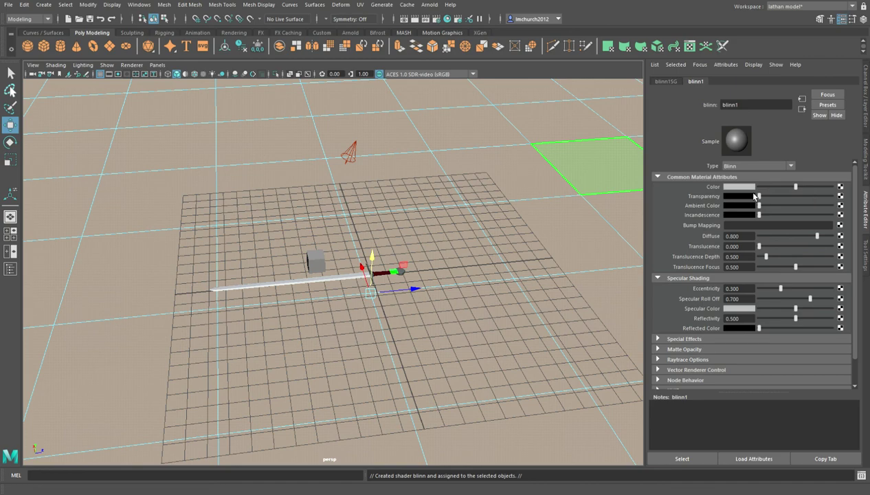
{"action": "left_click_drag", "start_coordinate": [818, 195], "coordinate": [823, 196]}
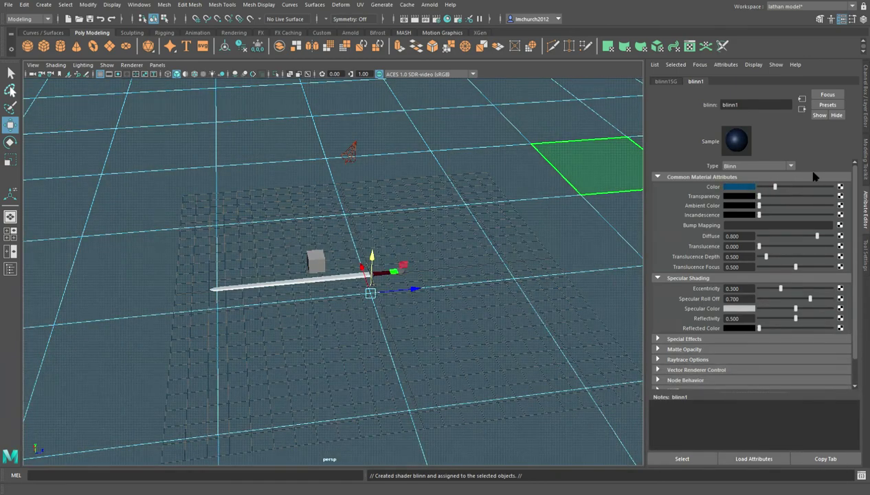
{"action": "left_click", "coordinate": [811, 172]}
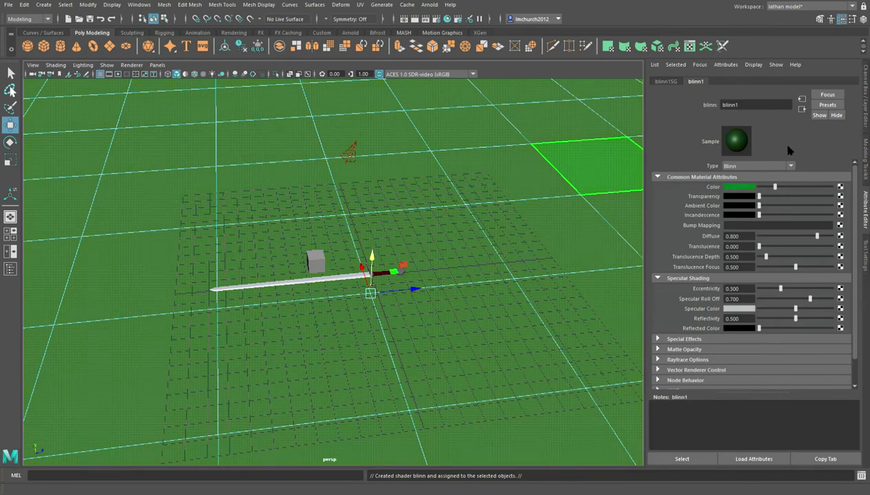
{"action": "left_click", "coordinate": [781, 290]}
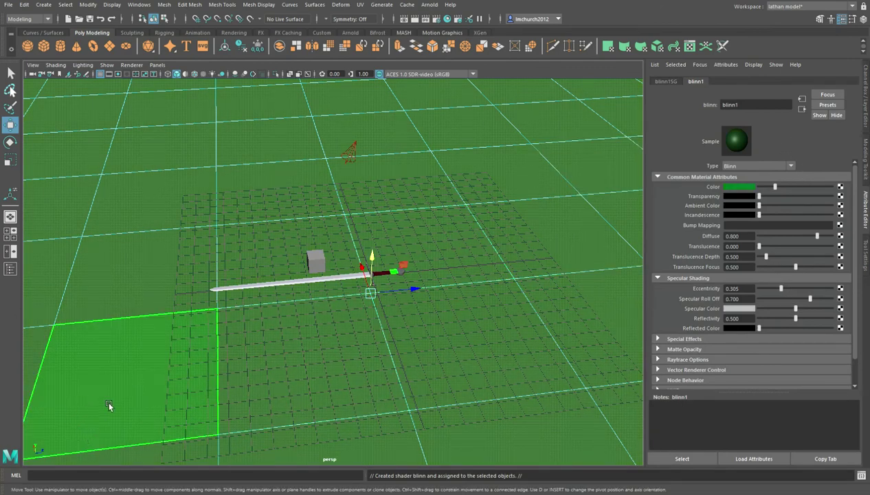
{"action": "left_click", "coordinate": [109, 405]}
{"action": "scroll", "coordinate": [146, 264], "scroll_direction": "down", "scroll_amount": 6}
{"action": "left_click", "coordinate": [187, 119]}
{"action": "scroll", "coordinate": [229, 204], "scroll_direction": "up", "scroll_amount": 10}
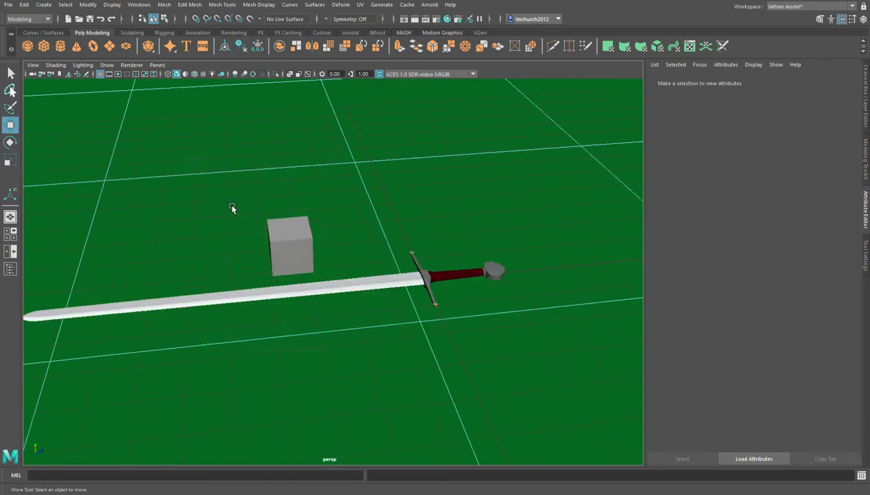
{"action": "scroll", "coordinate": [231, 234], "scroll_direction": "up", "scroll_amount": 3}
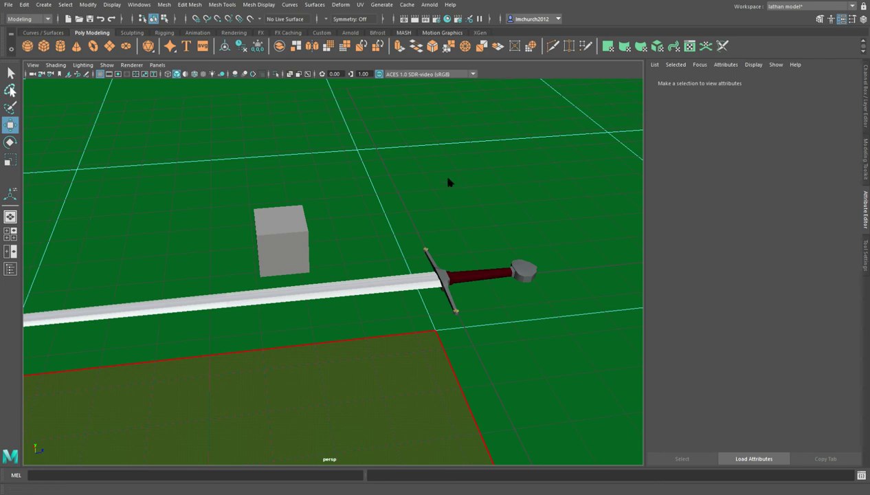
{"action": "scroll", "coordinate": [369, 113], "scroll_direction": "down", "scroll_amount": 5}
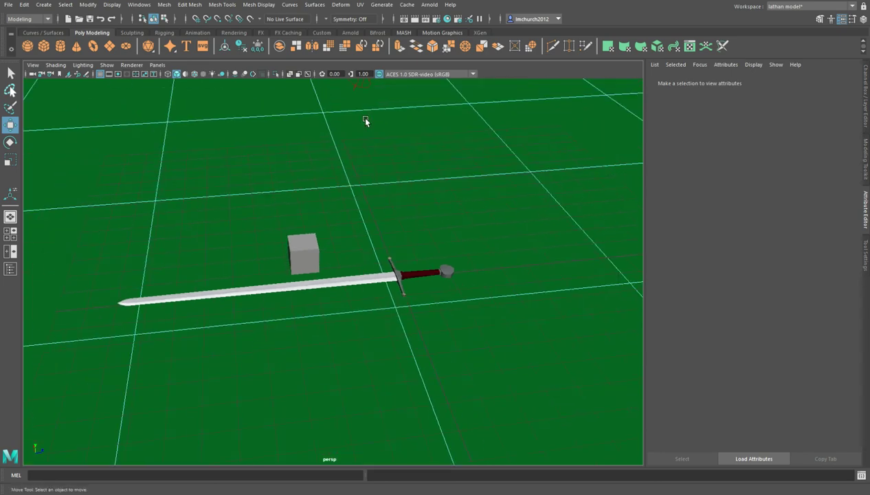
- Select spotLight1 and widen its cone angle to about 122.7
{"action": "left_click", "coordinate": [359, 177]}
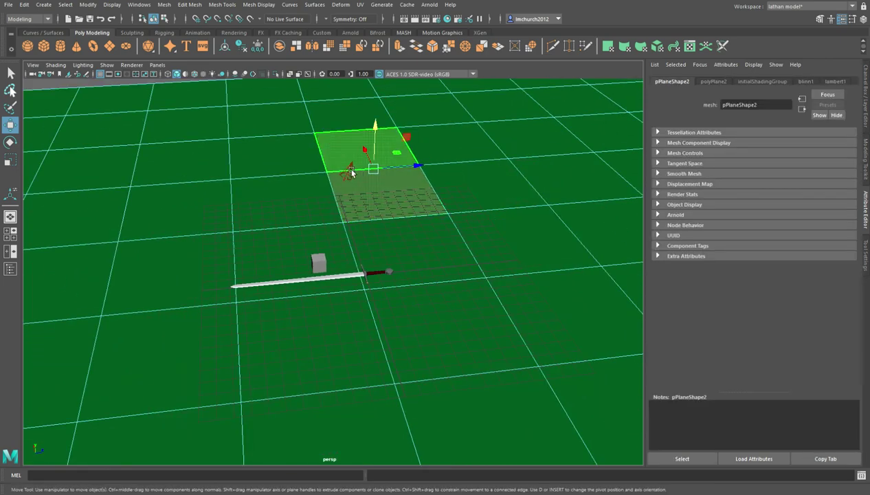
{"action": "left_click", "coordinate": [361, 167]}
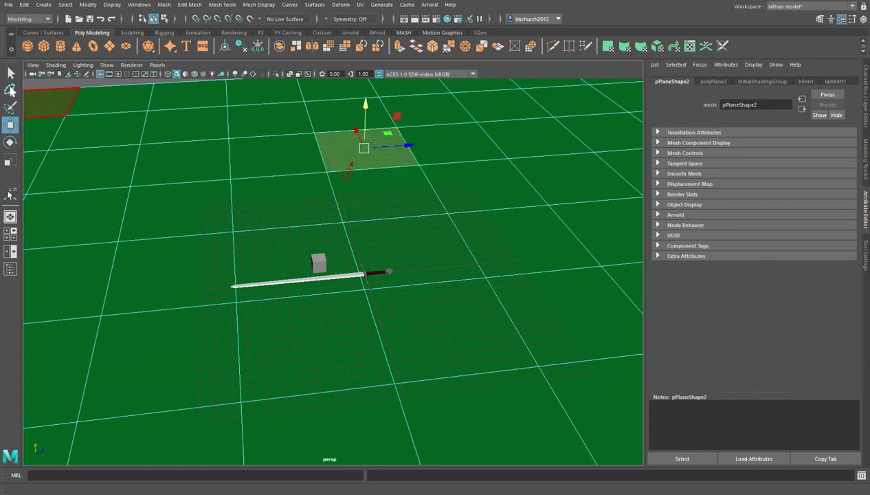
{"action": "left_click", "coordinate": [10, 267]}
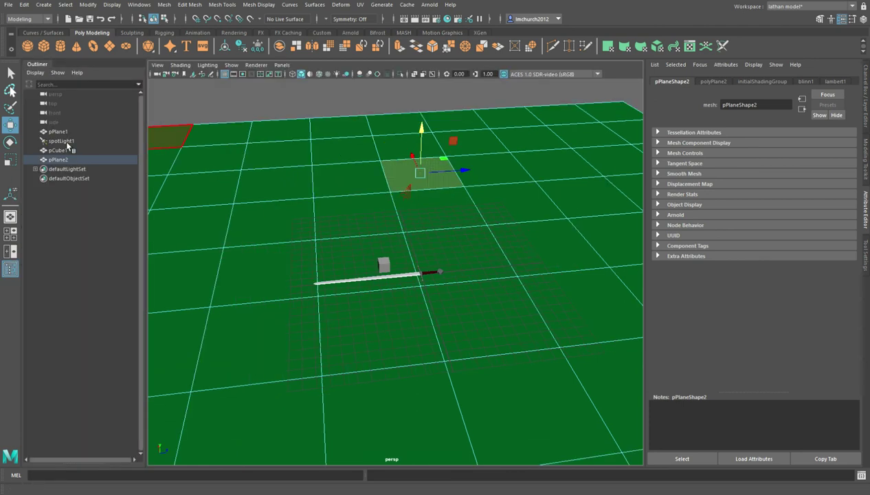
{"action": "left_click", "coordinate": [66, 141]}
{"action": "scroll", "coordinate": [568, 256], "scroll_direction": "up", "scroll_amount": 3}
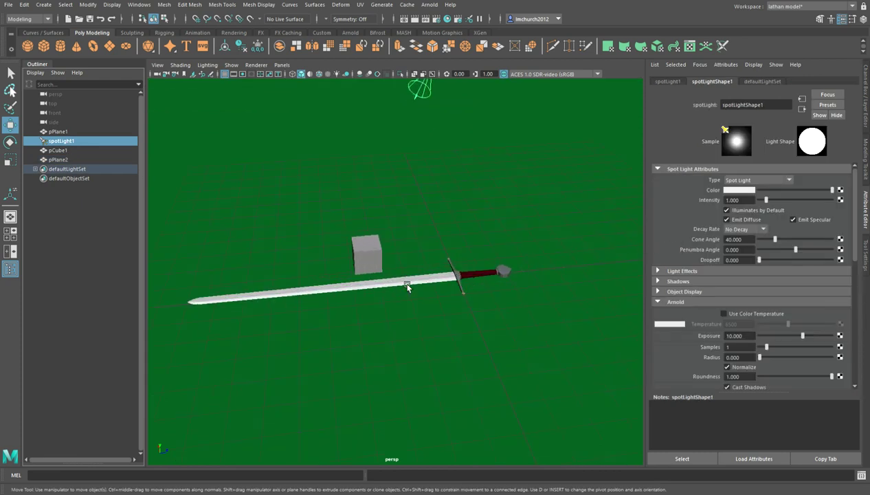
{"action": "left_click_drag", "start_coordinate": [774, 239], "coordinate": [812, 242]}
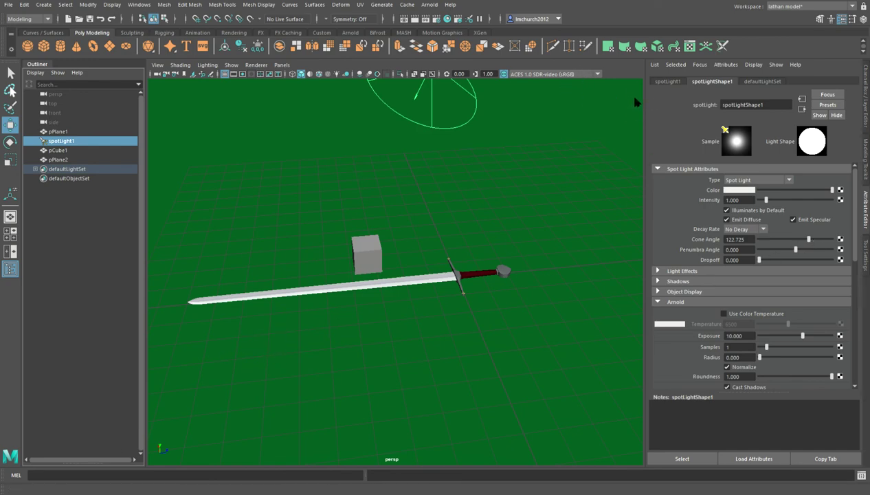
- Move the spotlight's origin down close above the sword's hilt, keeping its target point on the blade
{"action": "scroll", "coordinate": [445, 147], "scroll_direction": "down", "scroll_amount": 3}
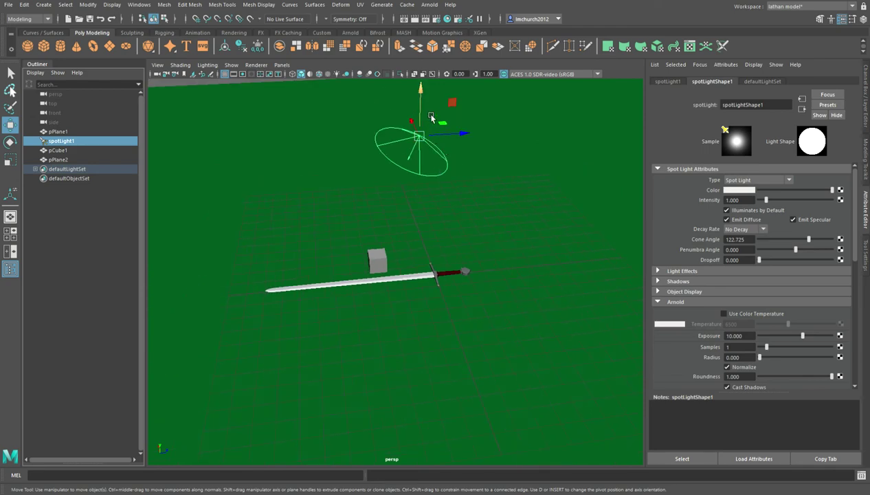
{"action": "key", "text": "t"}
{"action": "left_click_drag", "start_coordinate": [420, 133], "coordinate": [438, 227]}
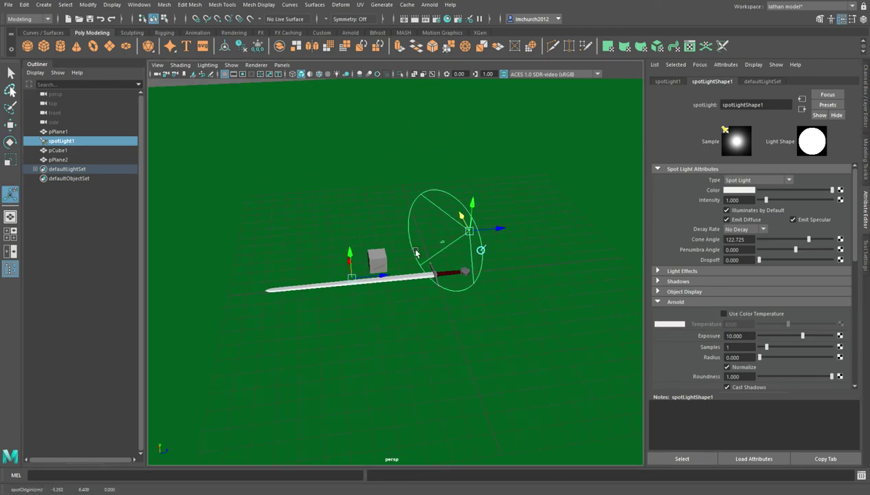
- Assign a new Phong material to the cube beside the blade
{"action": "scroll", "coordinate": [401, 259], "scroll_direction": "up", "scroll_amount": 10}
{"action": "middle_click_drag", "start_coordinate": [363, 273], "coordinate": [560, 247], "text": "alt"}
{"action": "left_click_drag", "start_coordinate": [560, 246], "coordinate": [511, 296], "text": "alt"}
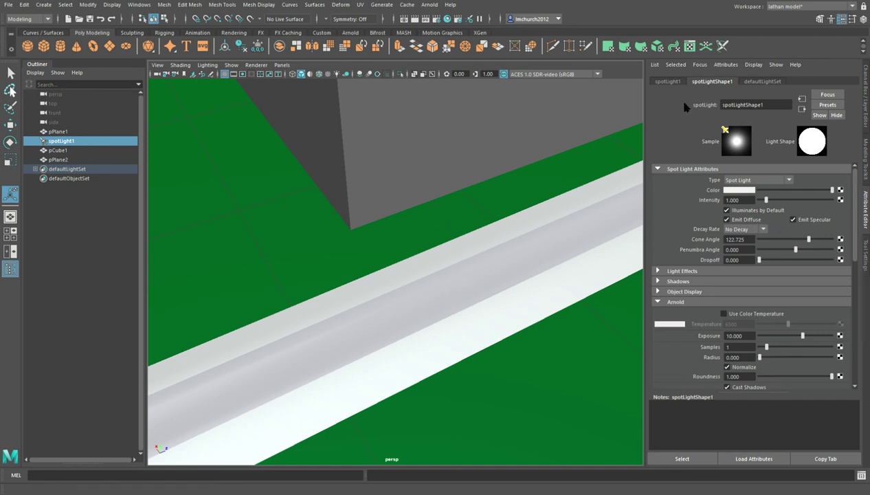
{"action": "left_click_drag", "start_coordinate": [479, 195], "coordinate": [434, 186]}
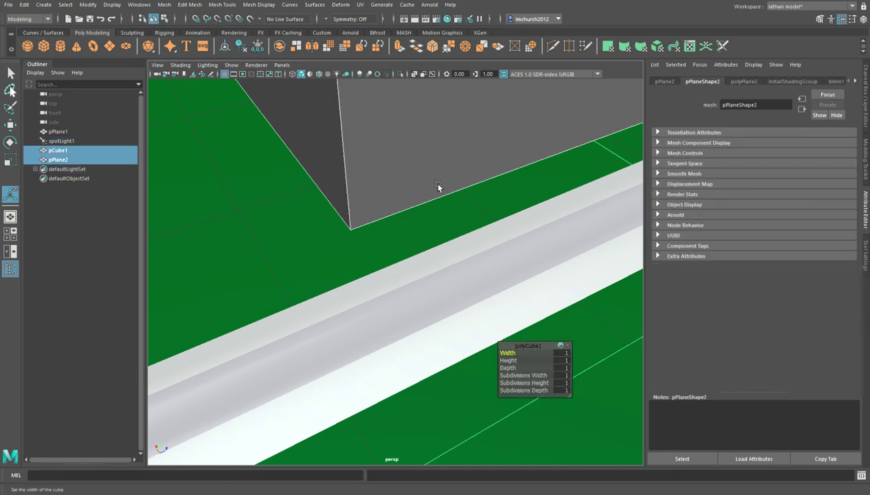
{"action": "key", "text": "q"}
{"action": "left_click", "coordinate": [420, 155]}
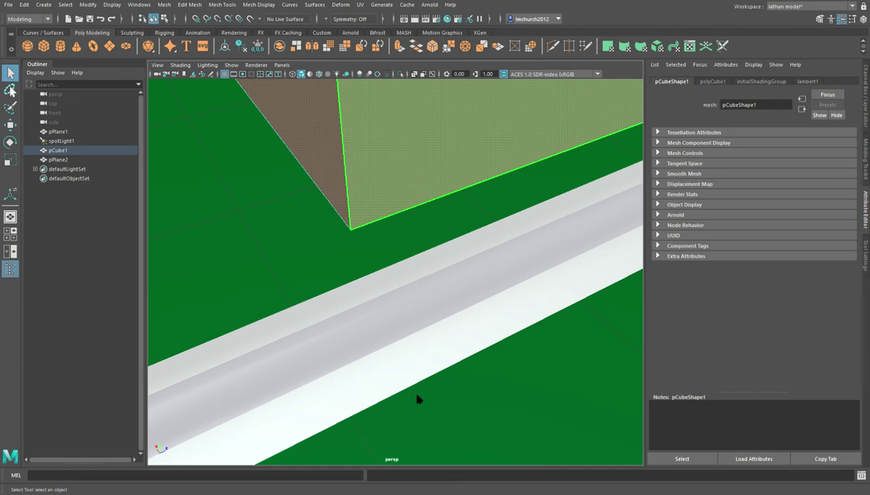
{"action": "left_click", "coordinate": [365, 260]}
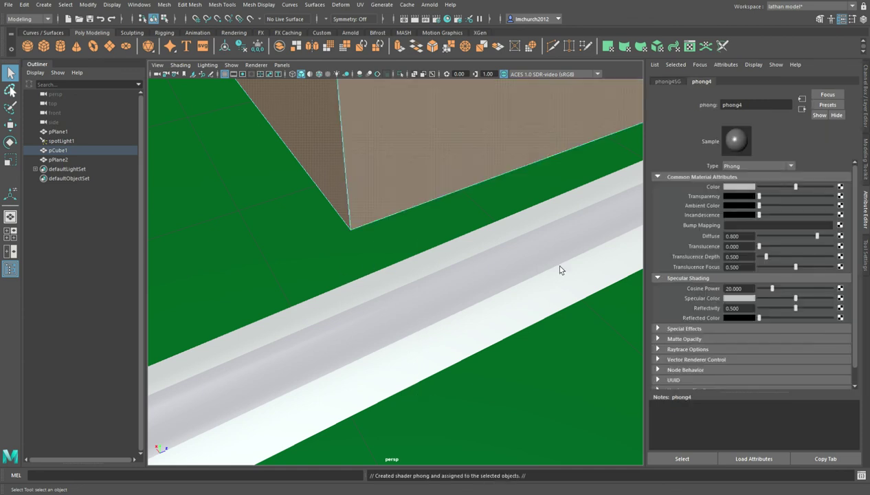
- Scale the cube down uniformly to a small block and lower it toward the blade
{"action": "scroll", "coordinate": [452, 190], "scroll_direction": "down", "scroll_amount": 5}
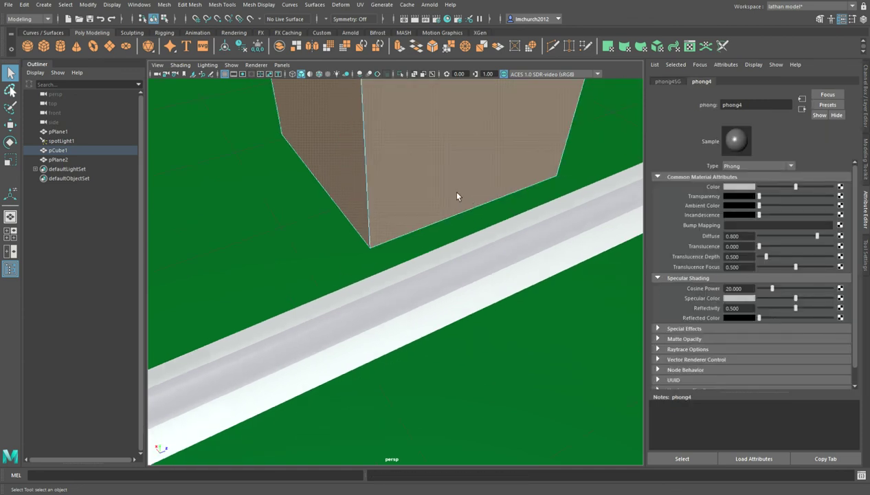
{"action": "key", "text": "r"}
{"action": "left_click_drag", "start_coordinate": [418, 129], "coordinate": [311, 169]}
{"action": "key", "text": "e"}
{"action": "key", "text": "w"}
{"action": "left_click_drag", "start_coordinate": [413, 110], "coordinate": [410, 237]}
- Shift the small cube sideways onto the outer edge of the sword's blade
{"action": "left_click_drag", "start_coordinate": [480, 325], "coordinate": [388, 273], "text": "alt"}
{"action": "scroll", "coordinate": [371, 266], "scroll_direction": "up", "scroll_amount": 7}
{"action": "middle_click_drag", "start_coordinate": [335, 249], "coordinate": [505, 349], "text": "alt"}
{"action": "scroll", "coordinate": [342, 287], "scroll_direction": "up", "scroll_amount": 5}
{"action": "middle_click_drag", "start_coordinate": [341, 287], "coordinate": [408, 304], "text": "alt"}
{"action": "key", "text": "f"}
{"action": "left_click_drag", "start_coordinate": [353, 194], "coordinate": [298, 217]}
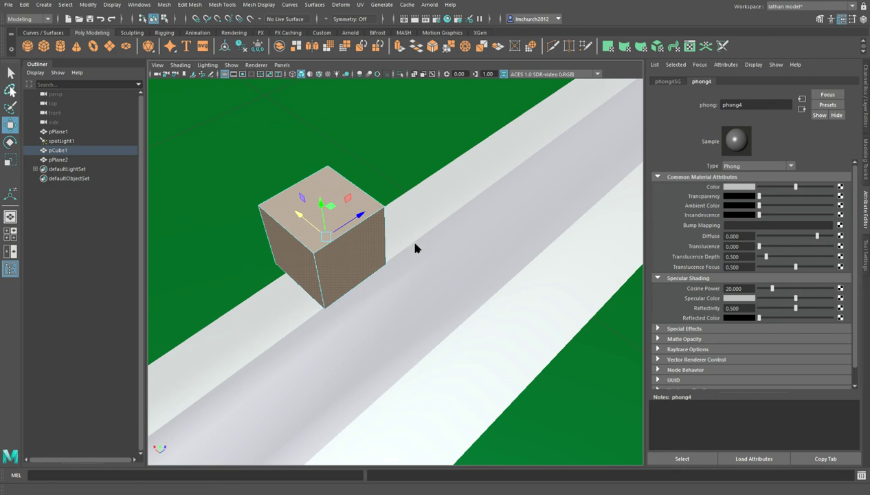
- Examine the sword's blade, crossguard, grip and pommel up close against the green ground
{"action": "scroll", "coordinate": [567, 128], "scroll_direction": "down", "scroll_amount": 3}
{"action": "scroll", "coordinate": [586, 187], "scroll_direction": "down", "scroll_amount": 3}
{"action": "scroll", "coordinate": [586, 187], "scroll_direction": "down", "scroll_amount": 3}
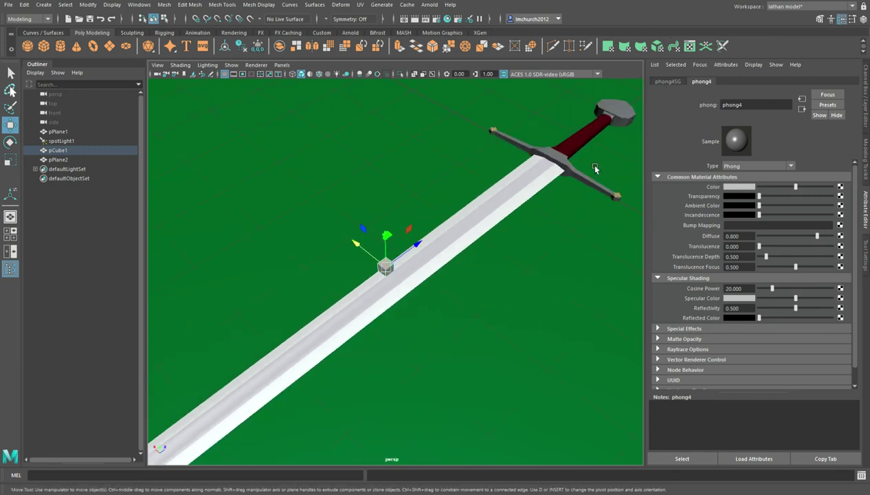
{"action": "scroll", "coordinate": [462, 237], "scroll_direction": "up", "scroll_amount": 6}
{"action": "left_click_drag", "start_coordinate": [366, 256], "coordinate": [308, 258], "text": "alt"}
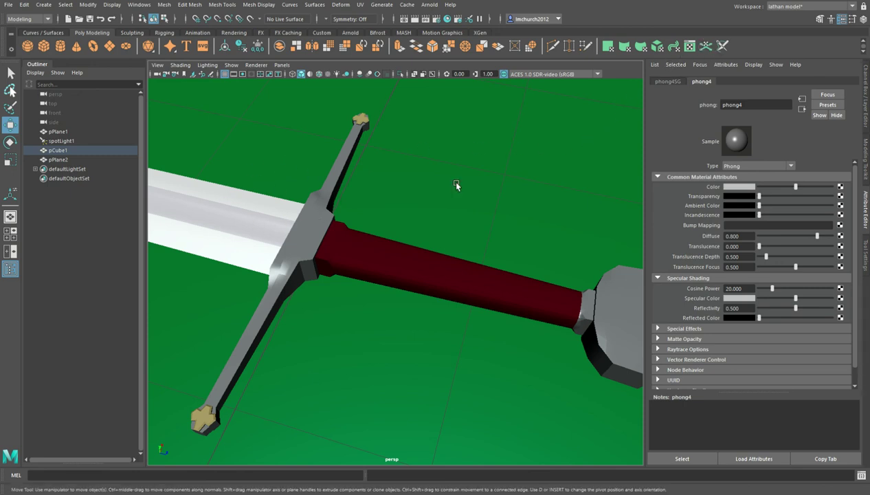
{"action": "right_click_drag", "start_coordinate": [458, 186], "coordinate": [314, 224], "text": "alt"}
{"action": "left_click_drag", "start_coordinate": [314, 223], "coordinate": [484, 254], "text": "alt"}
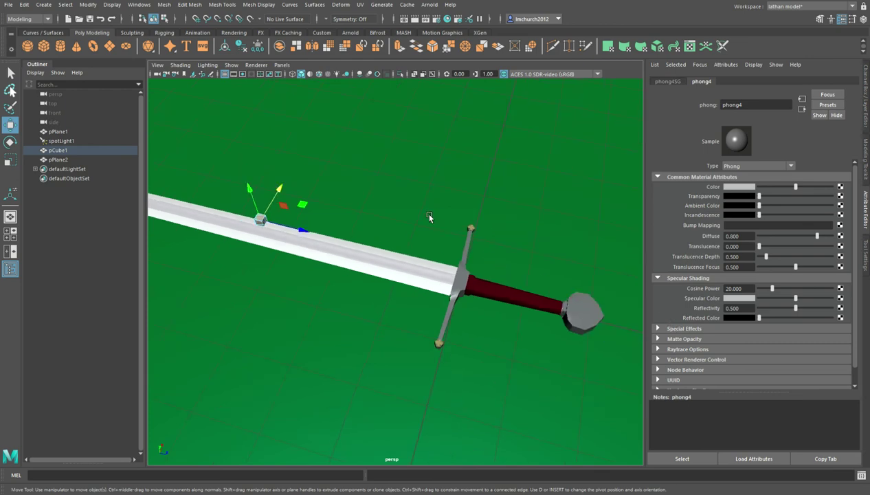
- Delete the green ground plane, the small cube and the spotlight, leaving only the sword in the scene
{"action": "left_click", "coordinate": [429, 217]}
{"action": "key", "text": "Delete"}
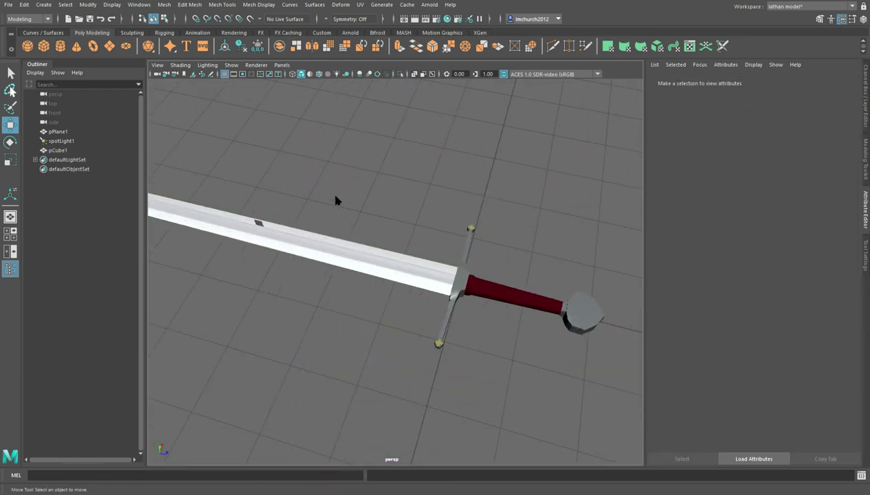
{"action": "left_click_drag", "start_coordinate": [345, 202], "coordinate": [224, 324], "text": "alt"}
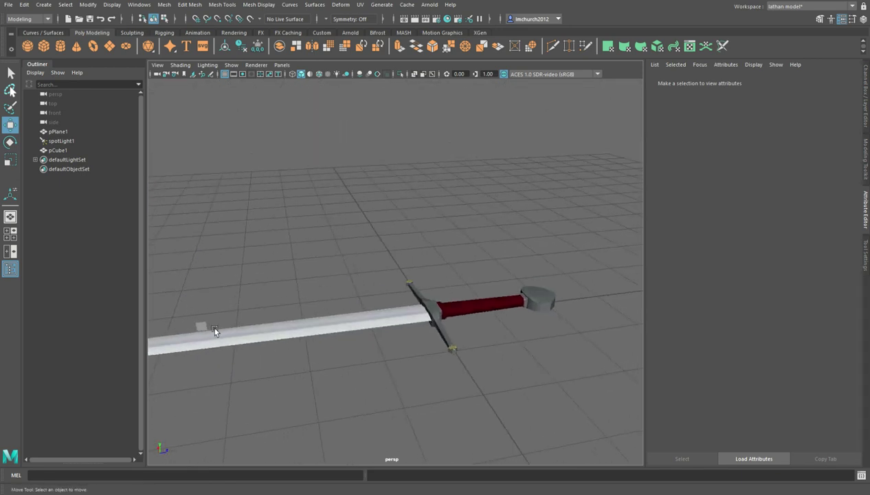
{"action": "left_click", "coordinate": [214, 331]}
{"action": "key", "text": "Delete"}
{"action": "scroll", "coordinate": [237, 292], "scroll_direction": "down", "scroll_amount": 6}
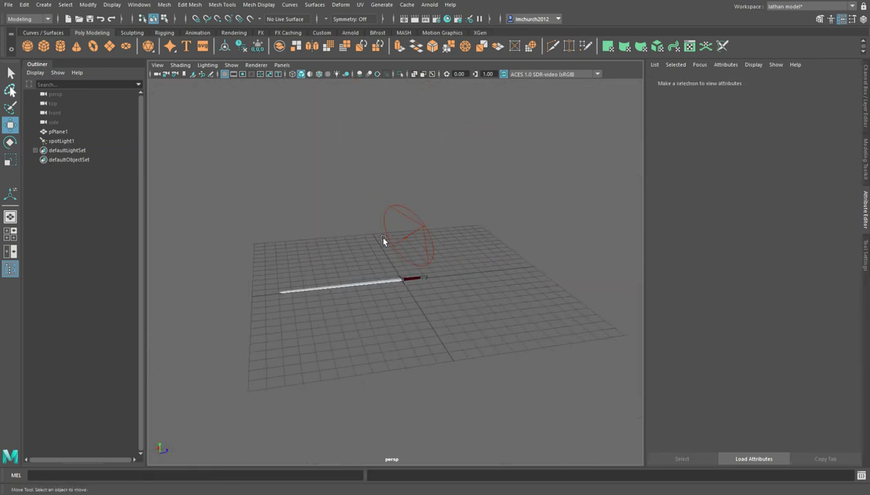
{"action": "left_click", "coordinate": [433, 237]}
{"action": "key", "text": "Delete"}
- Inspect the finished sword from several angles, from the blade and crossguard up close to the full length
{"action": "scroll", "coordinate": [425, 273], "scroll_direction": "up", "scroll_amount": 6}
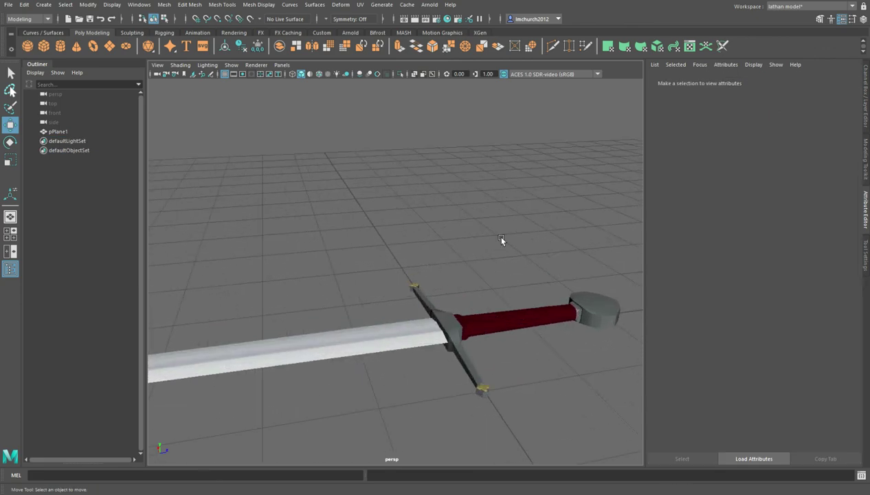
{"action": "left_click_drag", "start_coordinate": [500, 239], "coordinate": [323, 261], "text": "alt"}
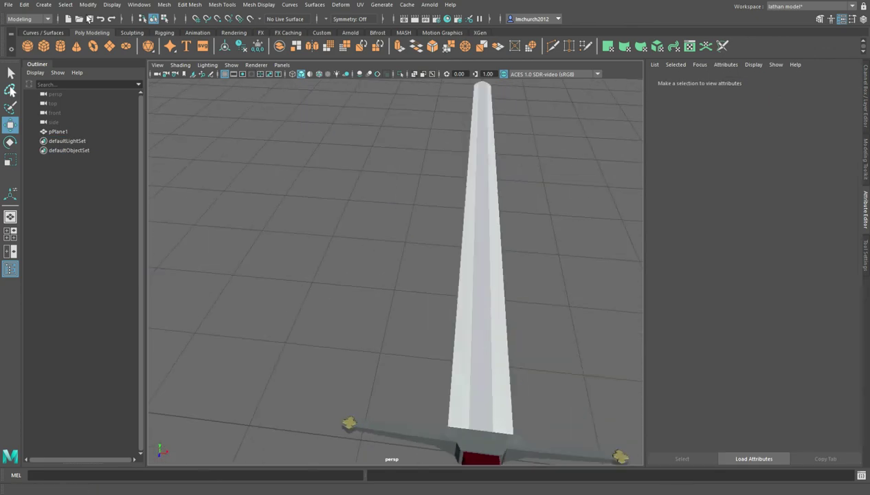
{"action": "scroll", "coordinate": [245, 208], "scroll_direction": "down", "scroll_amount": 8}
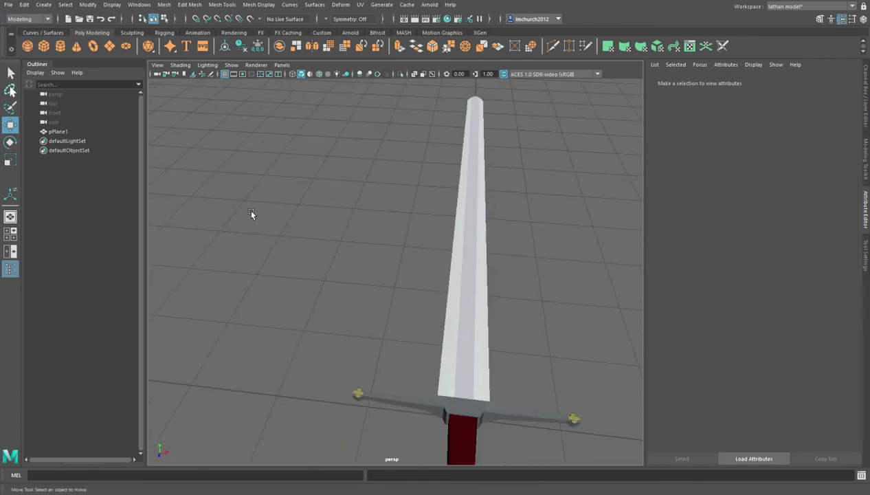
{"action": "left_click_drag", "start_coordinate": [500, 265], "coordinate": [511, 296], "text": "alt"}
{"action": "scroll", "coordinate": [511, 294], "scroll_direction": "up", "scroll_amount": 6}
{"action": "middle_click_drag", "start_coordinate": [512, 287], "coordinate": [438, 312], "text": "alt"}
{"action": "scroll", "coordinate": [437, 312], "scroll_direction": "down", "scroll_amount": 5}
{"action": "scroll", "coordinate": [435, 310], "scroll_direction": "down", "scroll_amount": 3}
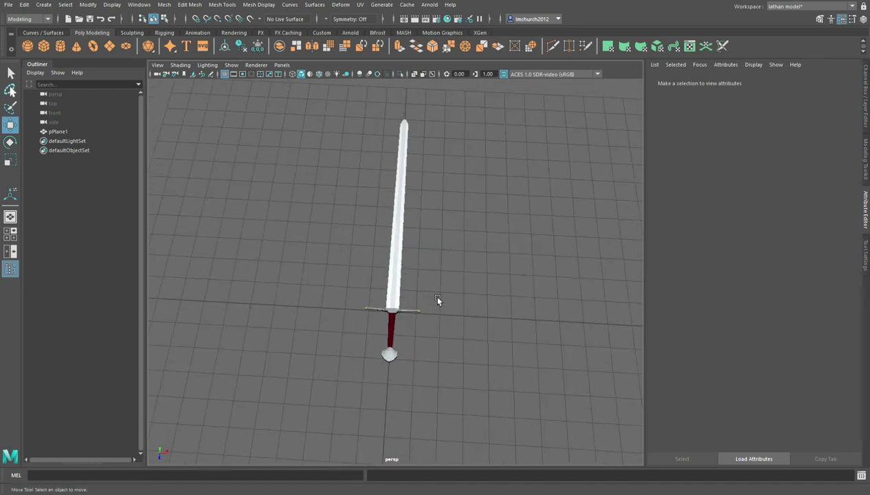
{"action": "scroll", "coordinate": [415, 337], "scroll_direction": "up", "scroll_amount": 1}
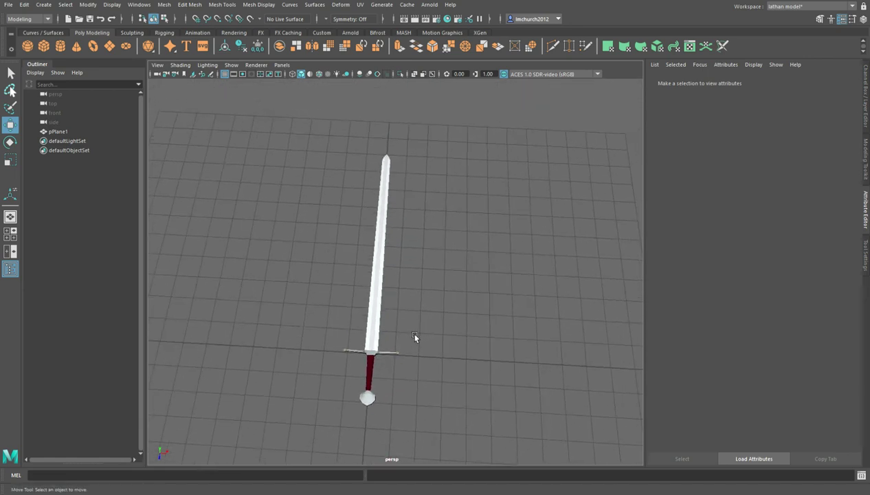